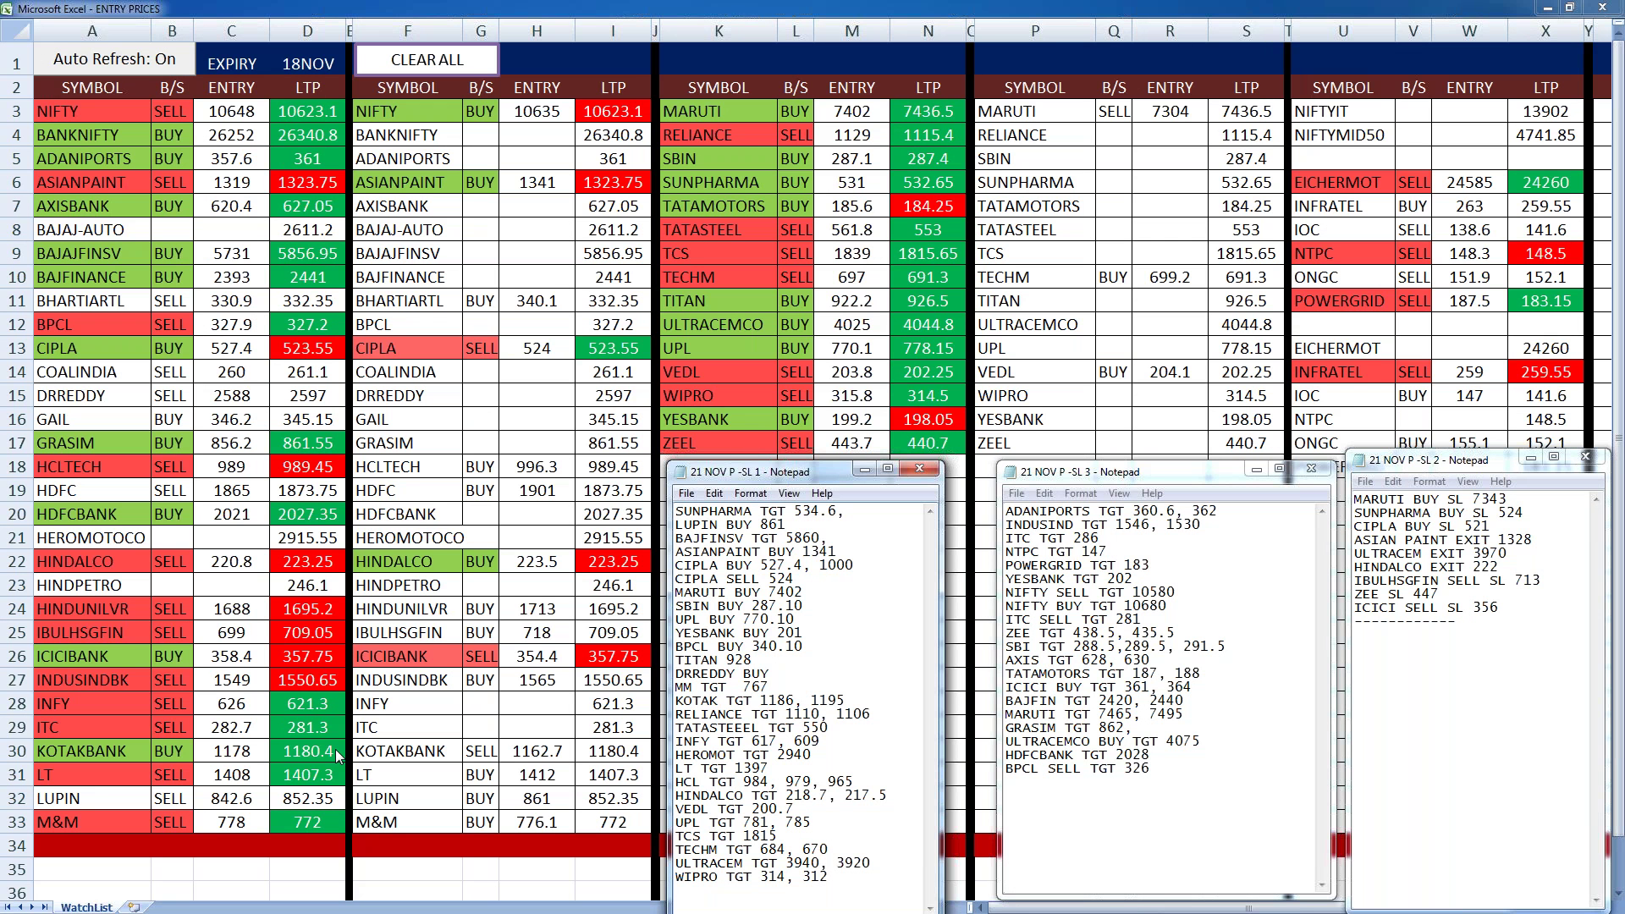
- In the 21 NOV P -SL 1 notes, replace the two KOTAK targets with the single target 1185
drag(677, 700, 844, 701)
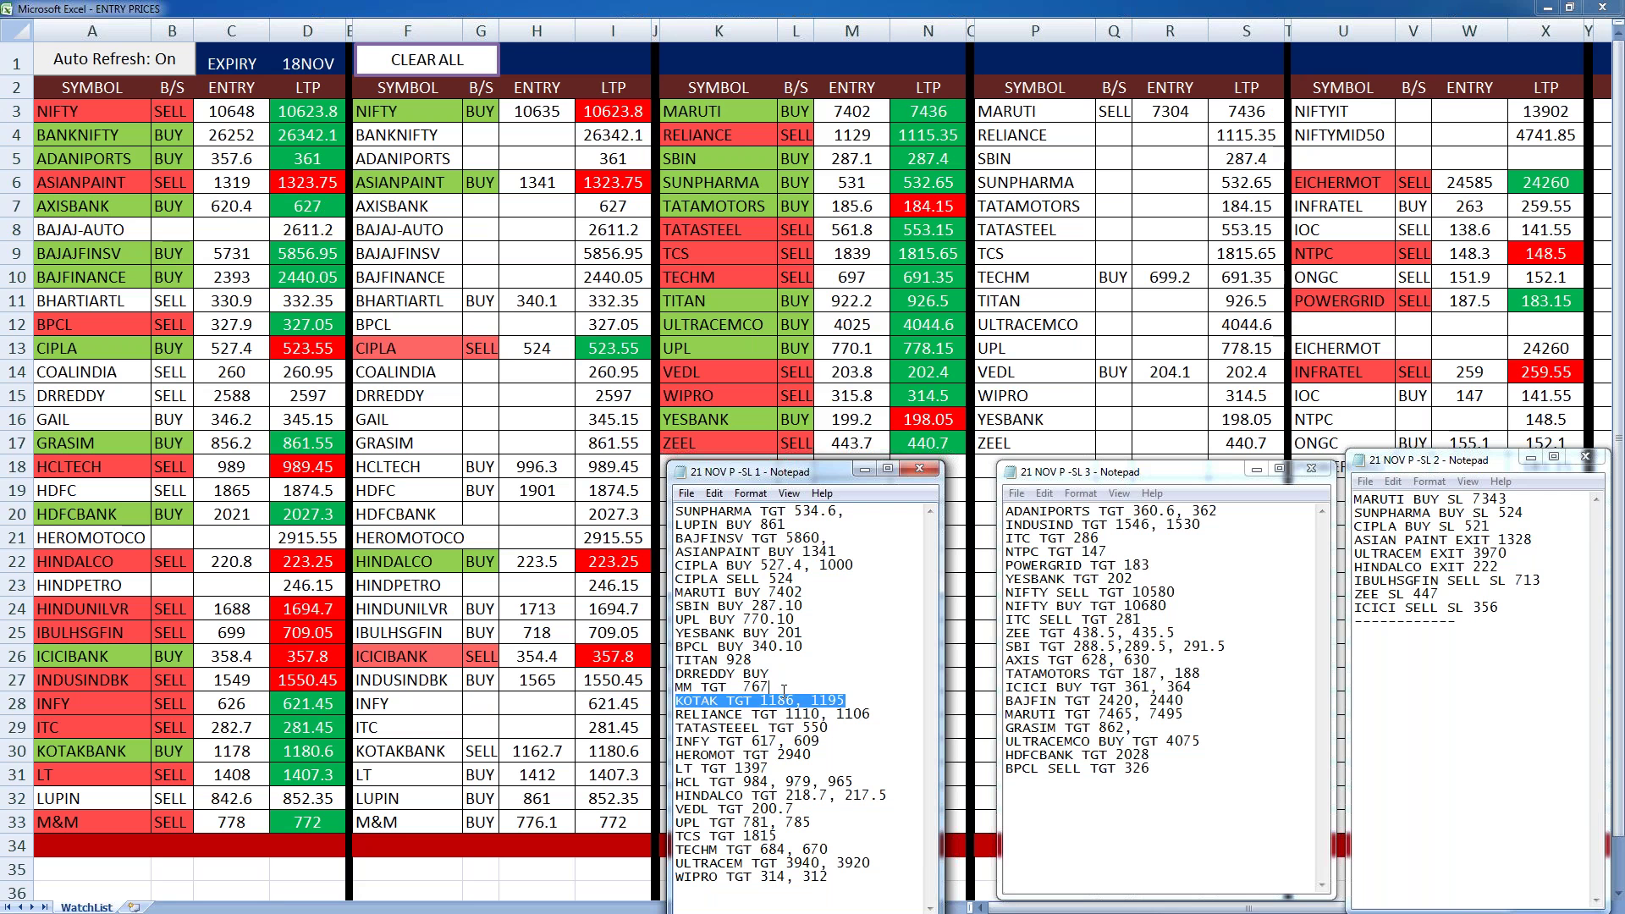
shift+click(784, 701)
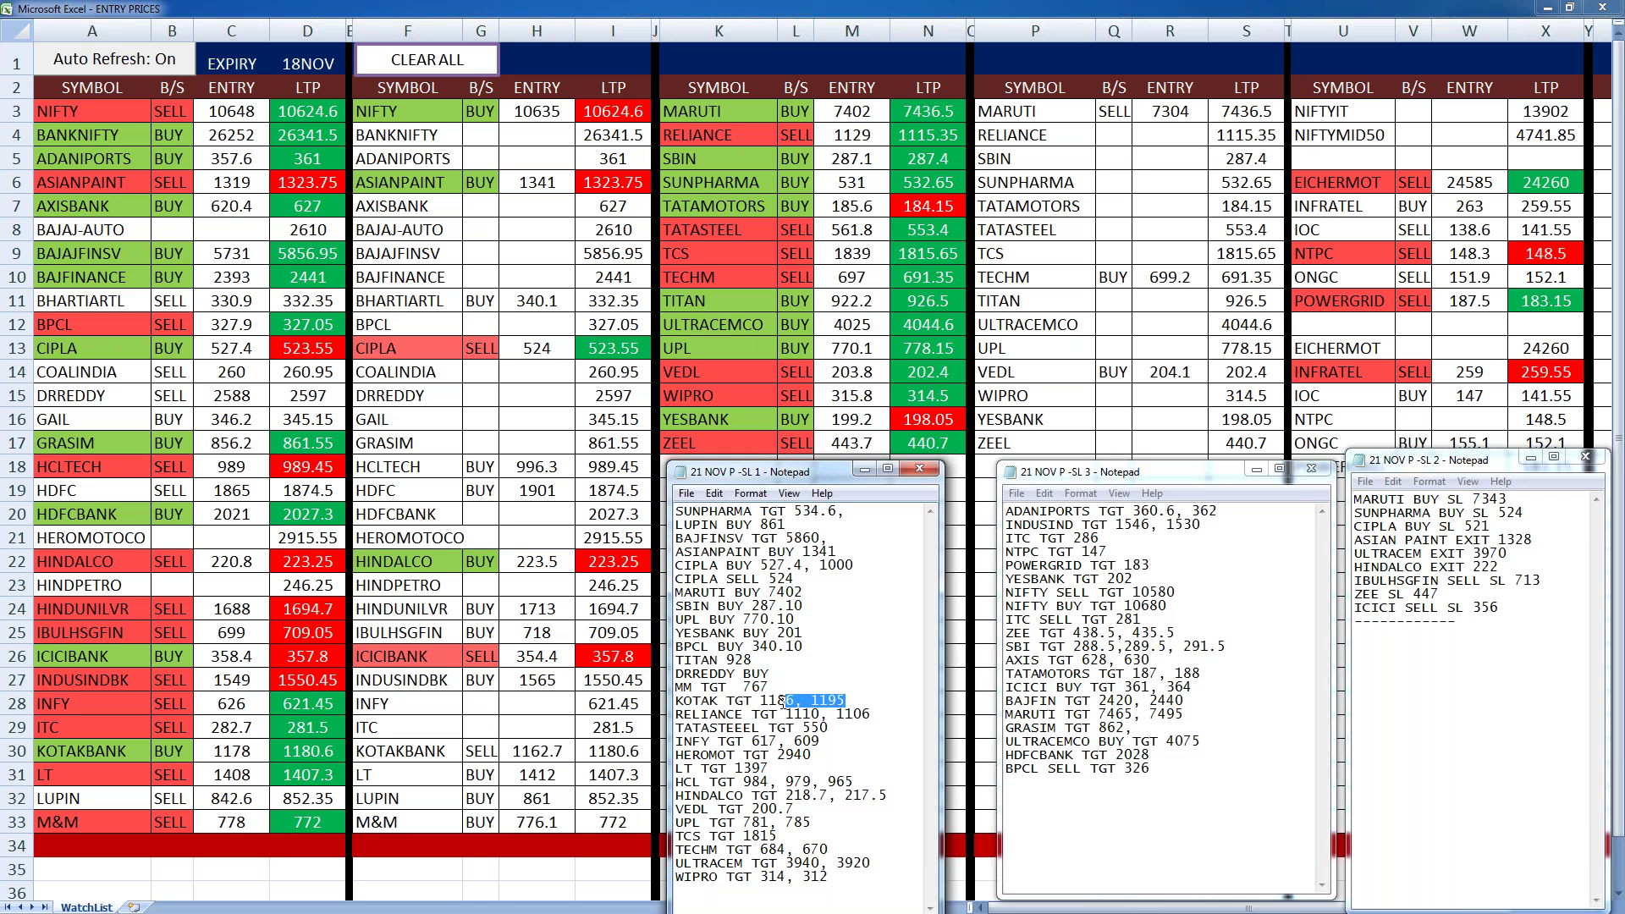
text(5)
- Remove the second RELIANCE target, 1106, so the line ends with "1110,"
double_click(838, 715)
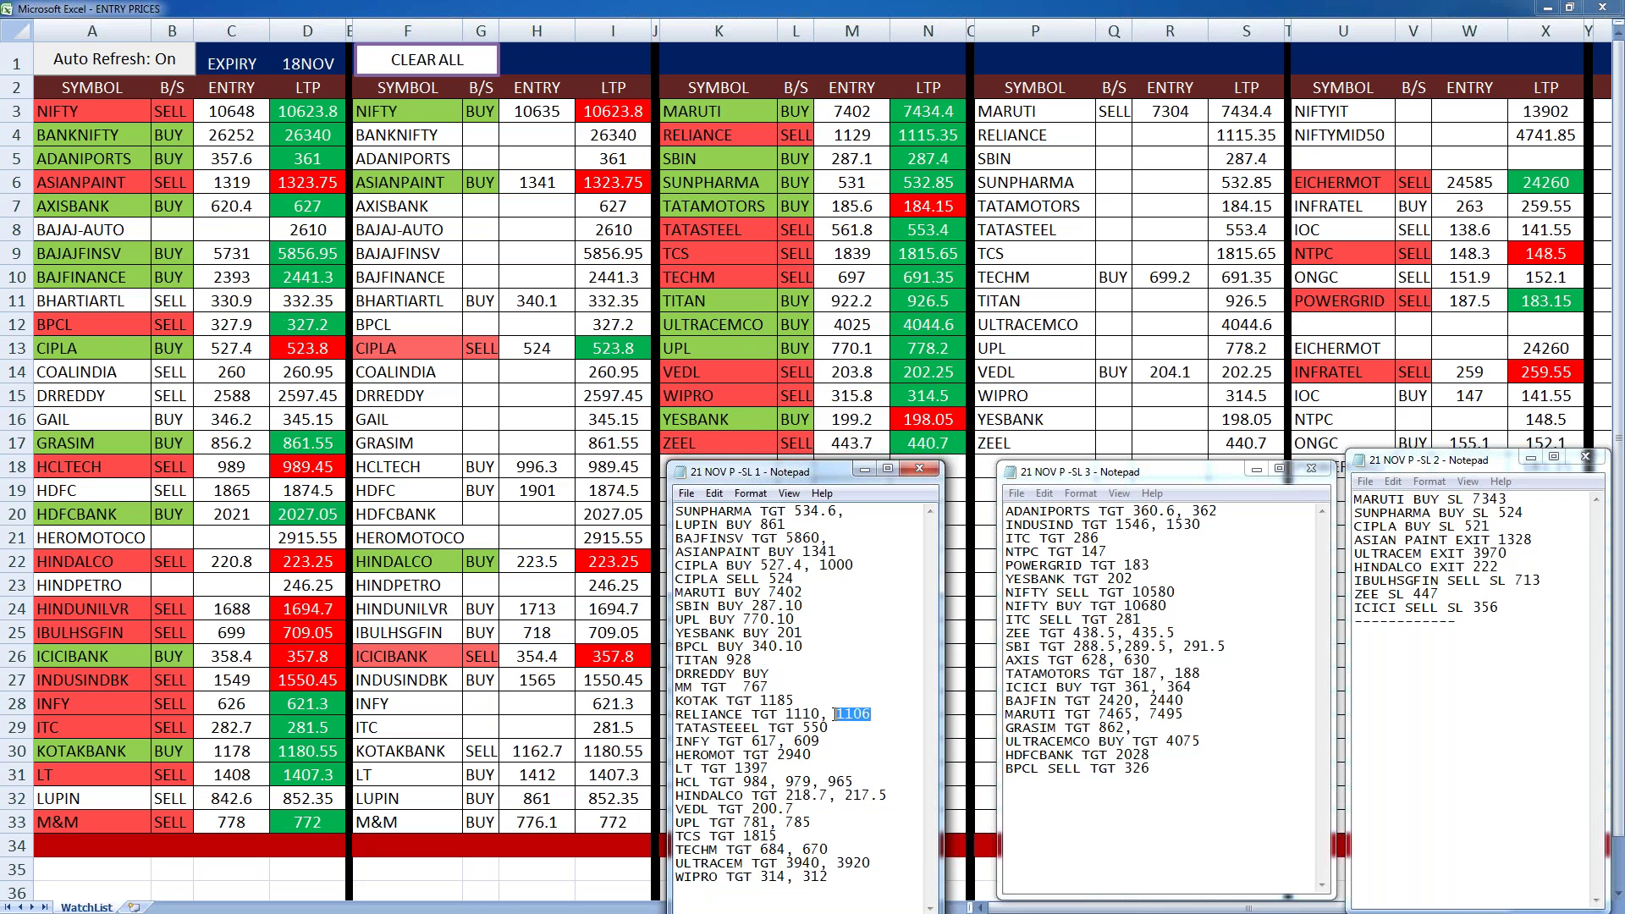
shift+click(825, 715)
key(BackSpace)
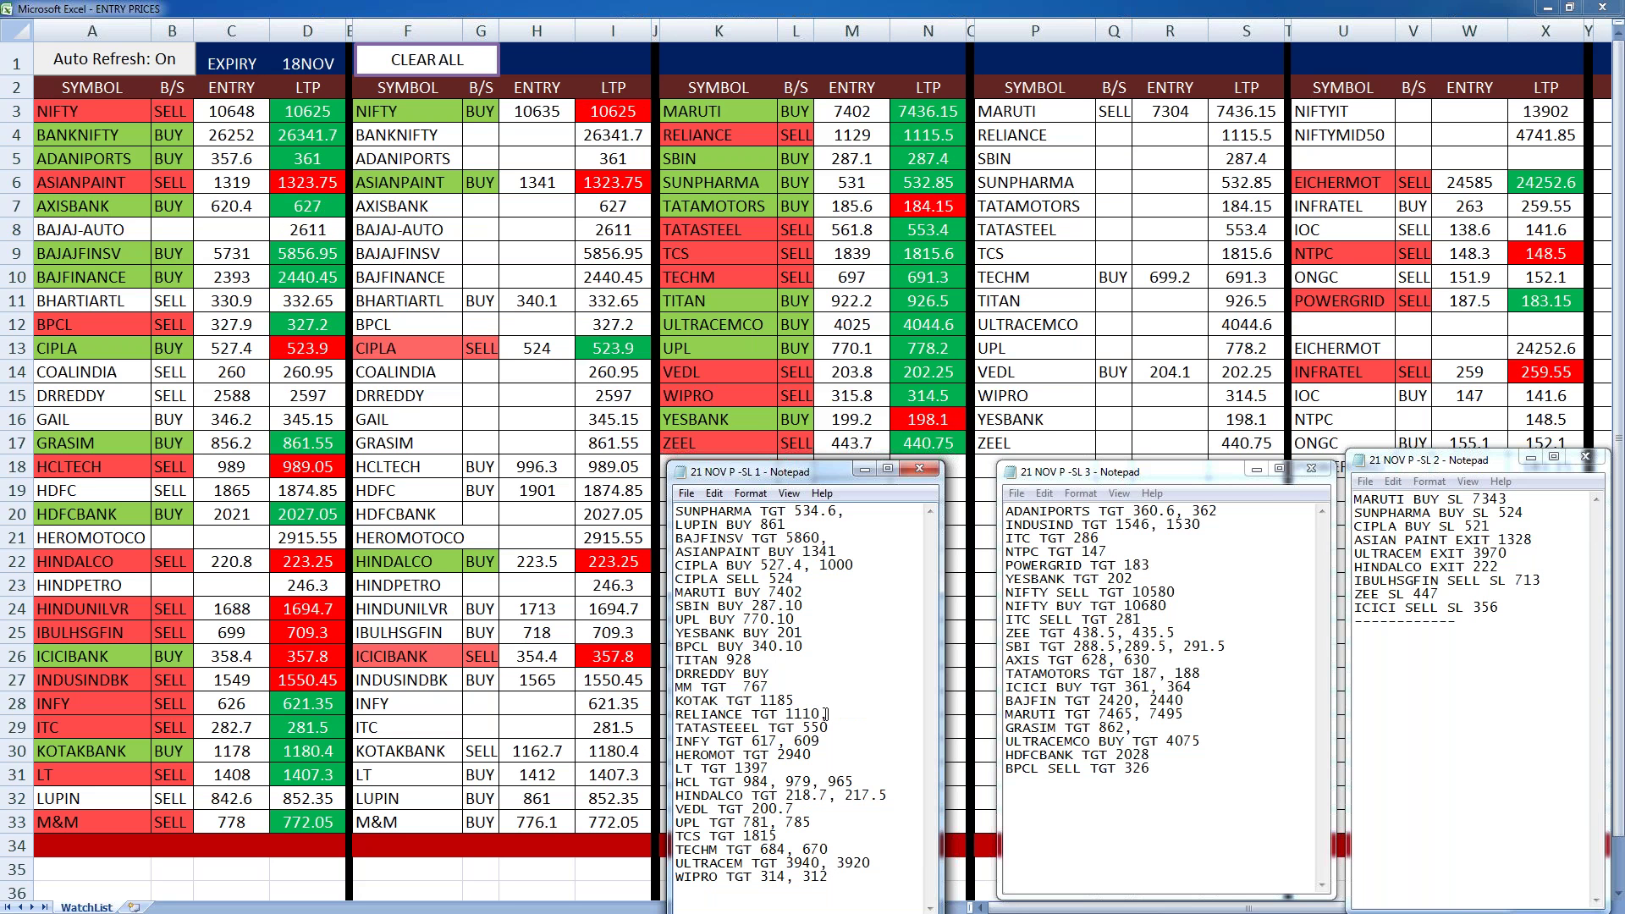
text(,)
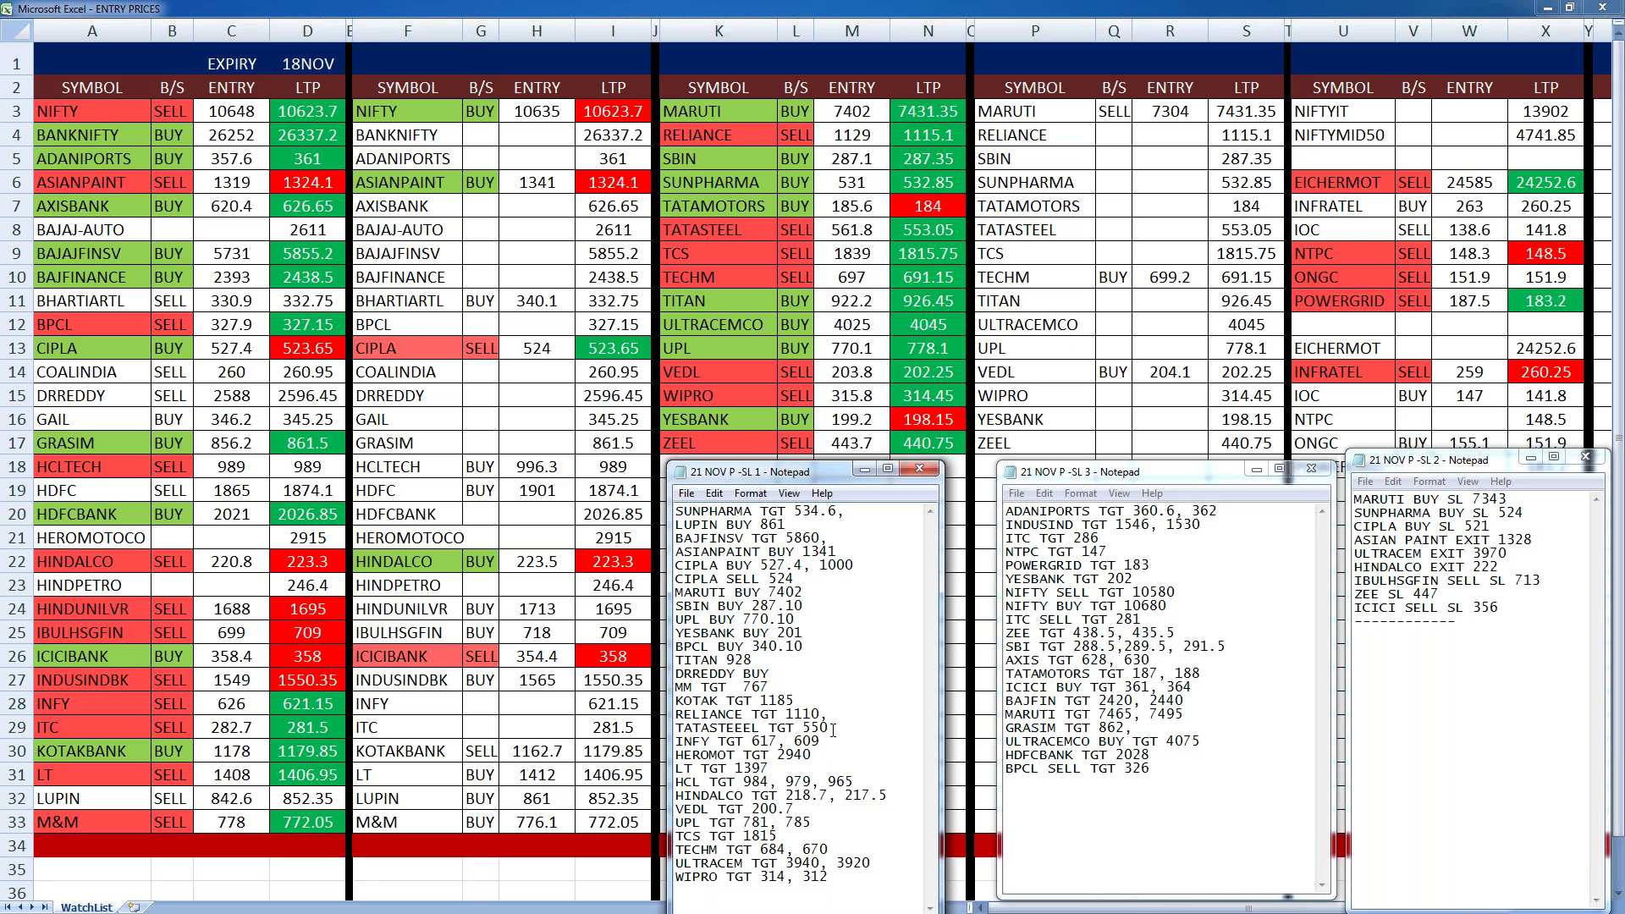
- Set the TATASTEEL target to 553 and remove the second INFY target, 609, with its comma
key(BackSpace)
text(3)
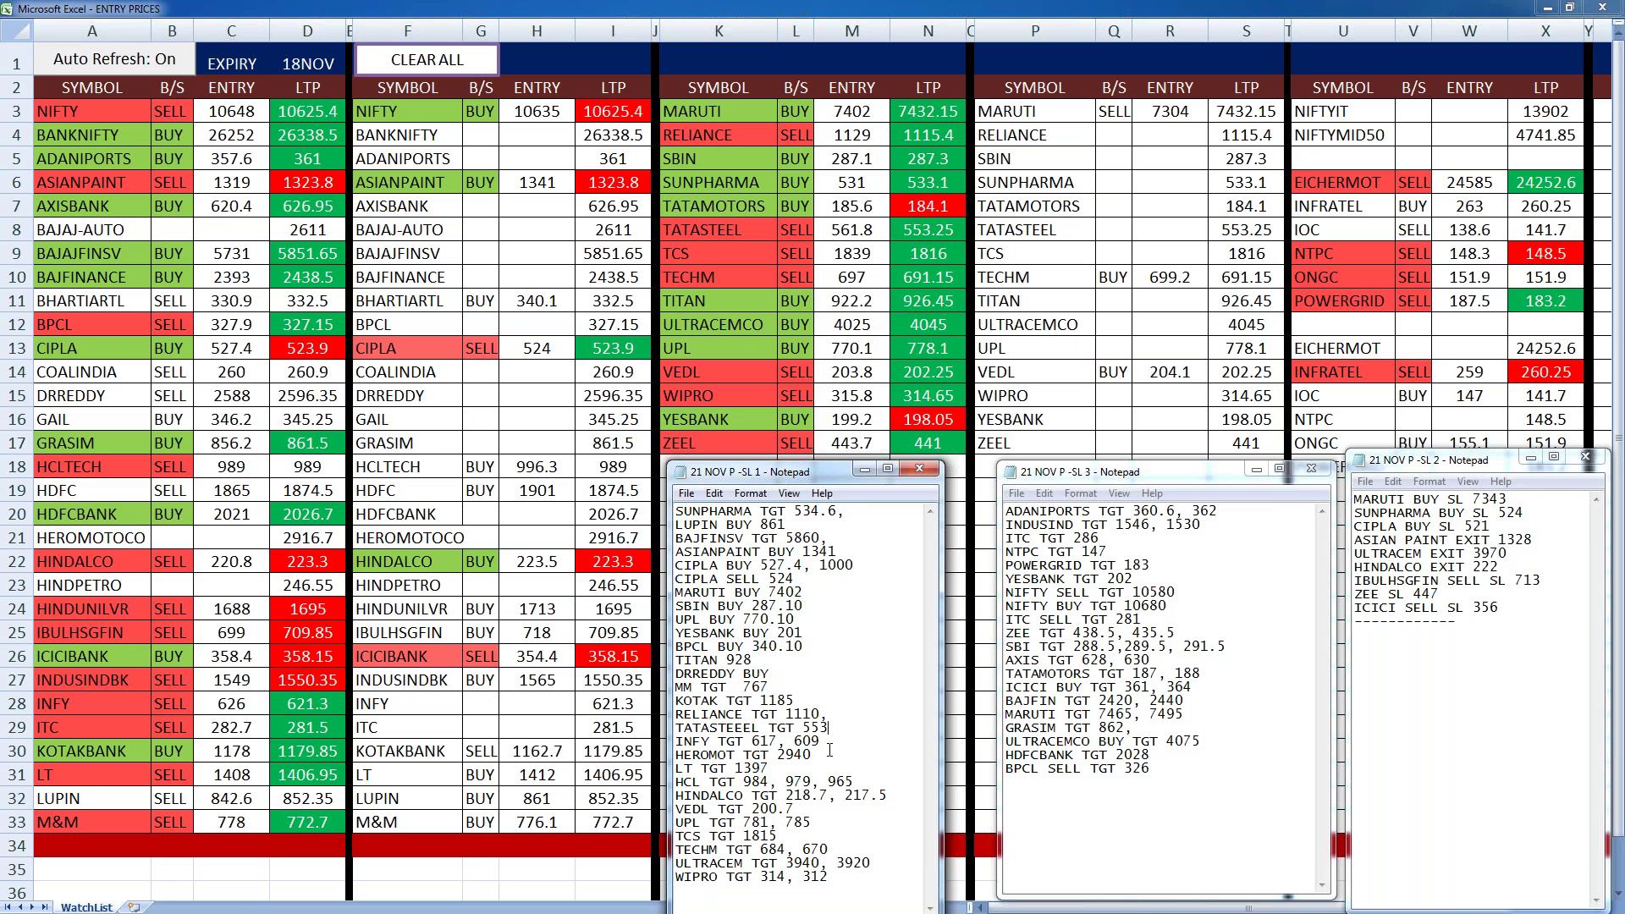
drag(823, 744, 778, 744)
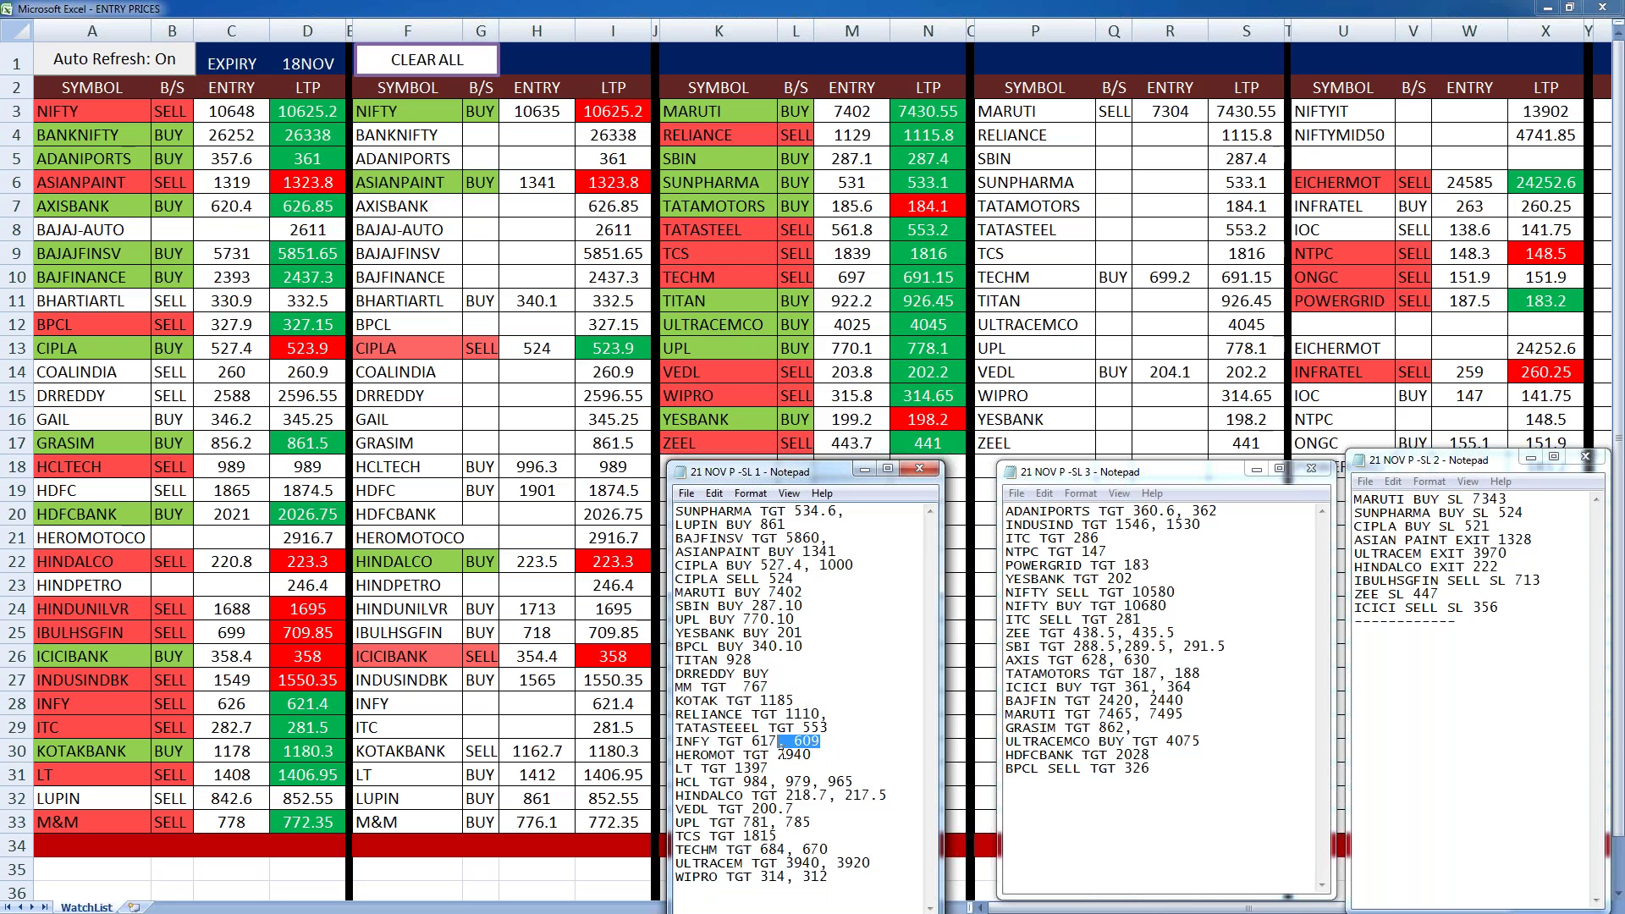
key(BackSpace)
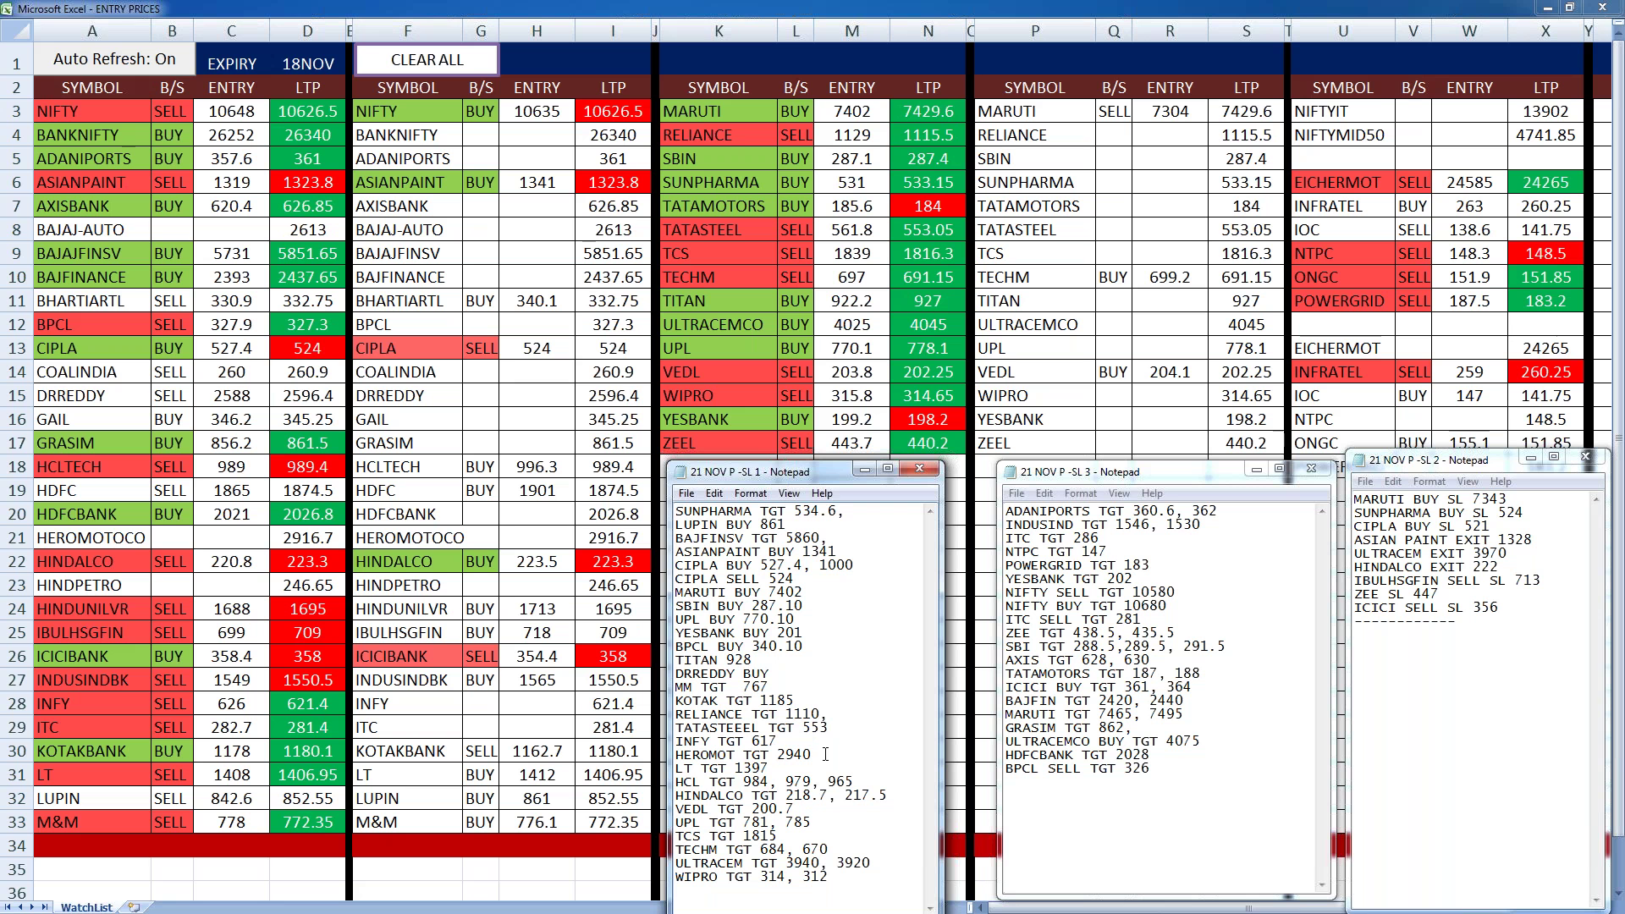
- Delete the whole HEROMOT target line, including its line break
drag(825, 754, 675, 752)
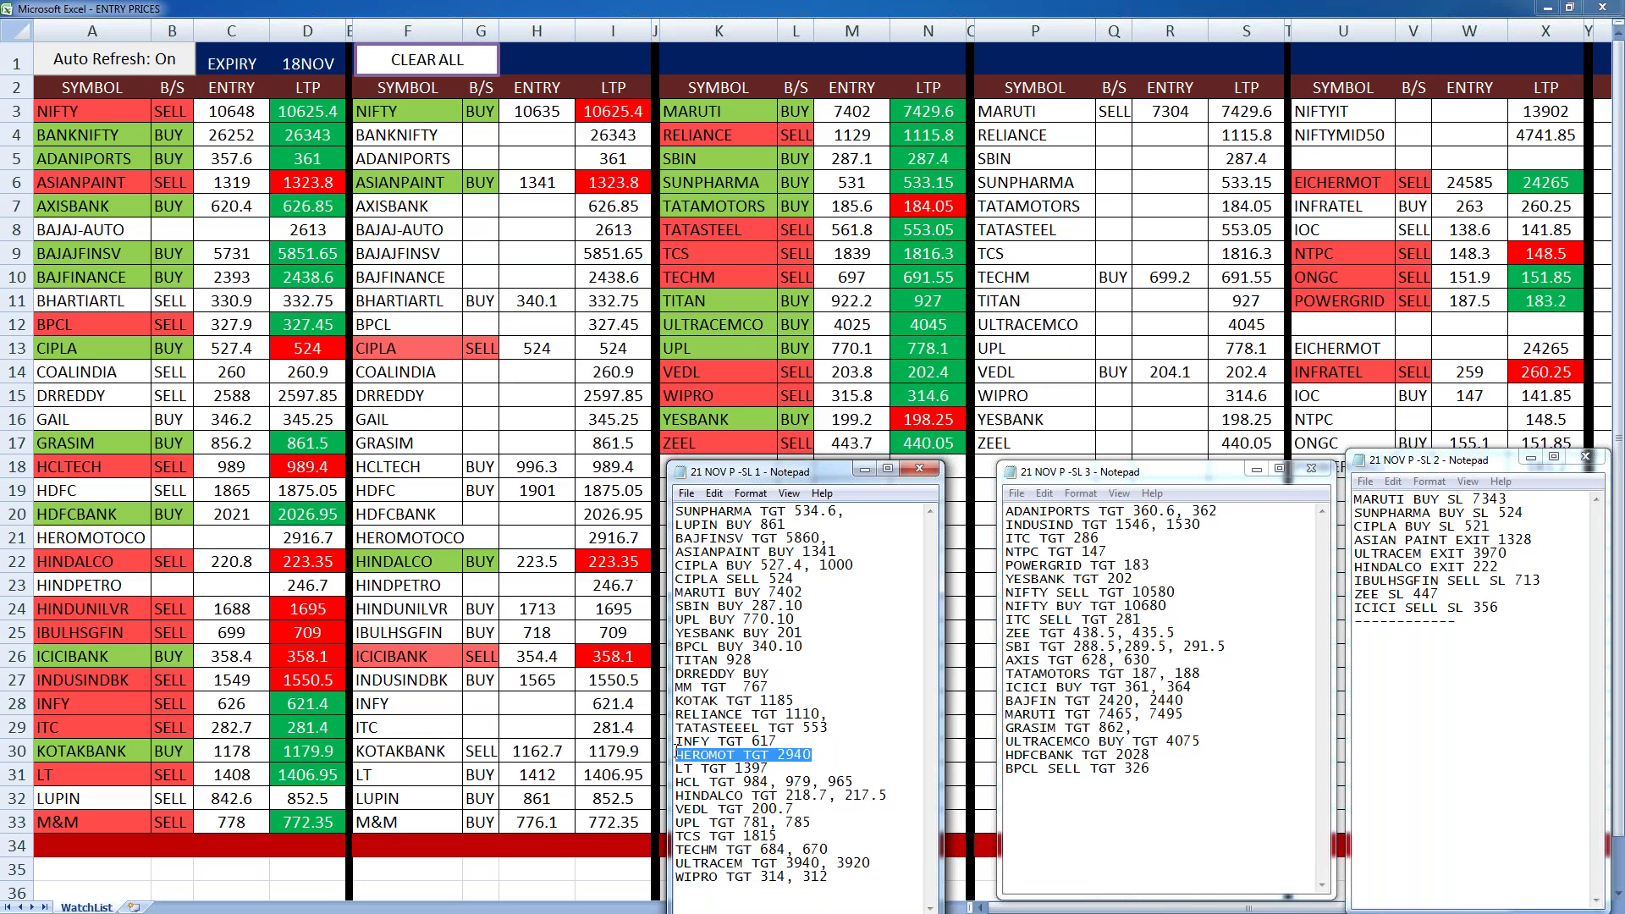
key(Delete)
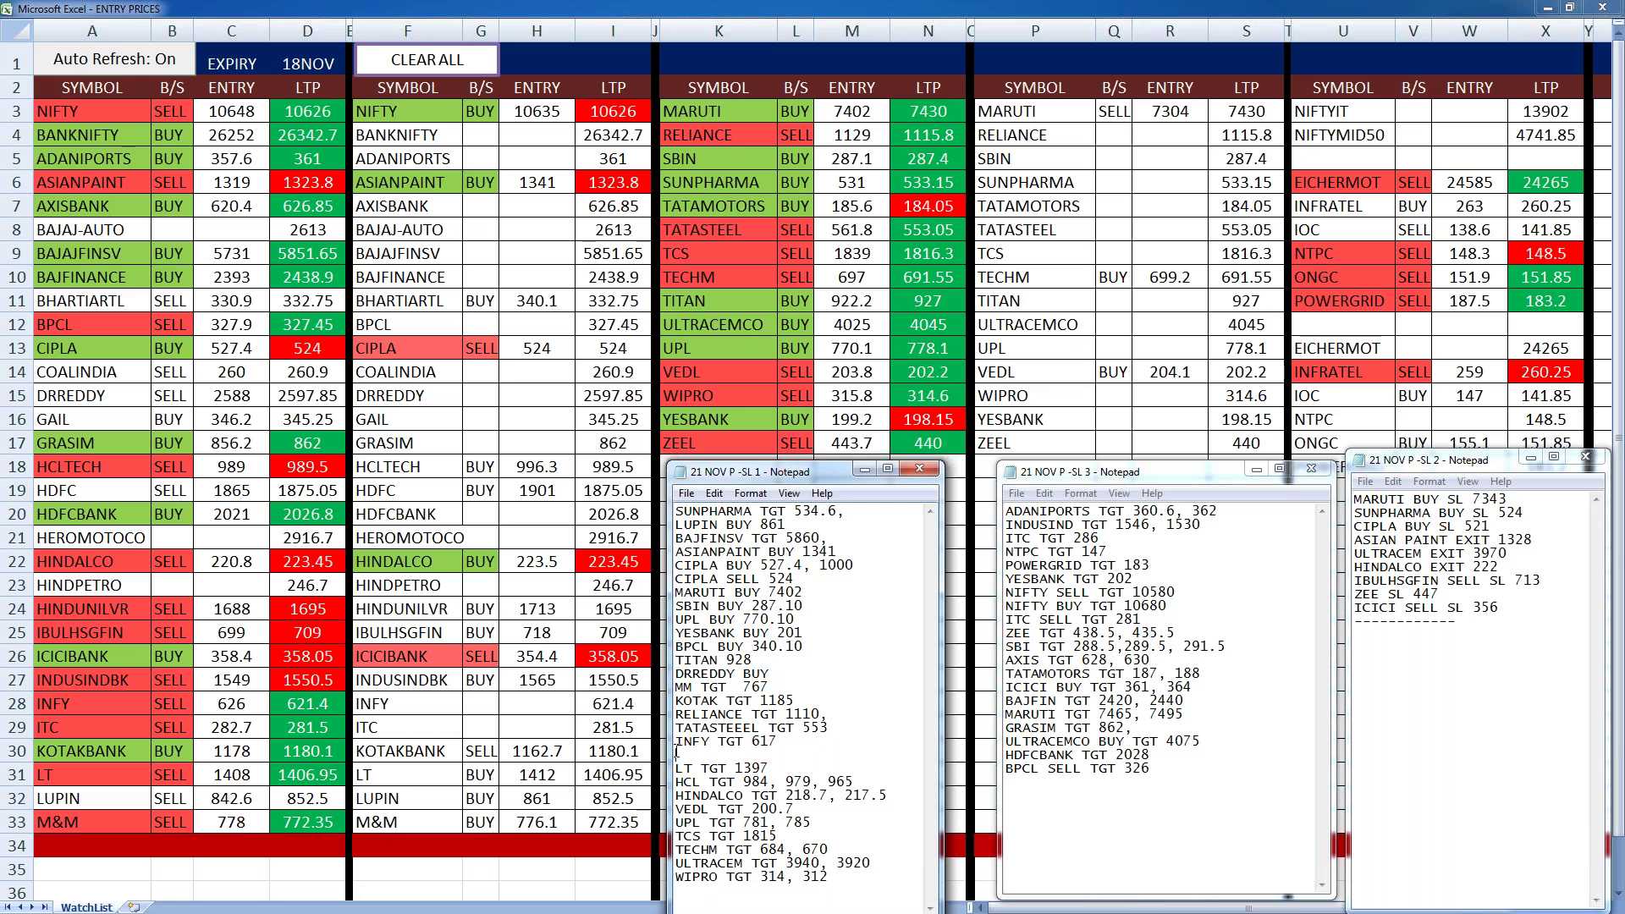
key(Delete)
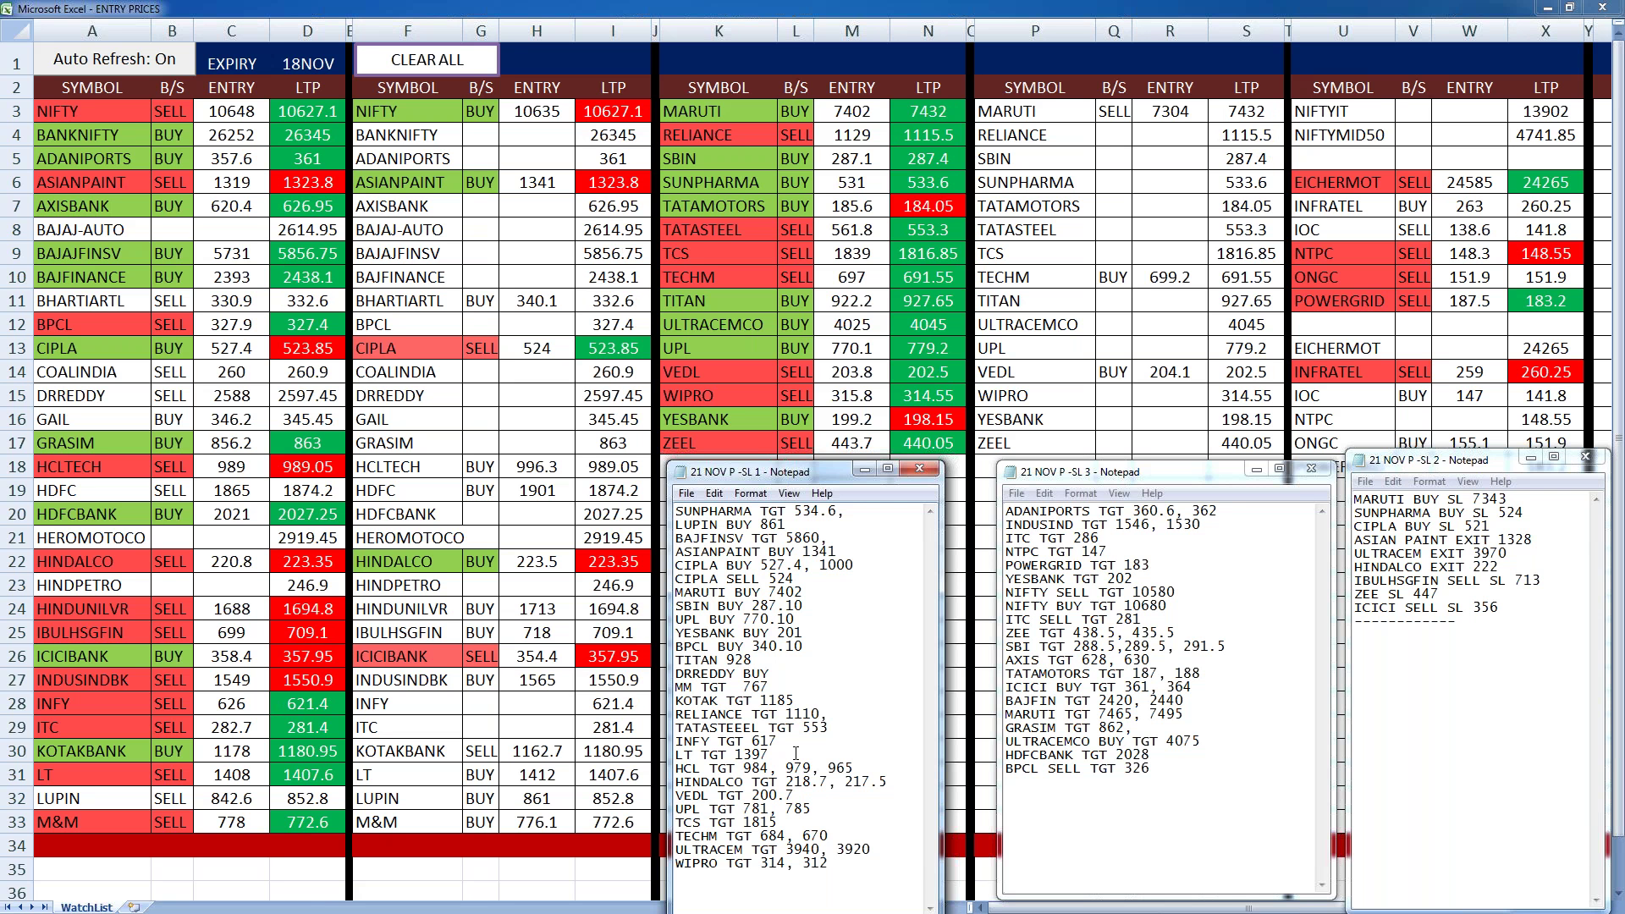
- Set the LT target to 1400
drag(796, 753, 733, 754)
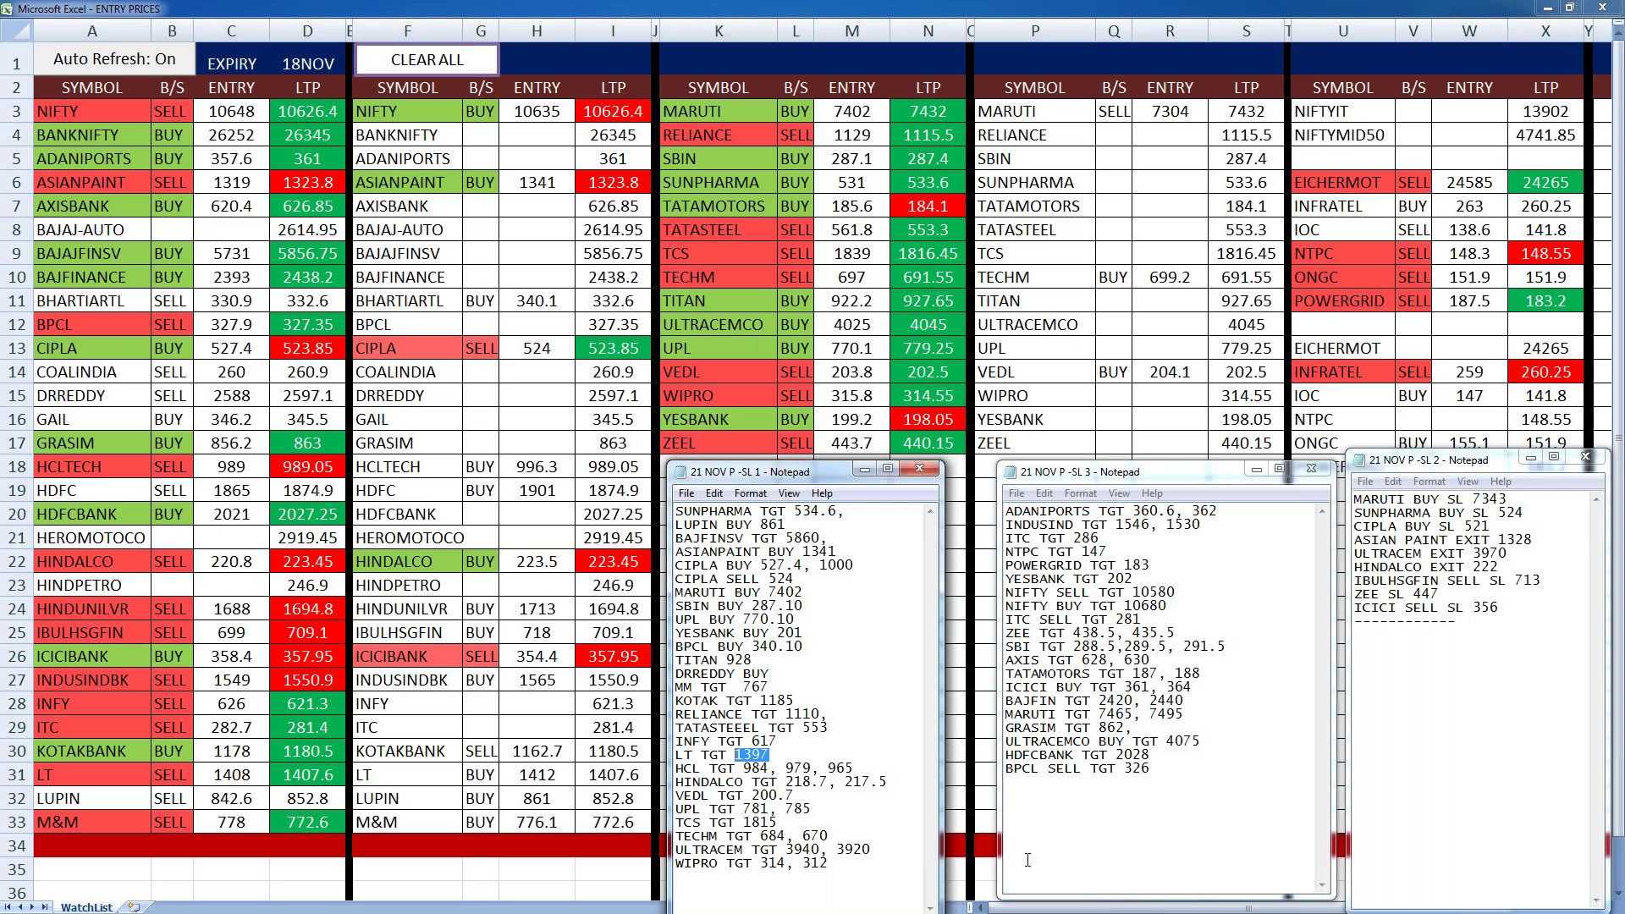
text(1)
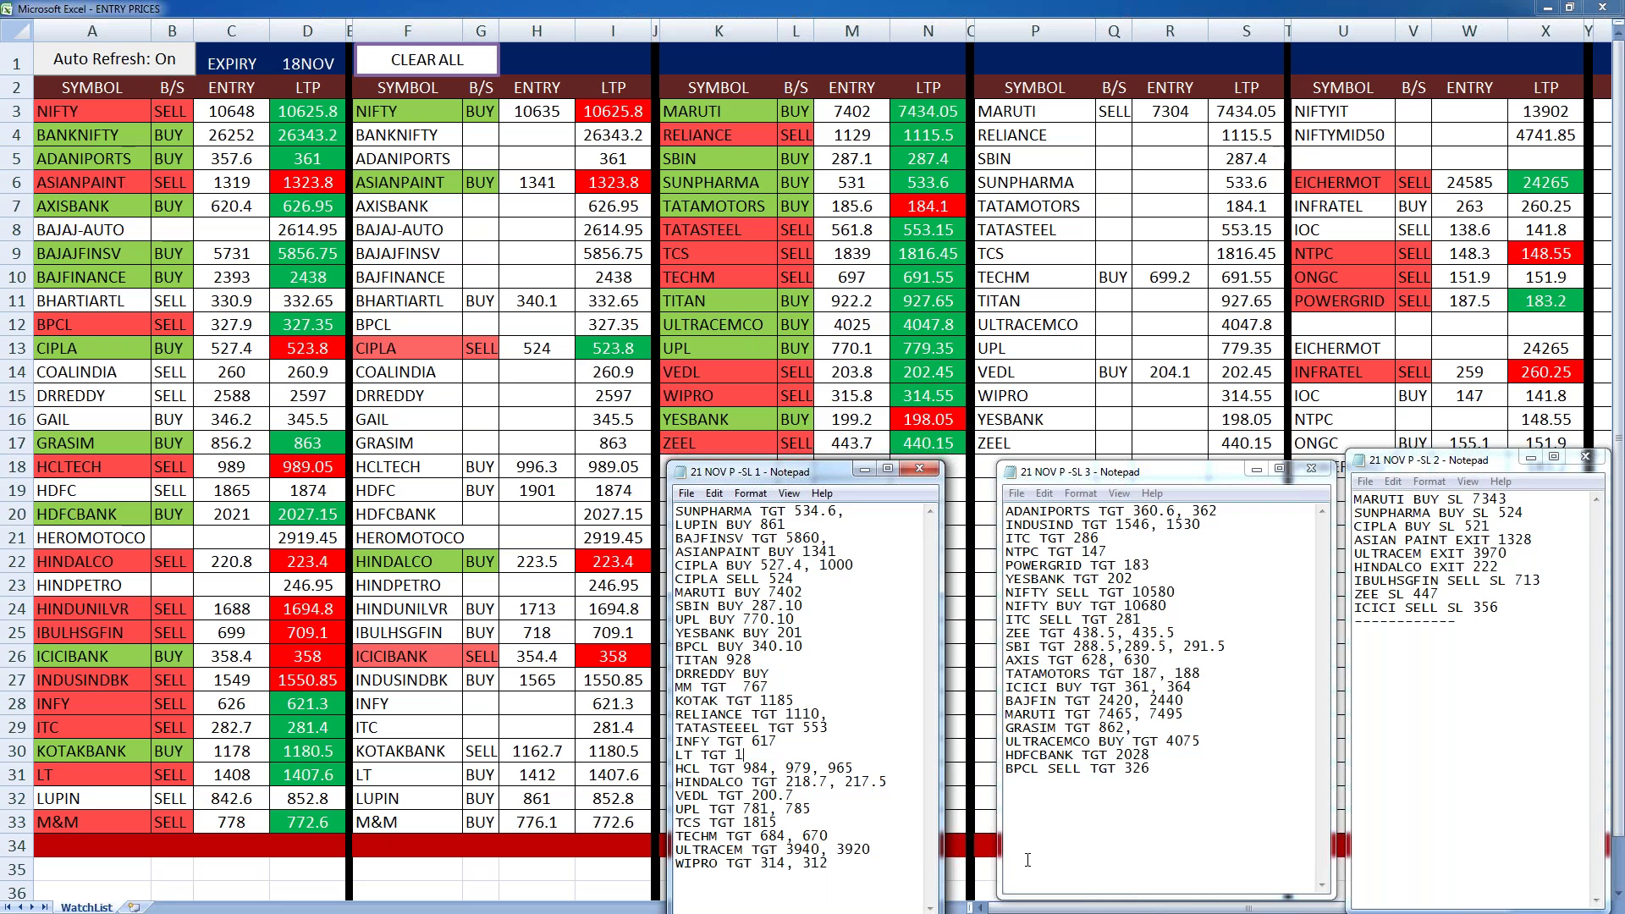
text(400)
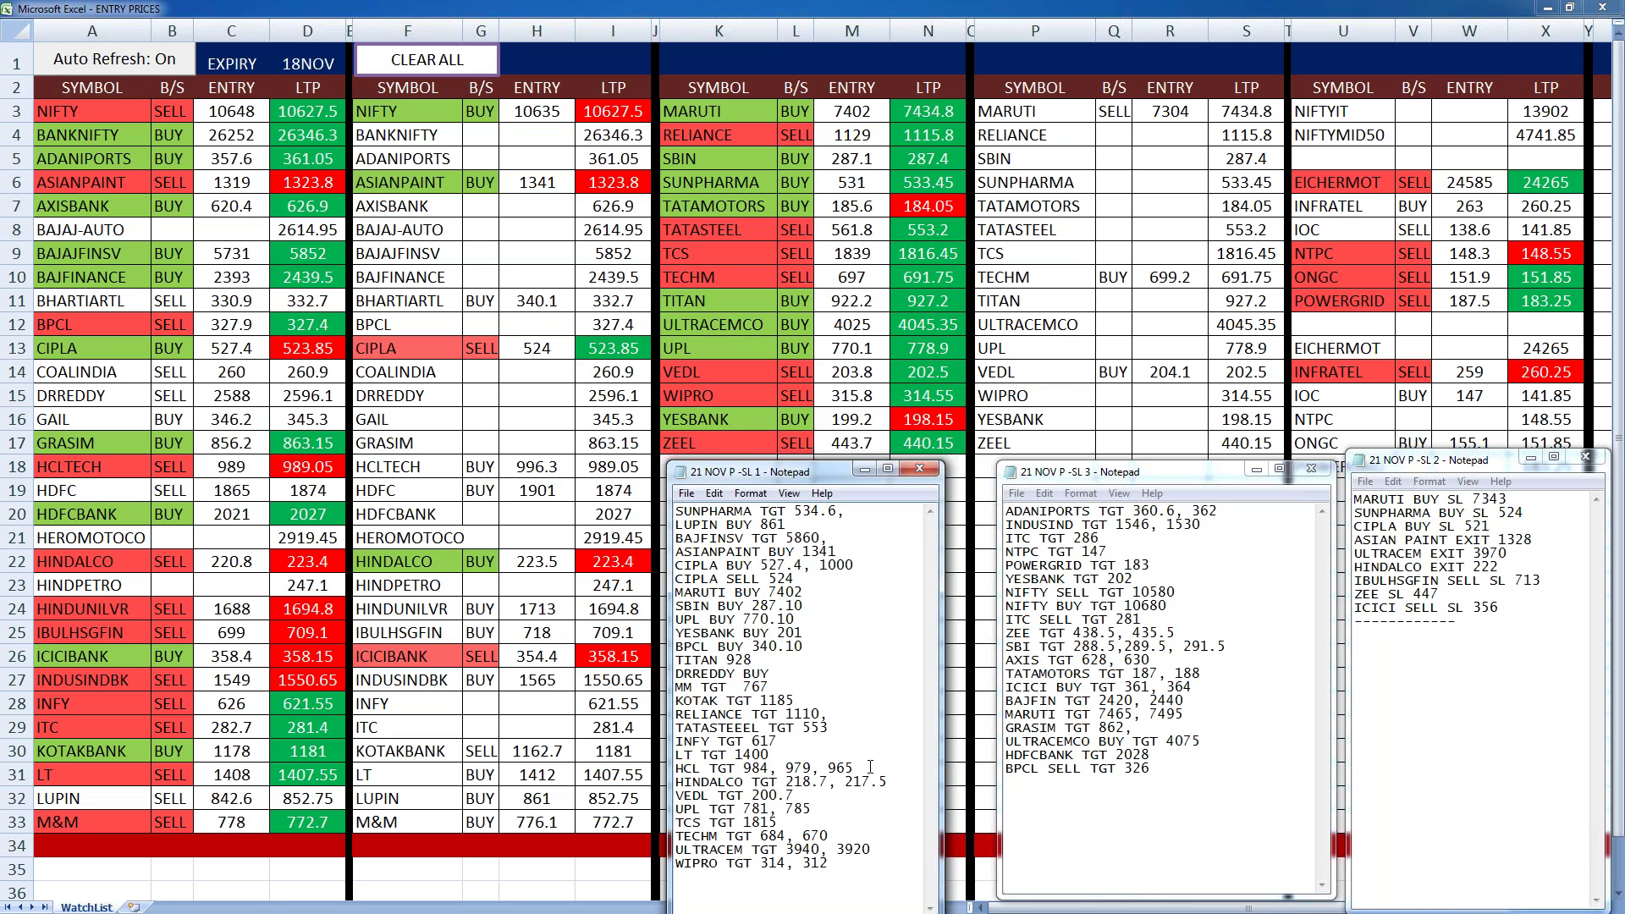
- Replace the three HCL targets with 986 and remove the second HINDALCO target, 217.5, with its comma
drag(870, 766, 745, 770)
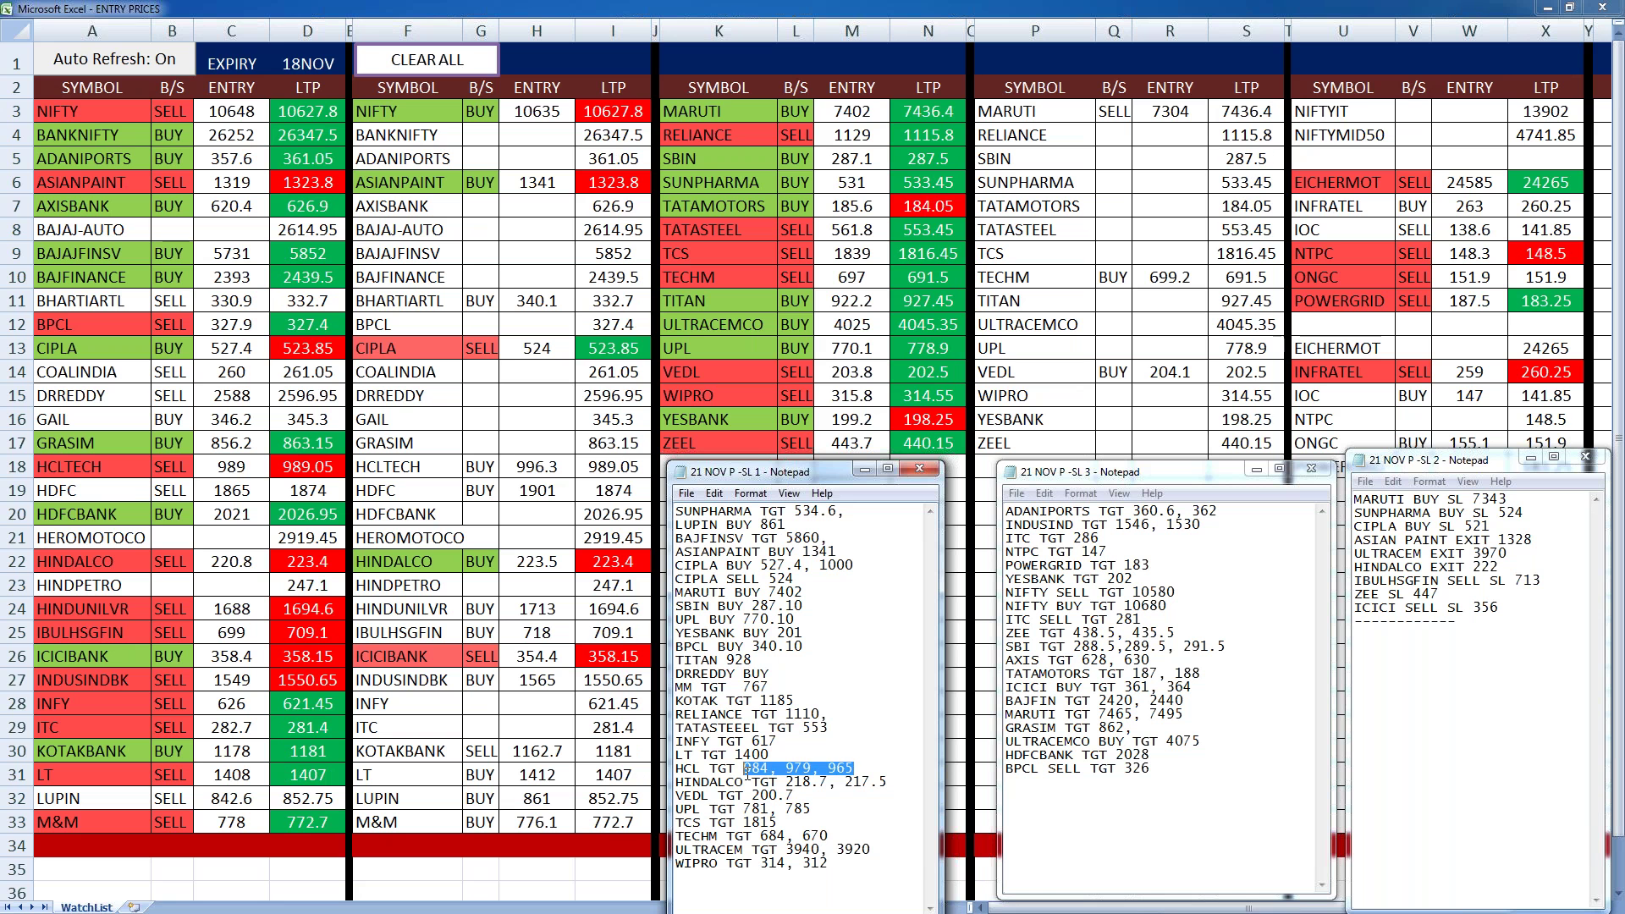
text(986)
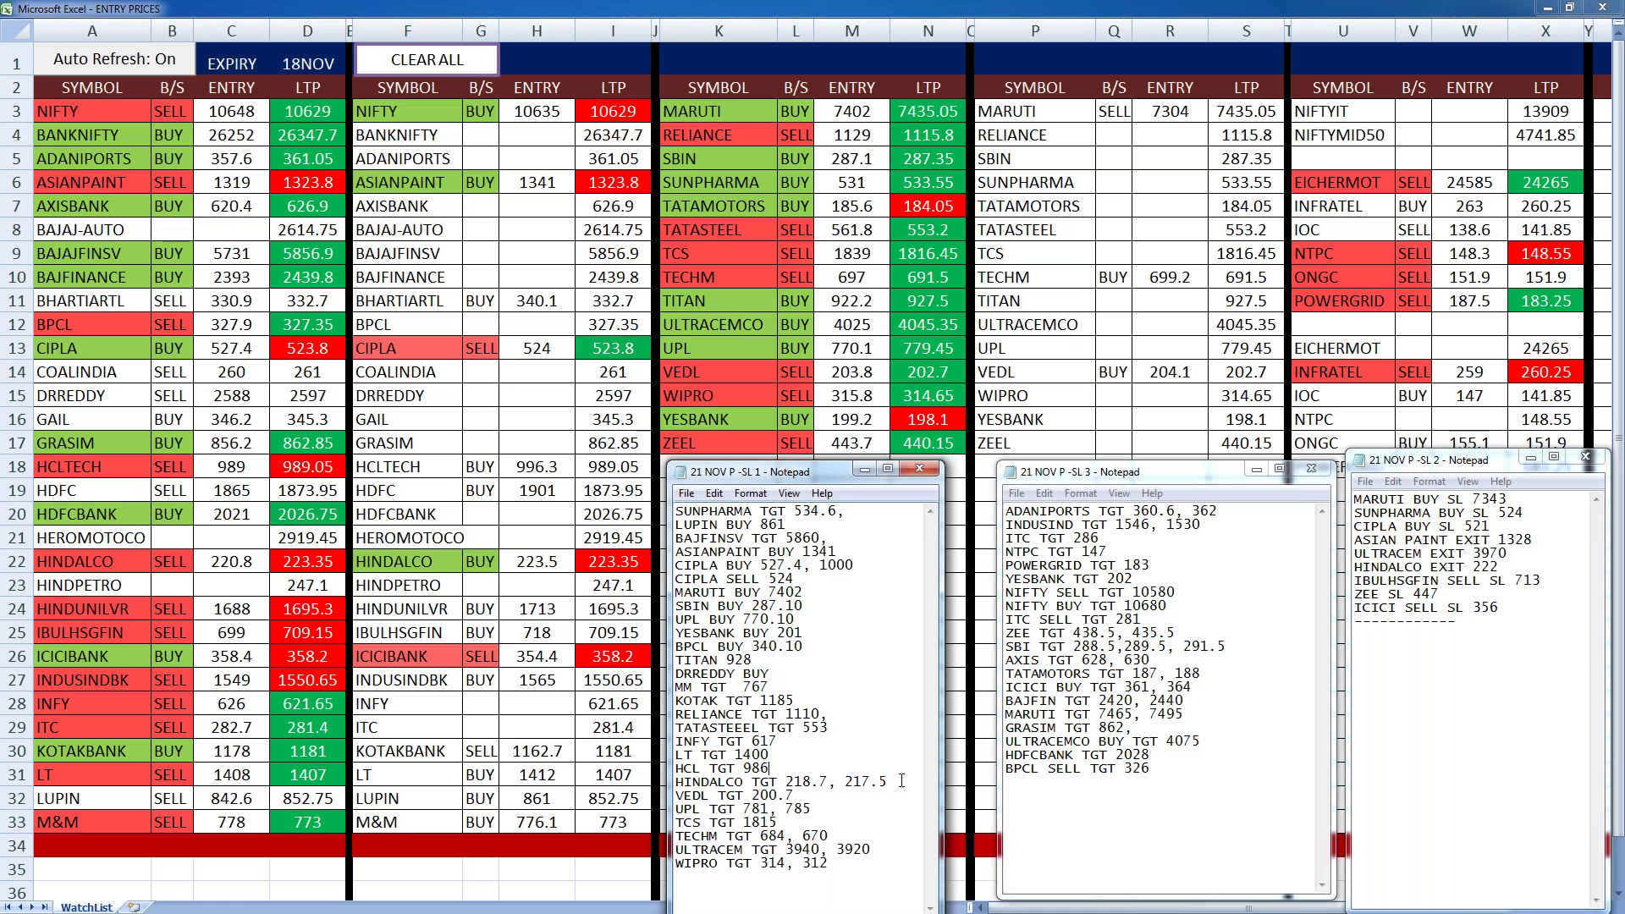
drag(902, 780, 835, 780)
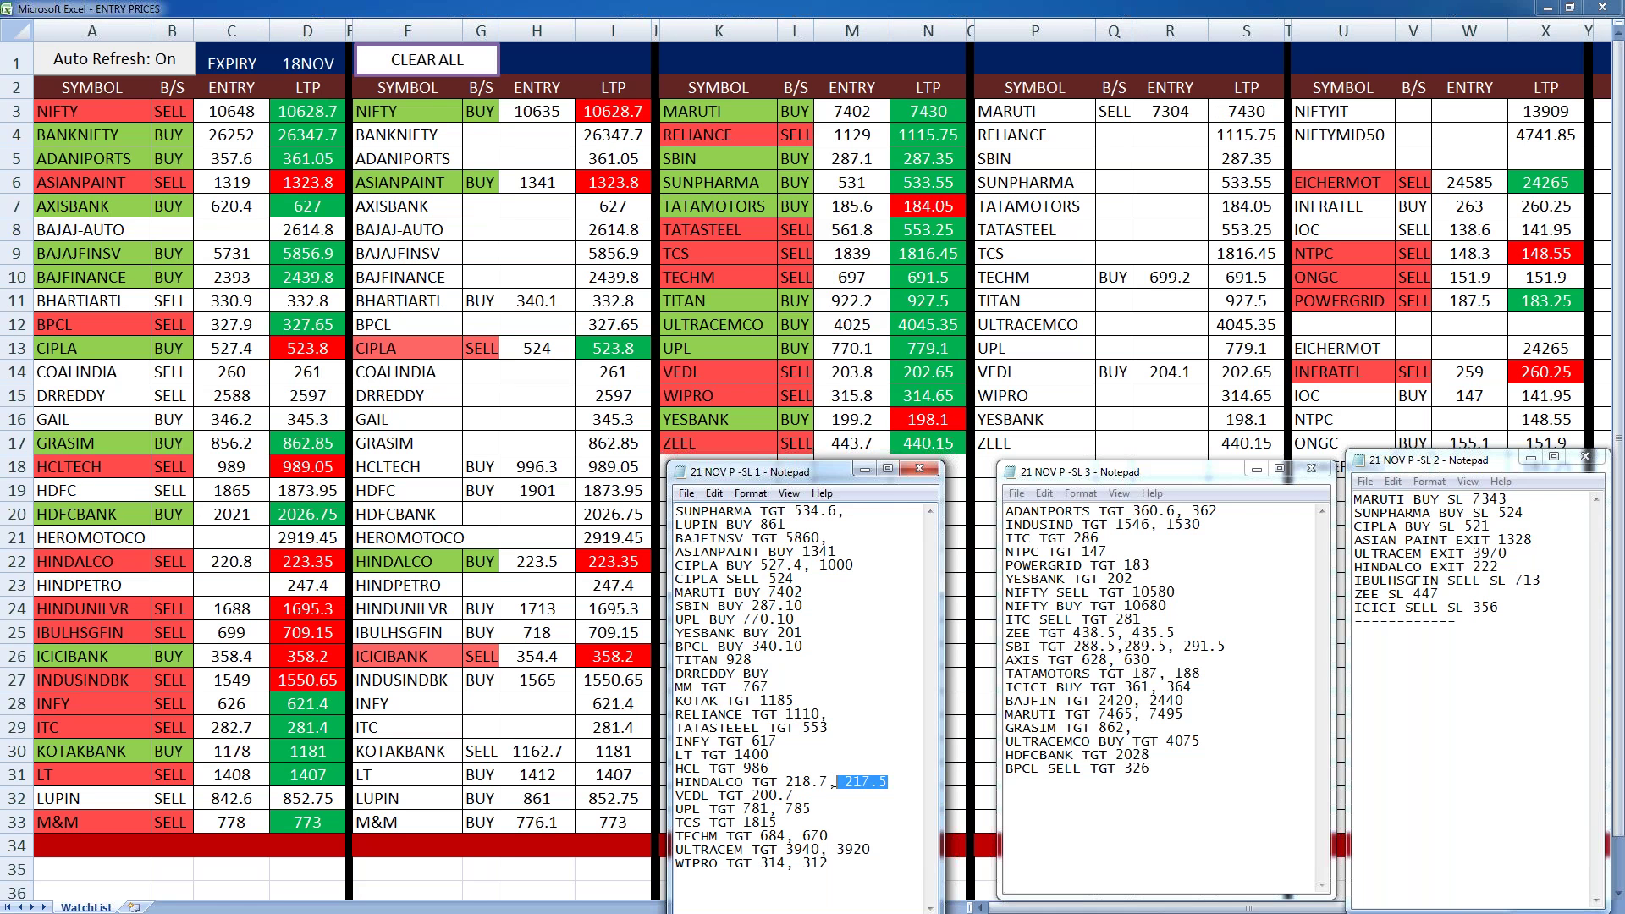
key(BackSpace)
key(BackSpace)
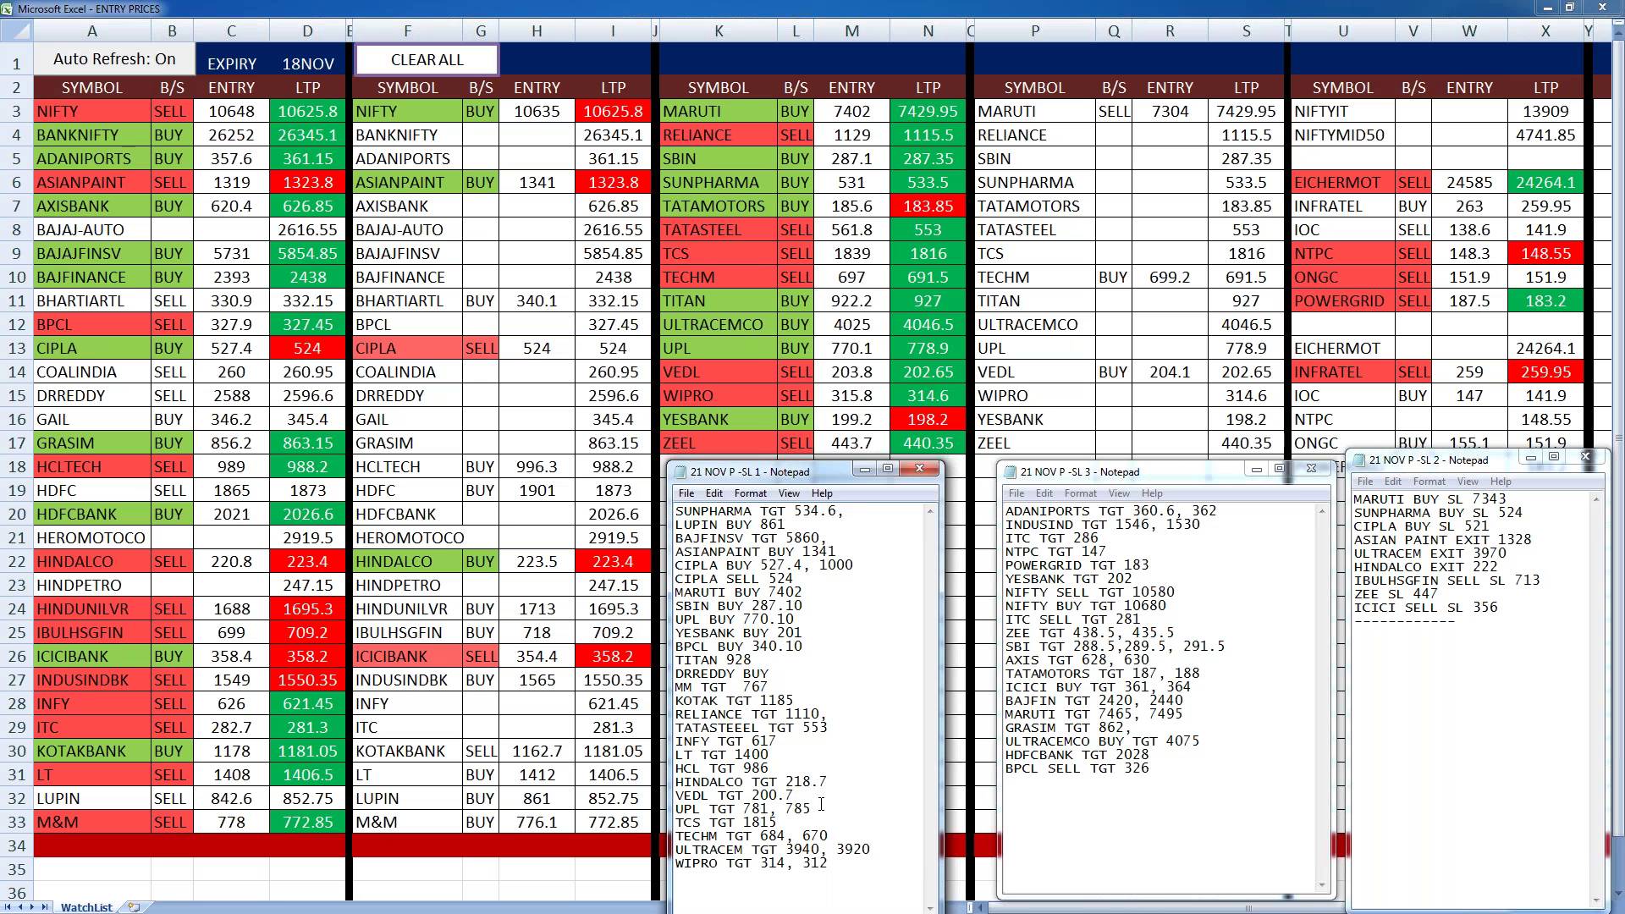
- Set the VEDL target to 201.8 and replace the two UPL targets with "782,"
drag(814, 796, 764, 795)
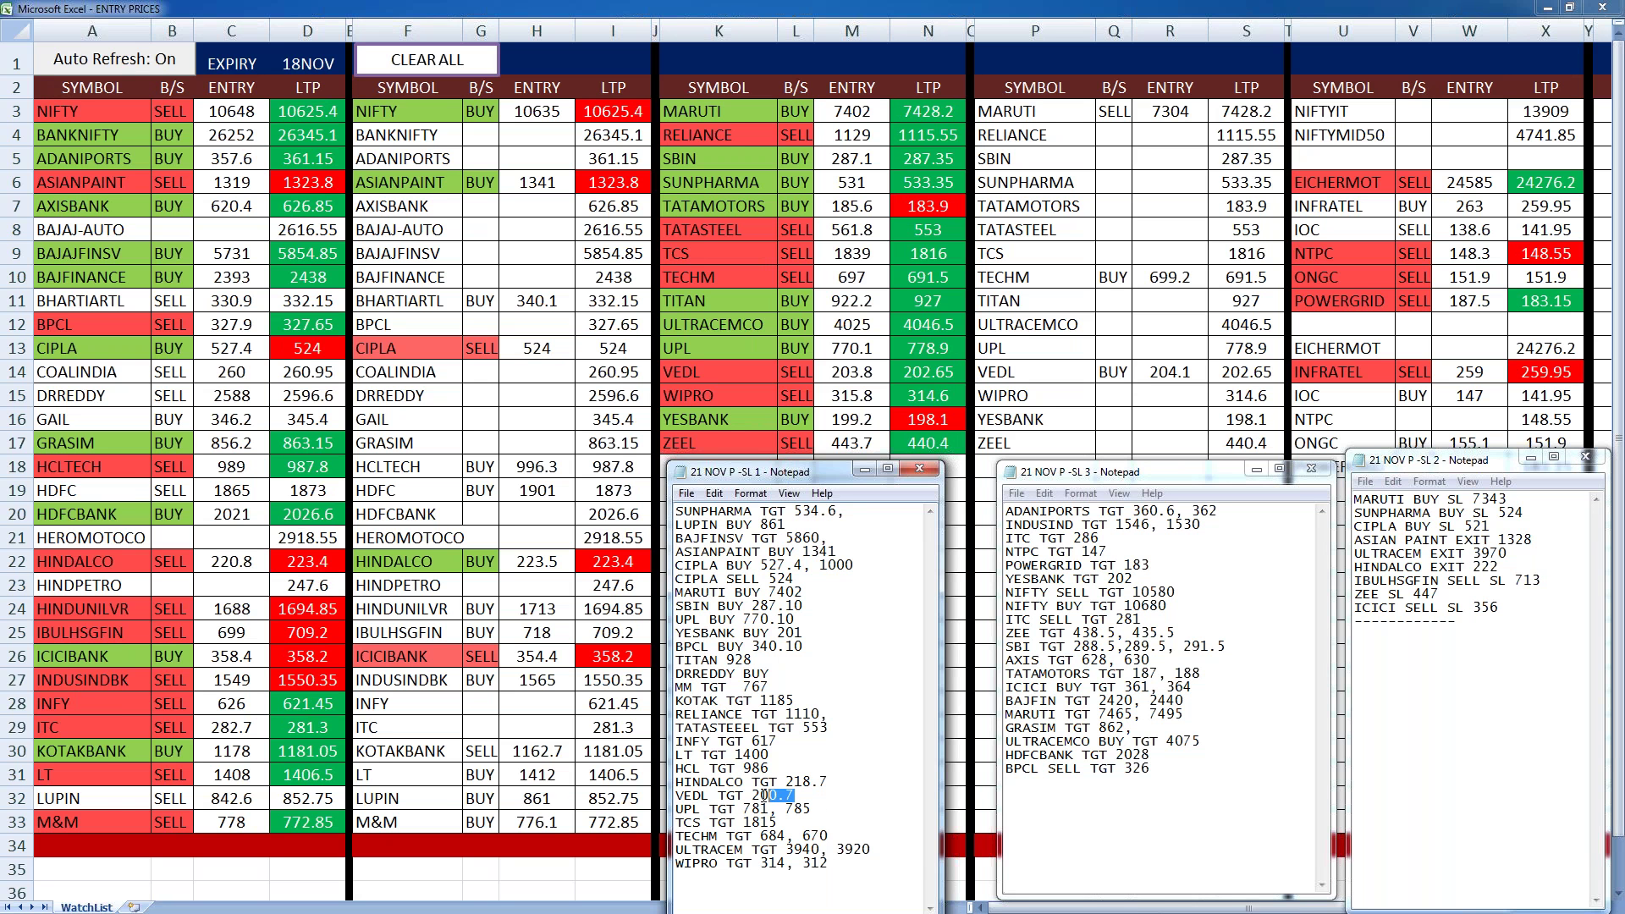
text(1.8)
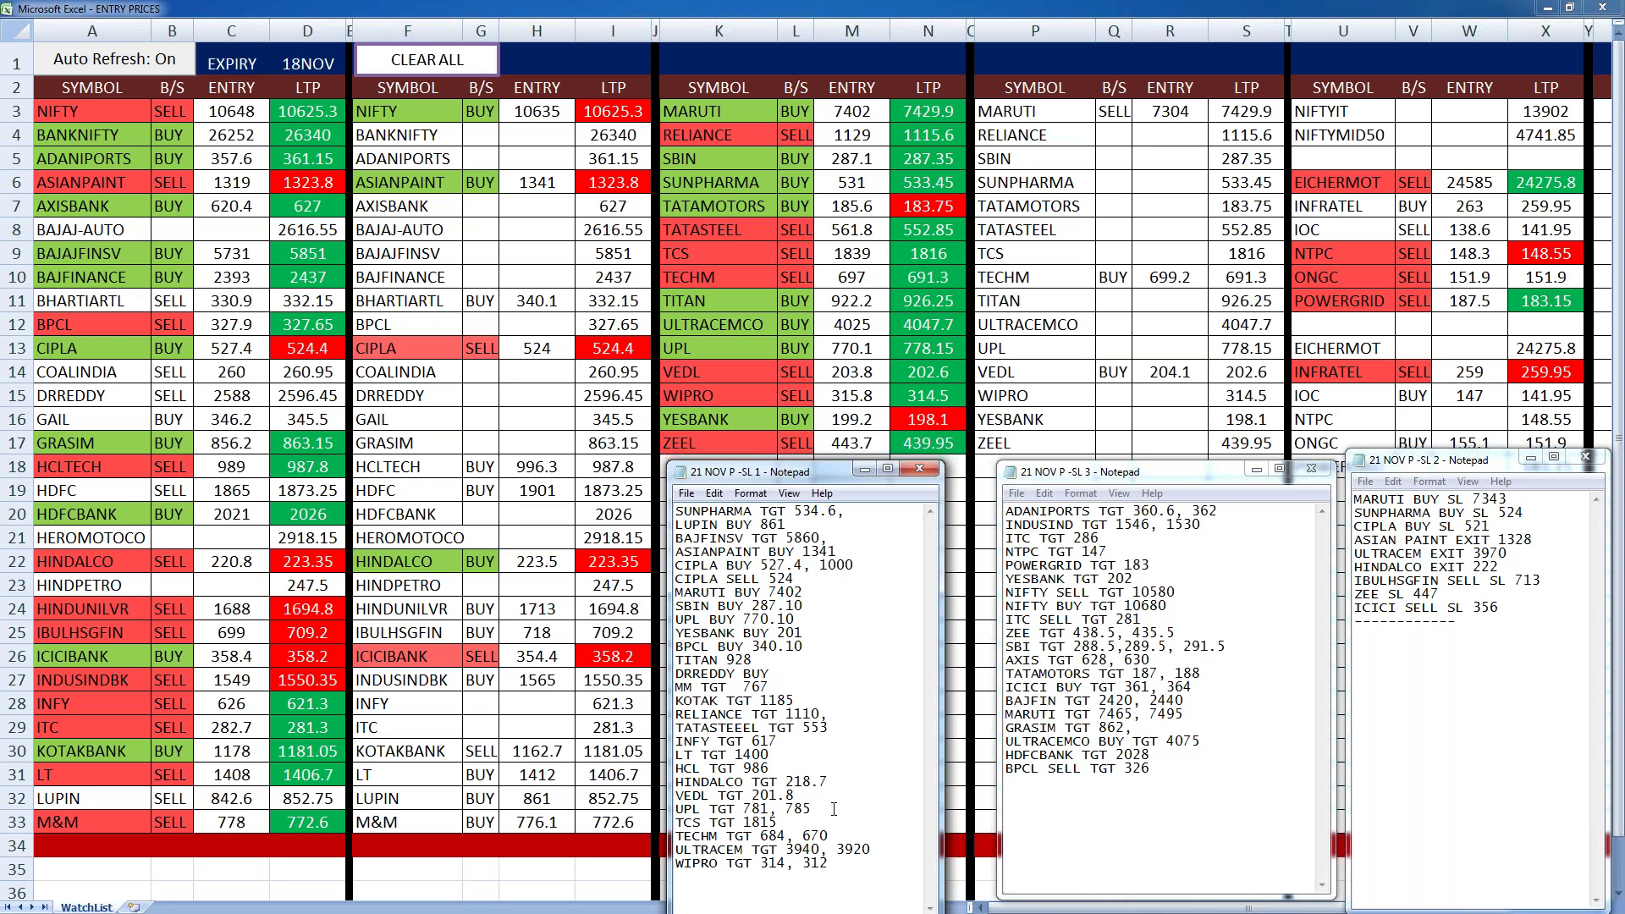
drag(834, 809, 763, 810)
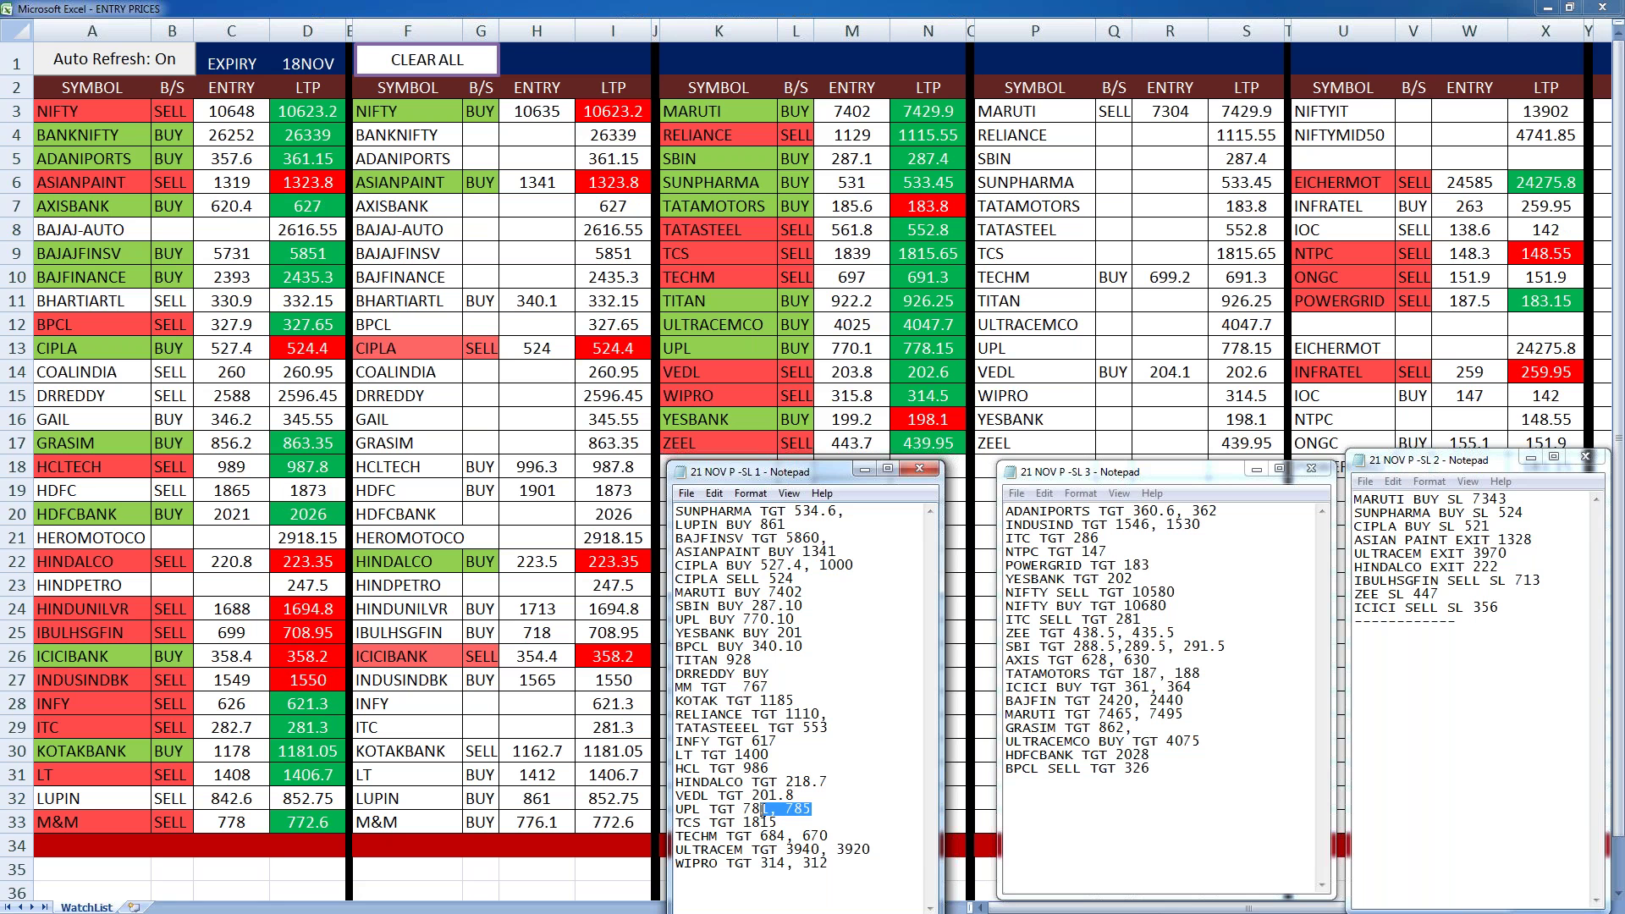
text(2,)
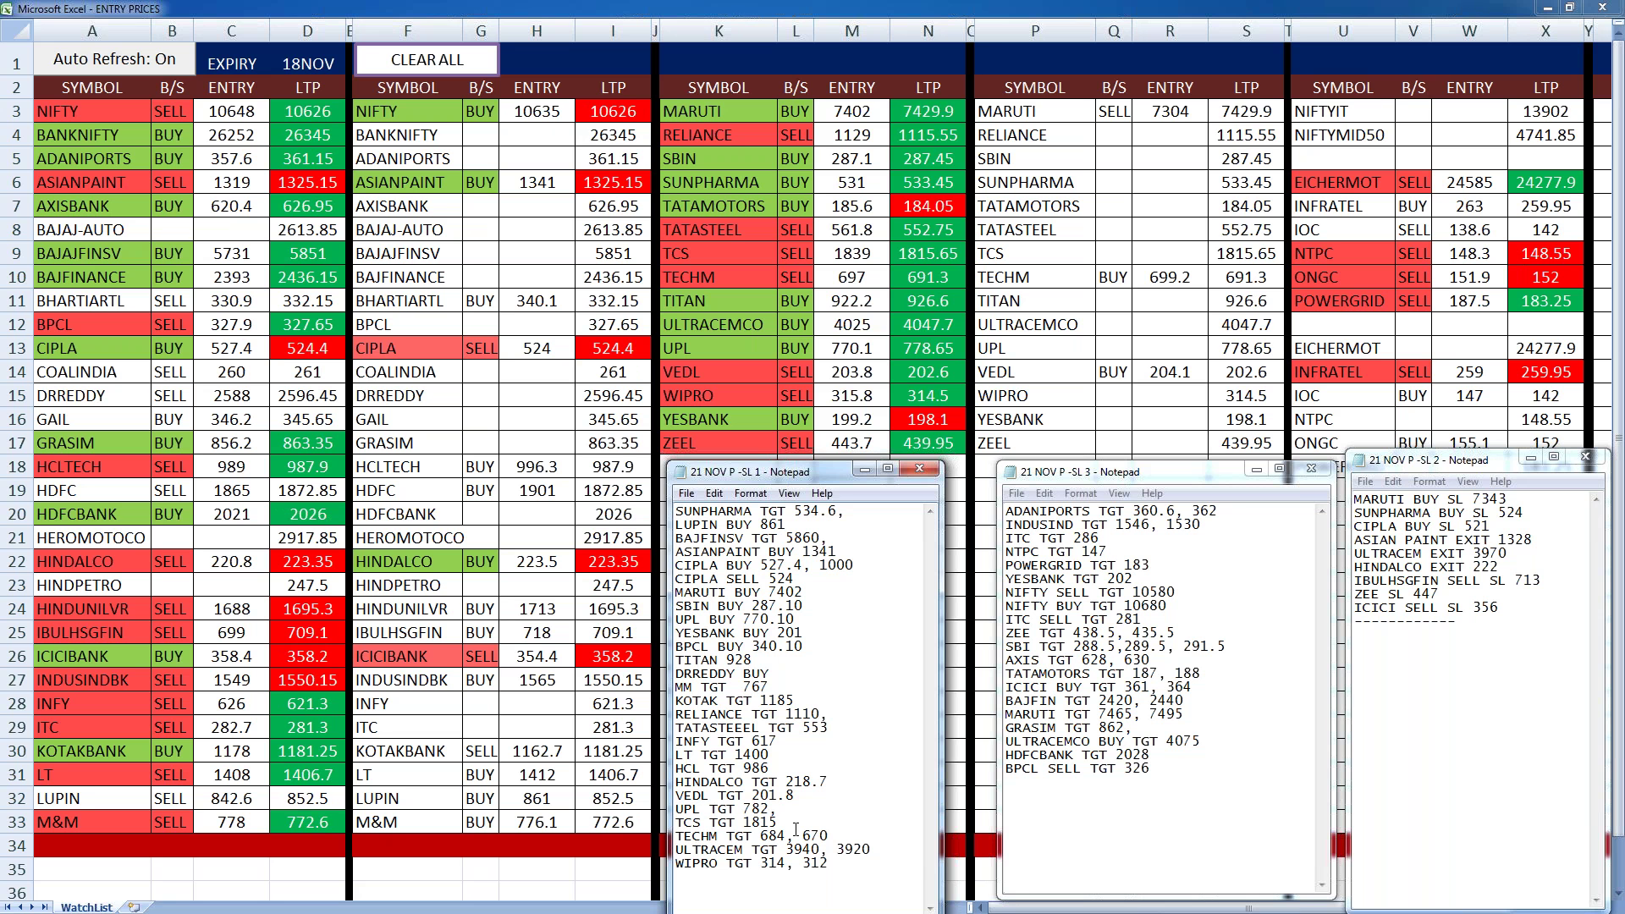
- Replace the two TECHM targets with 687 and set the TCS target to 1806
drag(795, 831, 784, 821)
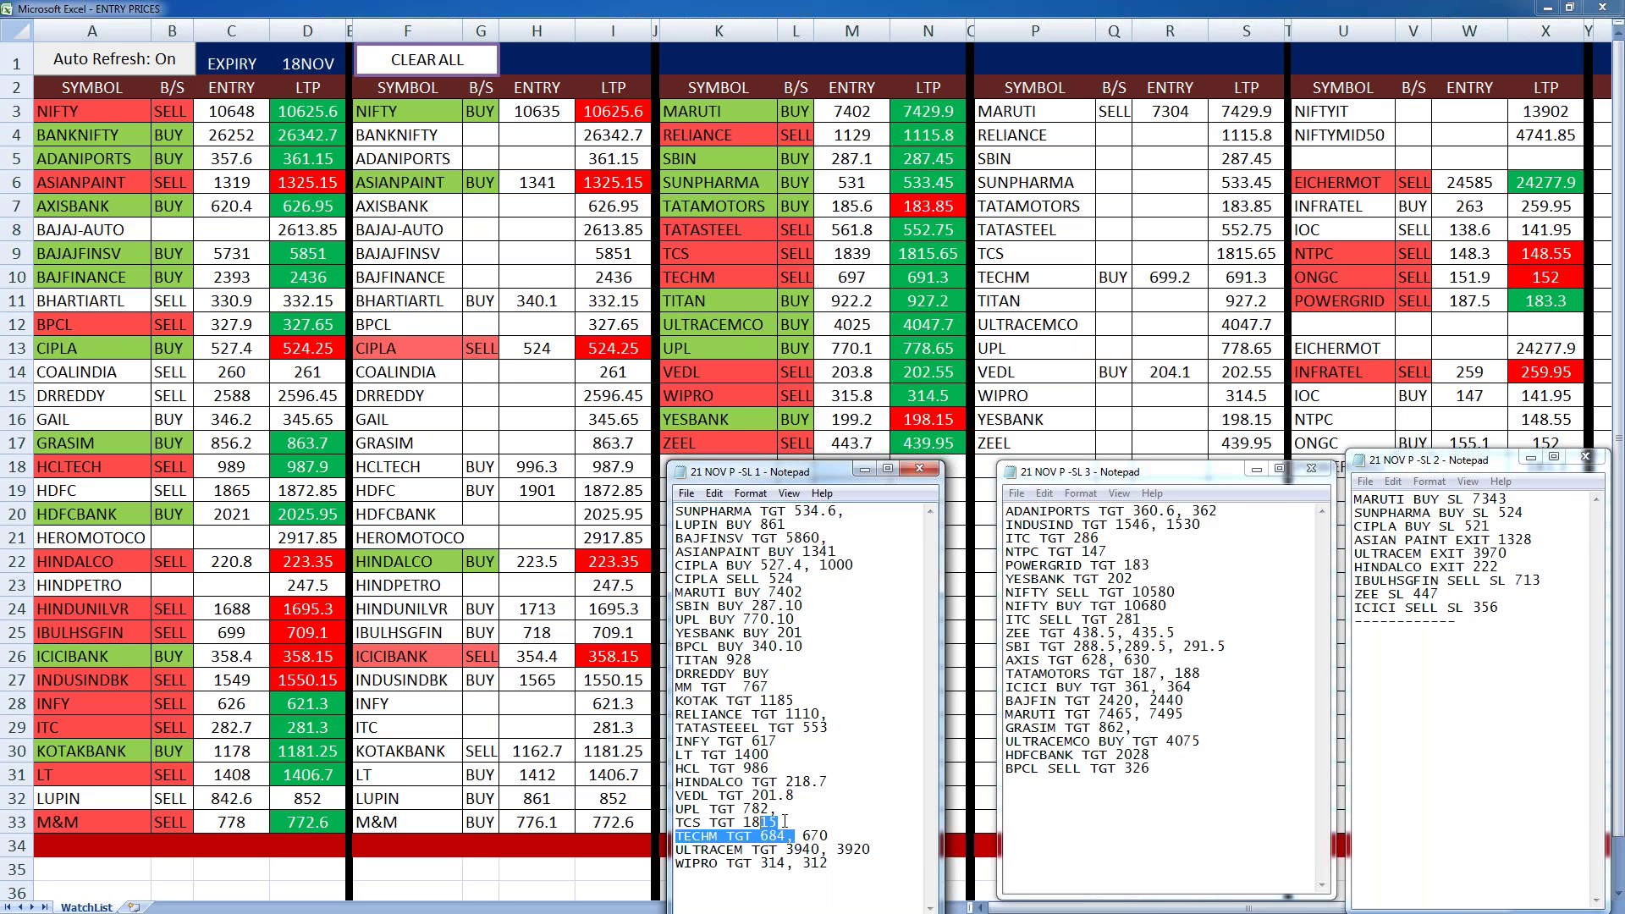
click(761, 820)
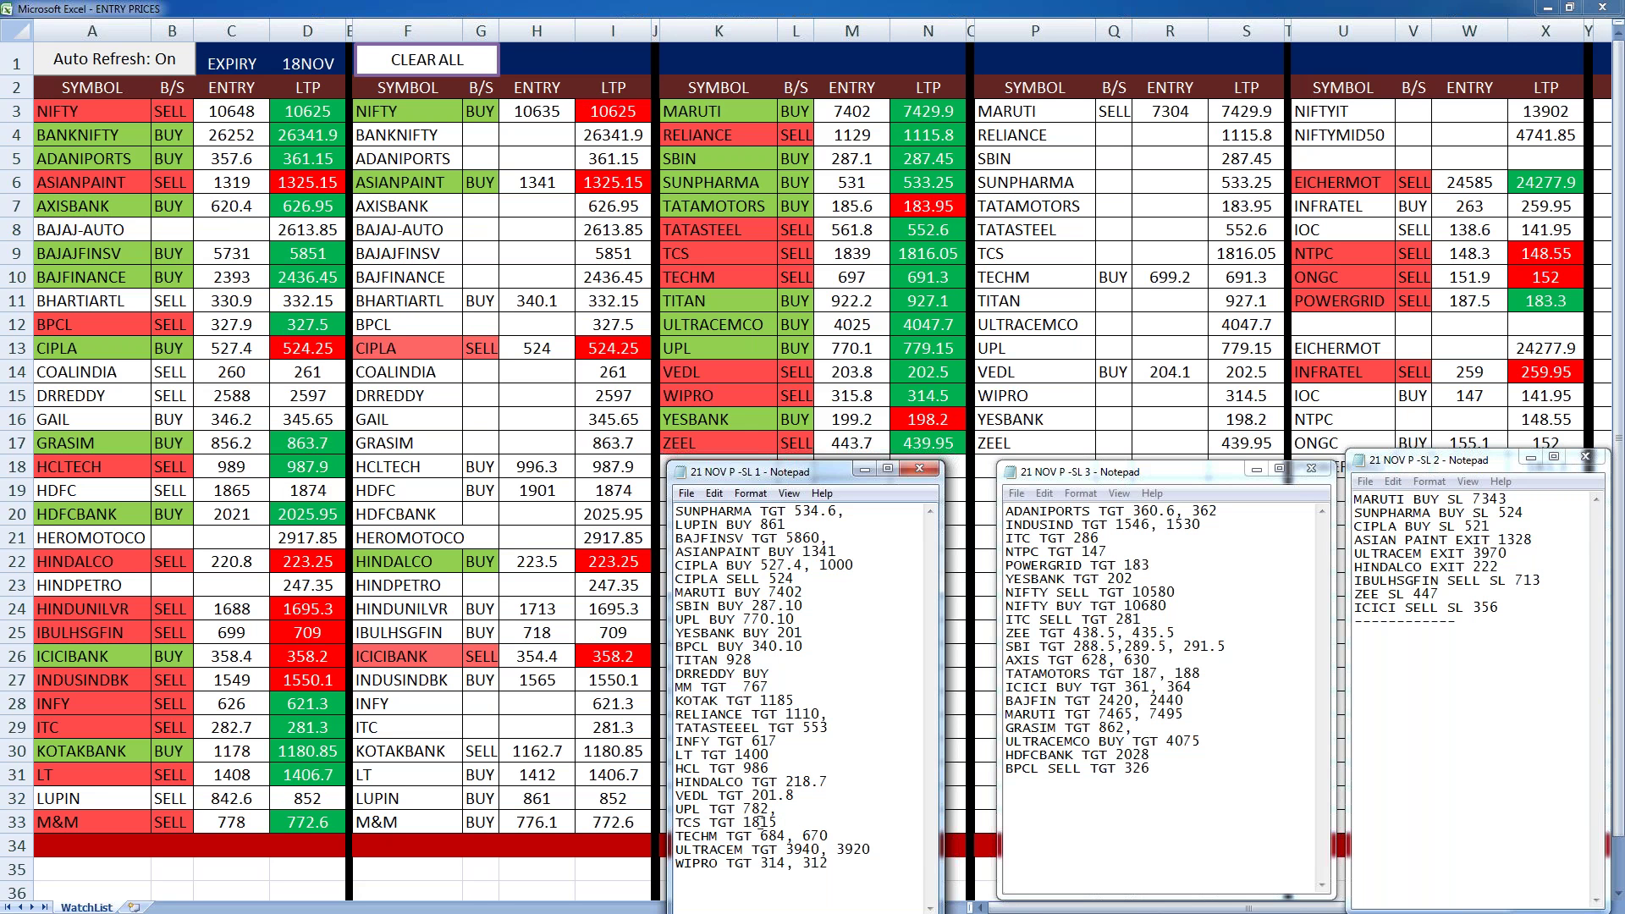
drag(760, 820, 791, 821)
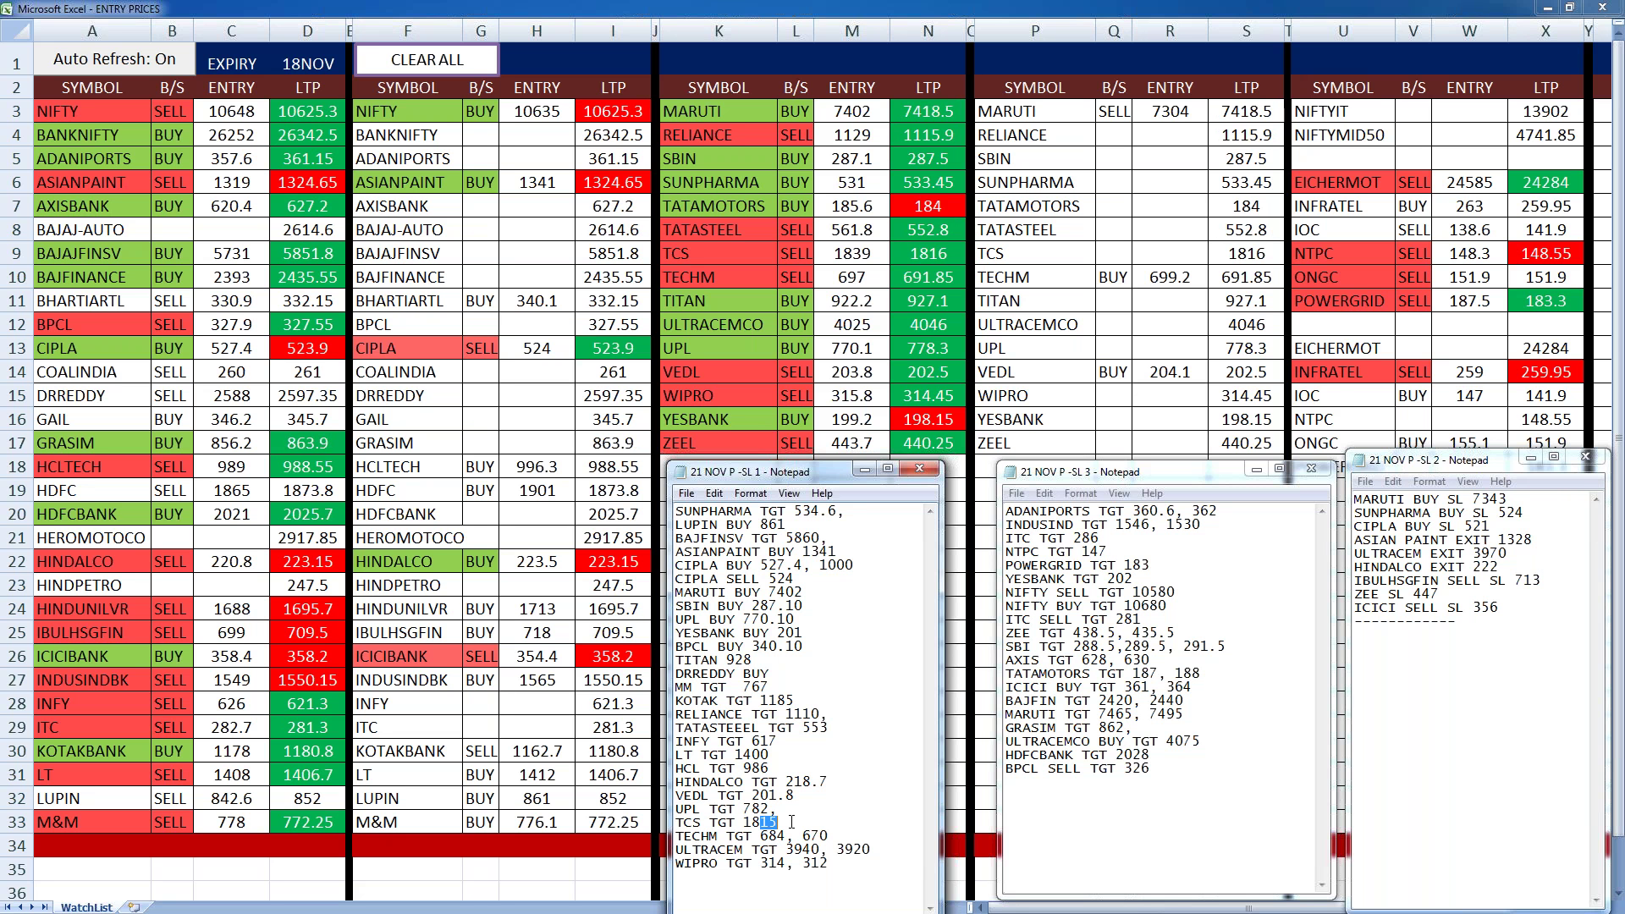
drag(834, 833, 752, 836)
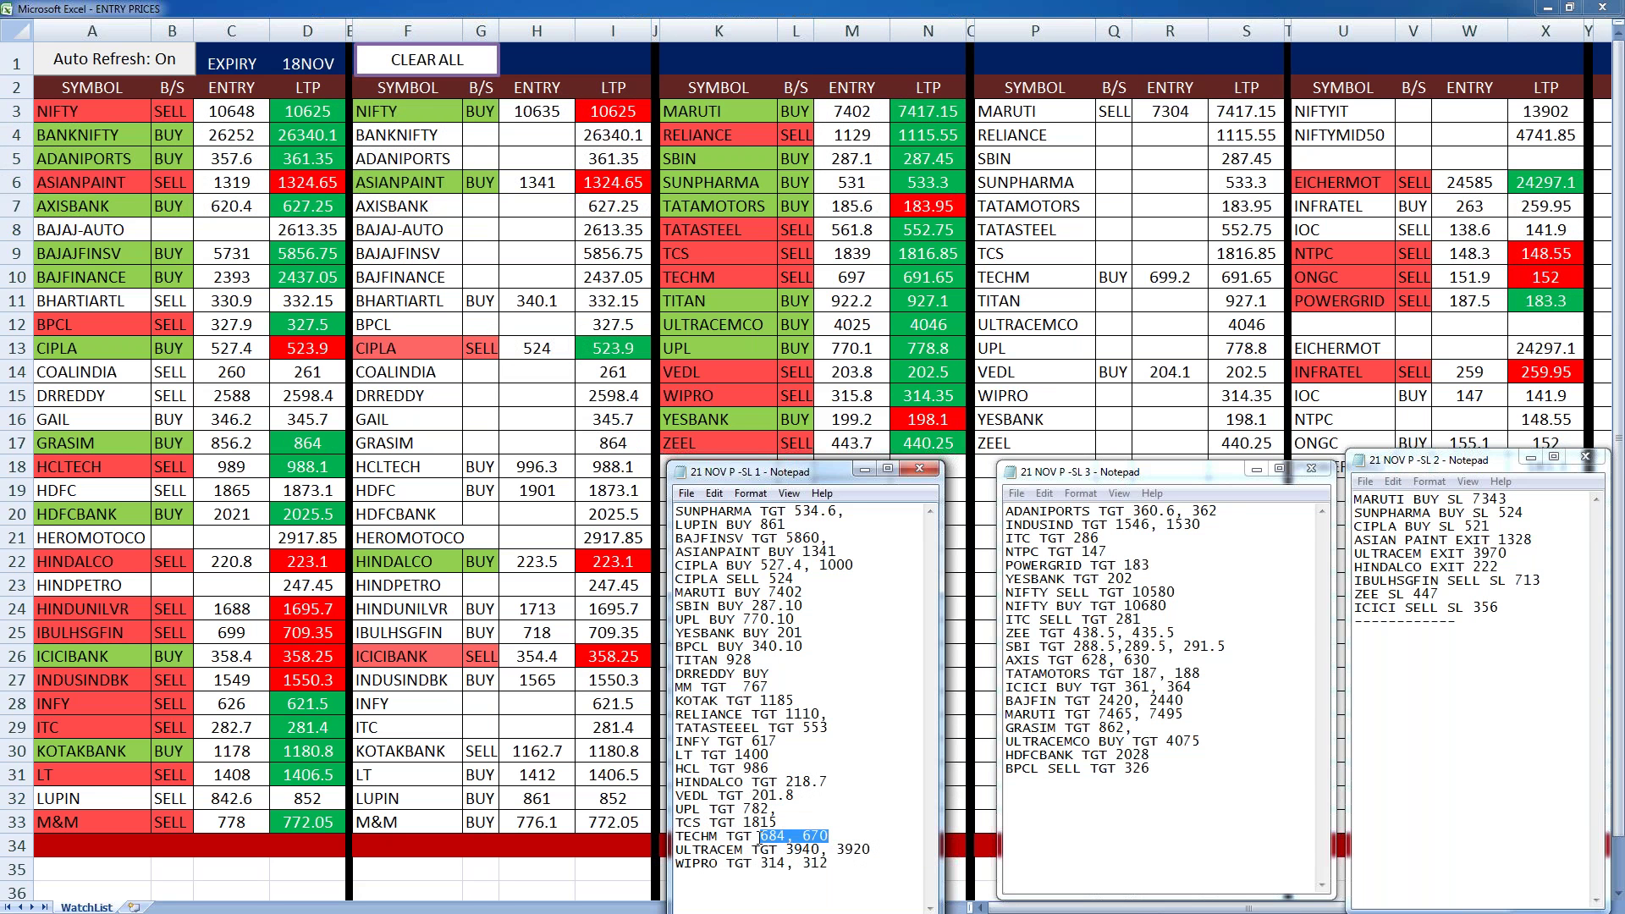
text(687)
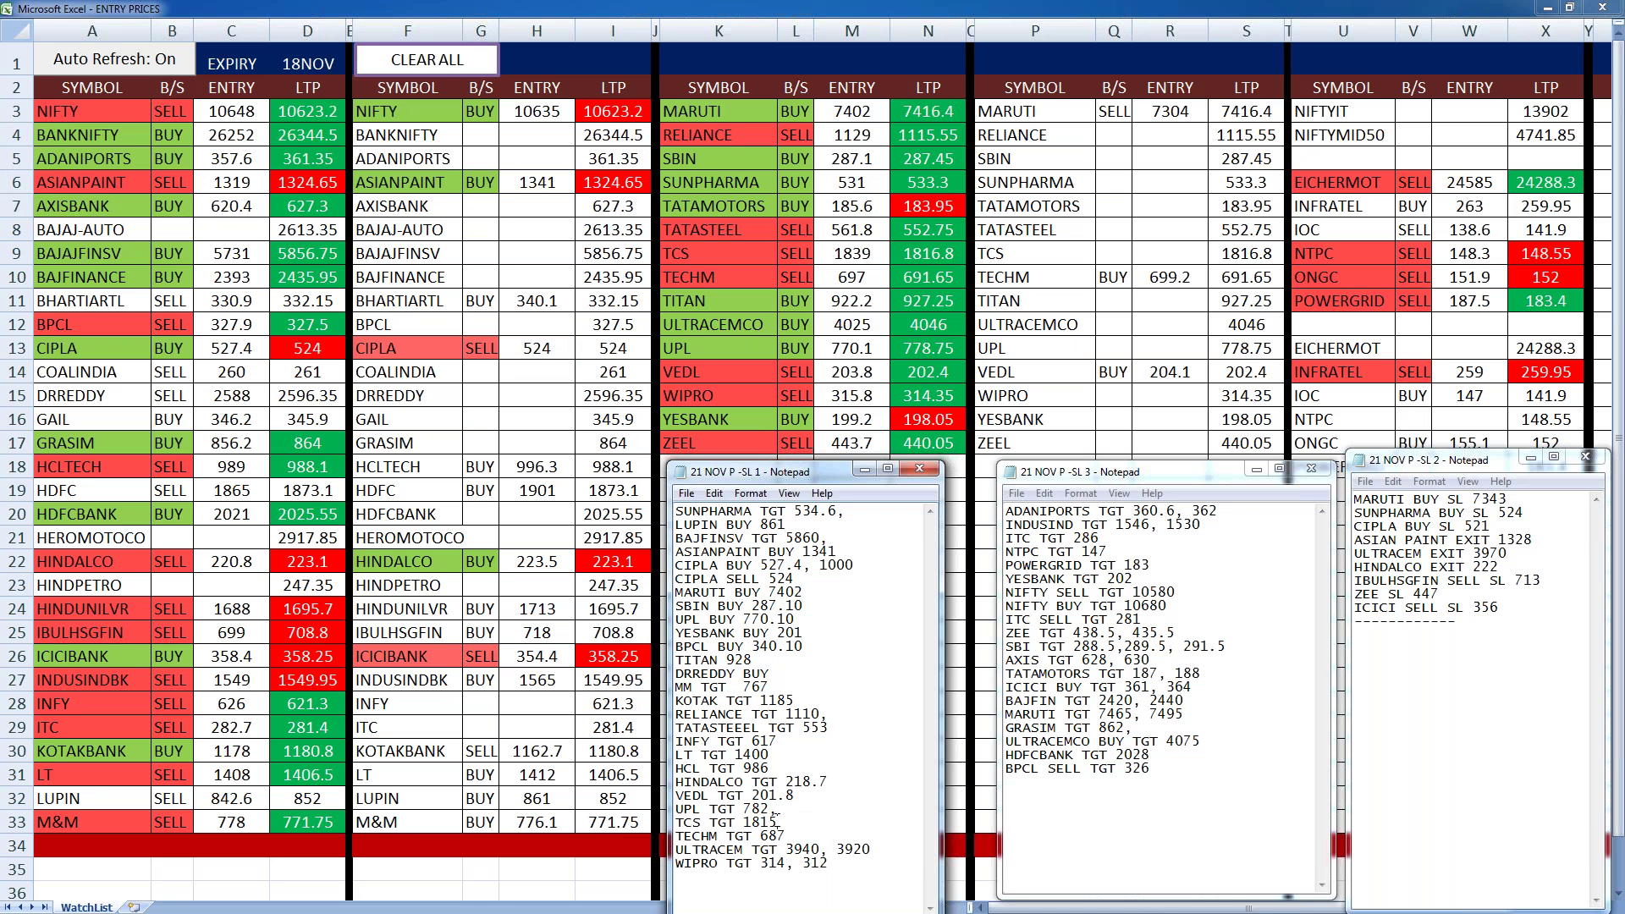
key(BackSpace)
key(BackSpace)
text(06)
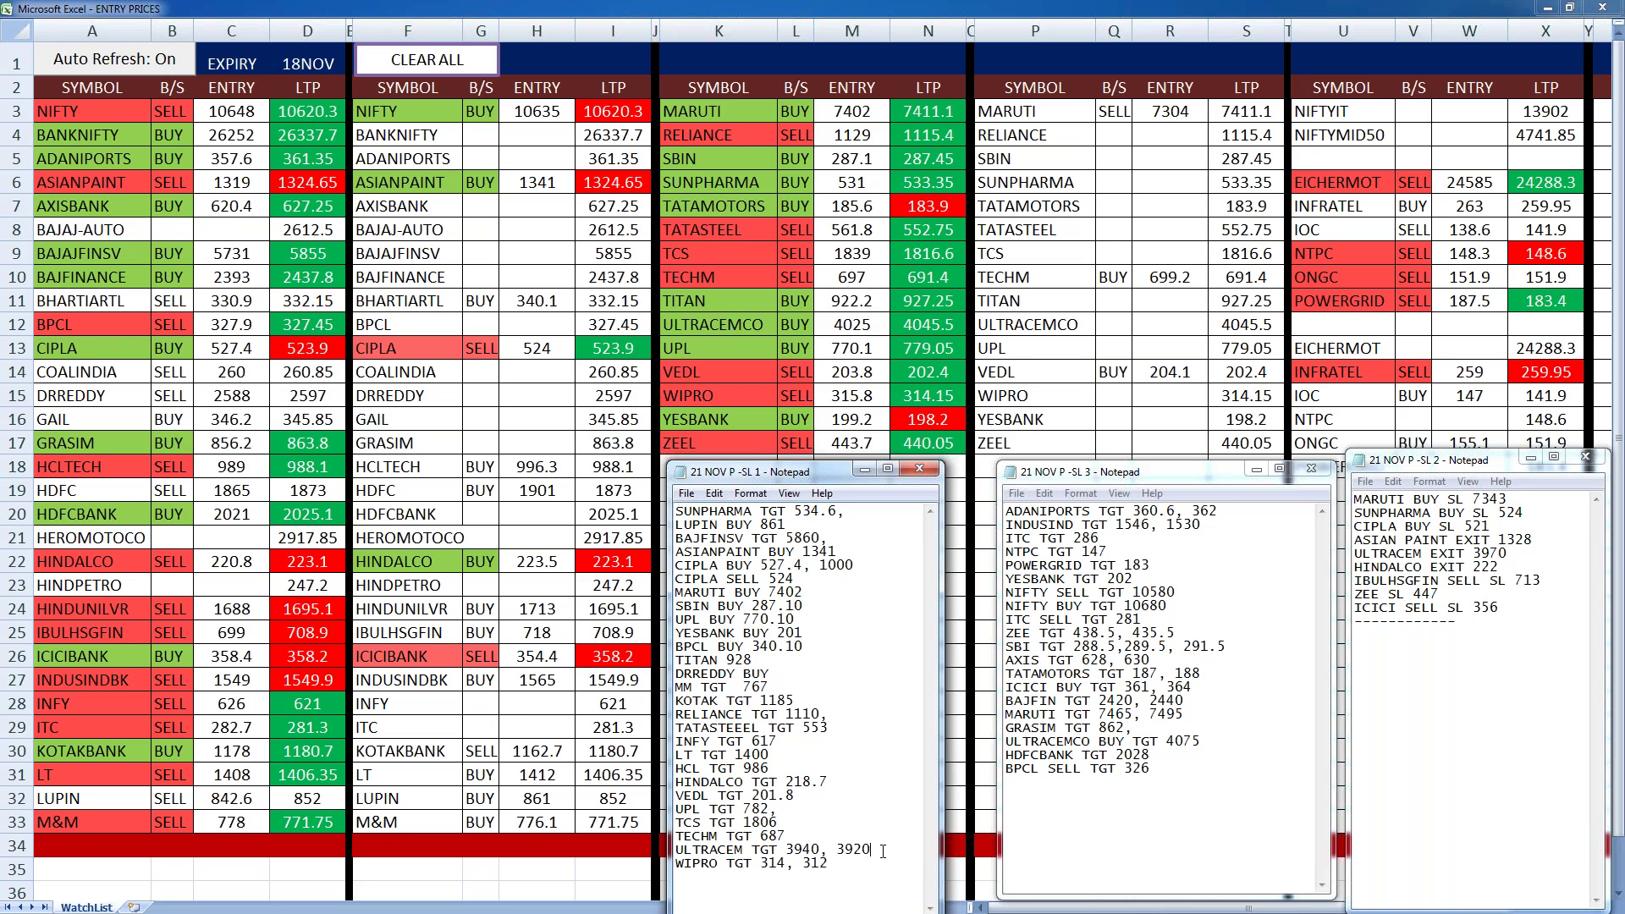
- Append "SL" to the ULTRACEM target line and replace the two WIPRO targets with 314.8
text(SL)
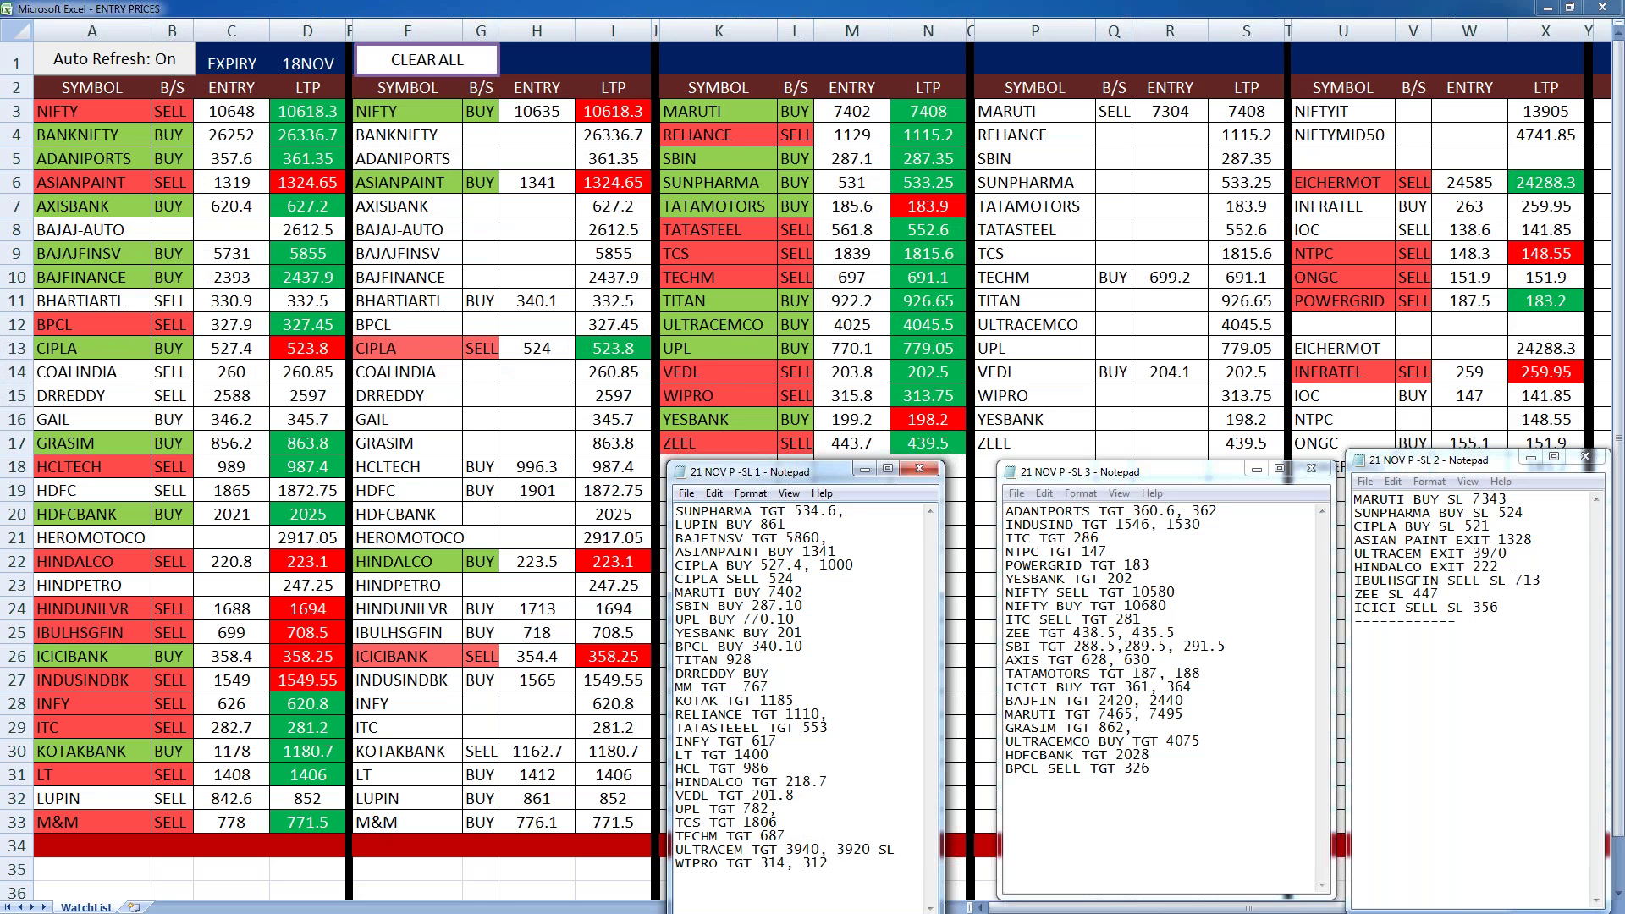
drag(828, 863, 770, 863)
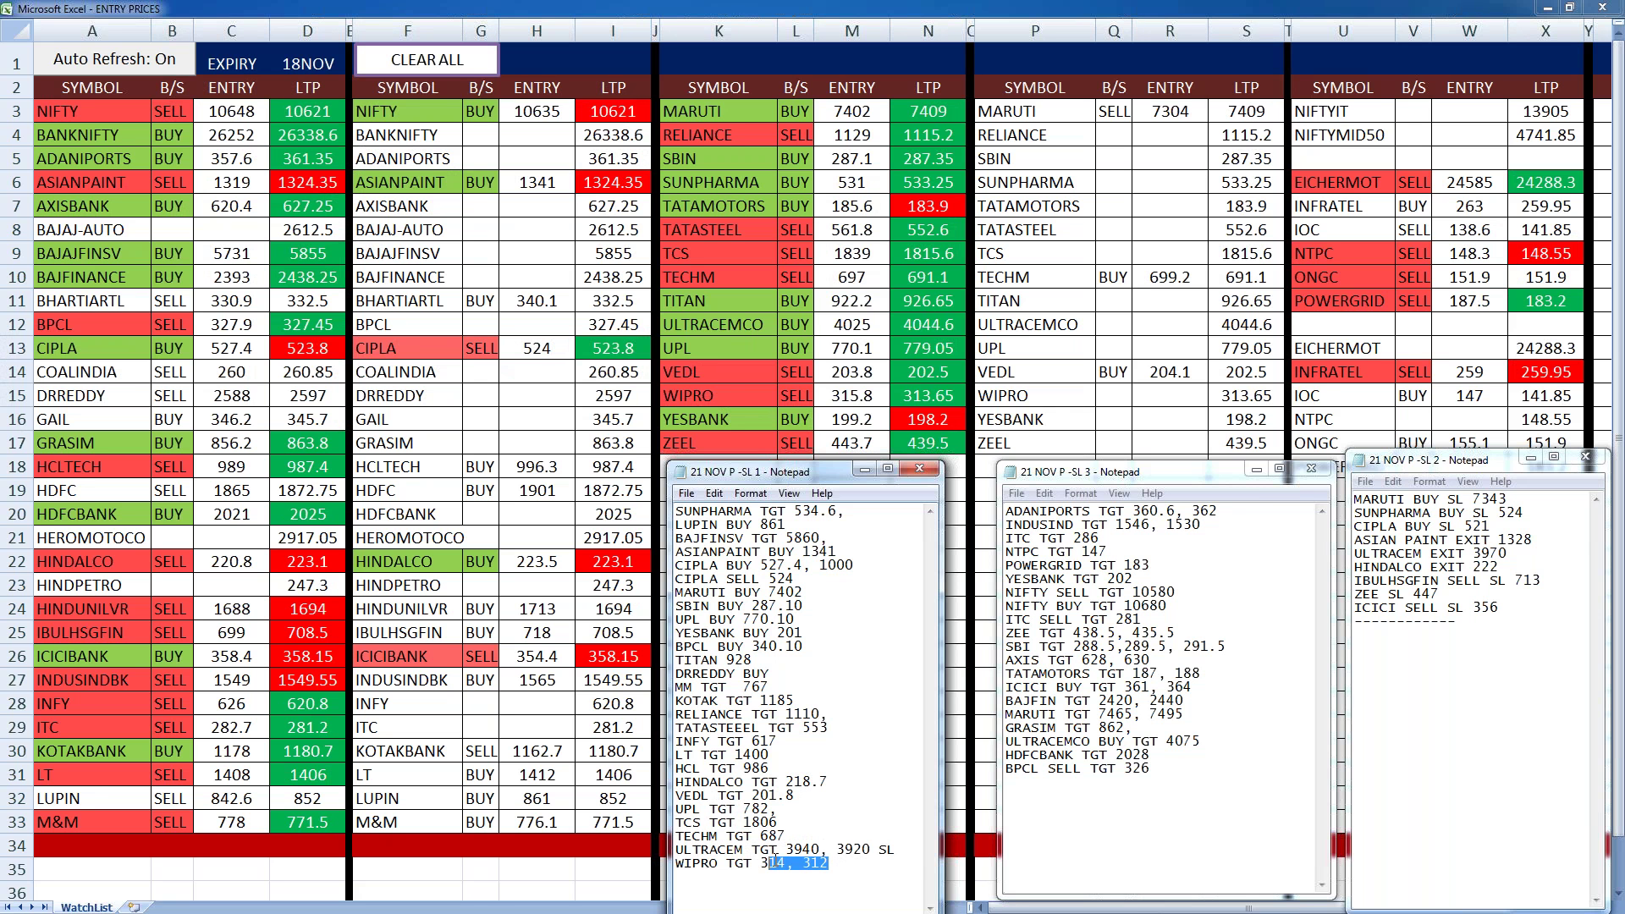
drag(769, 864, 787, 863)
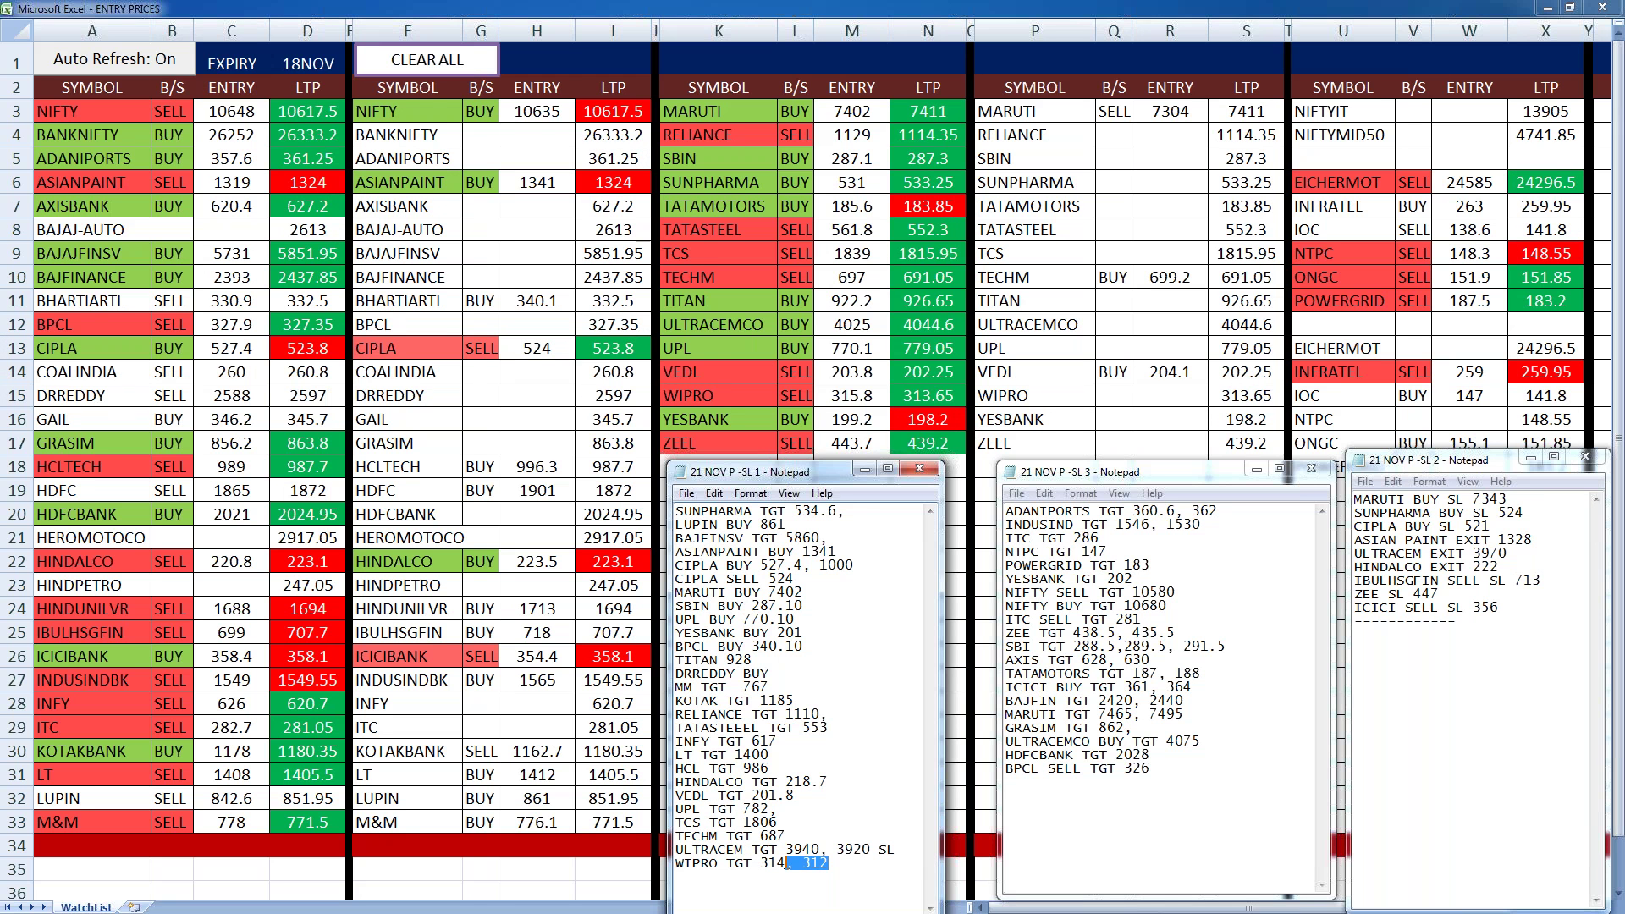
text(.8)
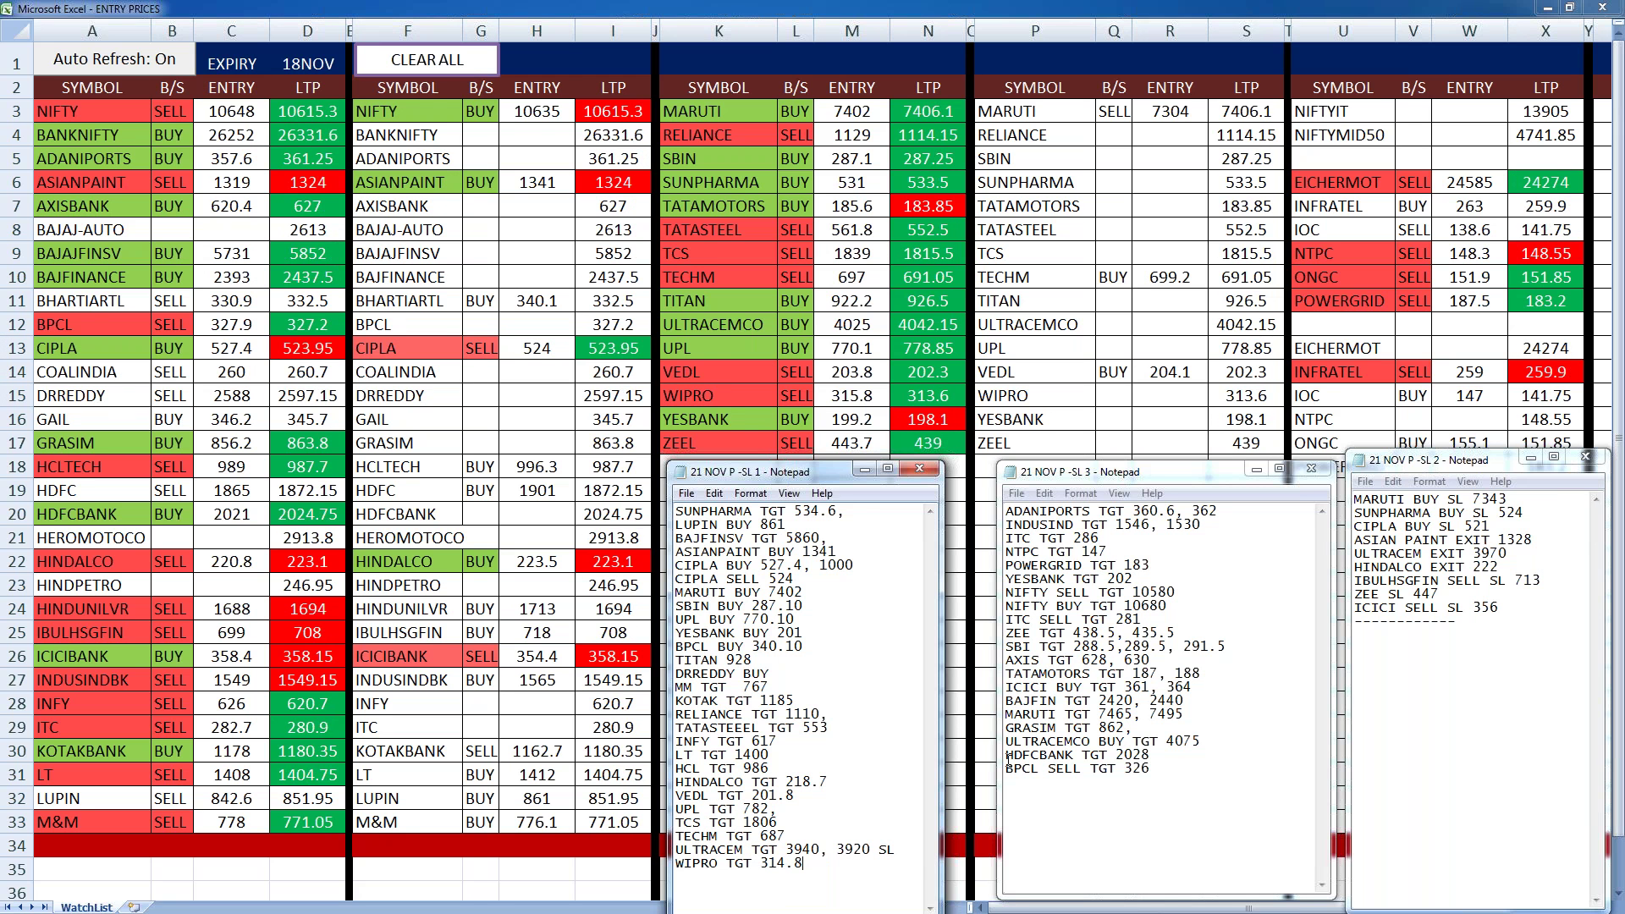
- Remove the second ADANIPORTS target, 362, and replace the two INDUSIND targets with 1544
drag(1219, 510, 1185, 510)
key(BackSpace)
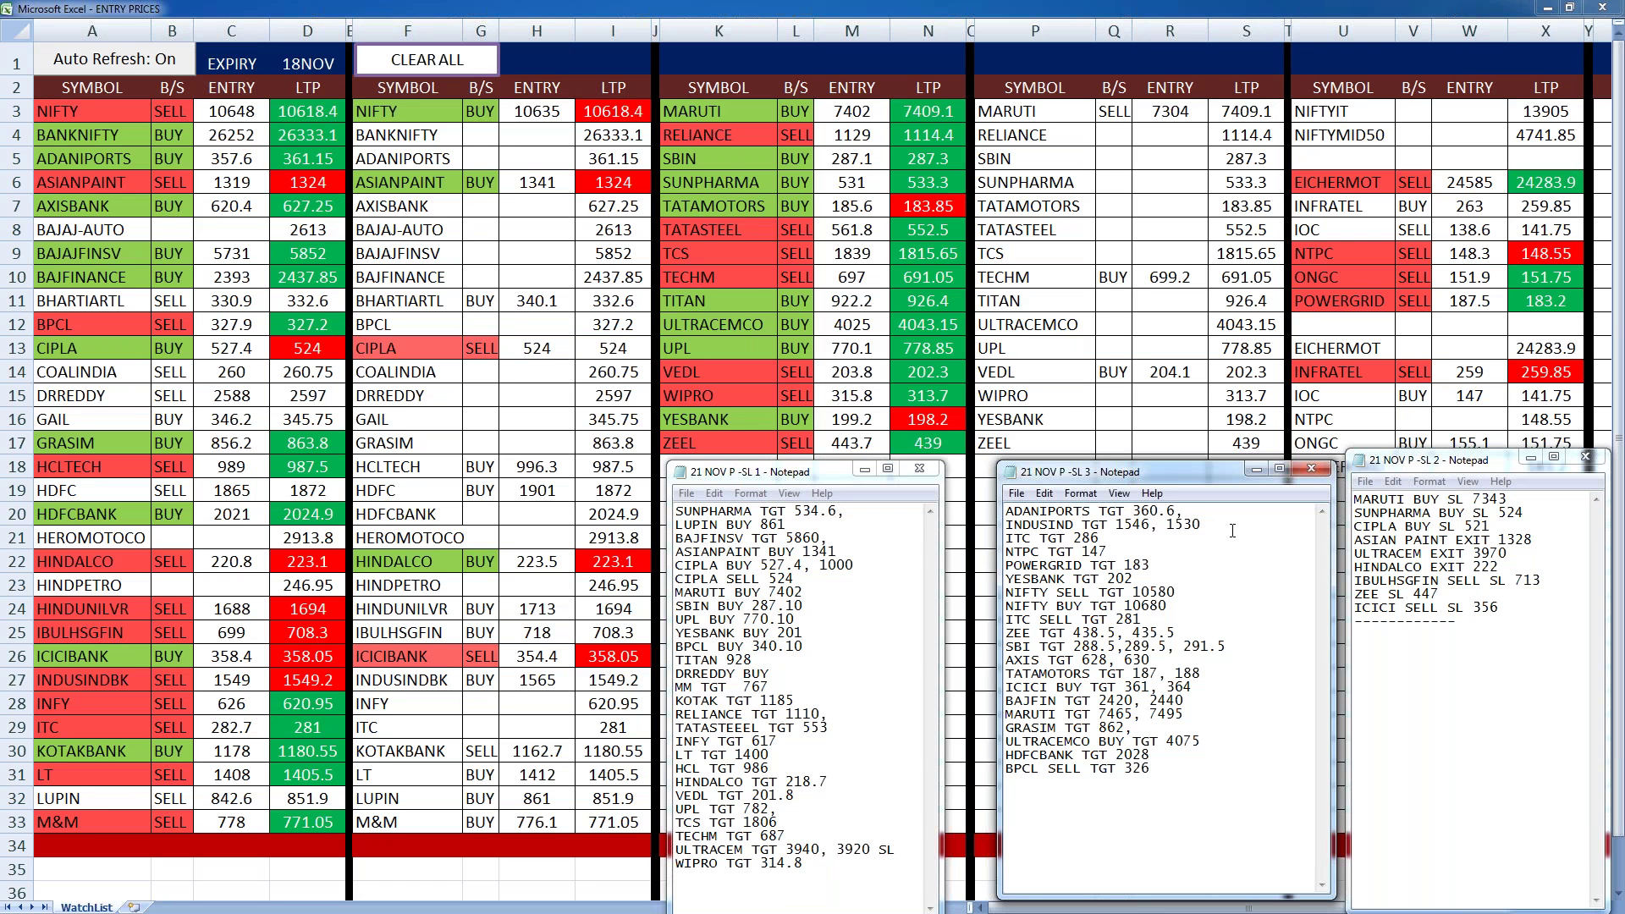
drag(1203, 525, 1193, 525)
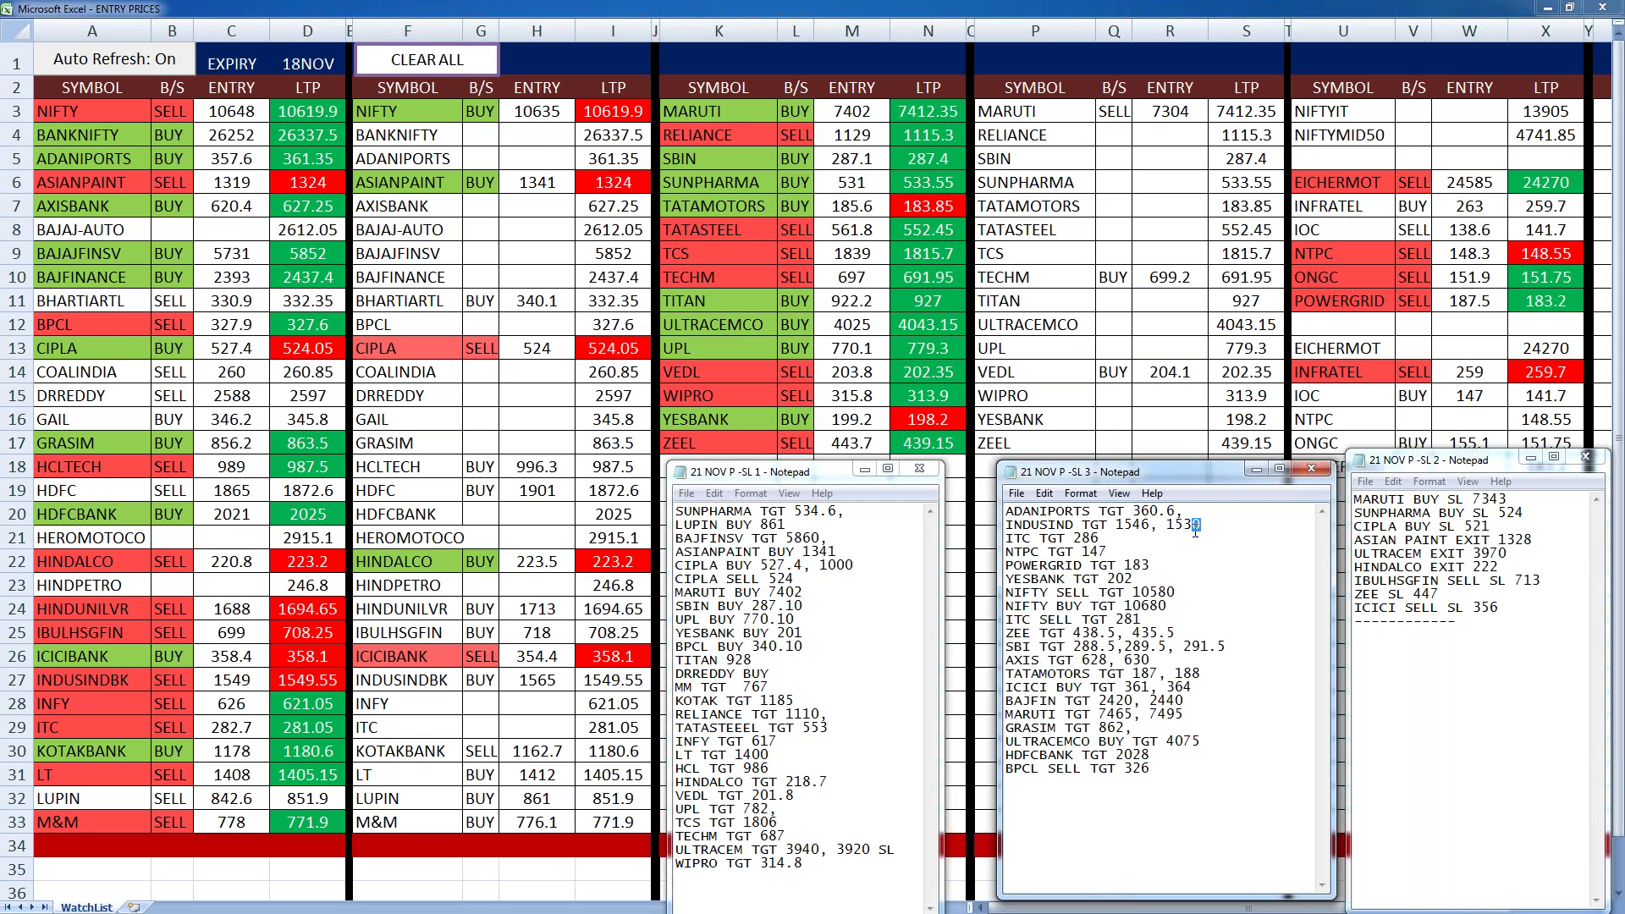
drag(1195, 529, 1154, 527)
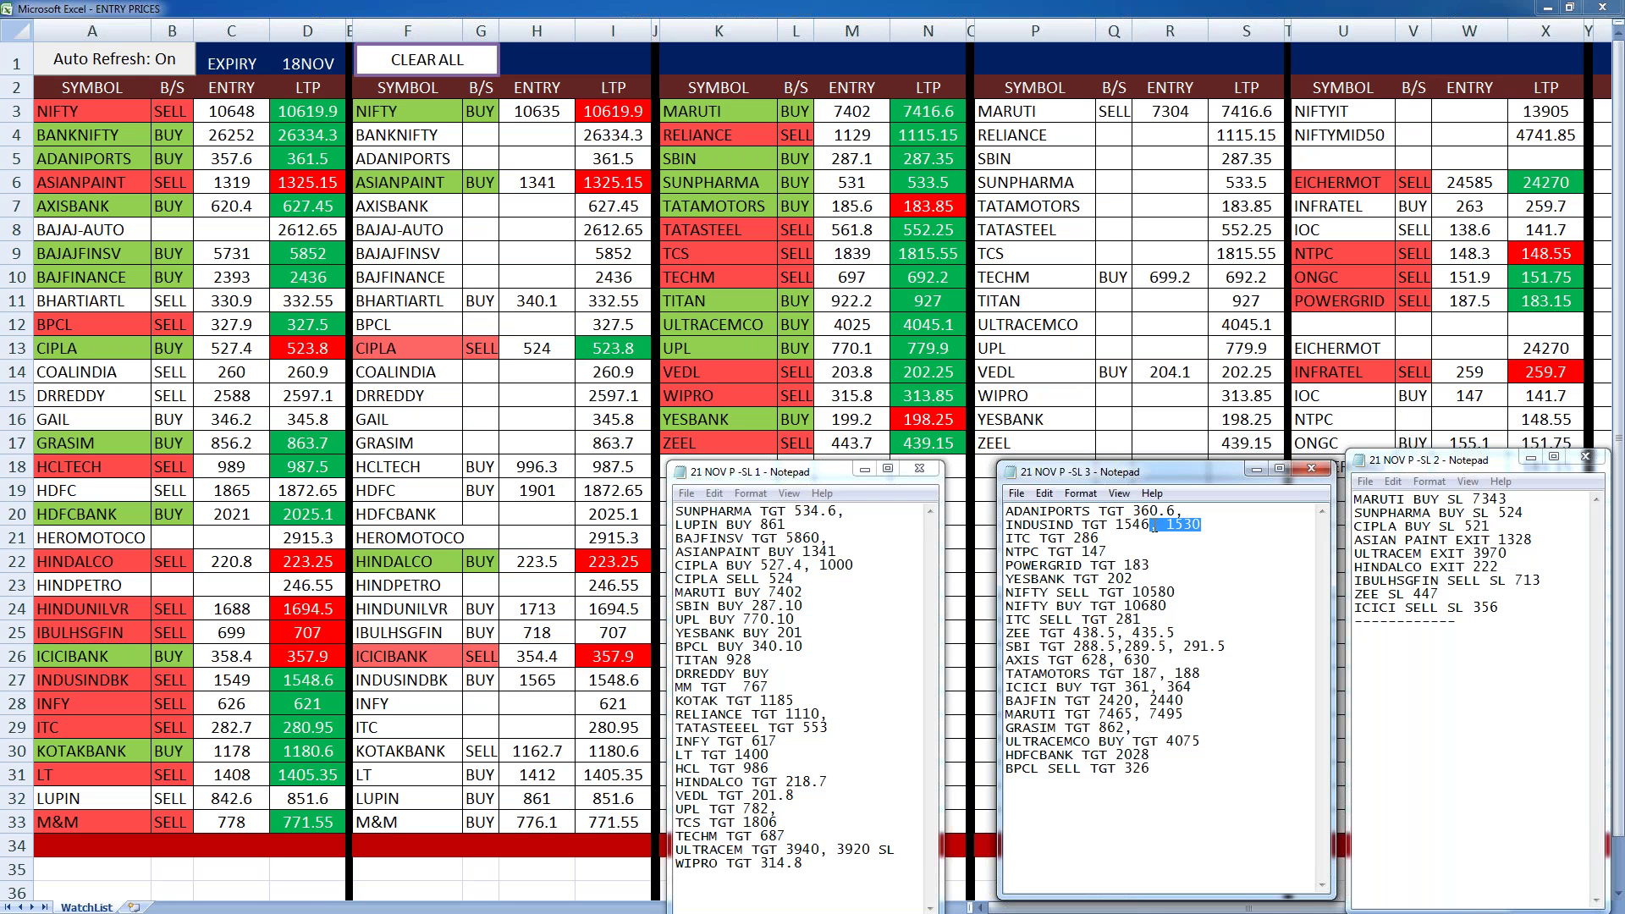
key(BackSpace)
key(BackSpace)
text(4)
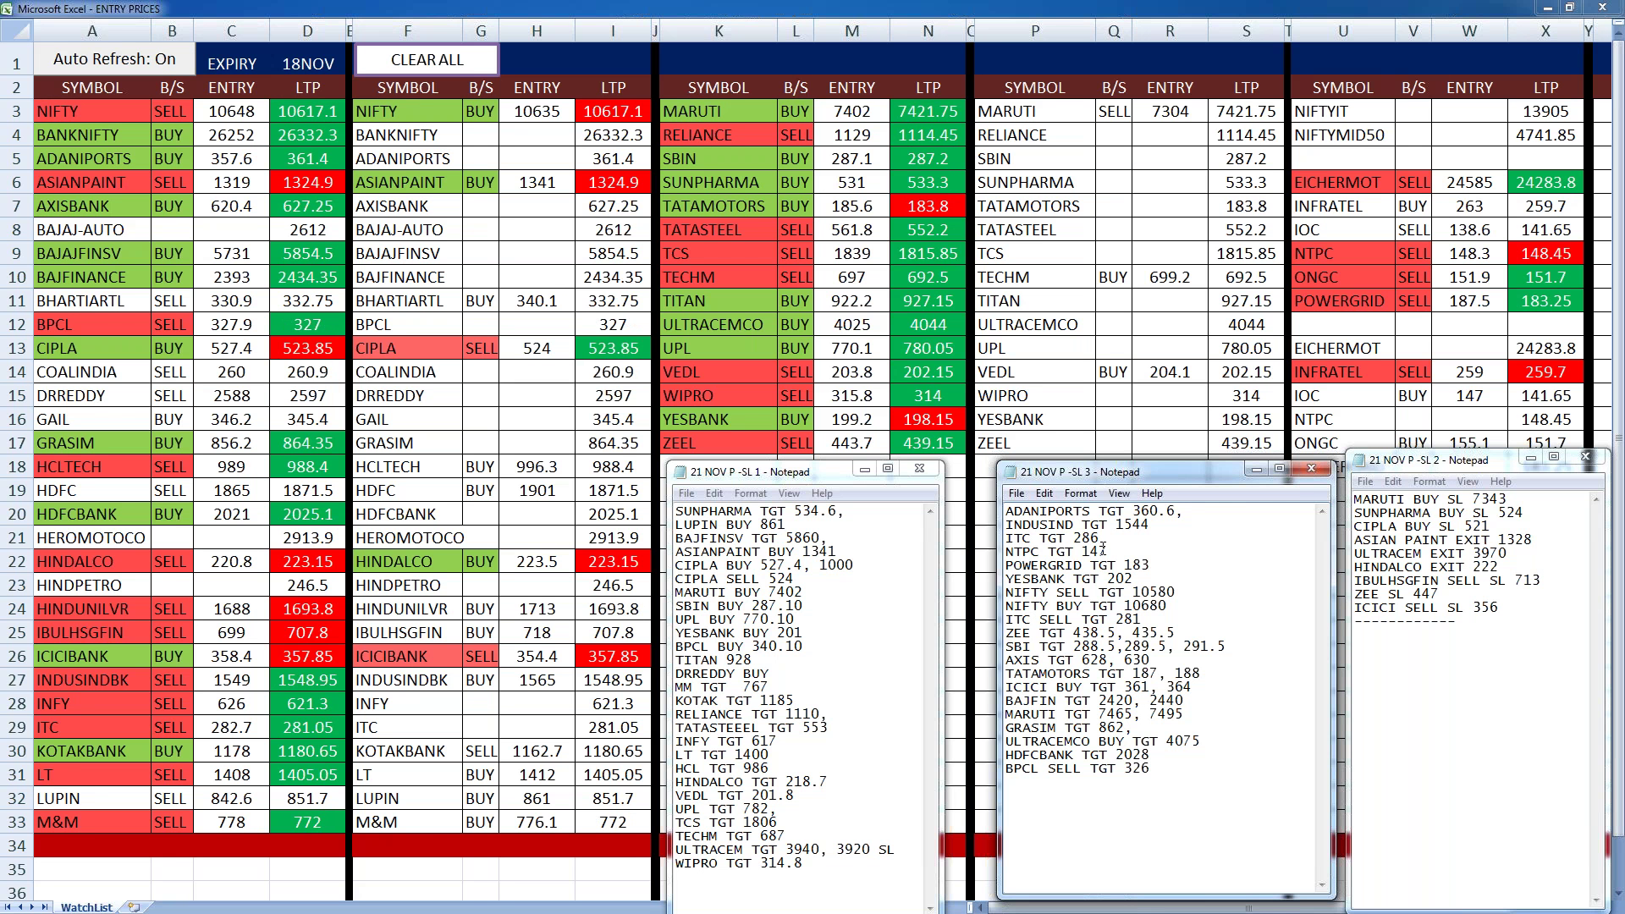
- Insert "SELL" before TGT in the first ITC line and set its target to 281
drag(1100, 539, 1005, 541)
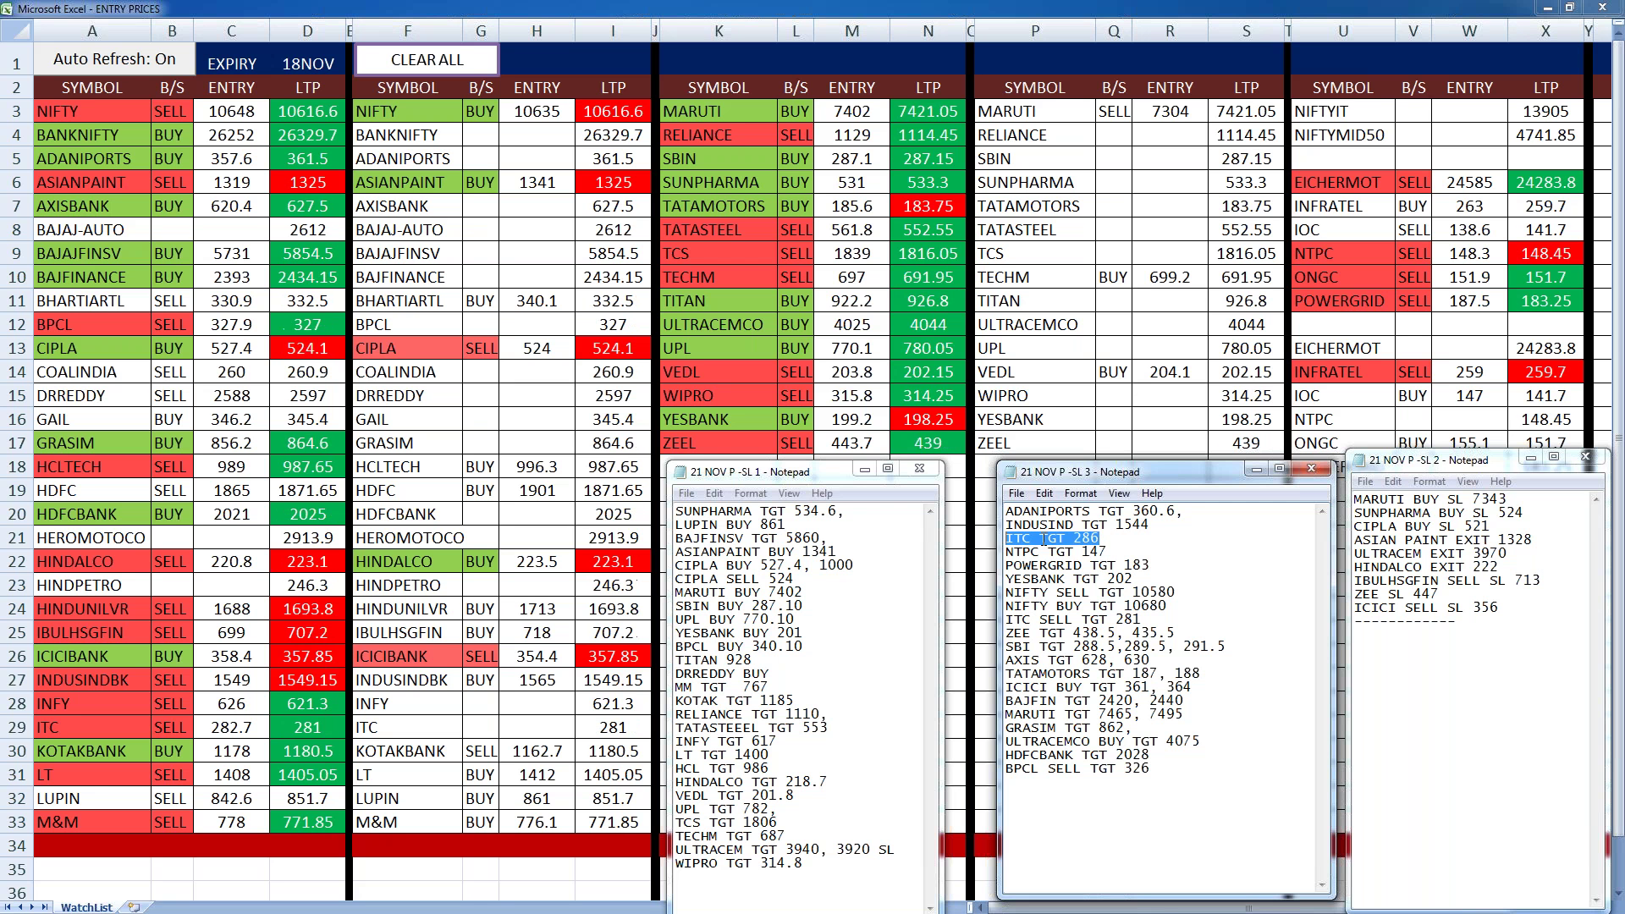
click(1034, 539)
text(SELL)
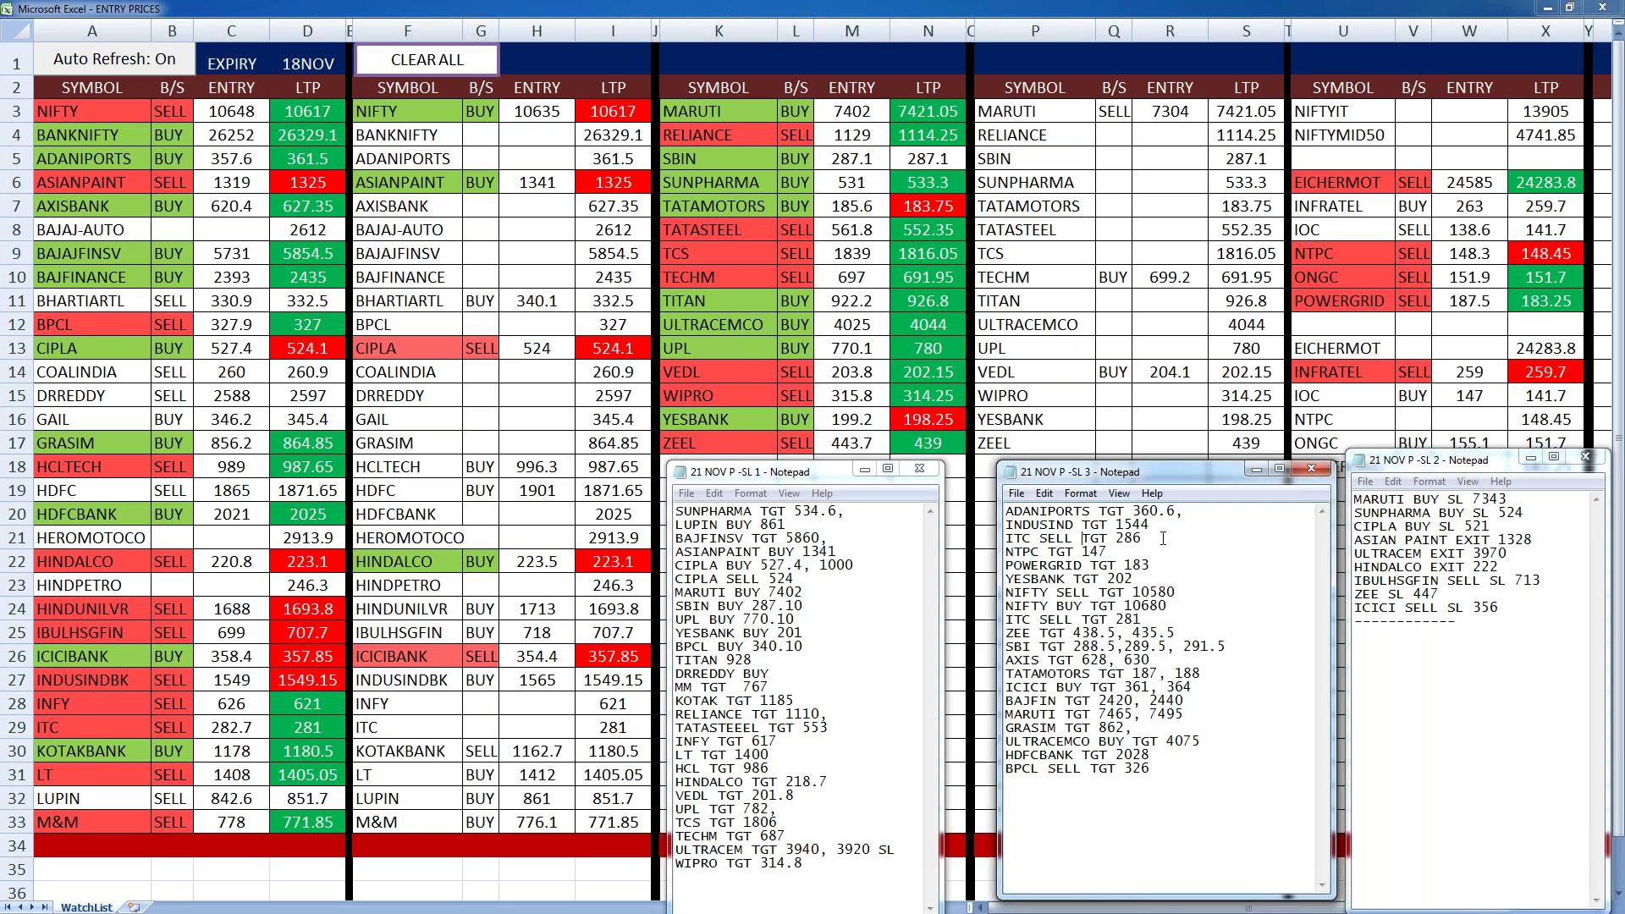
drag(1163, 538, 1135, 539)
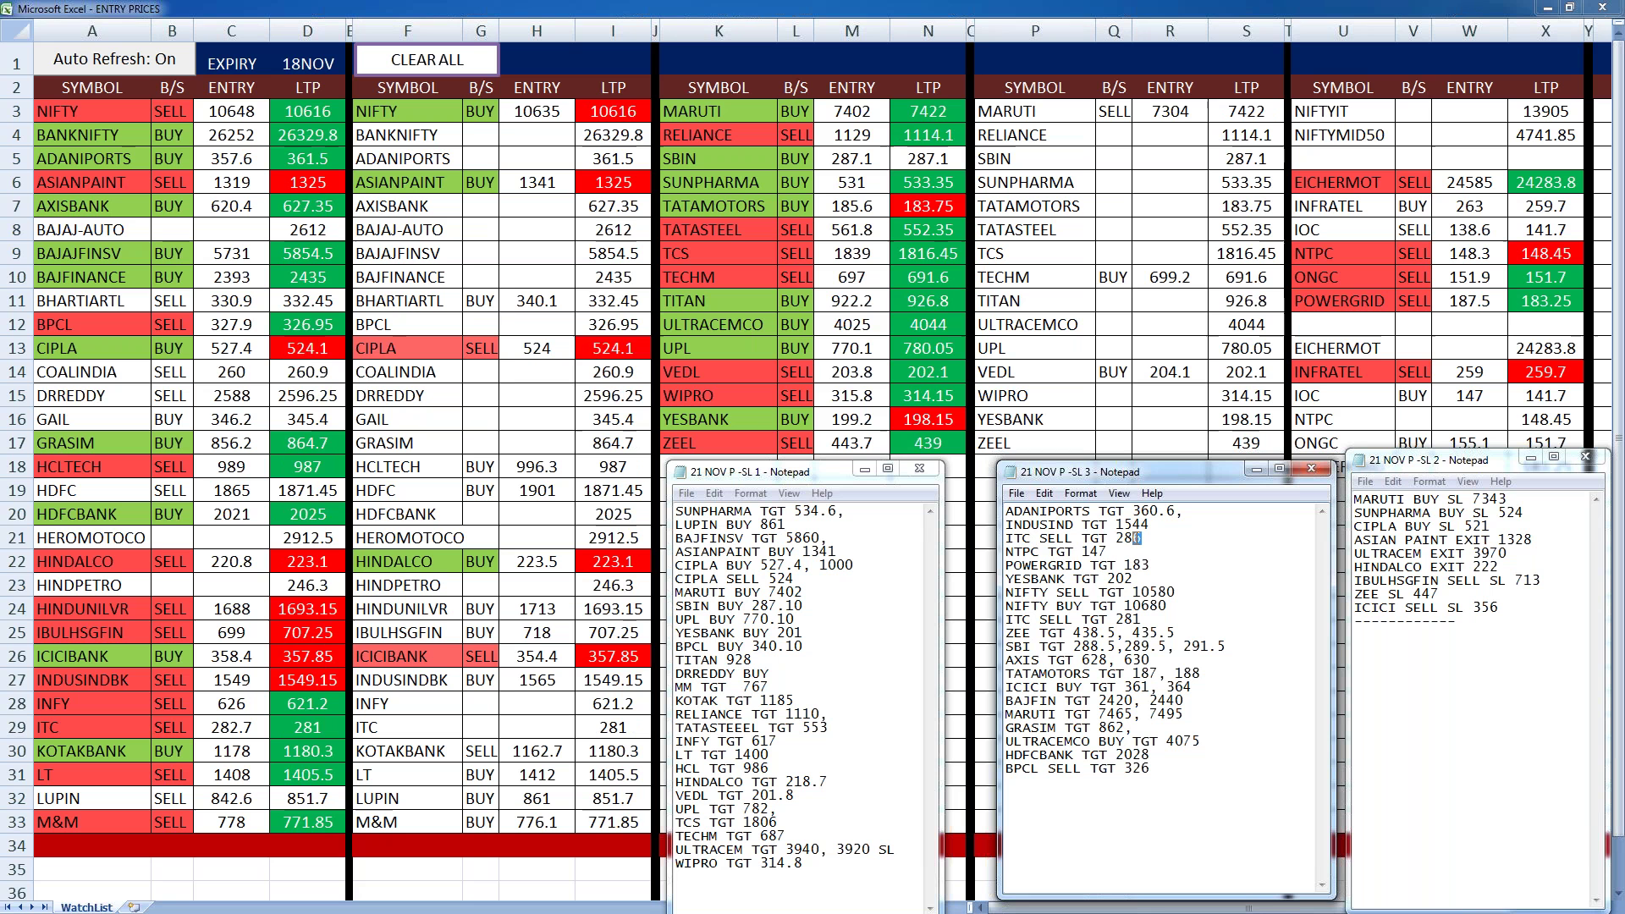
text(1)
- Delete the NTPC target line and the duplicate ITC SELL line below the NIFTY BUY entry
click(1127, 551)
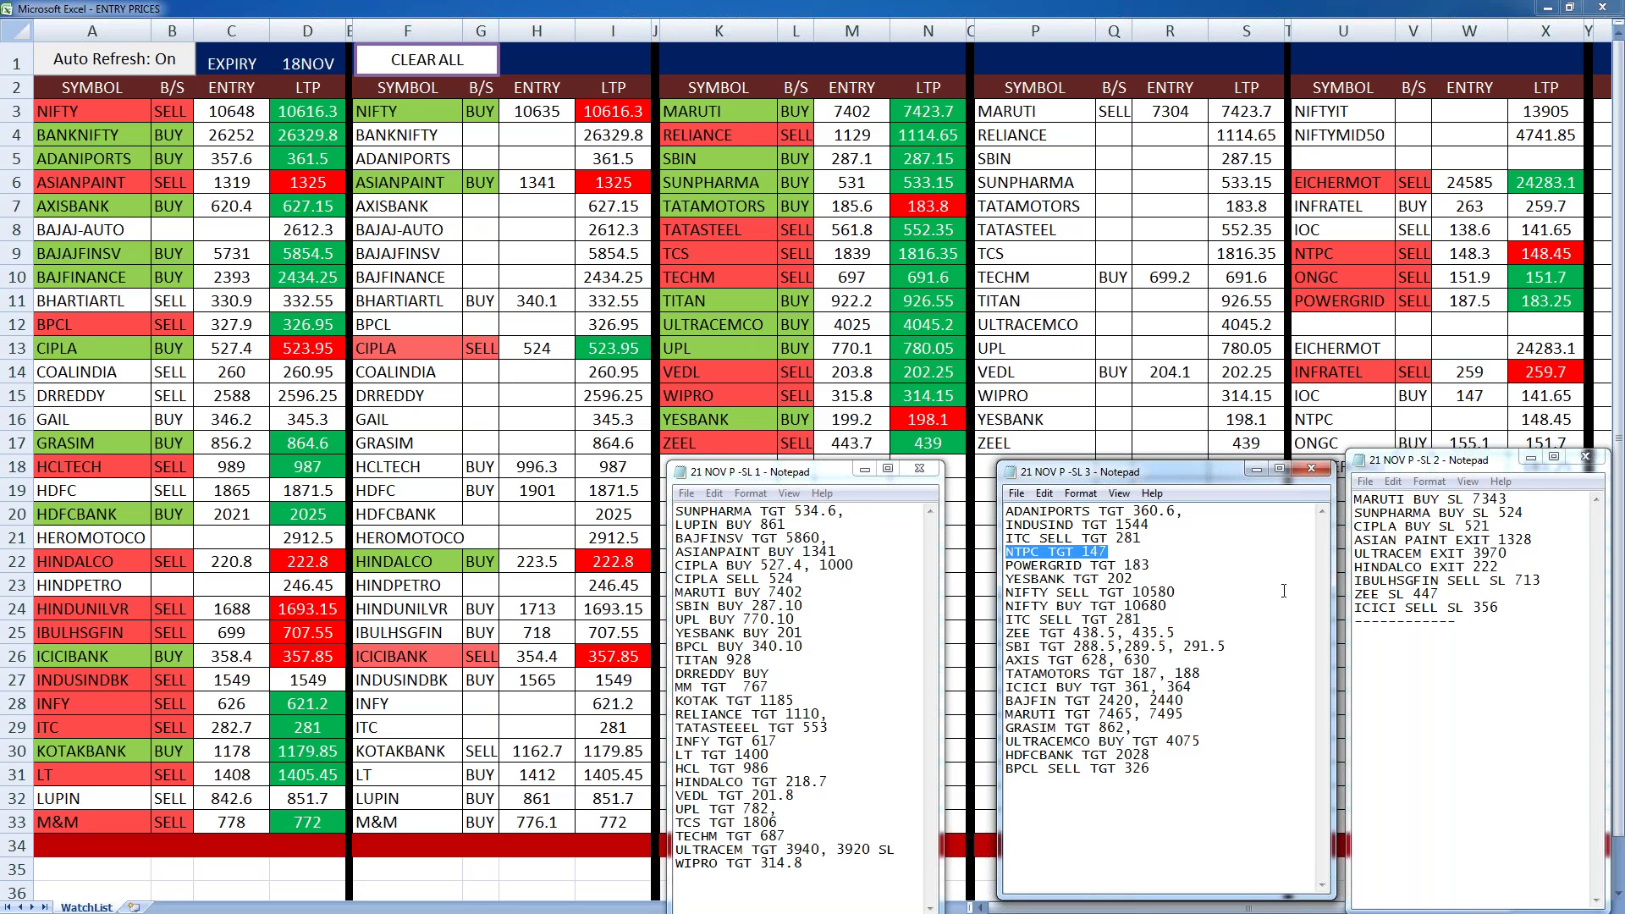
key(shift+Home)
key(Delete)
key(Delete)
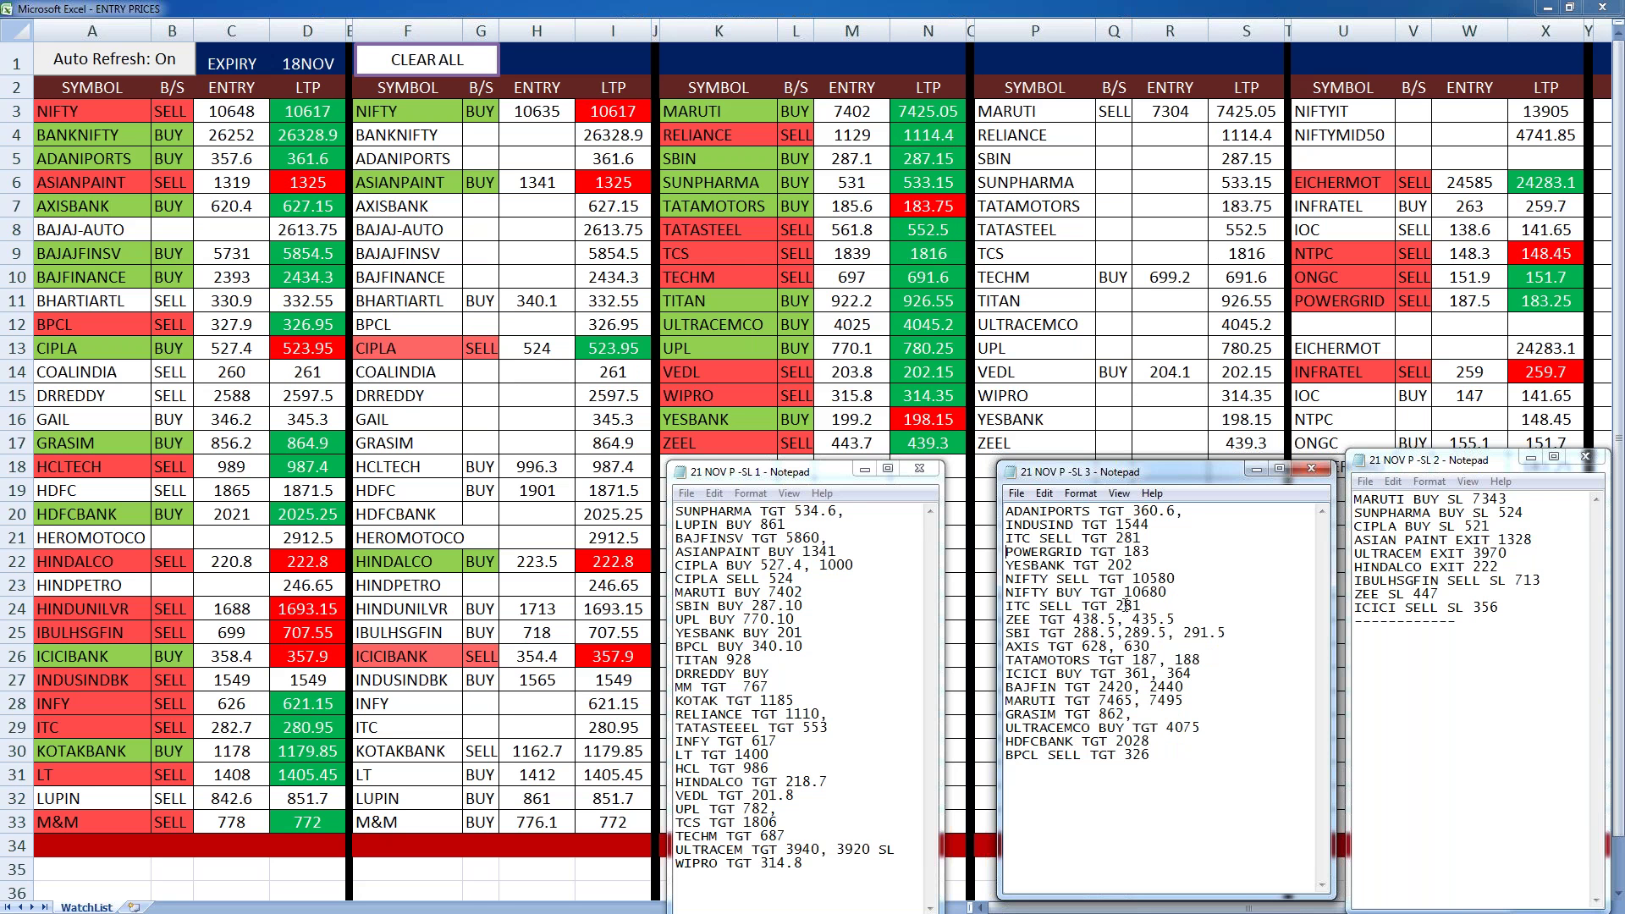
click(1142, 605)
key(shift+Home)
key(Delete)
key(Delete)
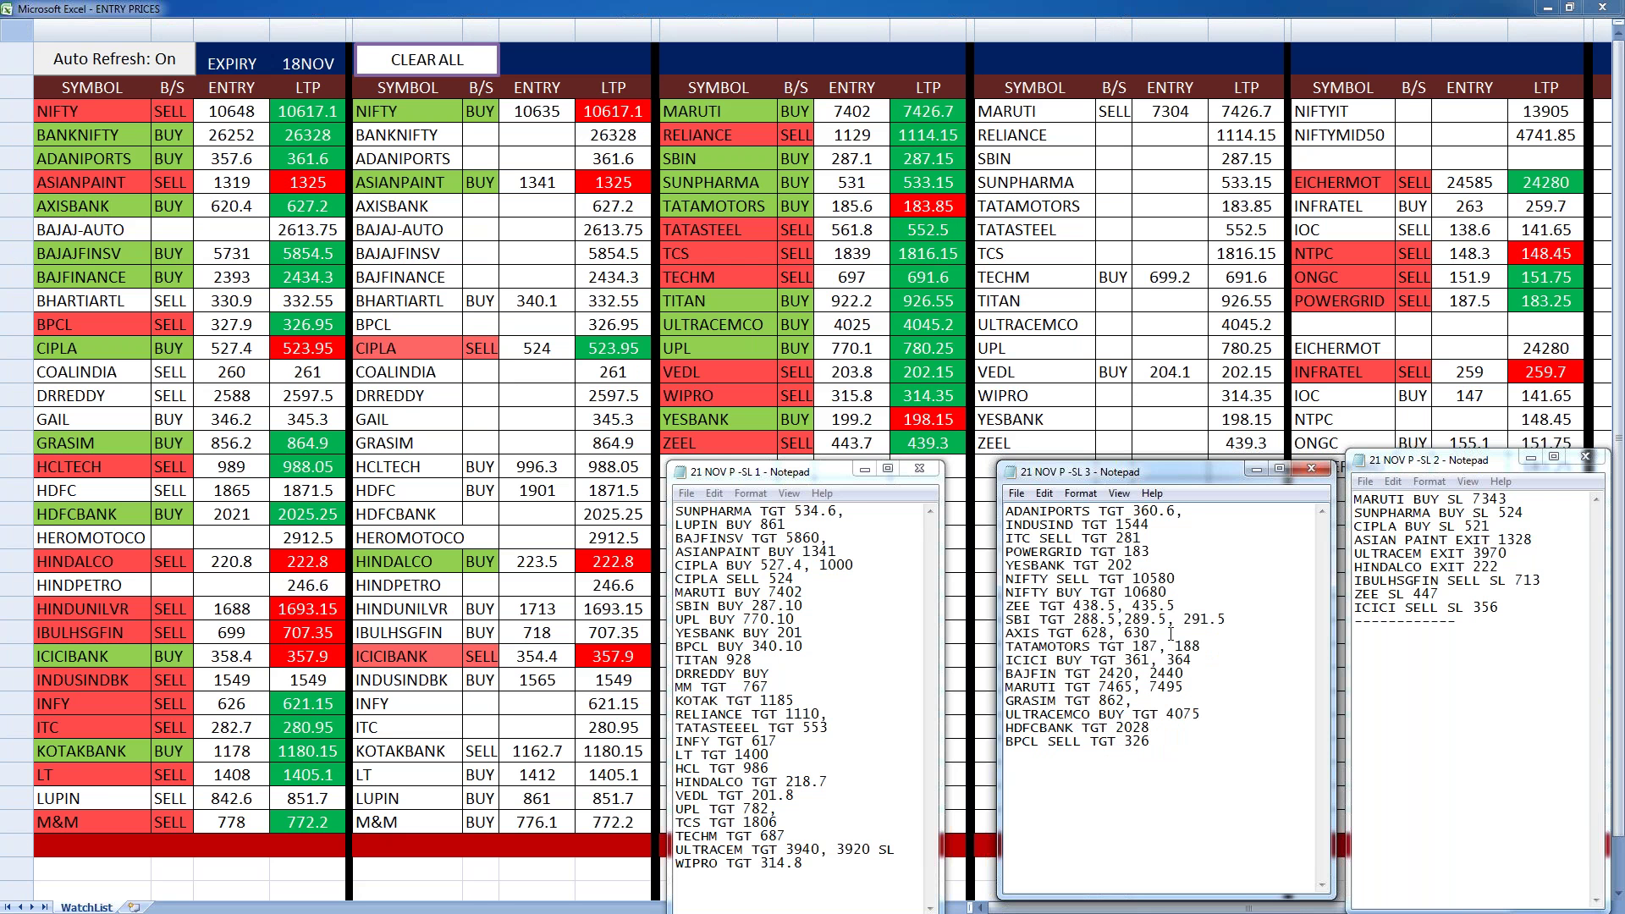
- Remove the second ZEE target, 435.5, keeping its comma, and reduce the SBI targets to 289.5 only
click(1175, 606)
key(BackSpace)
key(BackSpace)
key(BackSpace)
key(BackSpace)
key(BackSpace)
key(BackSpace)
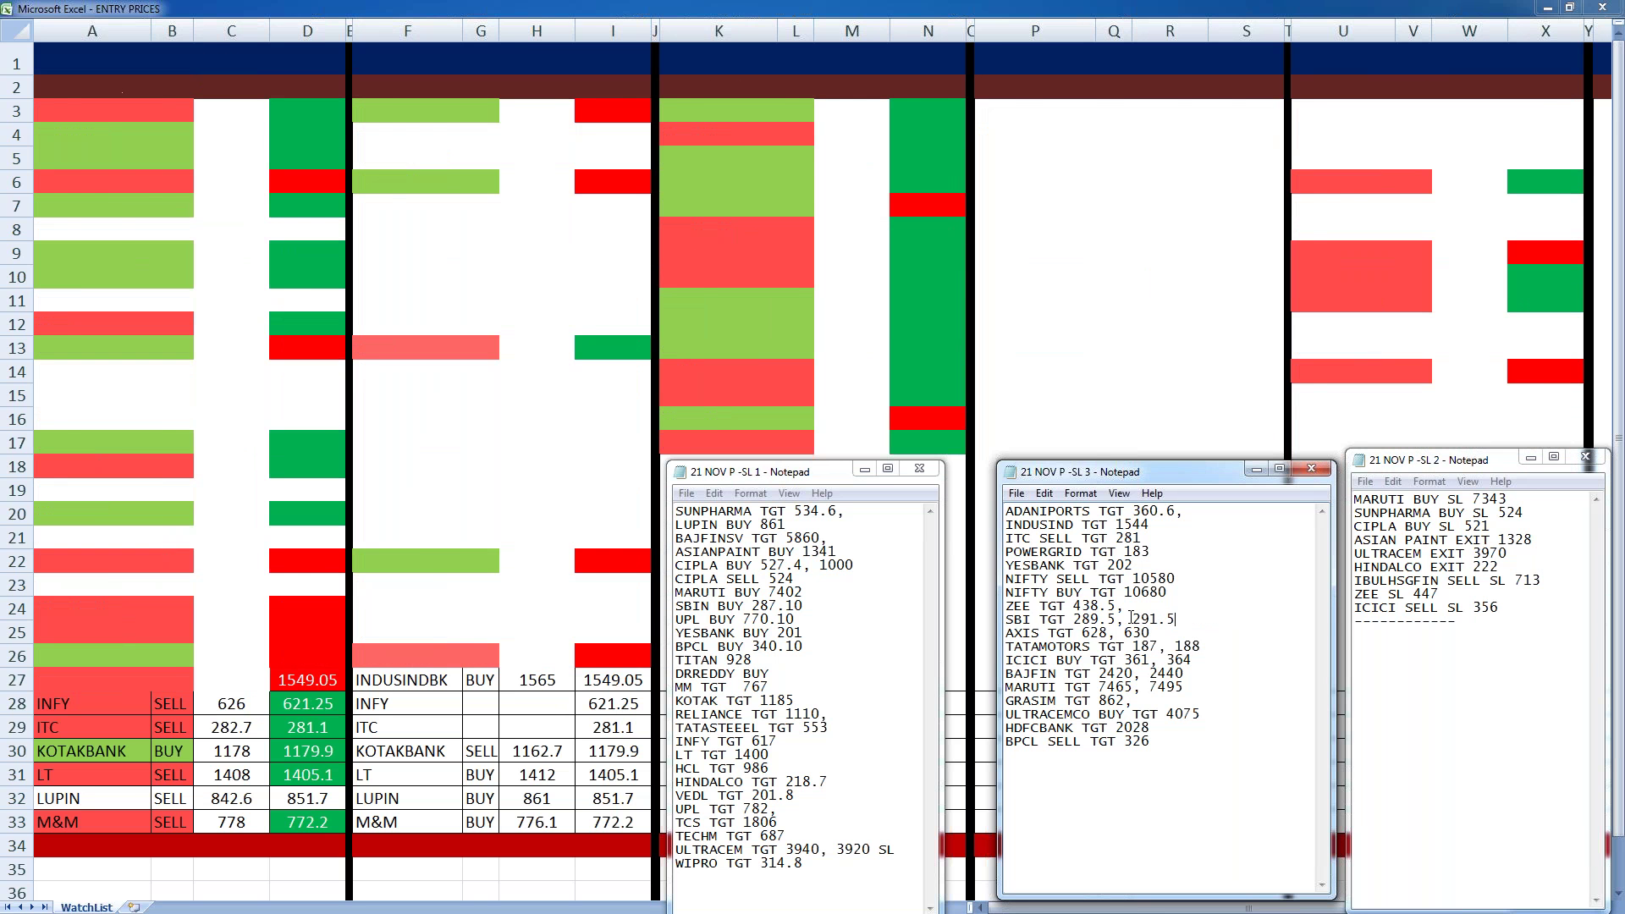
key(ctrl+z)
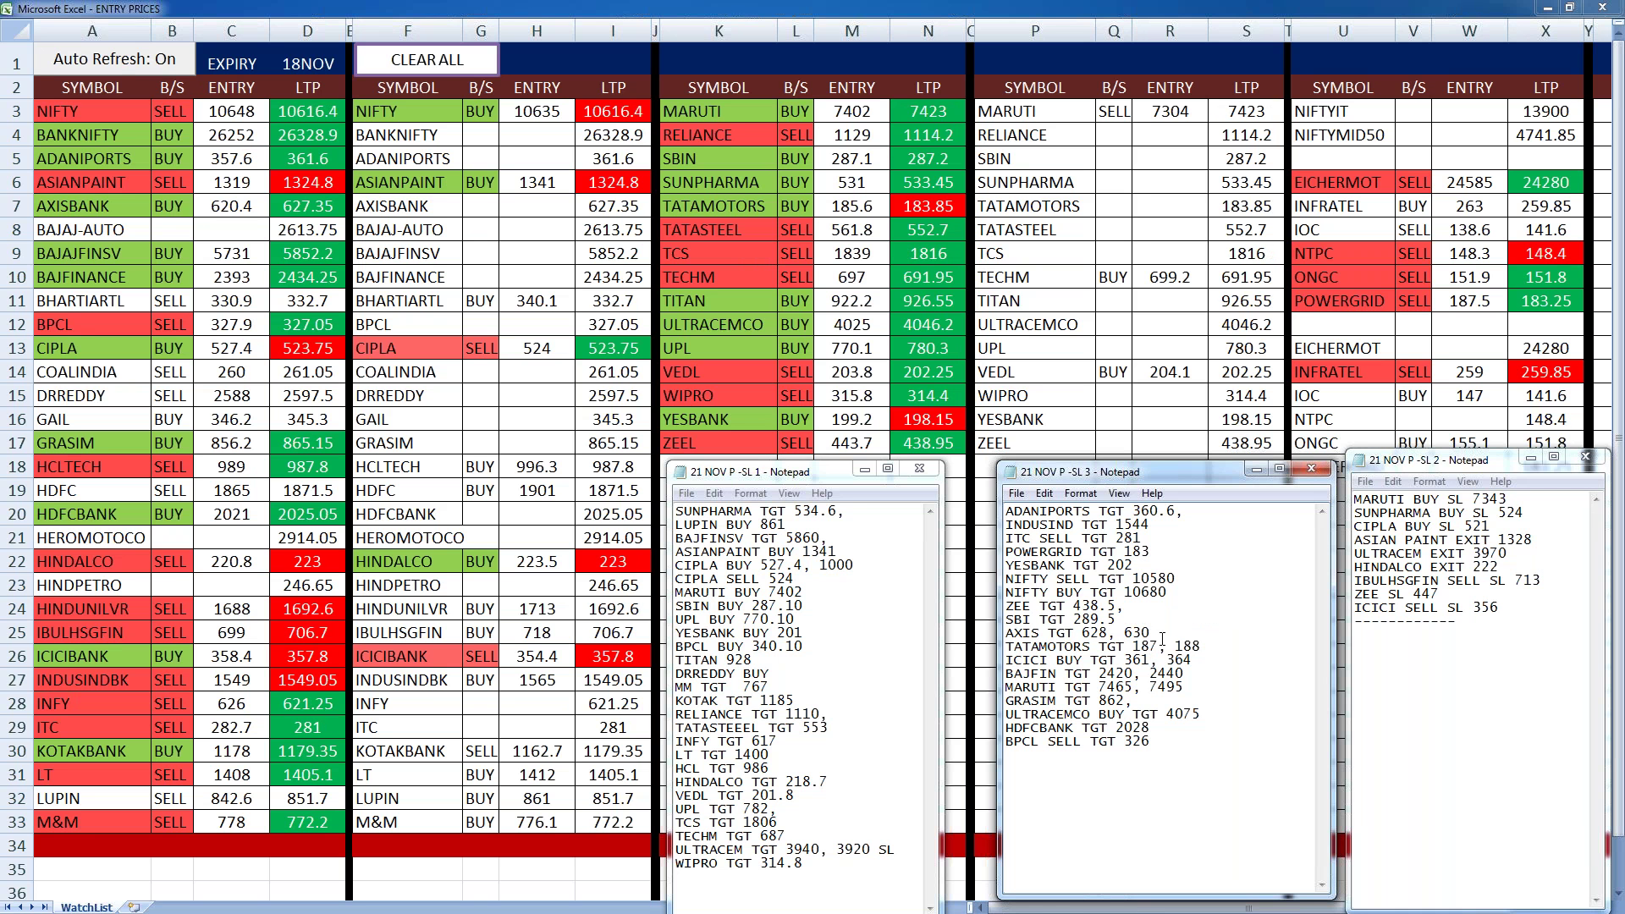
- Remove the second AXIS target, 630, keeping its comma, and the second TATAMOTORS target, 188, with its comma
drag(1162, 639, 1115, 636)
key(BackSpace)
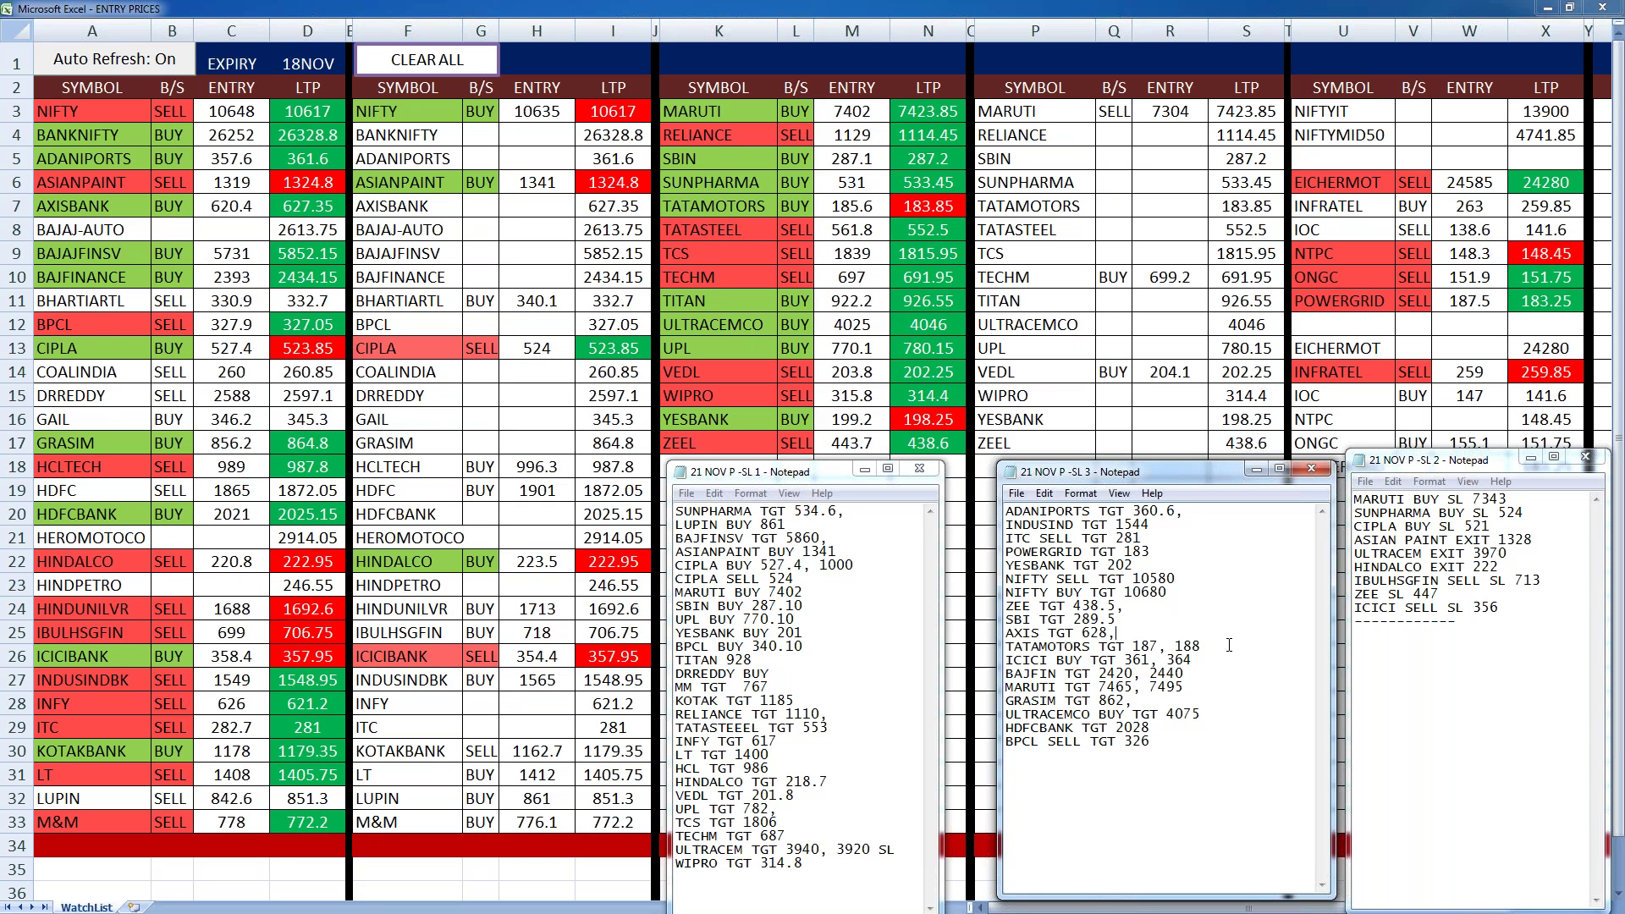
key(BackSpace)
key(BackSpace)
key(BackSpace)
key(BackSpace)
key(BackSpace)
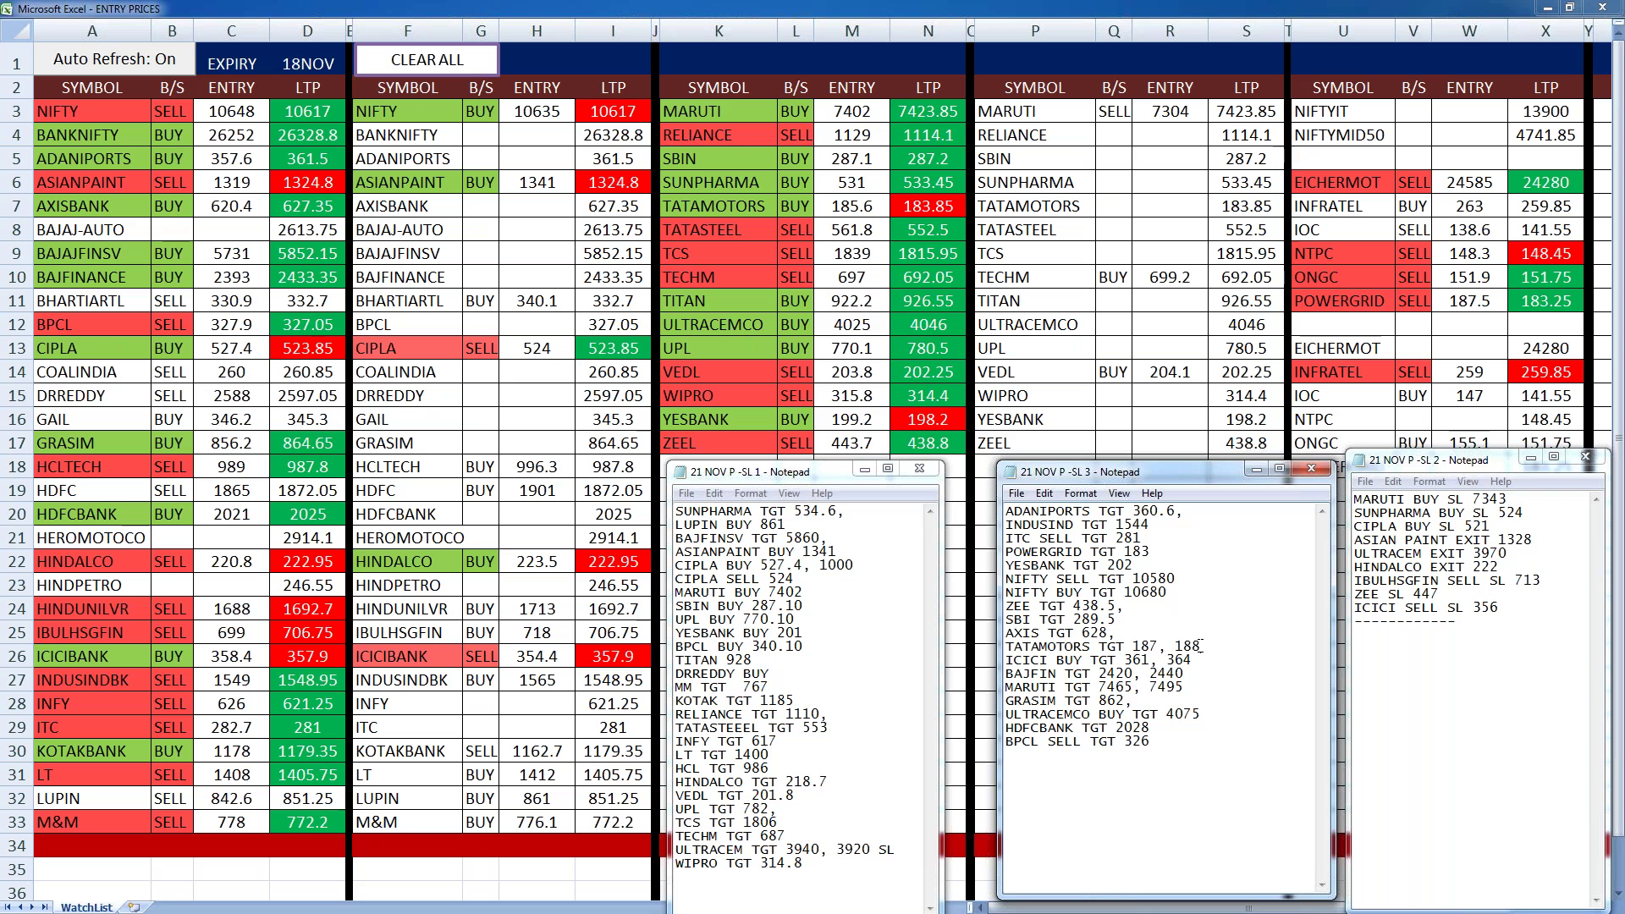
- Remove the second ICICI BUY target, 364, together with its comma
click(1207, 660)
key(BackSpace)
key(BackSpace)
key(BackSpace)
key(BackSpace)
key(BackSpace)
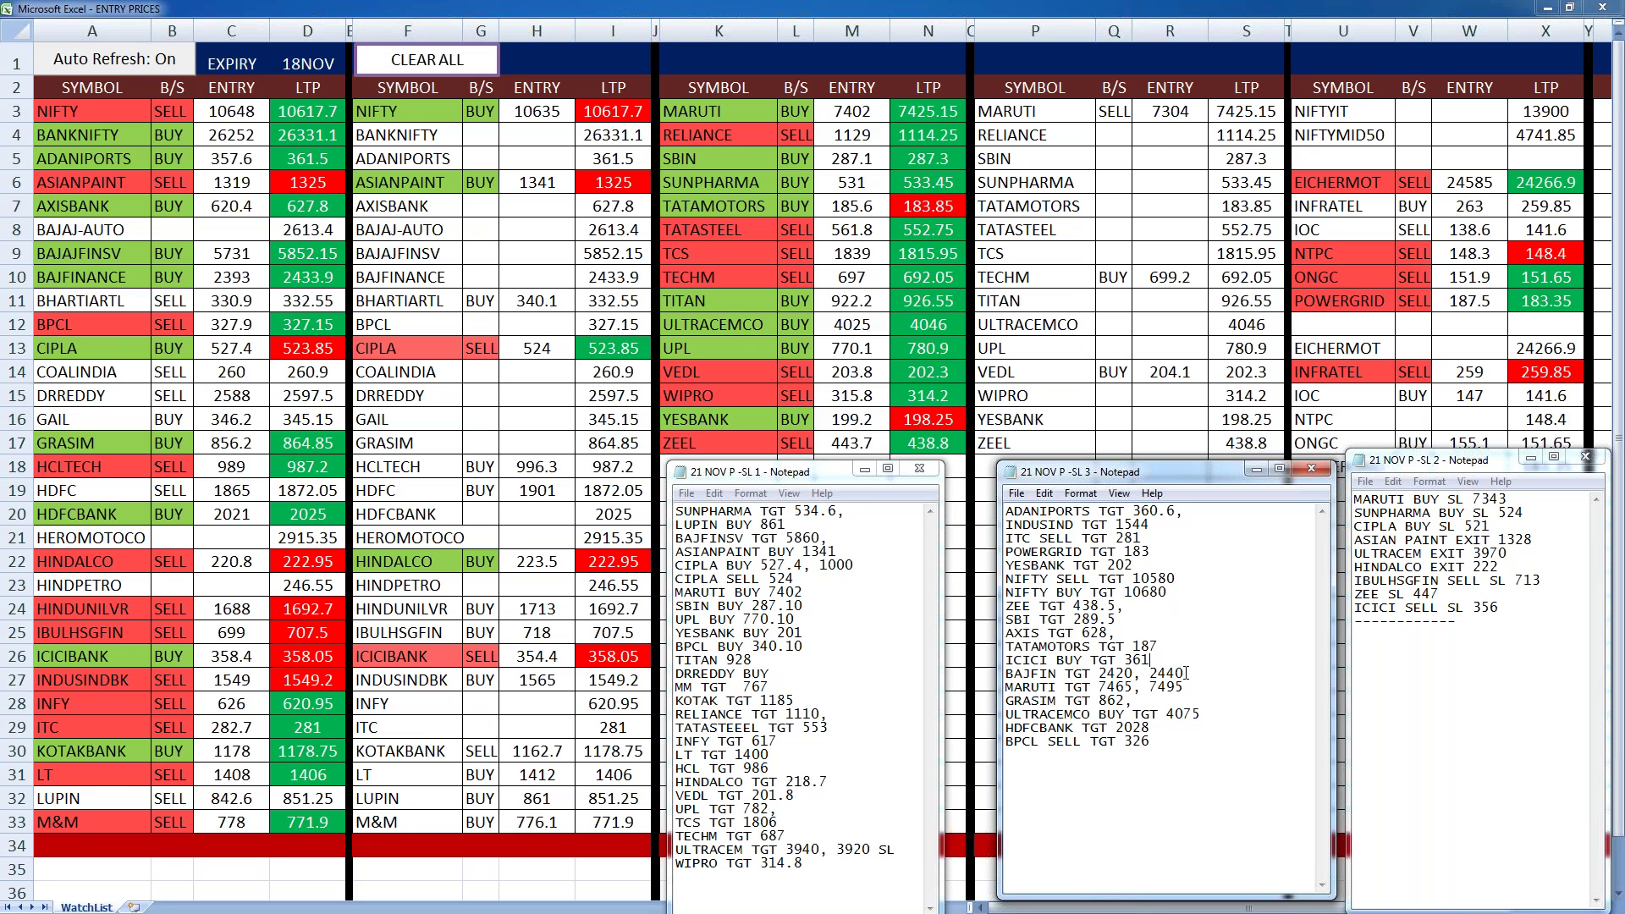
- Replace the two BAJFIN targets with 2433 and remove the second MARUTI target, 7495, with its comma
drag(1186, 673, 1126, 674)
key(BackSpace)
key(BackSpace)
text(3)
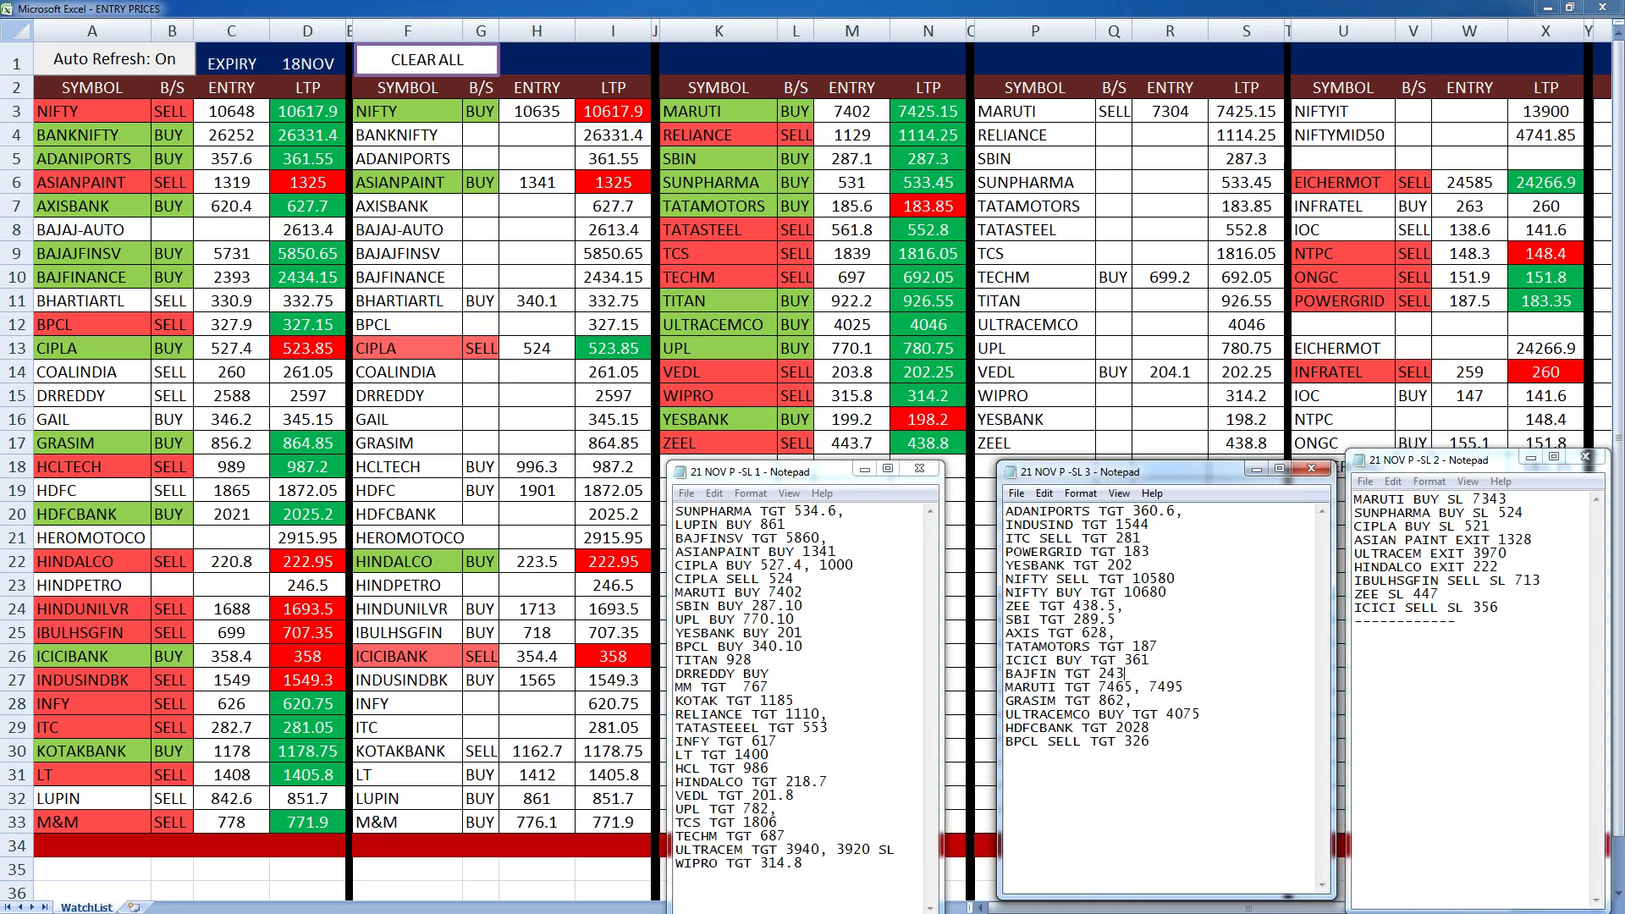
text(3)
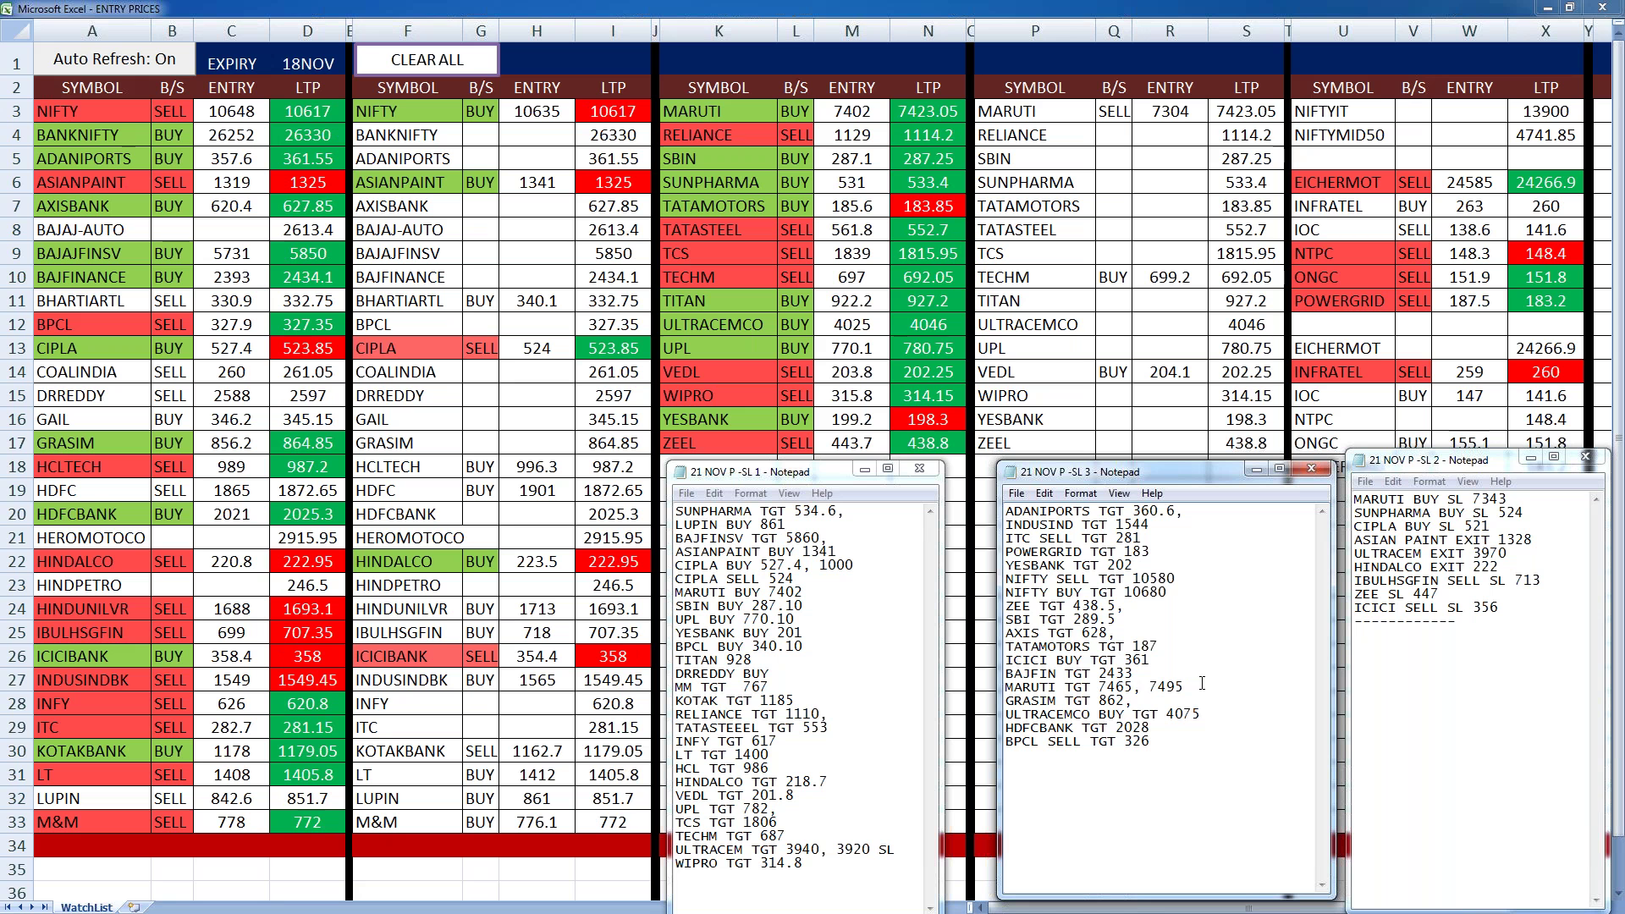
drag(1201, 683, 1136, 682)
key(BackSpace)
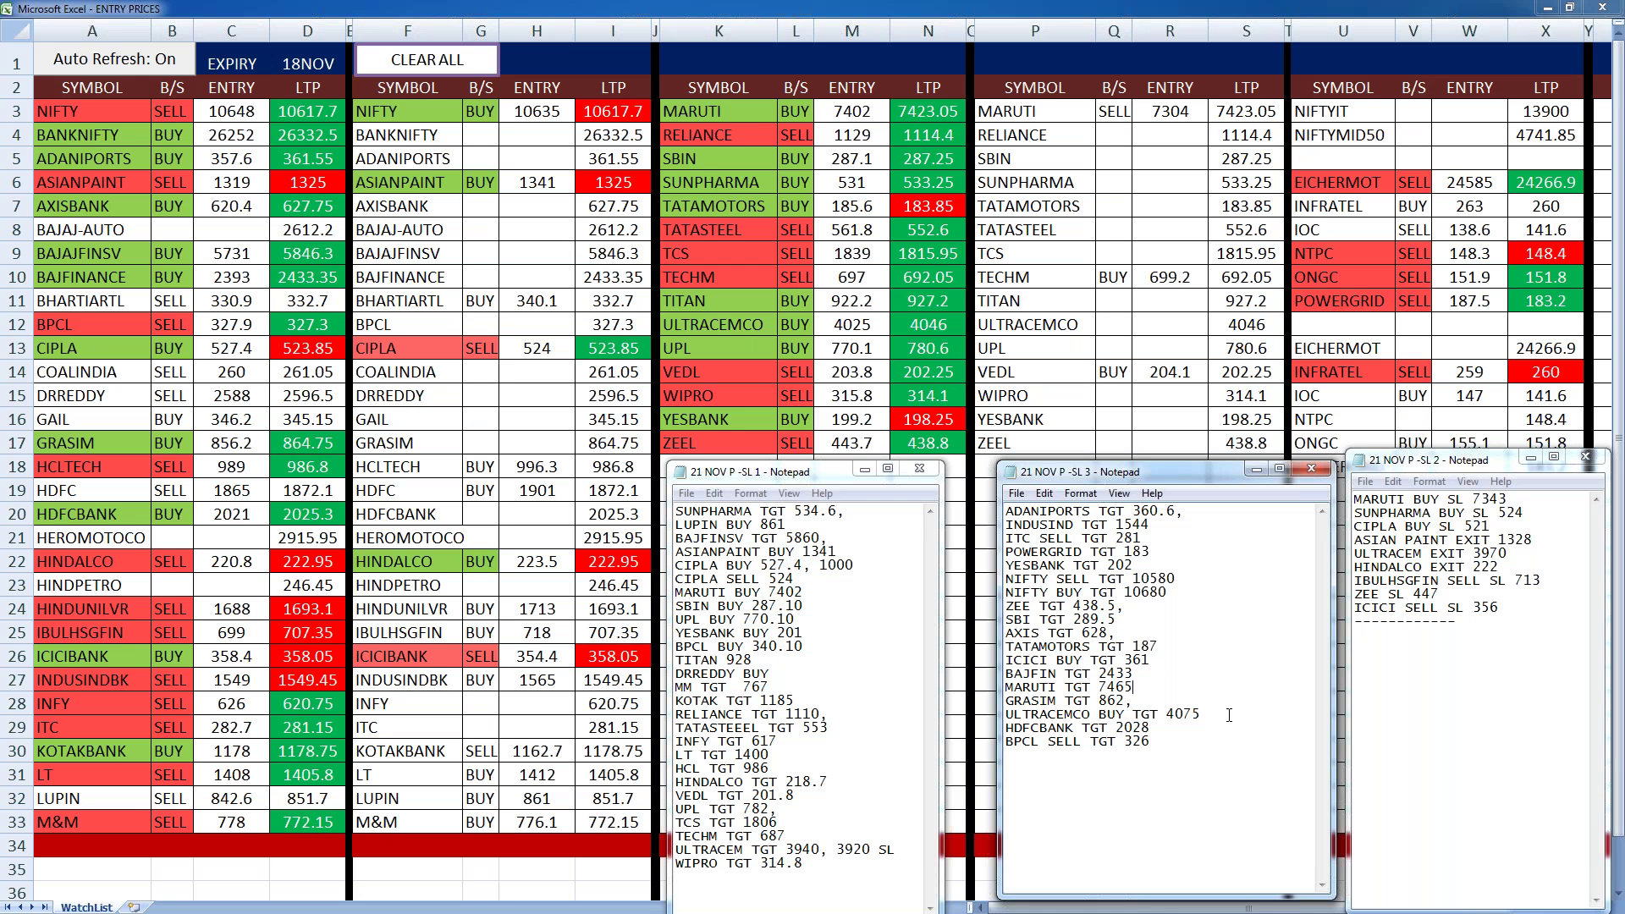
- Set the ULTRACEMCO BUY target to 4050 and the HDFCBANK target to 2027
drag(1229, 715, 1183, 716)
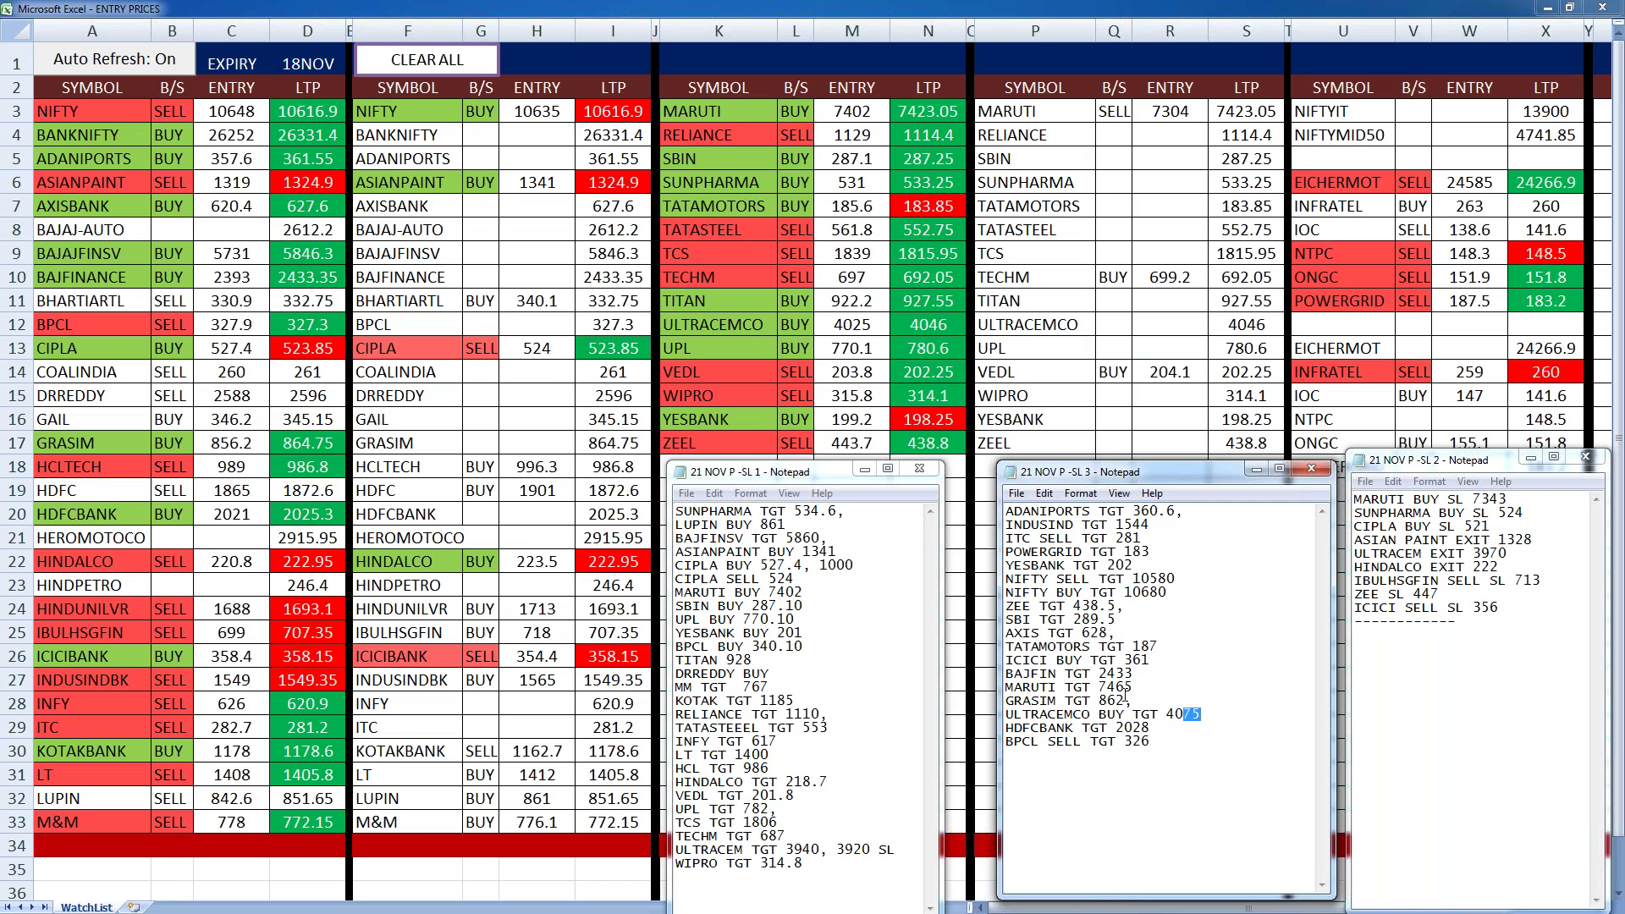
text(50)
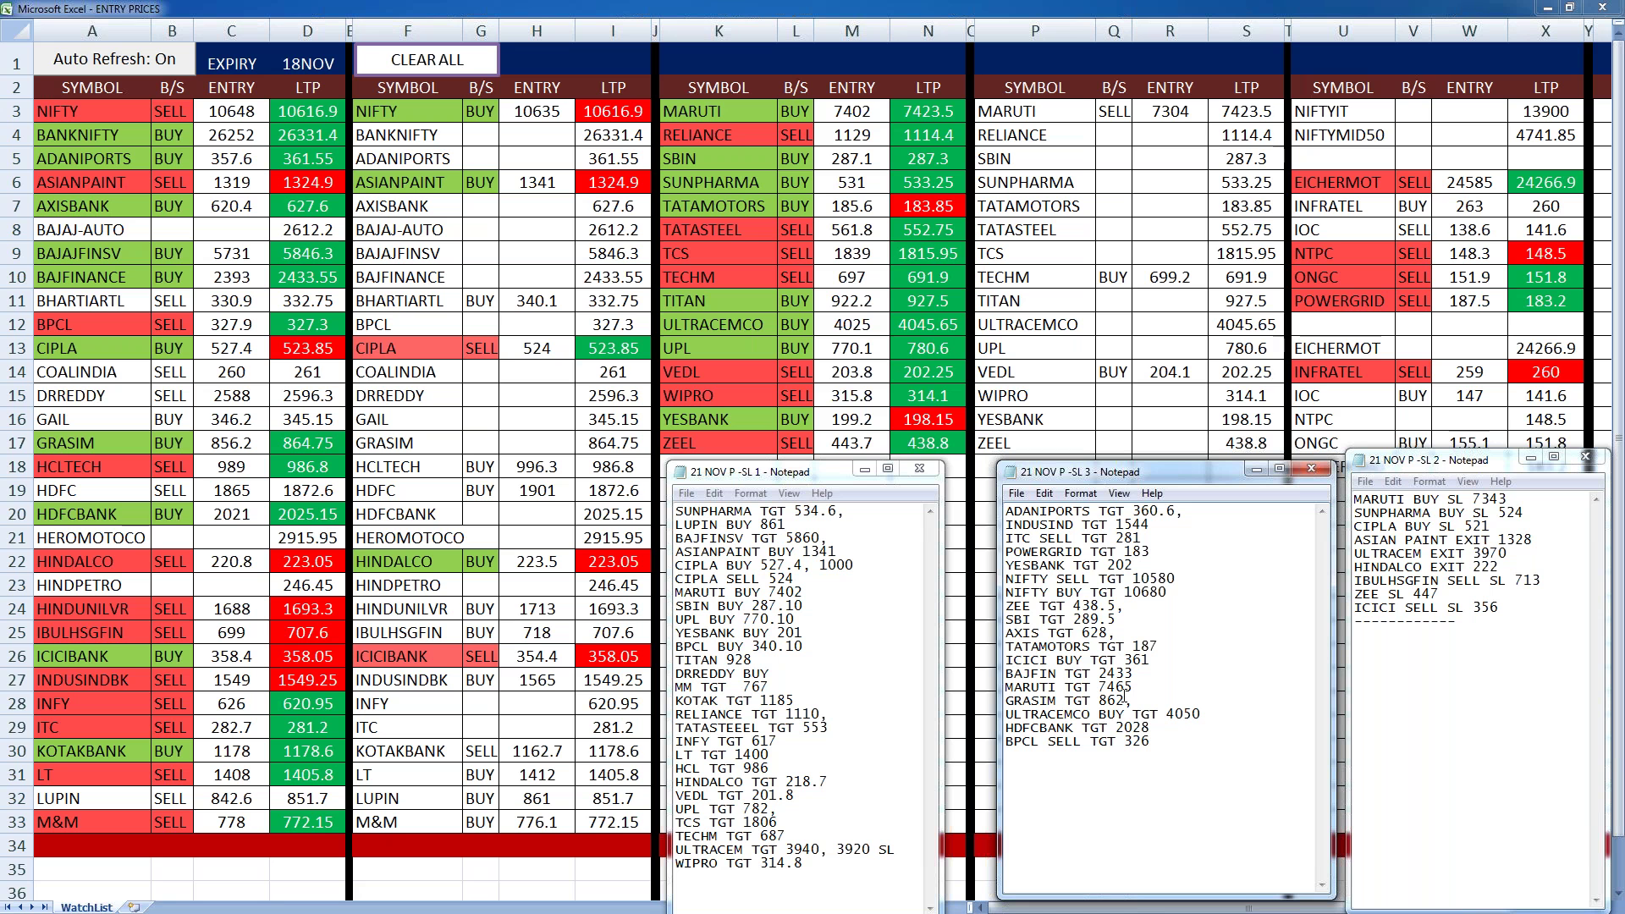
drag(1155, 730, 1134, 728)
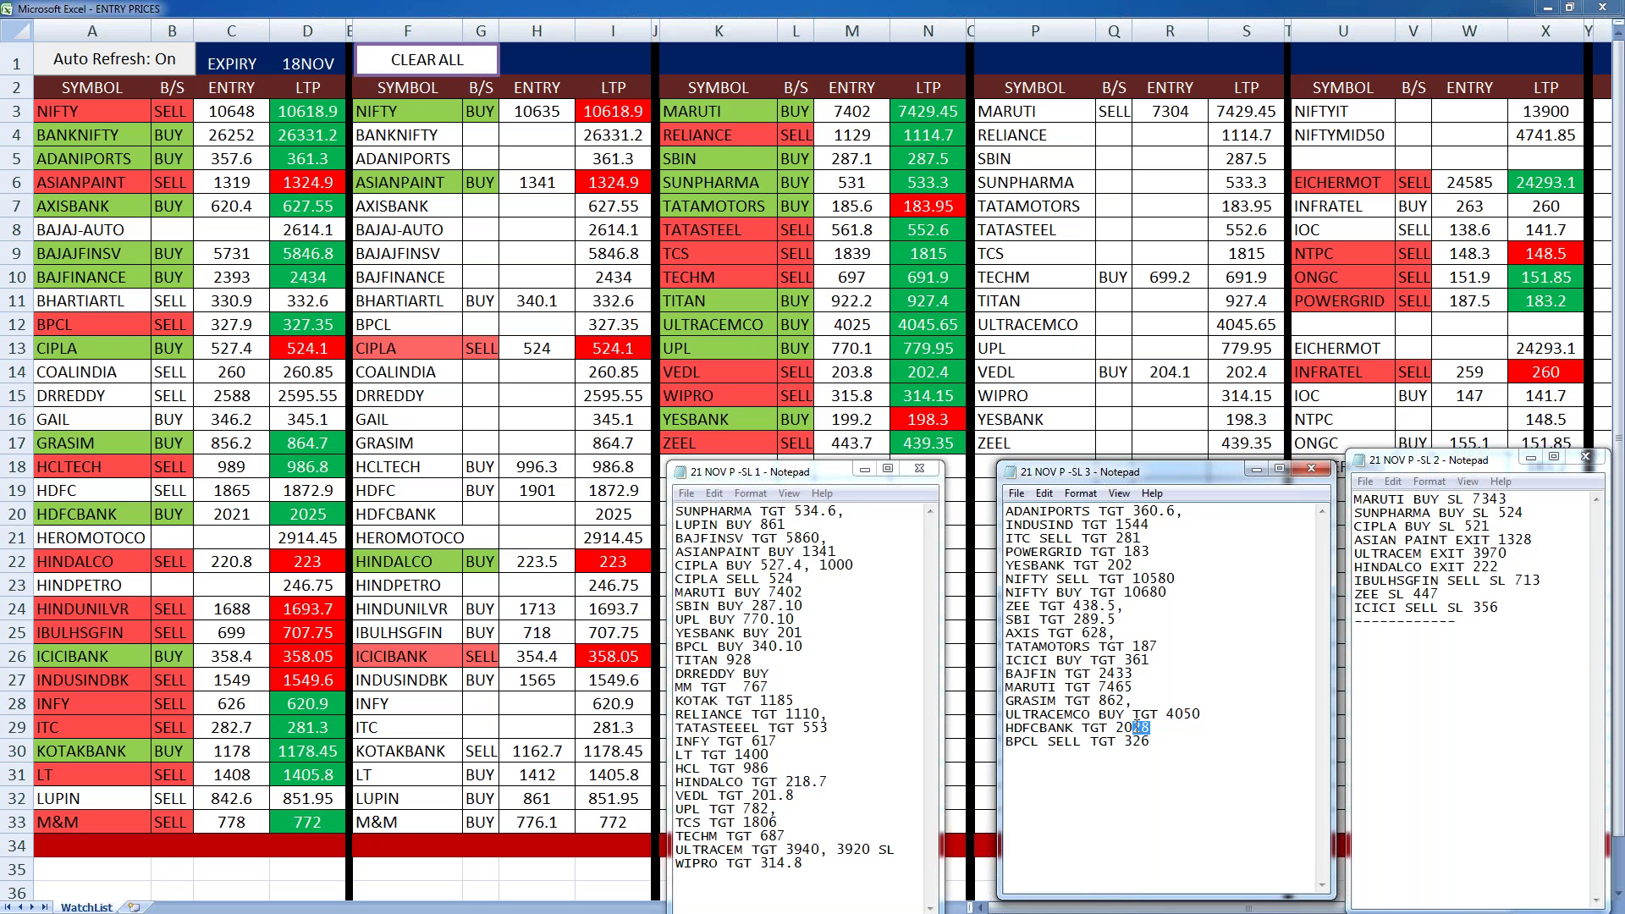
text(27)
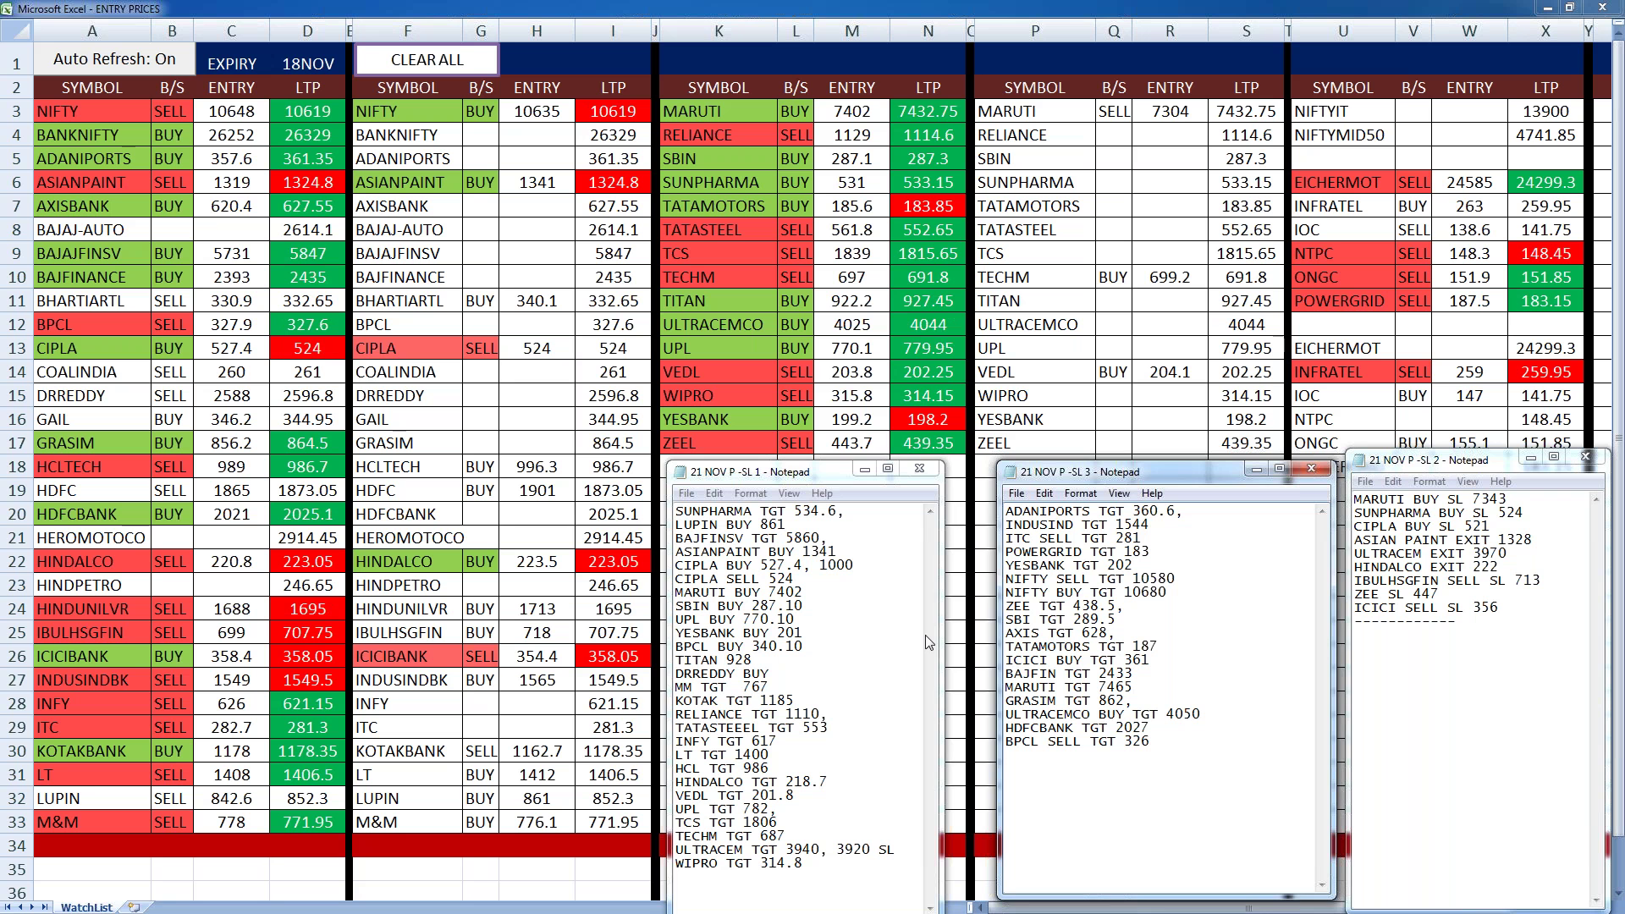
- Widen the 21 NOV P -SL 1 window and append "3.6X 1100=3960" to the SUNPHARMA target line so it fits on one line
drag(942, 634, 990, 635)
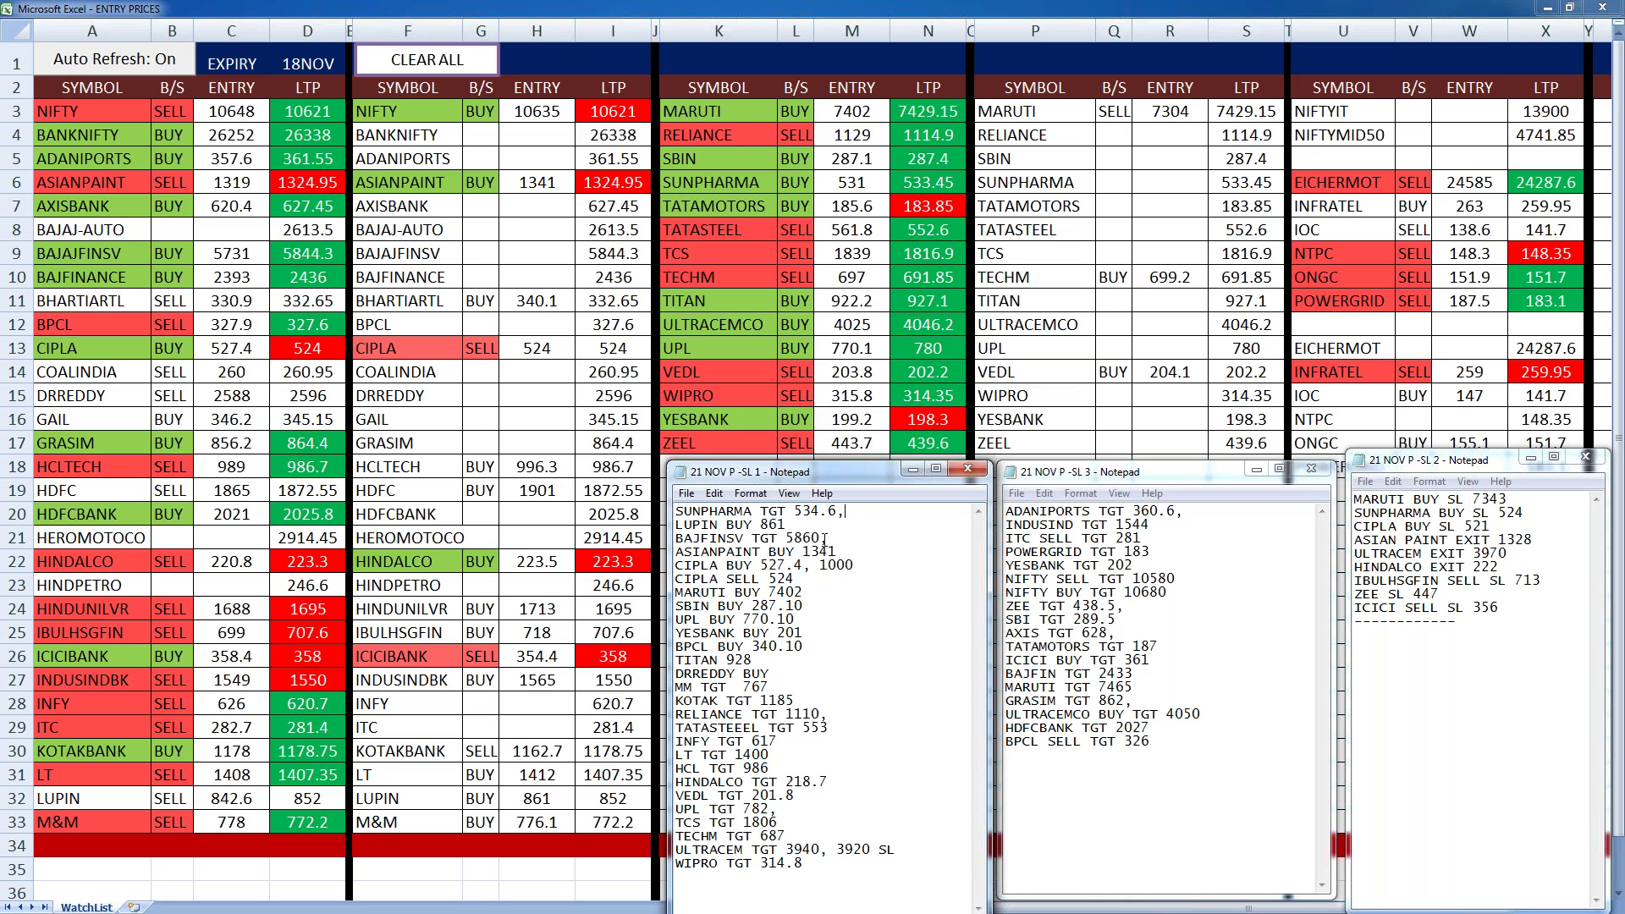
click(829, 539)
text(,)
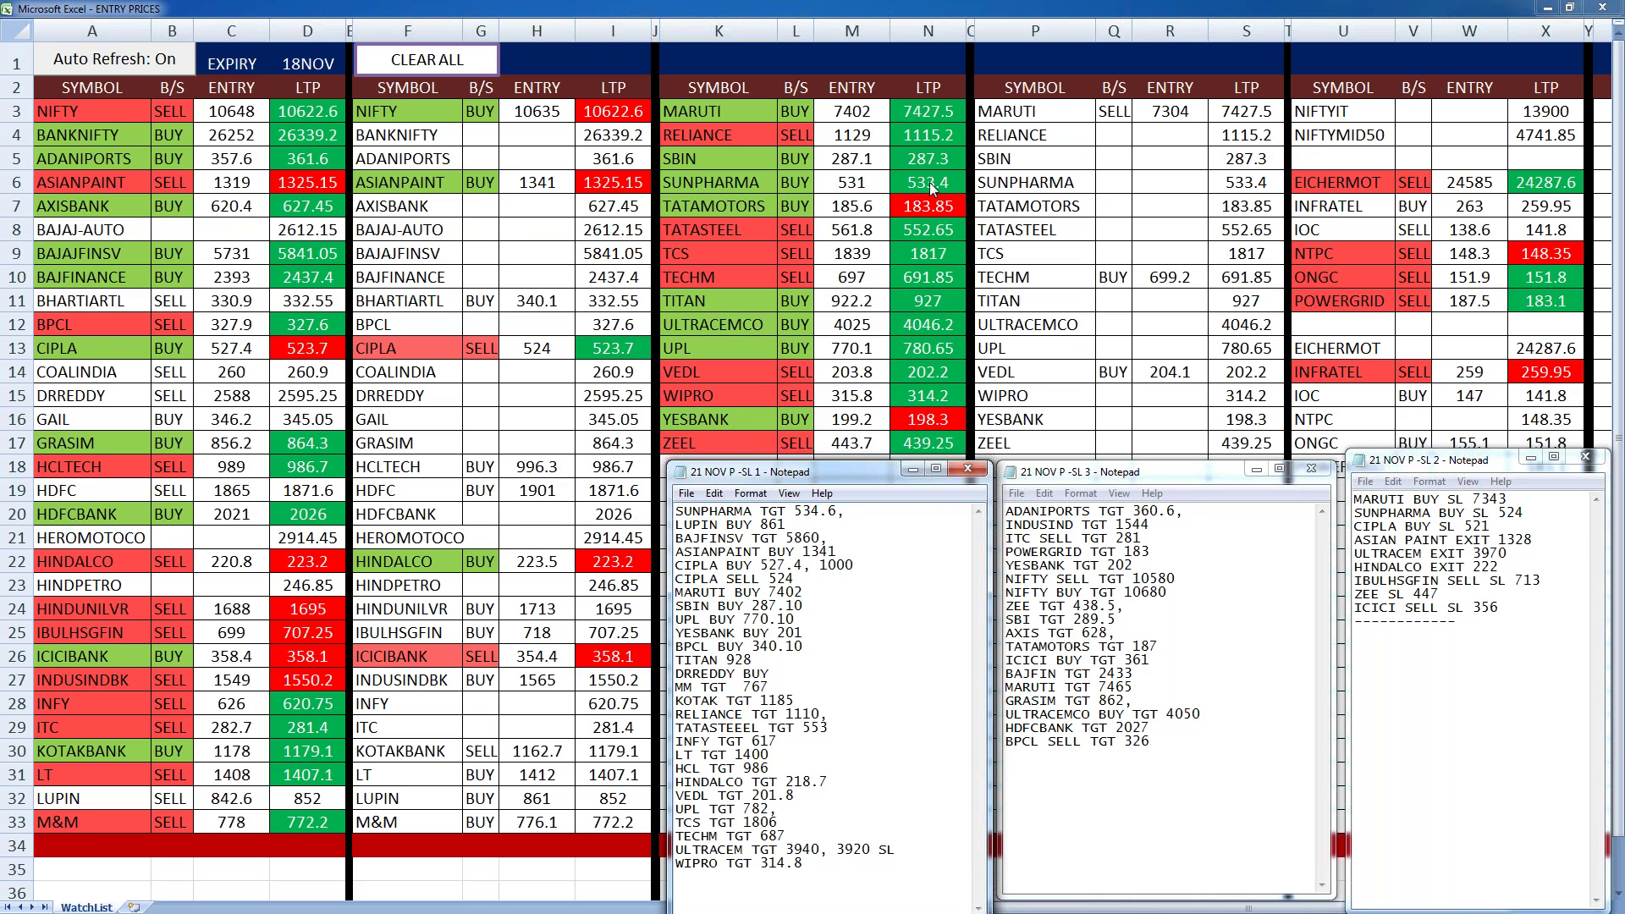
click(865, 511)
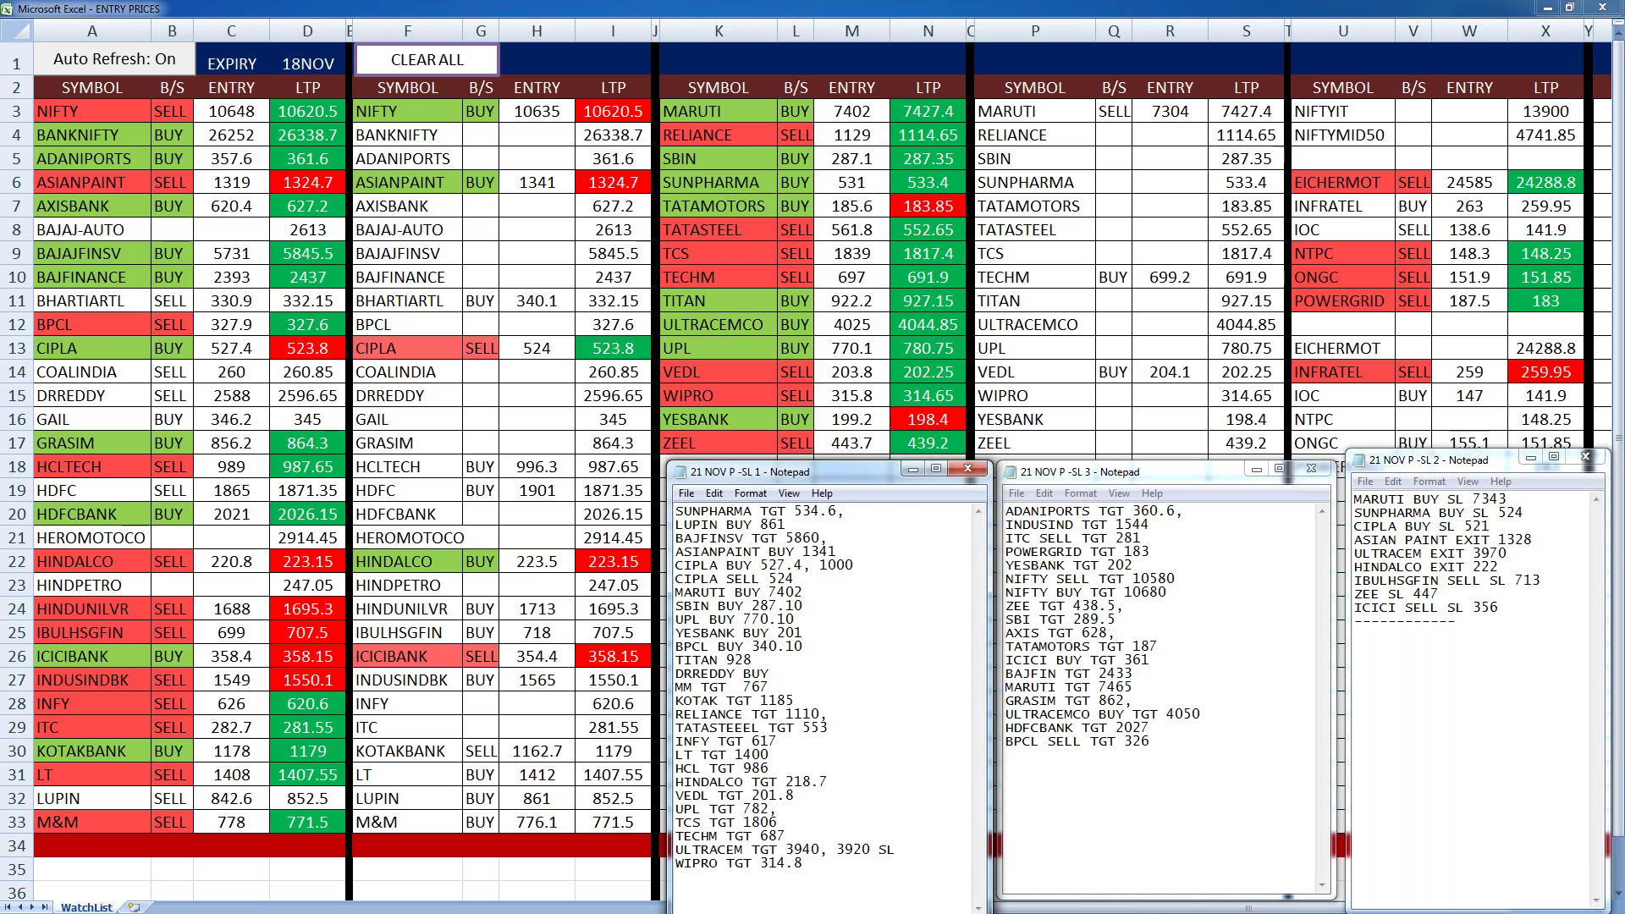
text(3.6X 110)
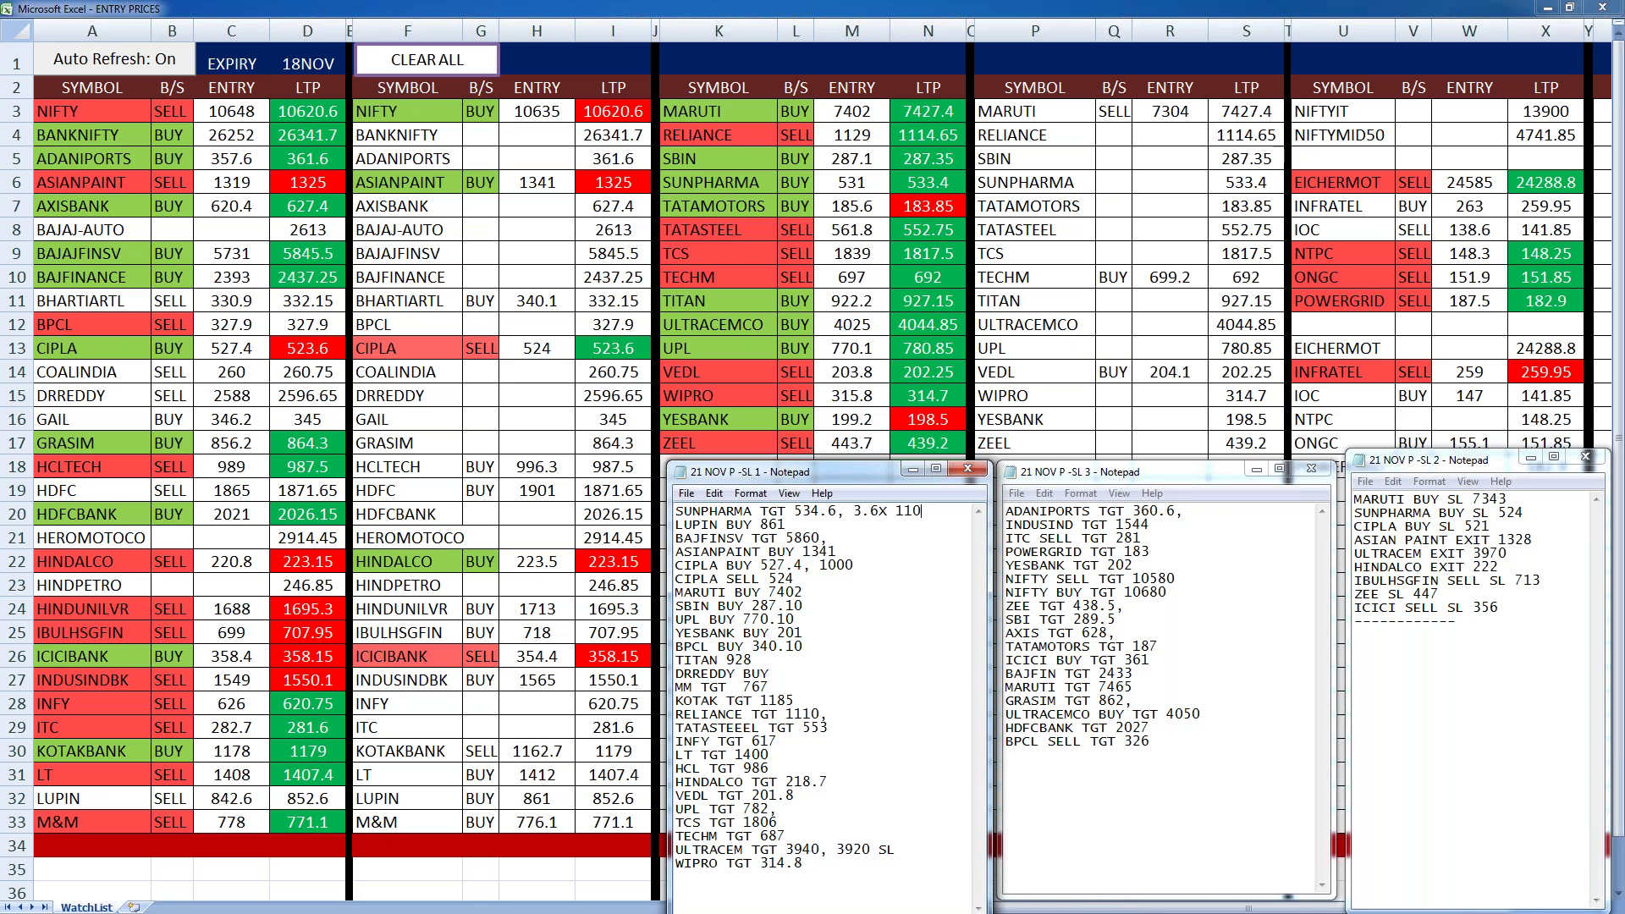
text(0)
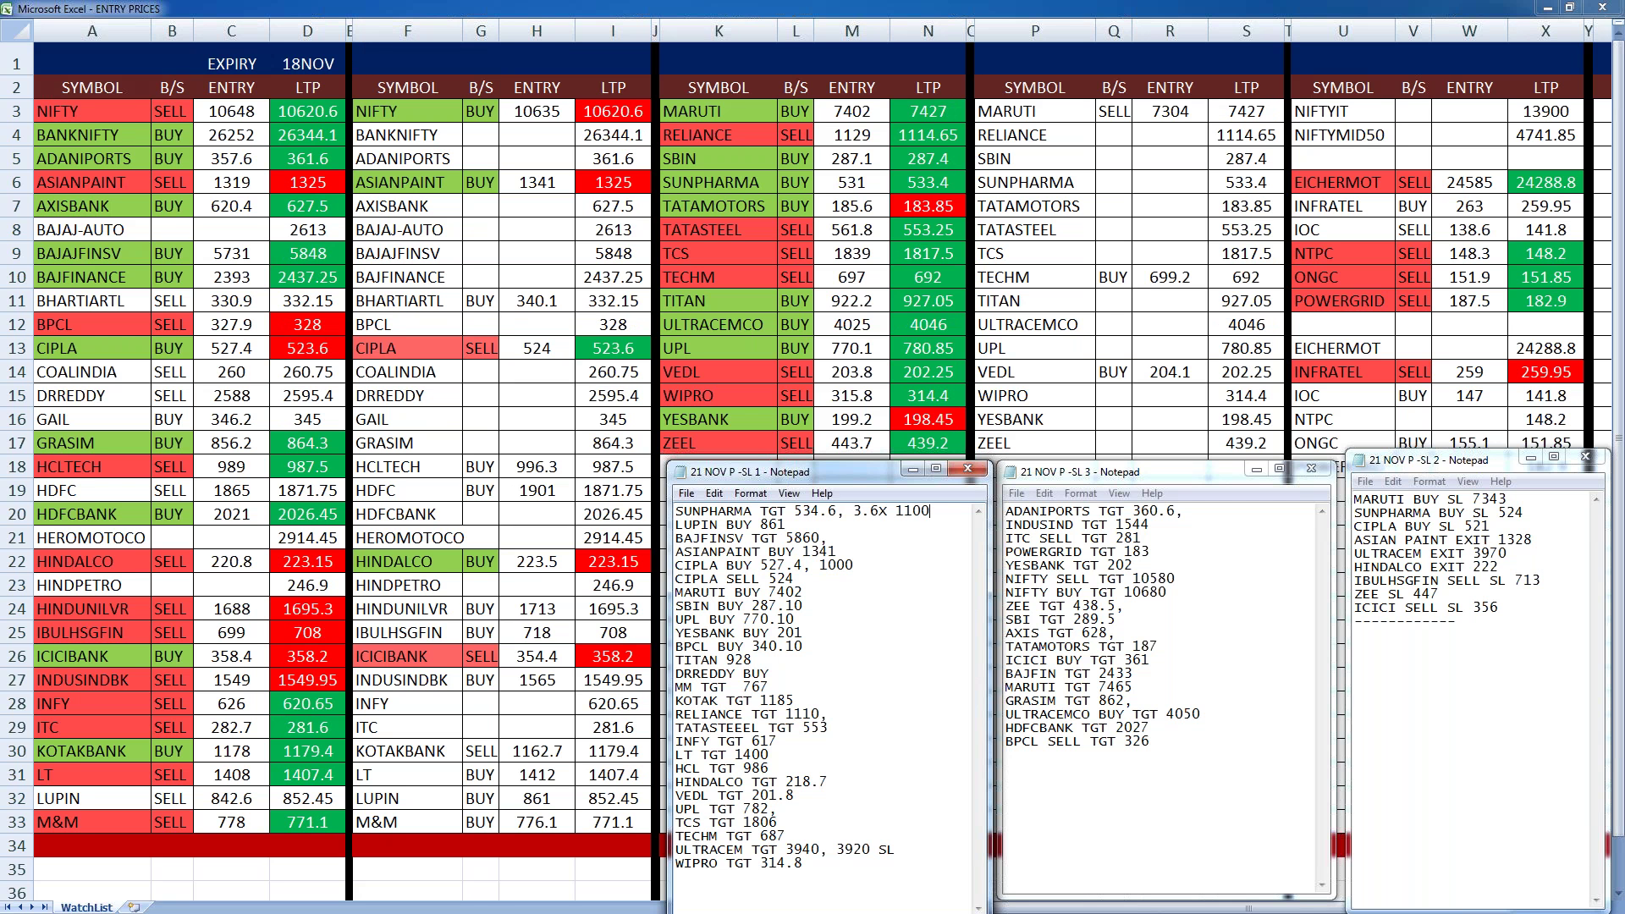
text(=)
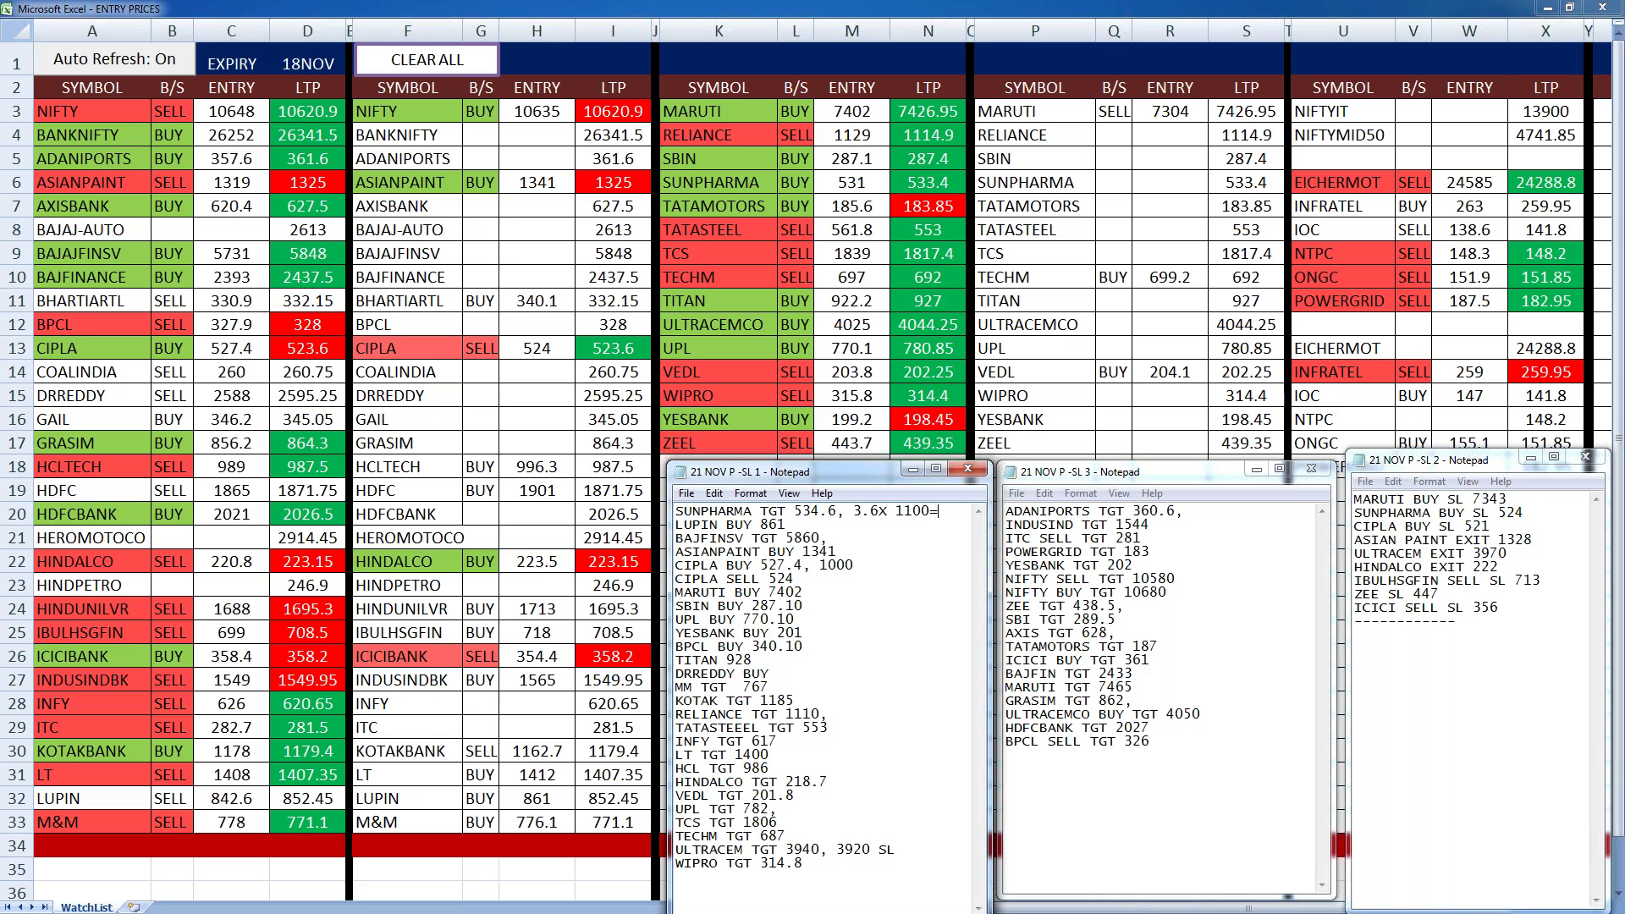
text(3960)
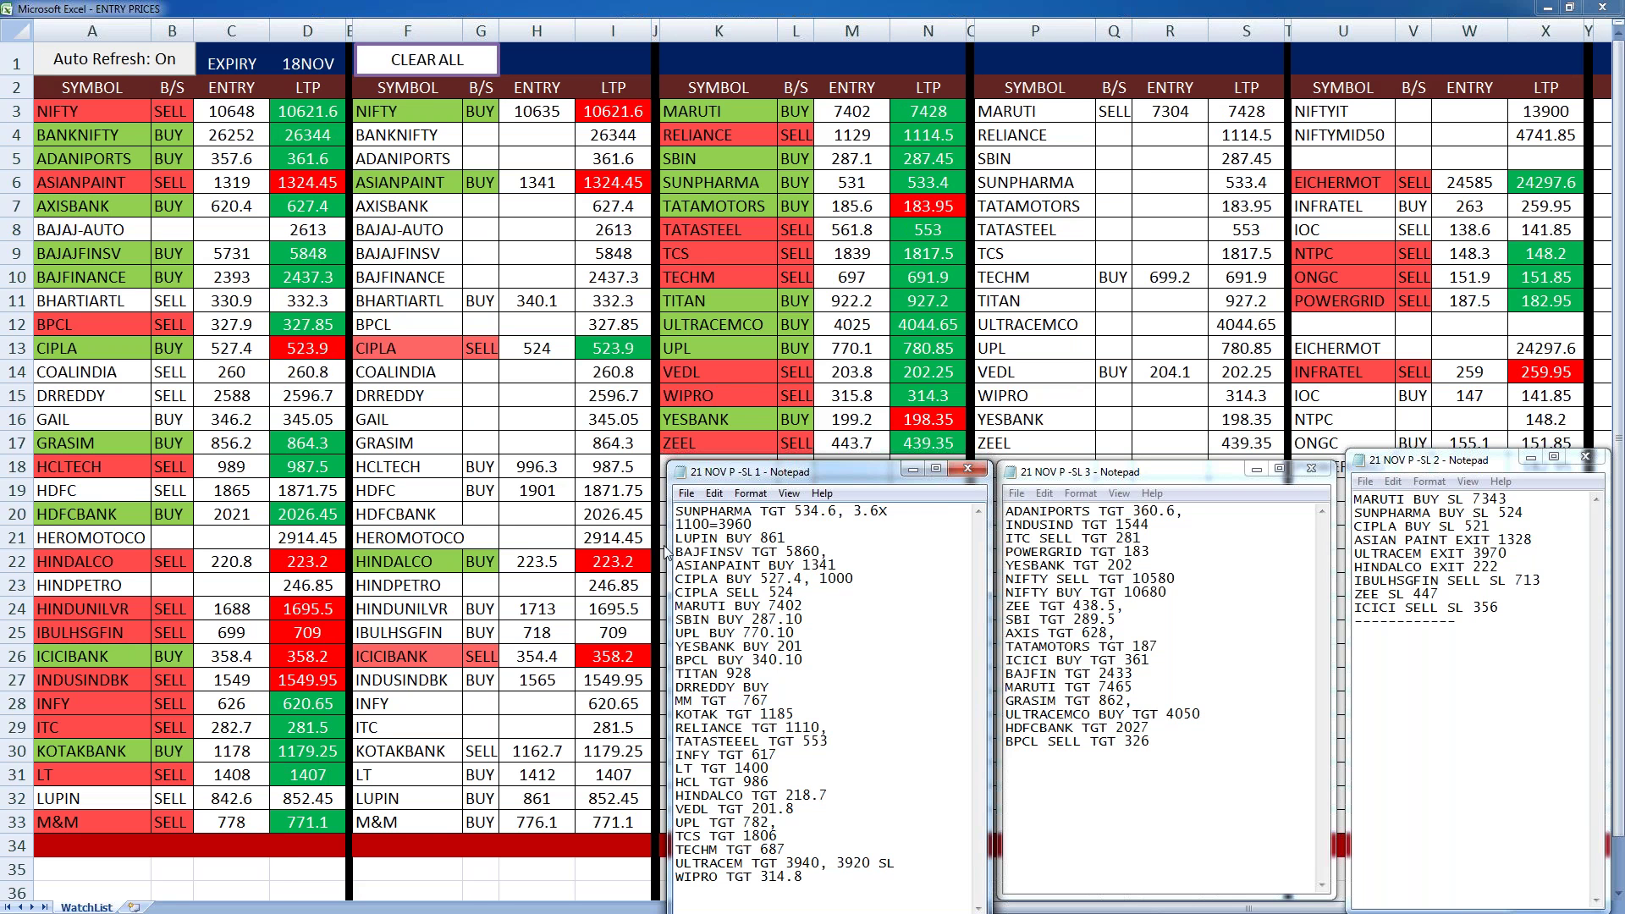
drag(666, 552, 655, 552)
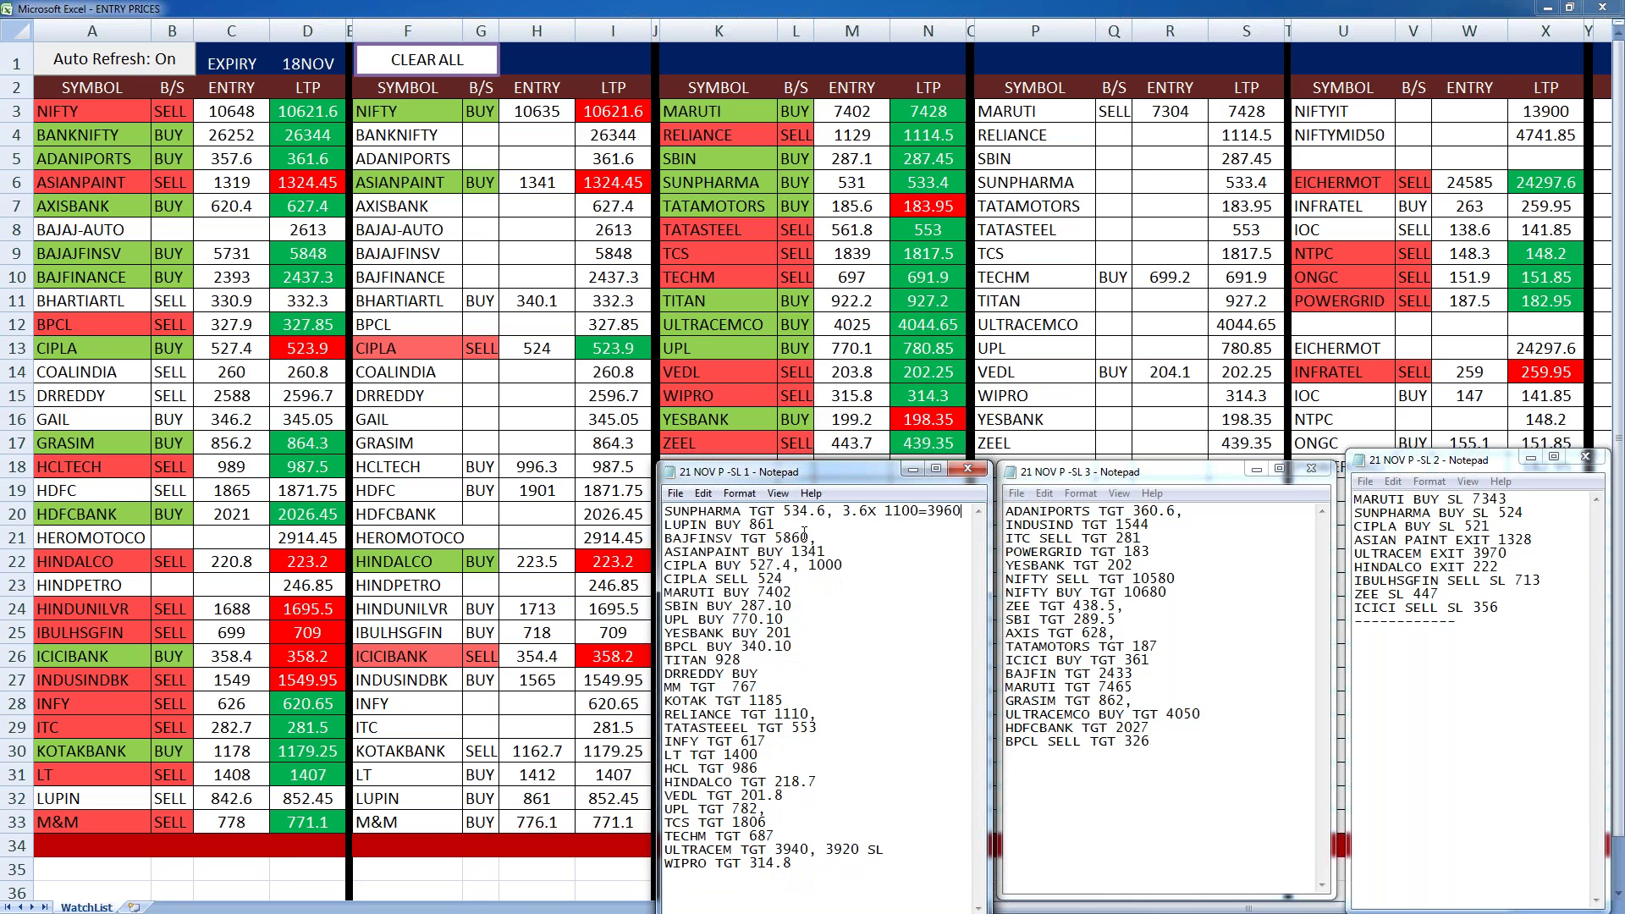
- Append the profit calculation "129 X 125 = 16000" to the BAJFINSV target line in 21 NOV P -SL 1
click(810, 523)
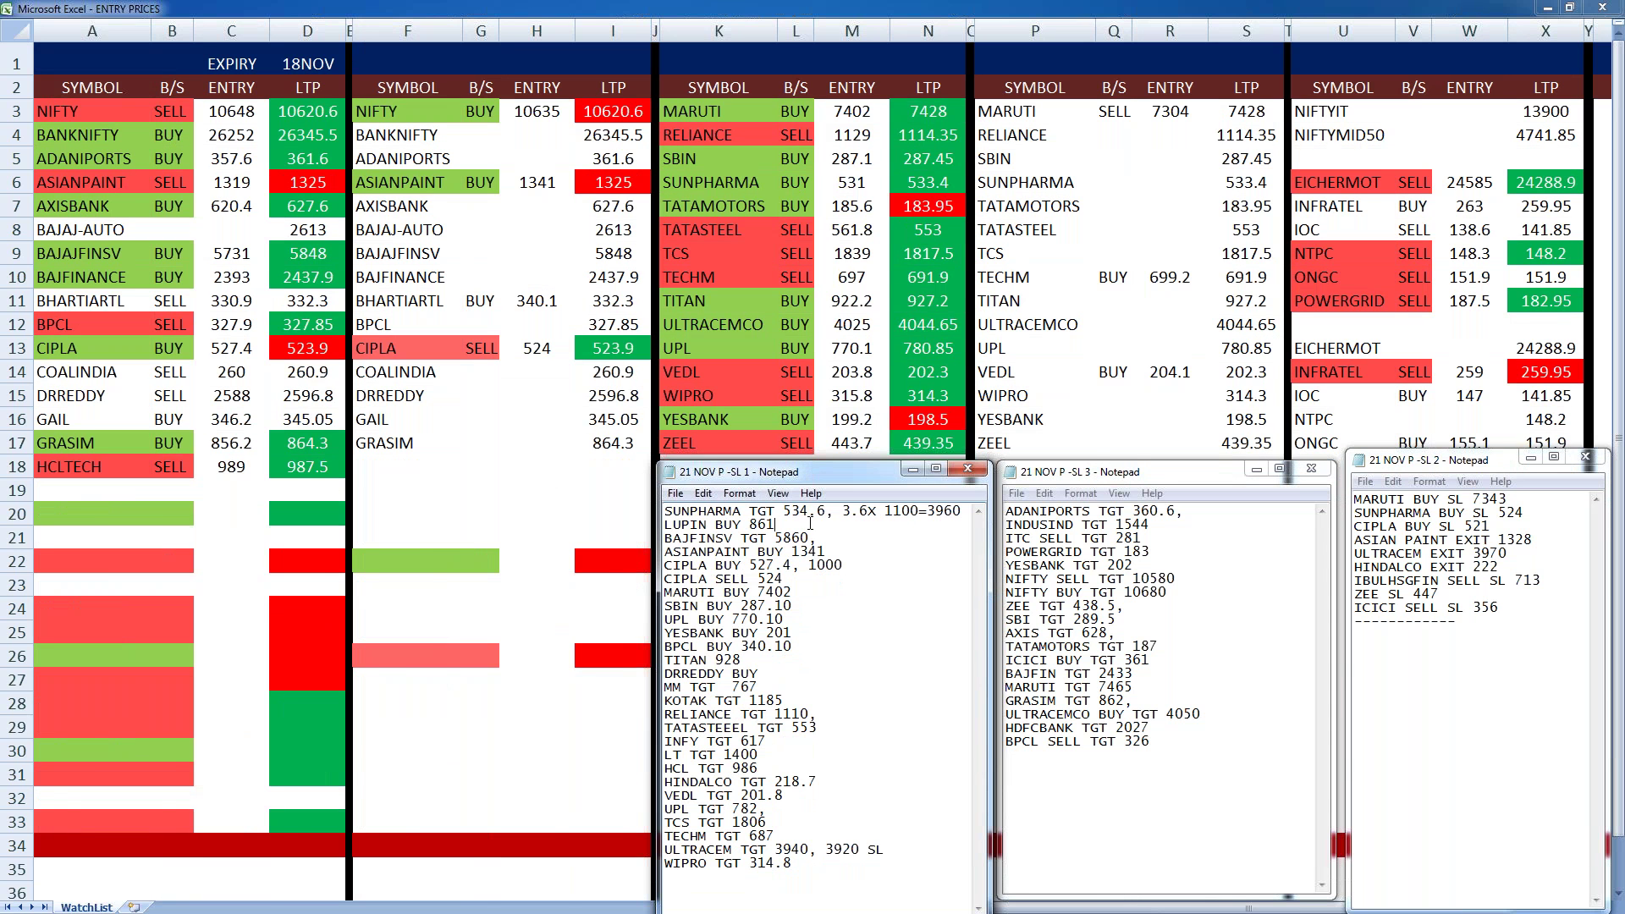
click(833, 533)
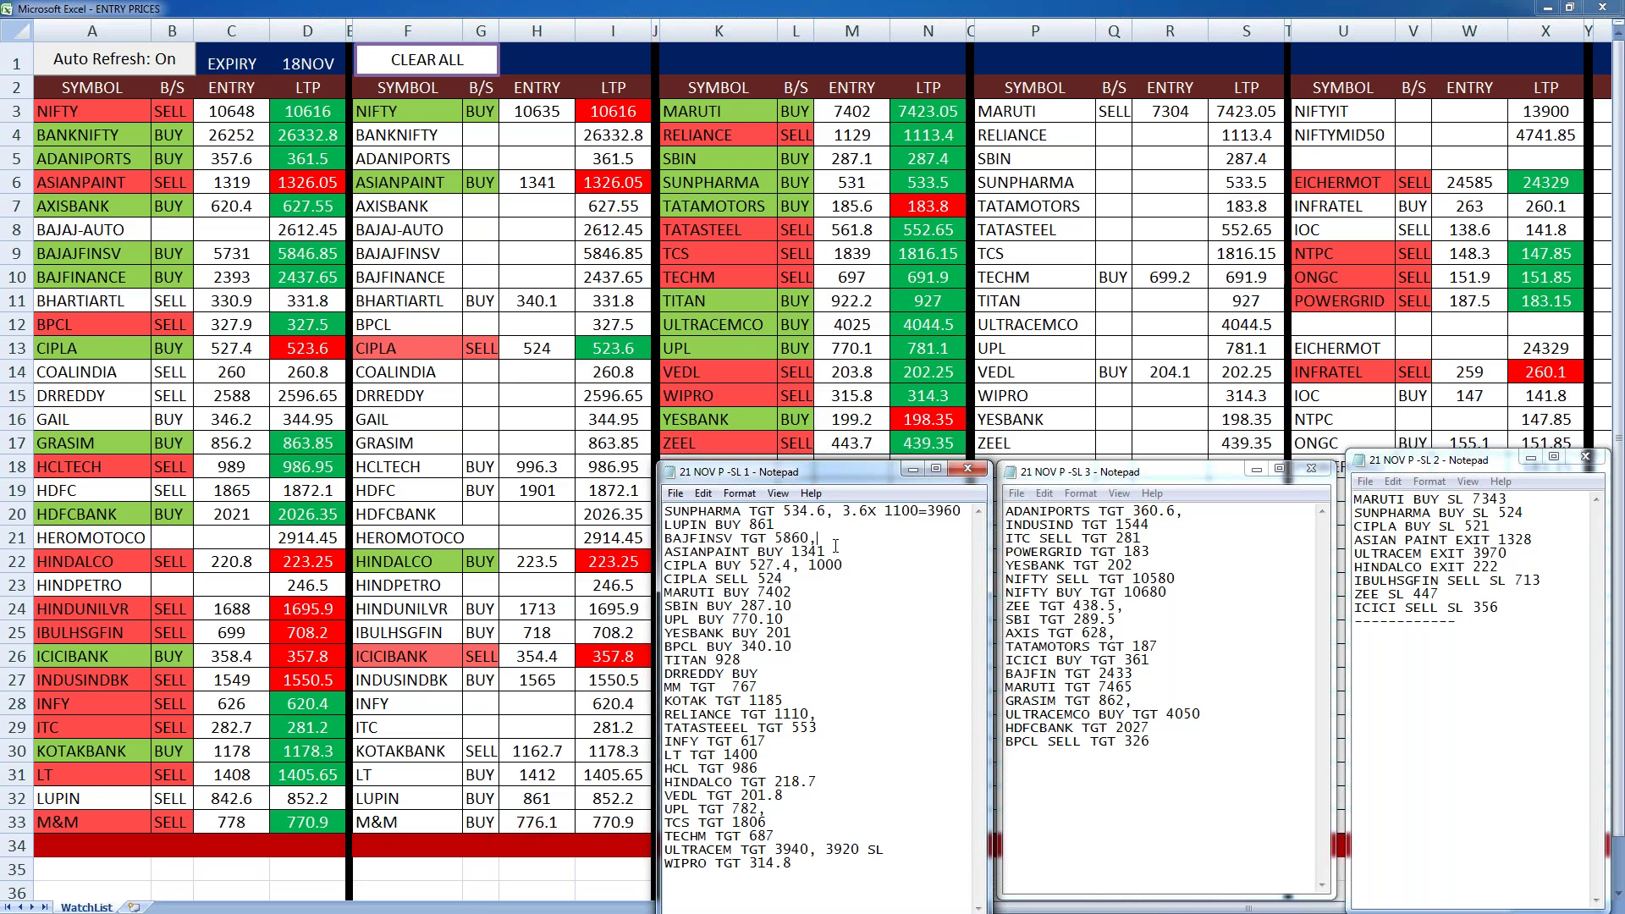
text(129 )
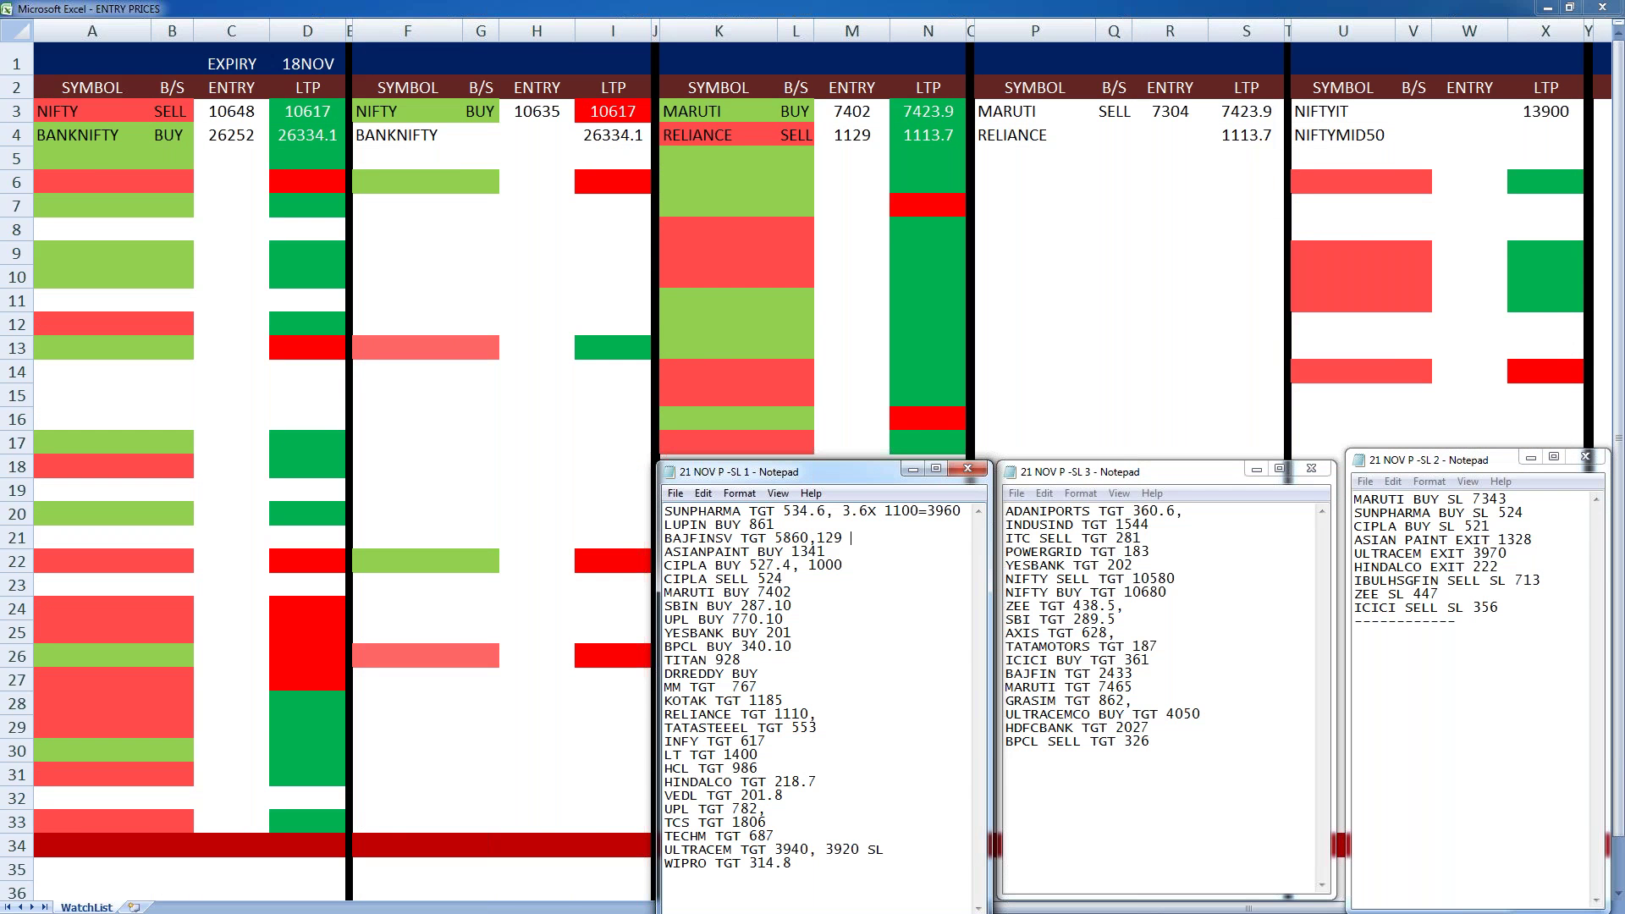
text(X)
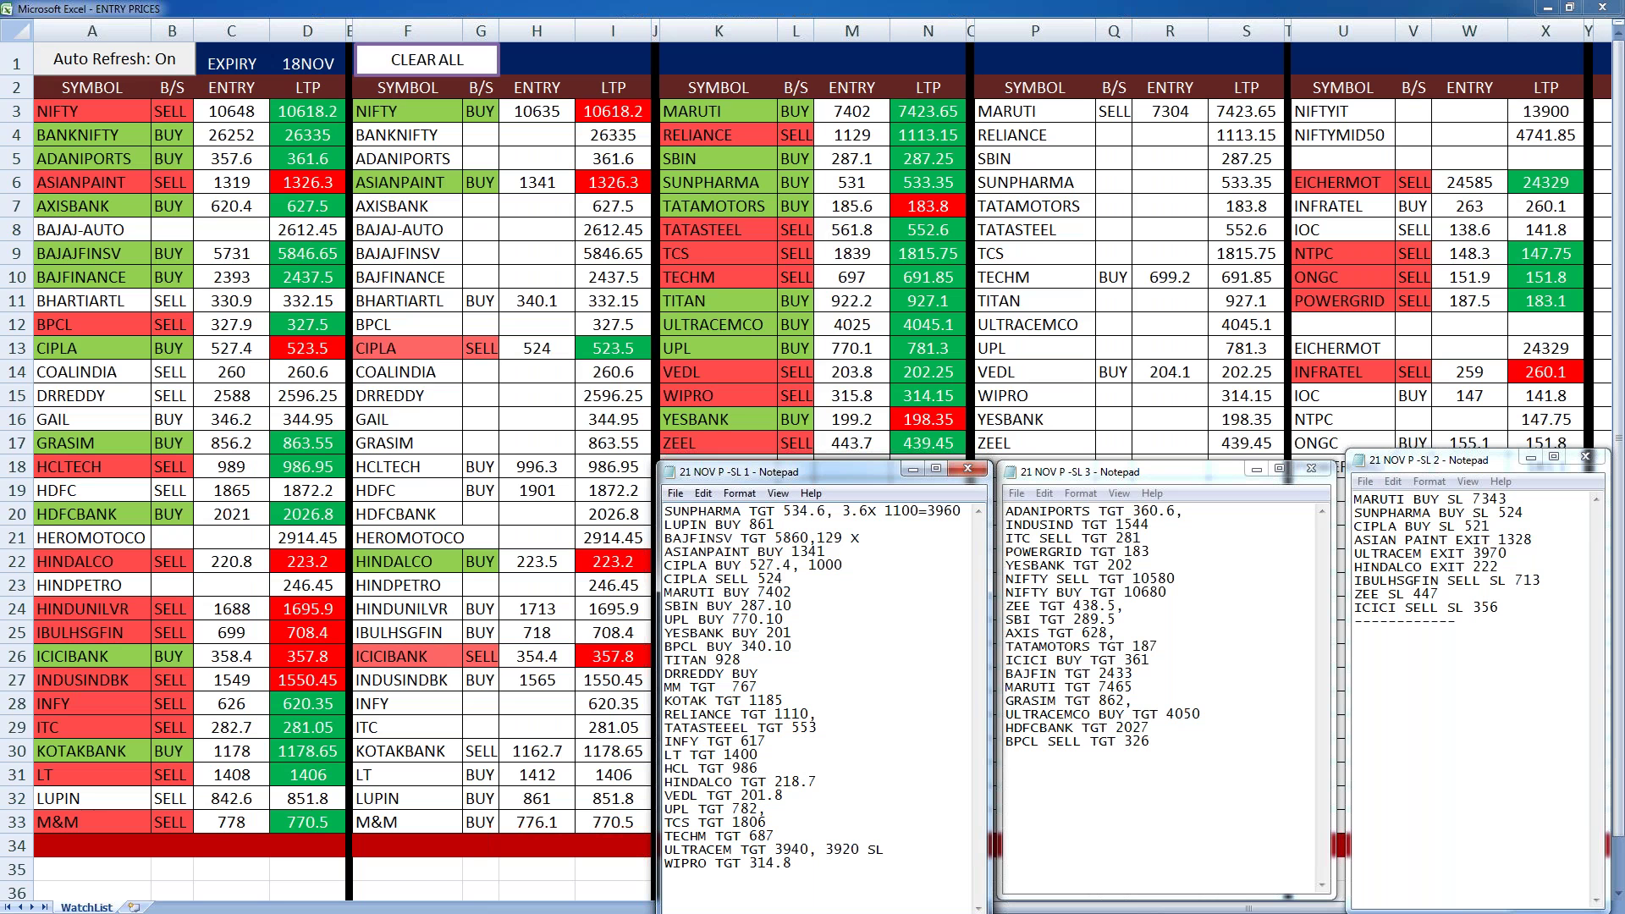
text( 125)
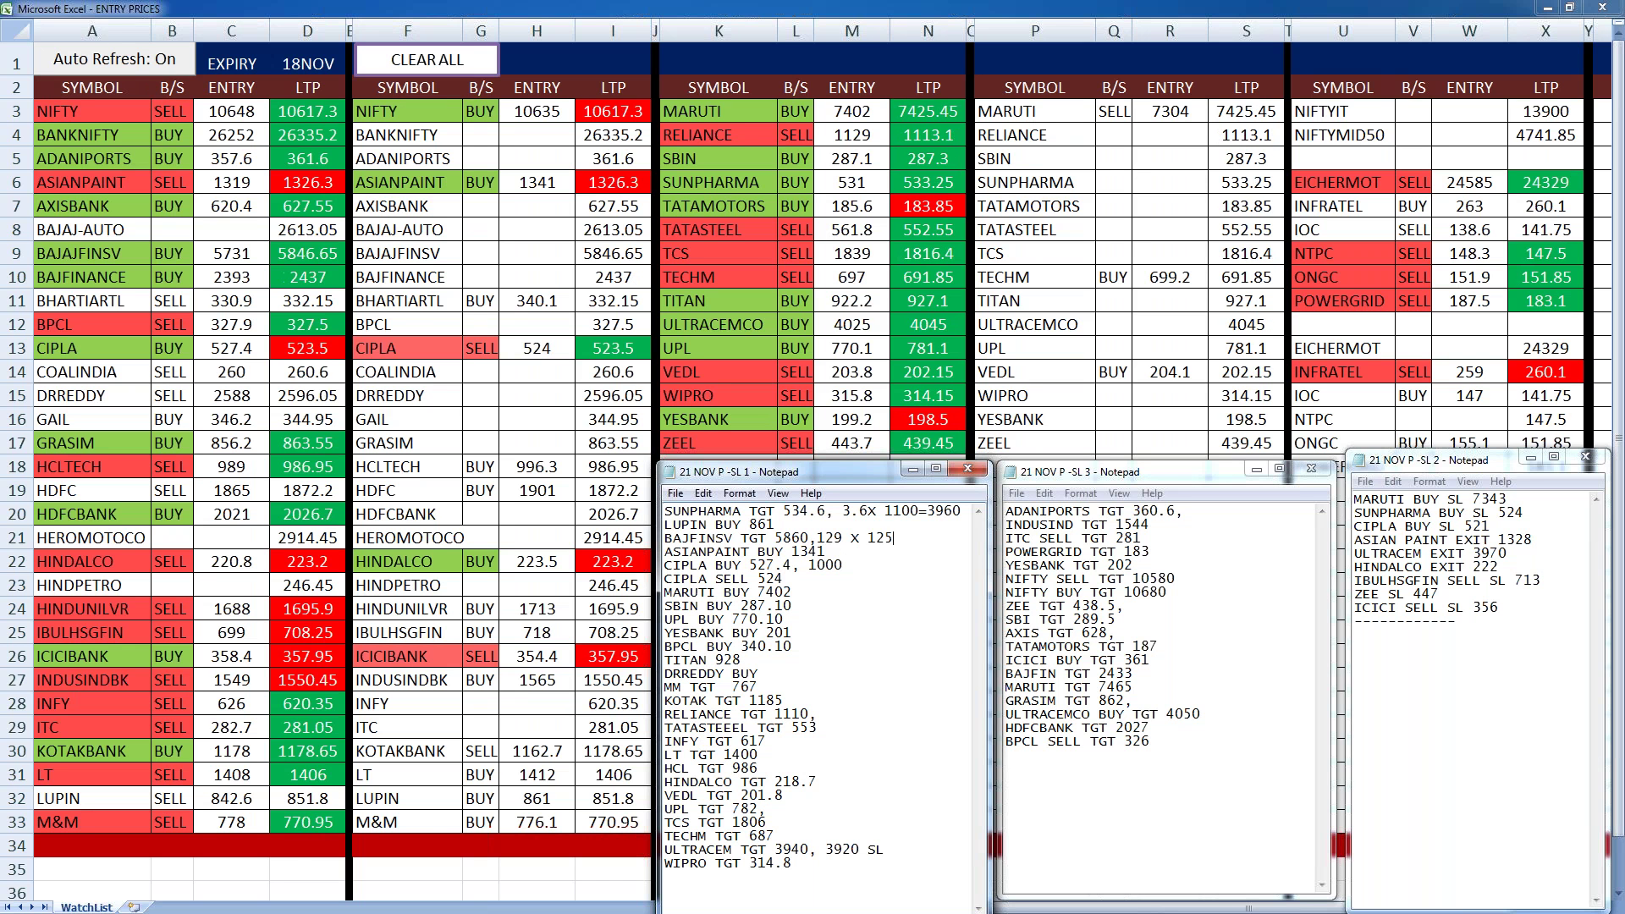
key(BackSpace)
key(BackSpace)
key(BackSpace)
key(BackSpace)
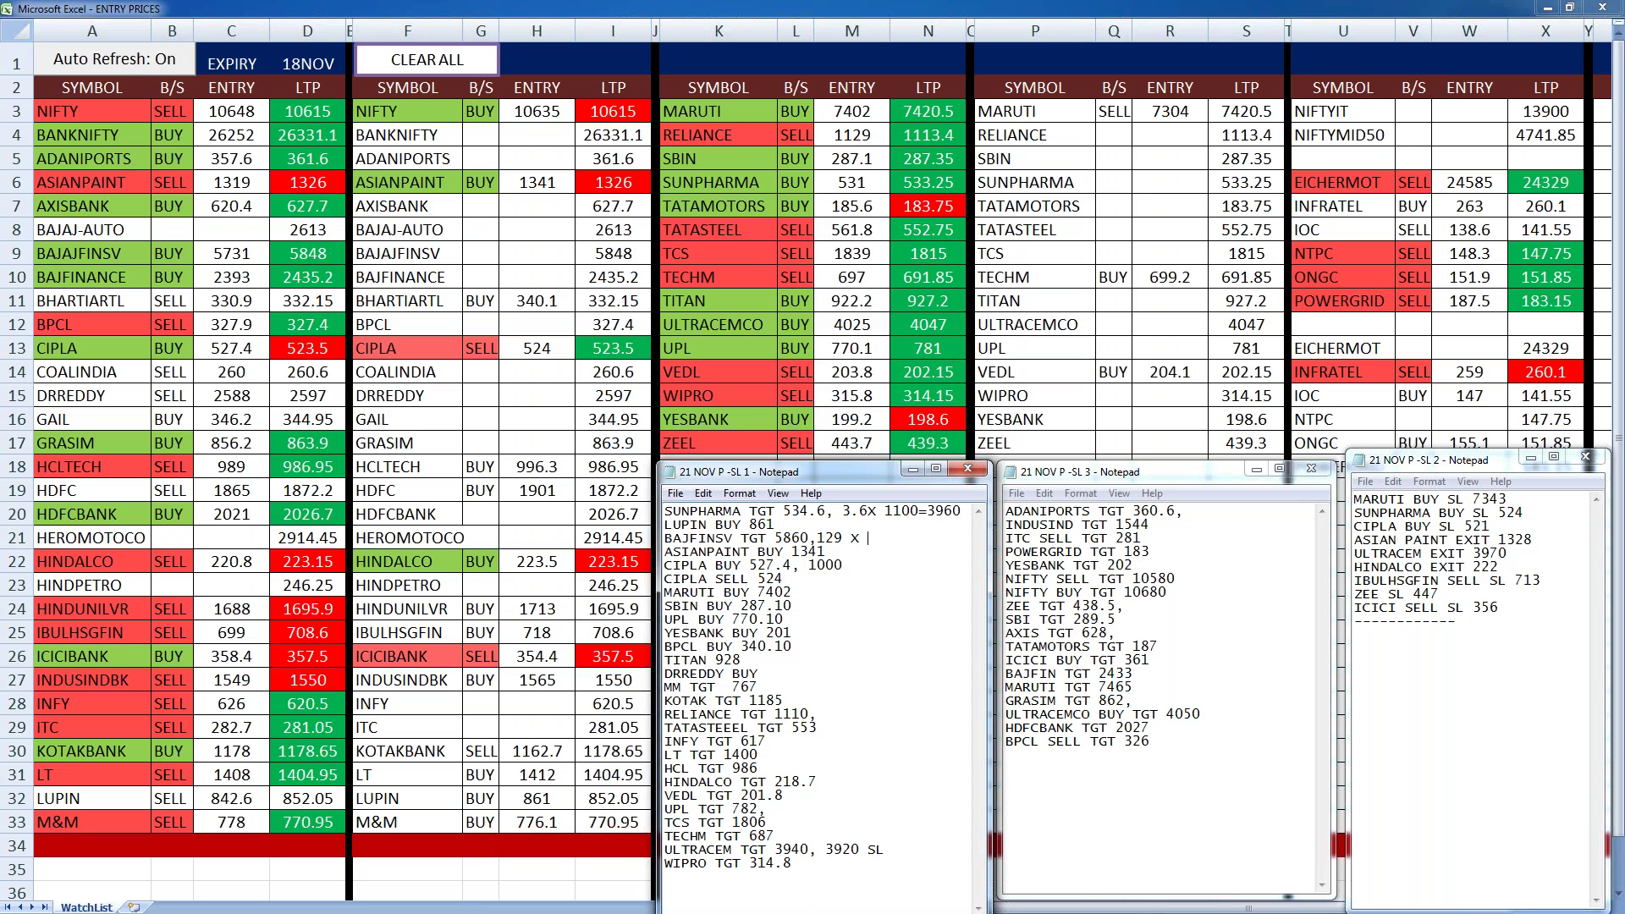
text(125)
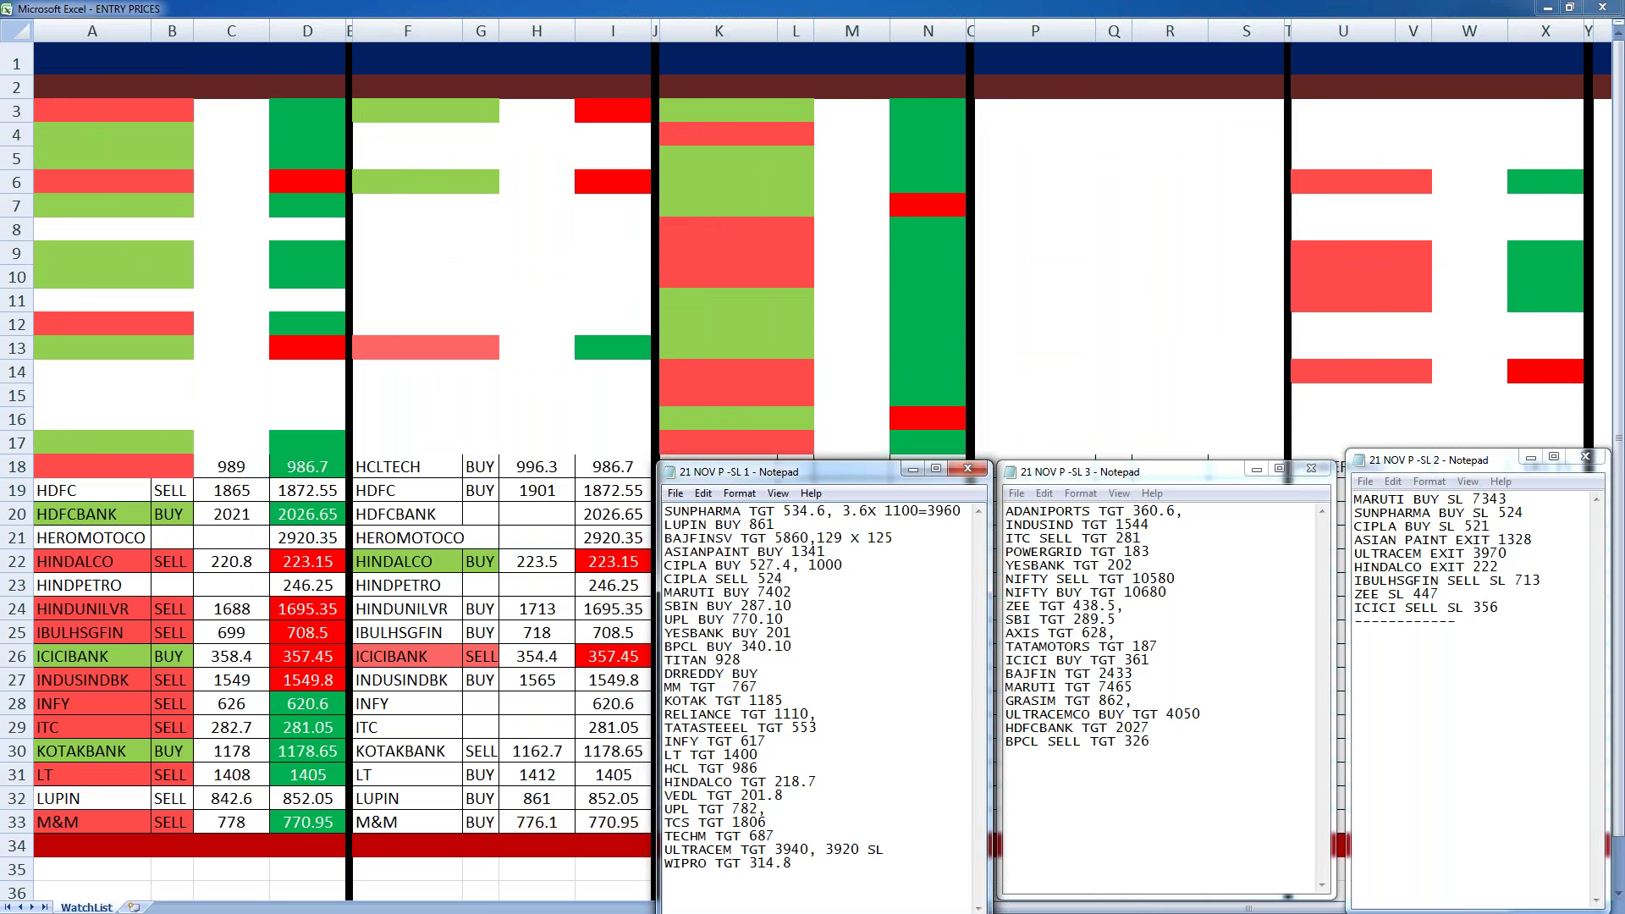
text( = )
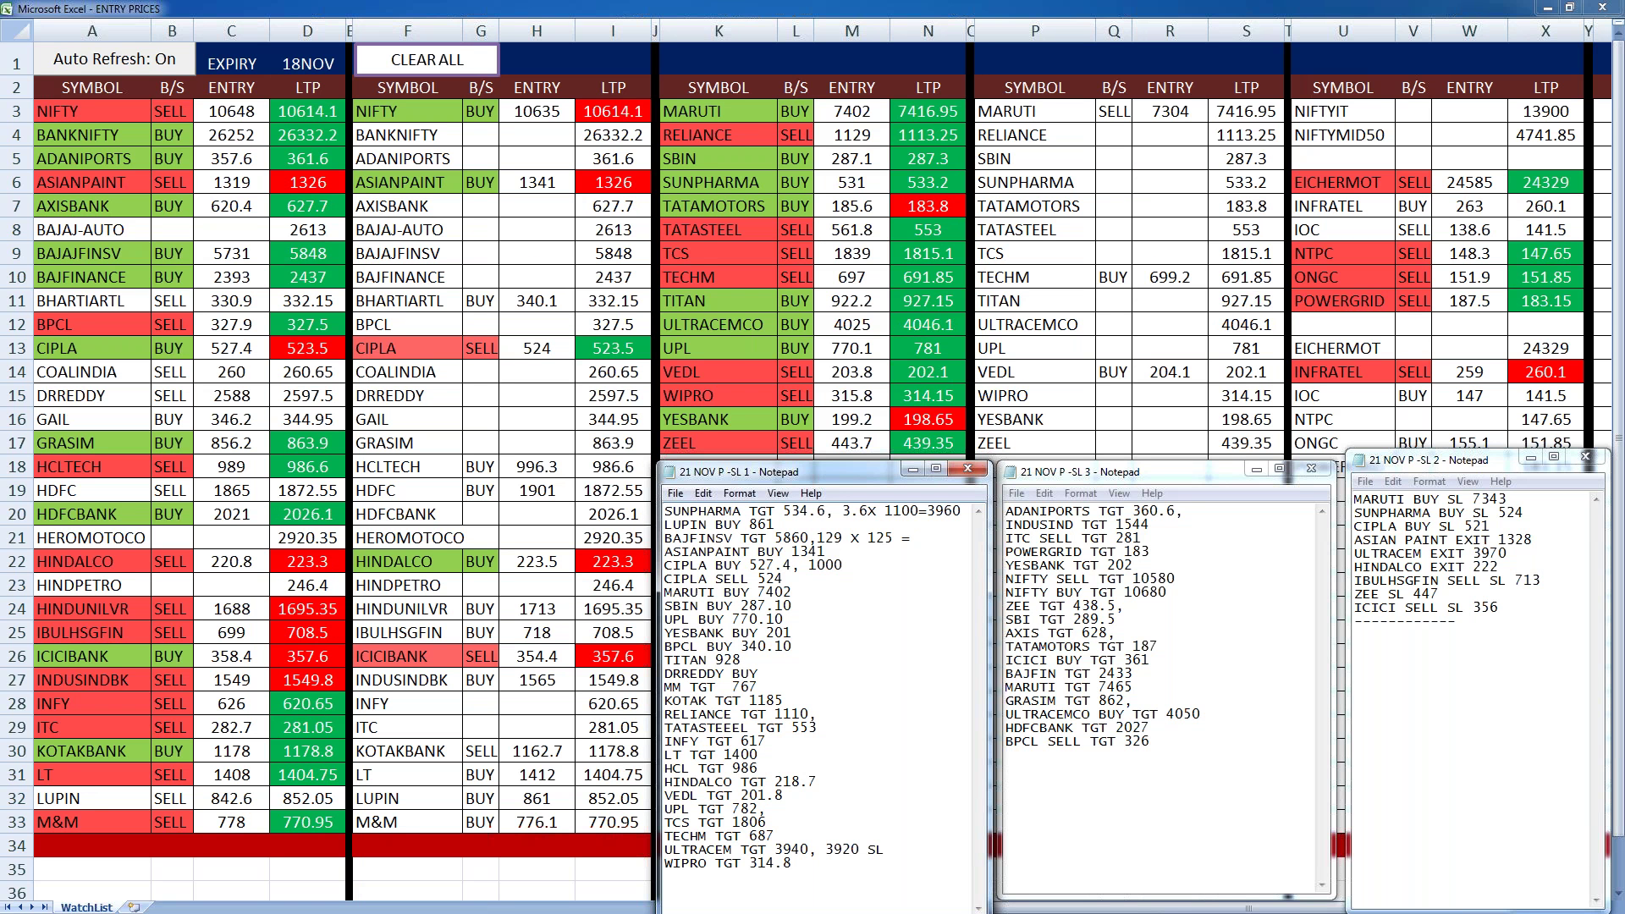
text(1)
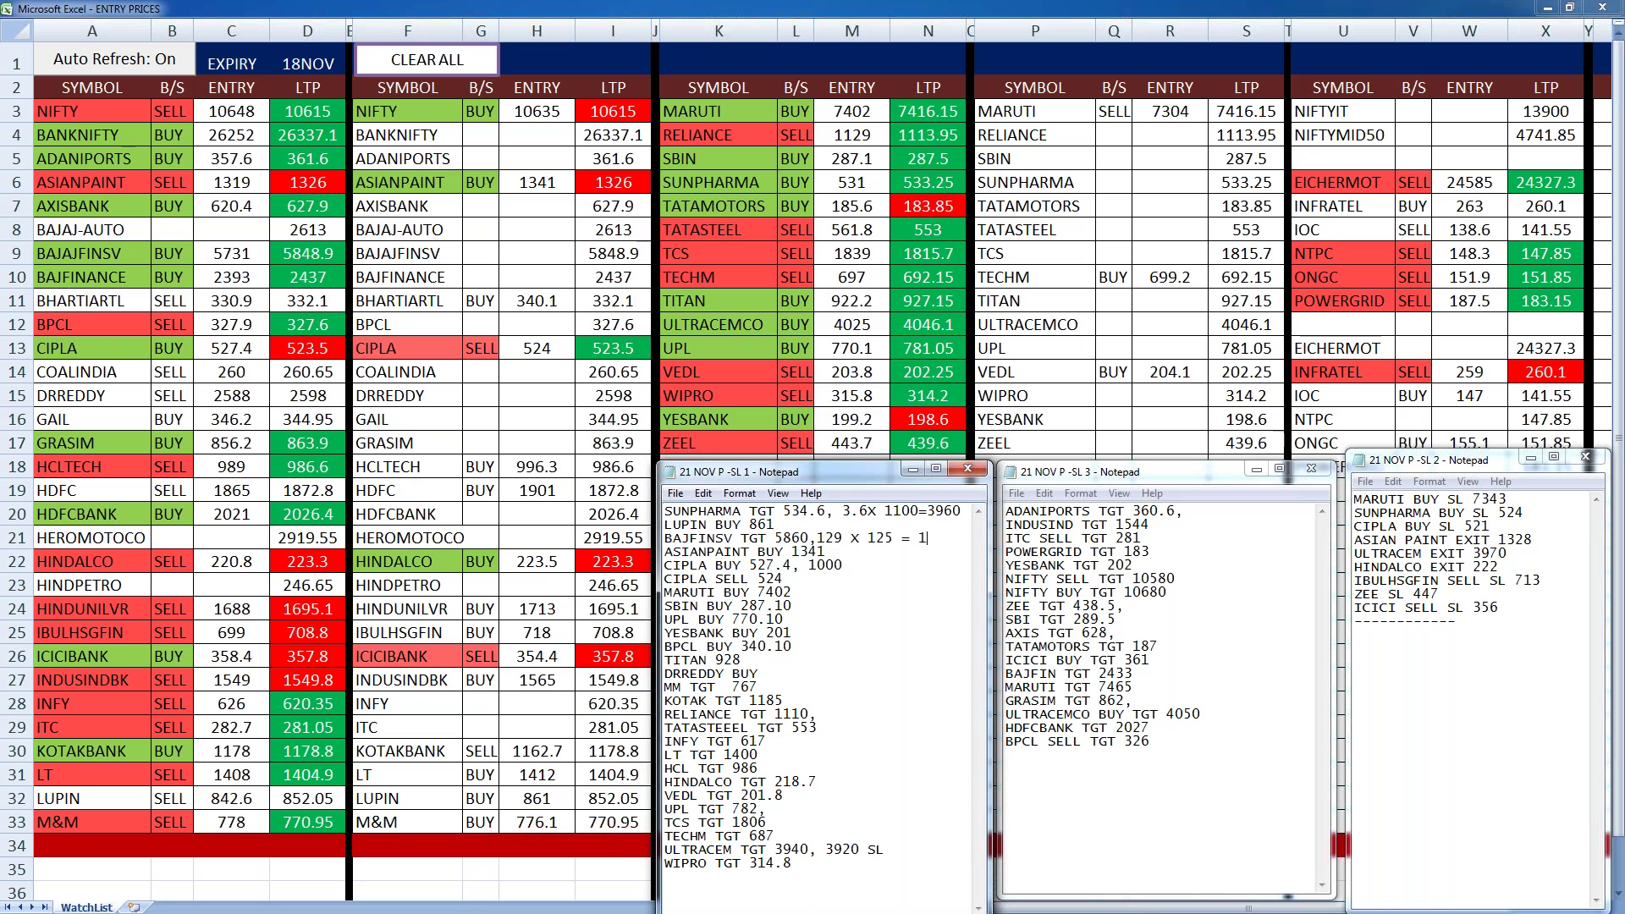
text(6000)
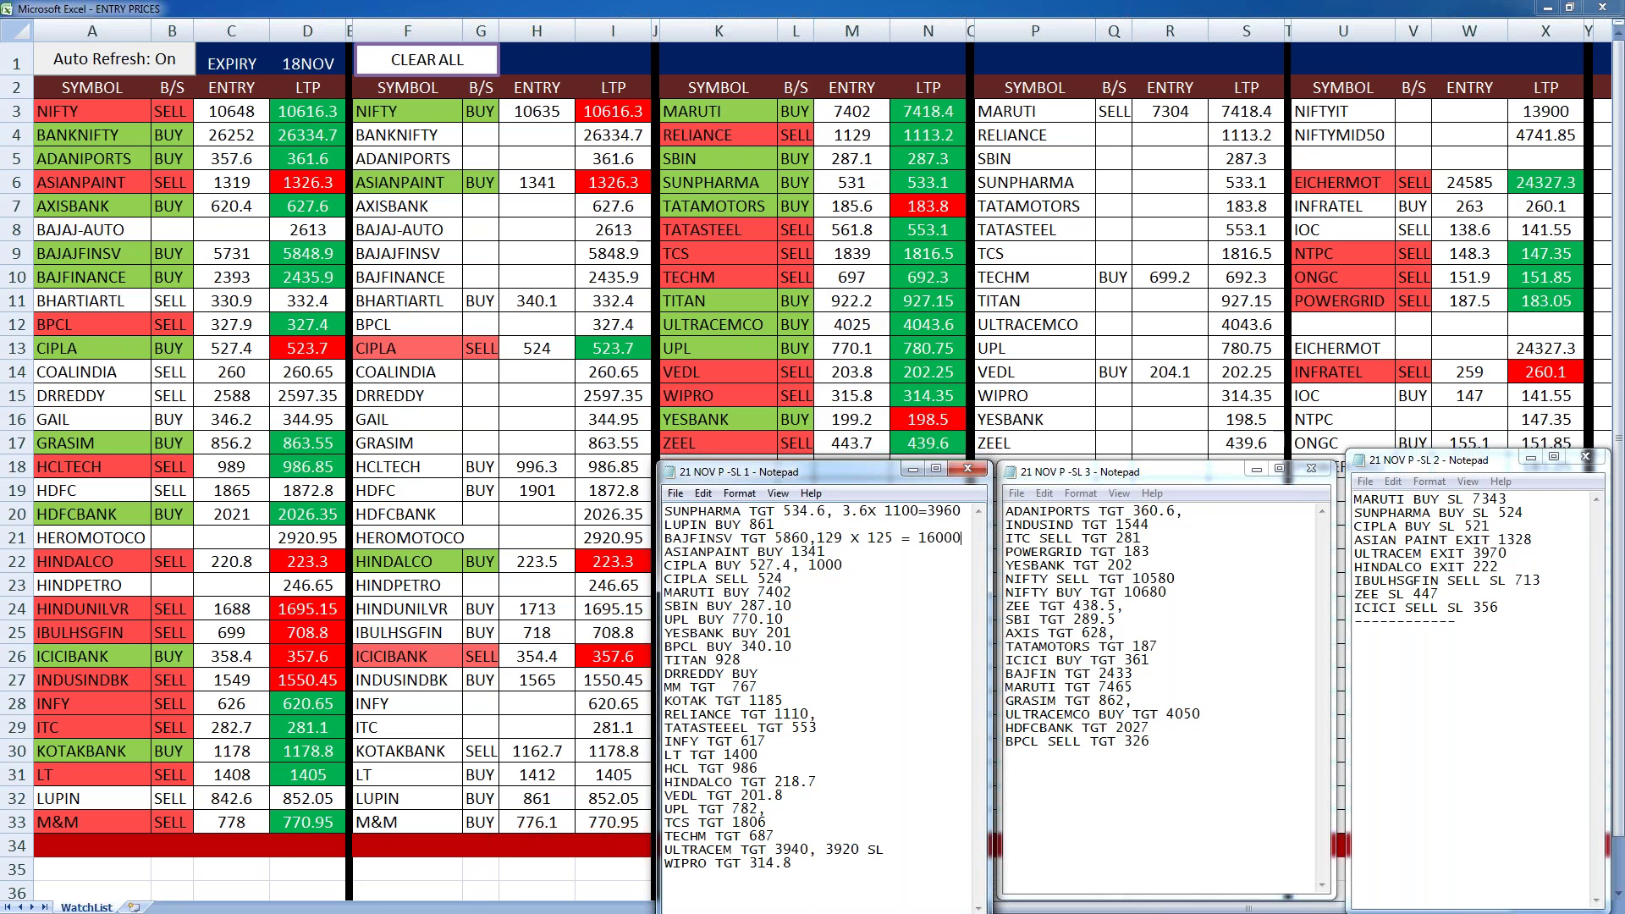
- Compare the ASIANPAINT BUY entry in 21 NOV P -SL 1 with the ASIAN PAINT EXIT entry in 21 NOV P -SL 2
key(Down)
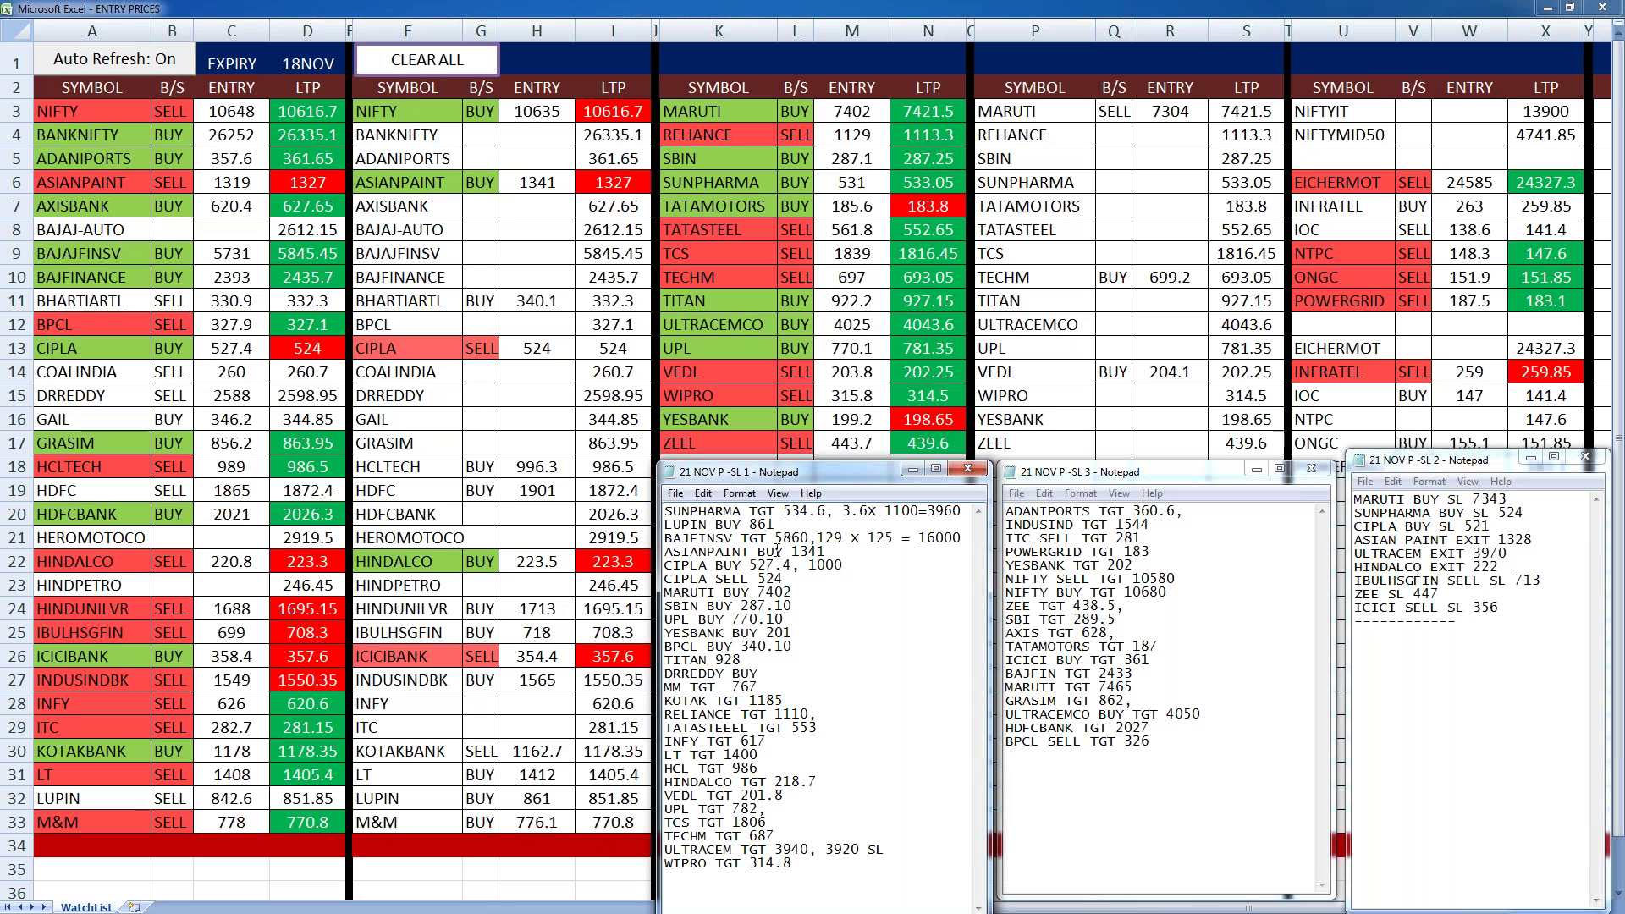
key(shift+Left)
key(shift+Left)
key(shift+Left)
key(shift+Left)
key(shift+Left)
key(shift+Left)
key(shift+Left)
key(shift+Left)
key(shift+Left)
key(shift+Left)
key(shift+Left)
key(shift+Left)
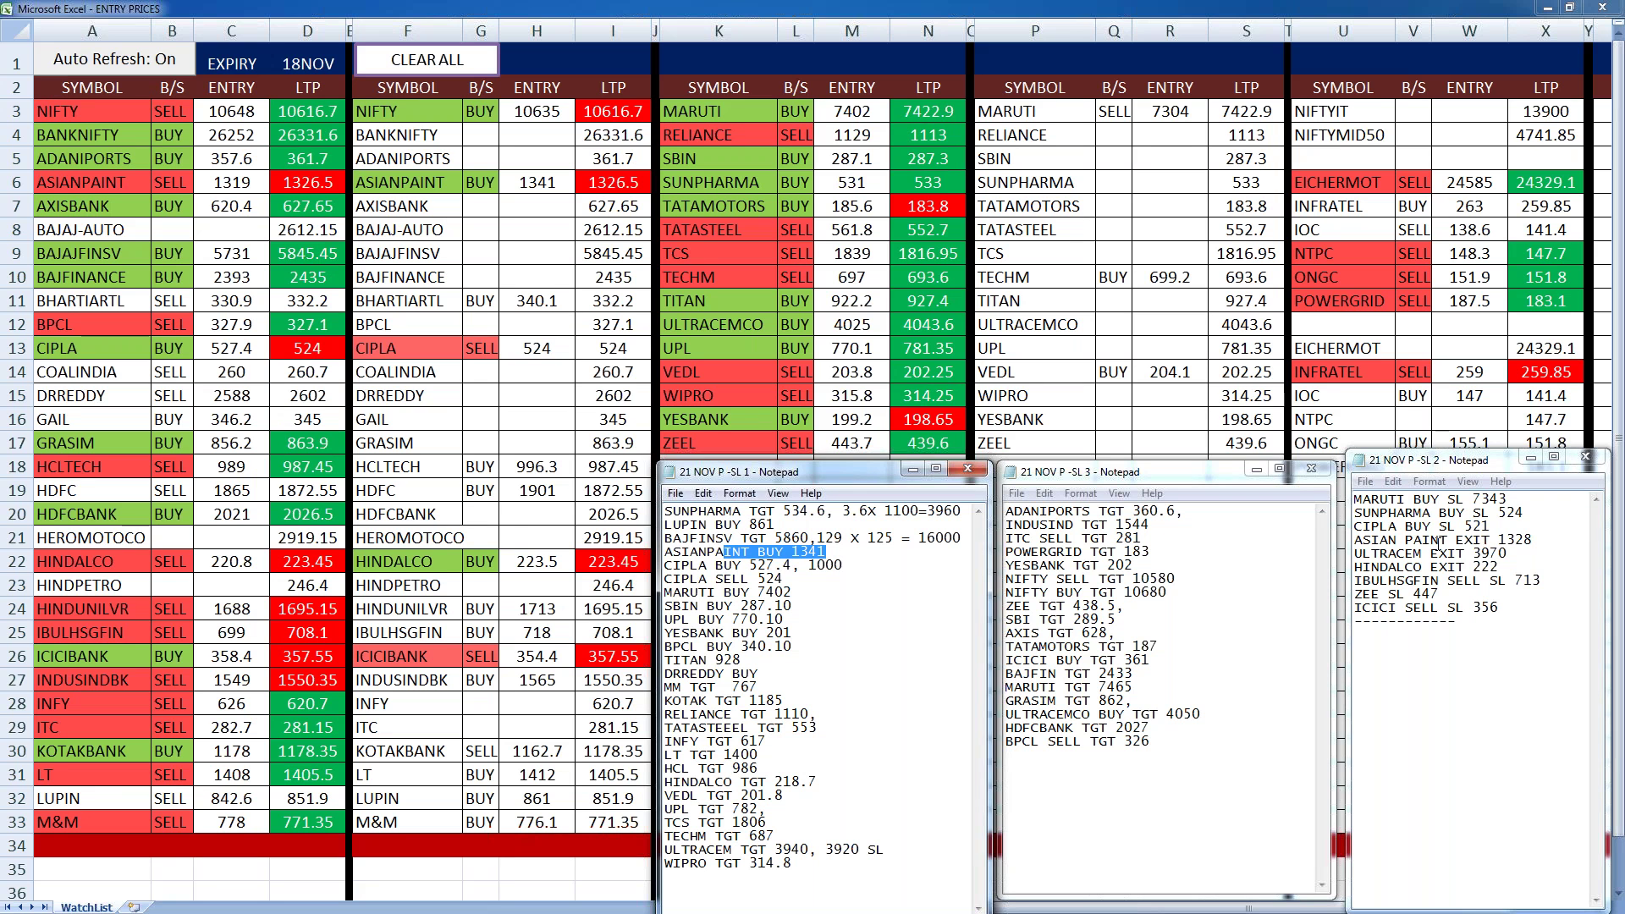
drag(1532, 540, 1476, 543)
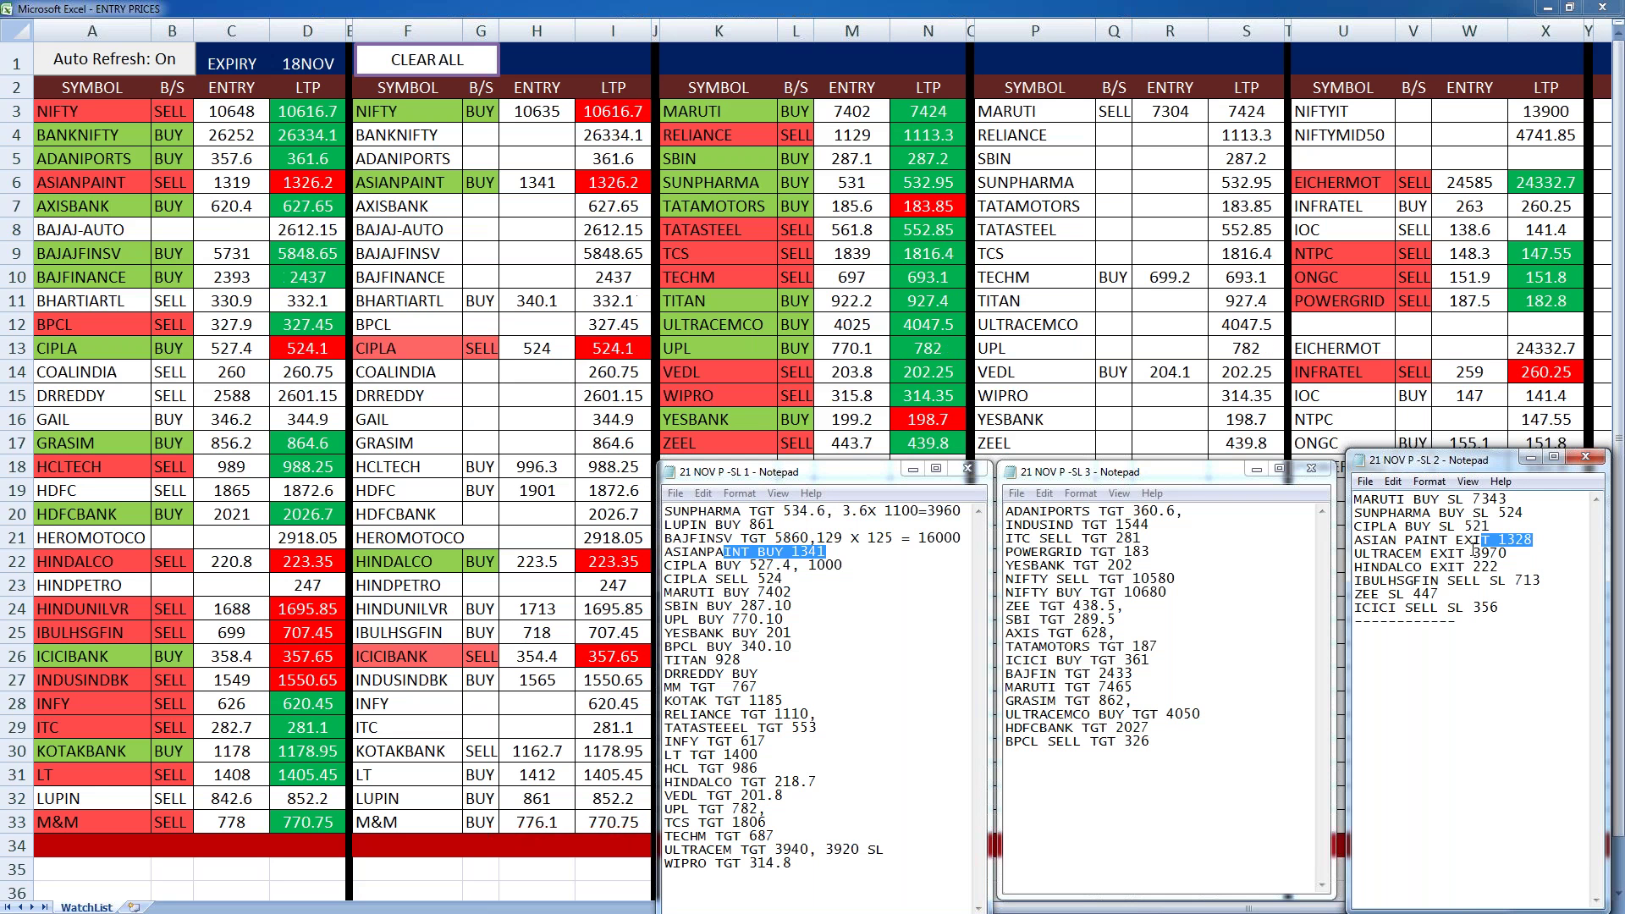
- Append ", -7800" to the ASIAN PAINT EXIT line and widen the 21 NOV P -SL 2 window so it fits on one line
click(1540, 544)
text(,)
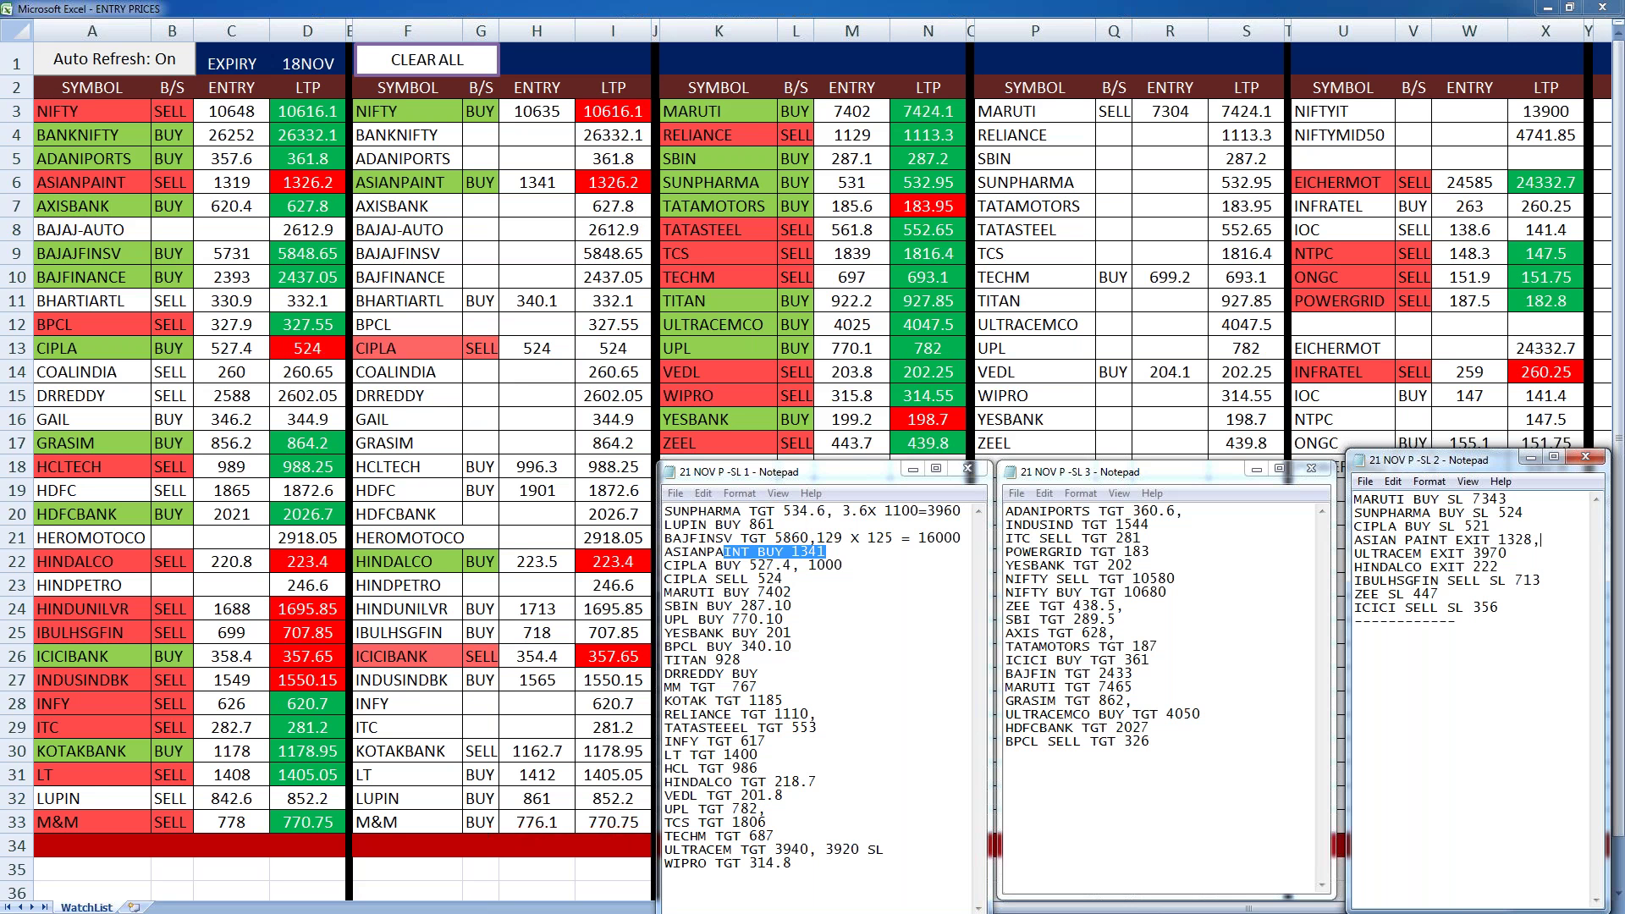
text( -)
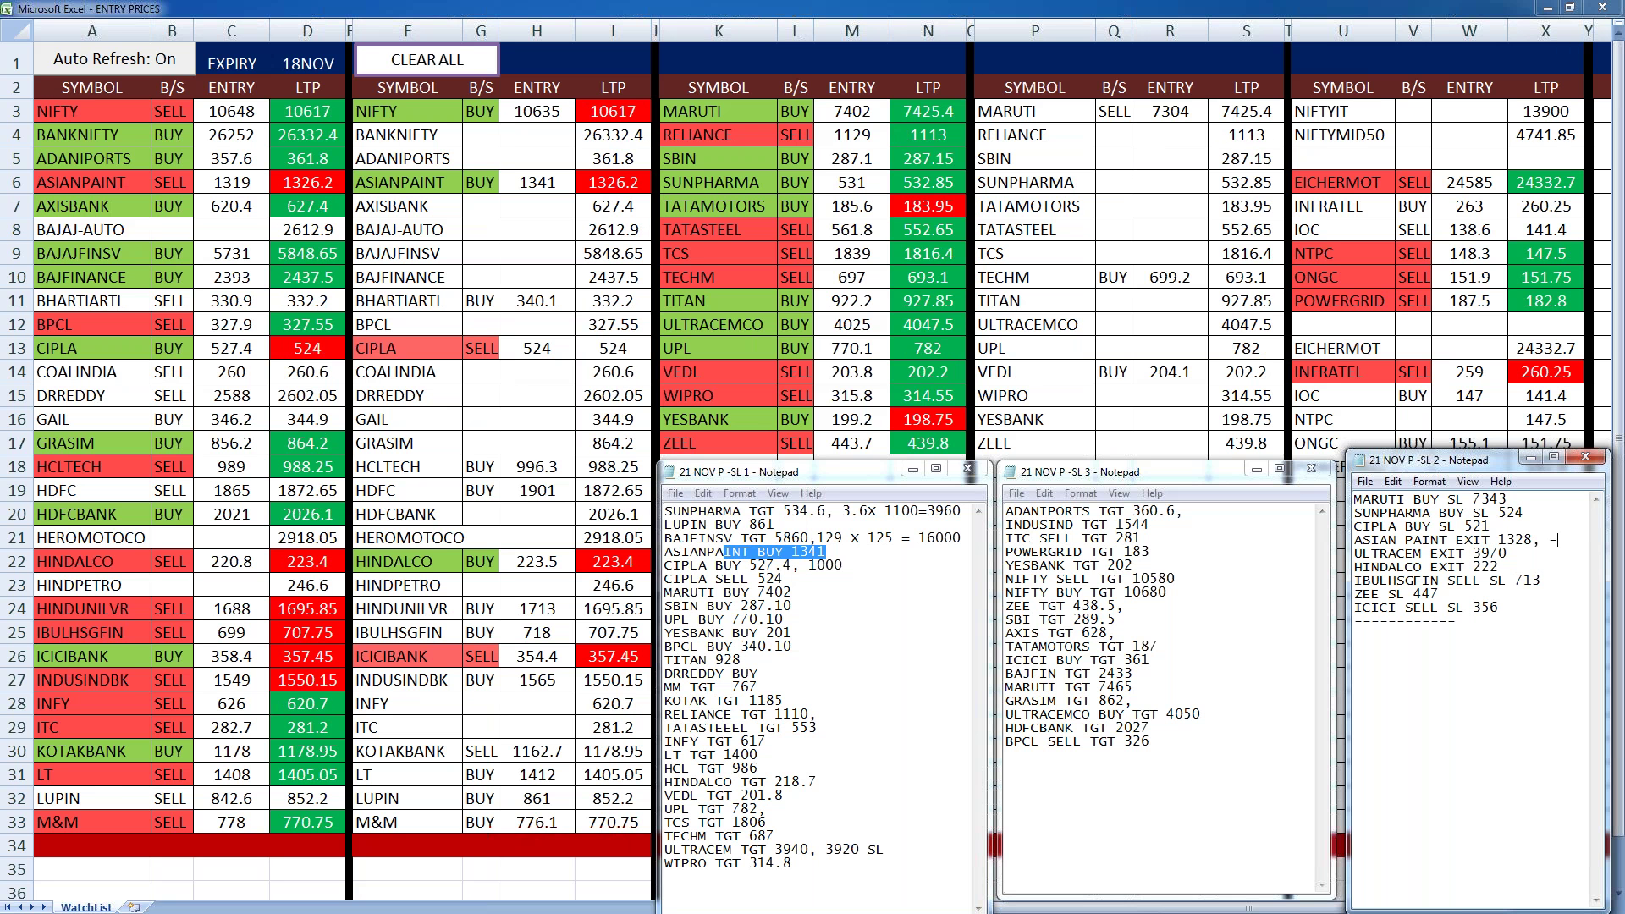
text(78)
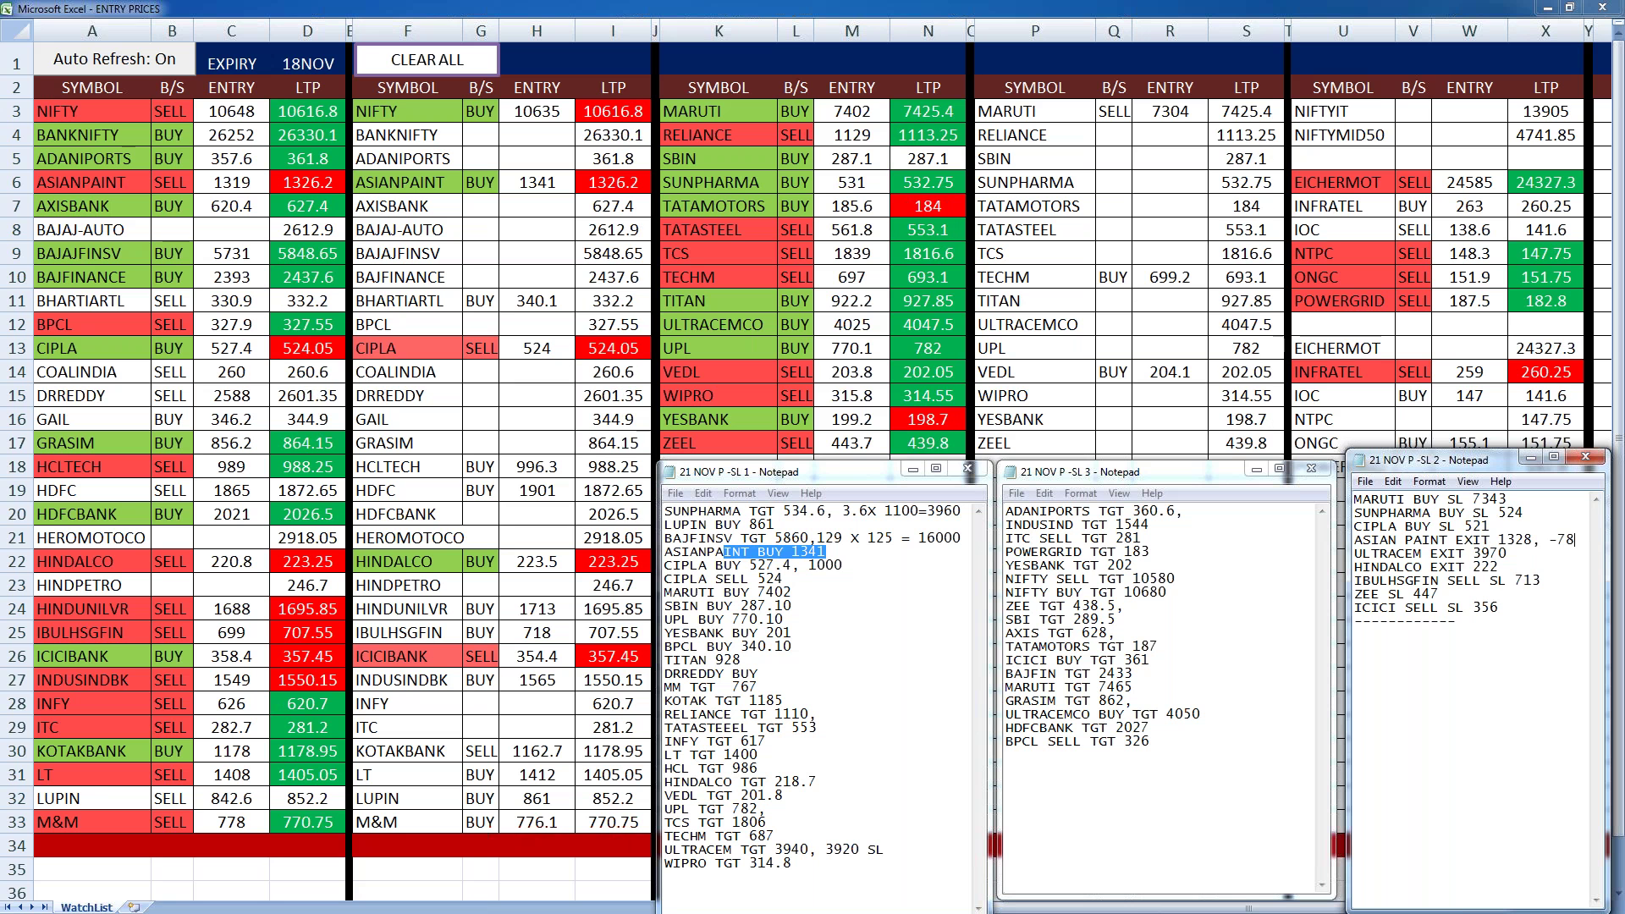
text(00)
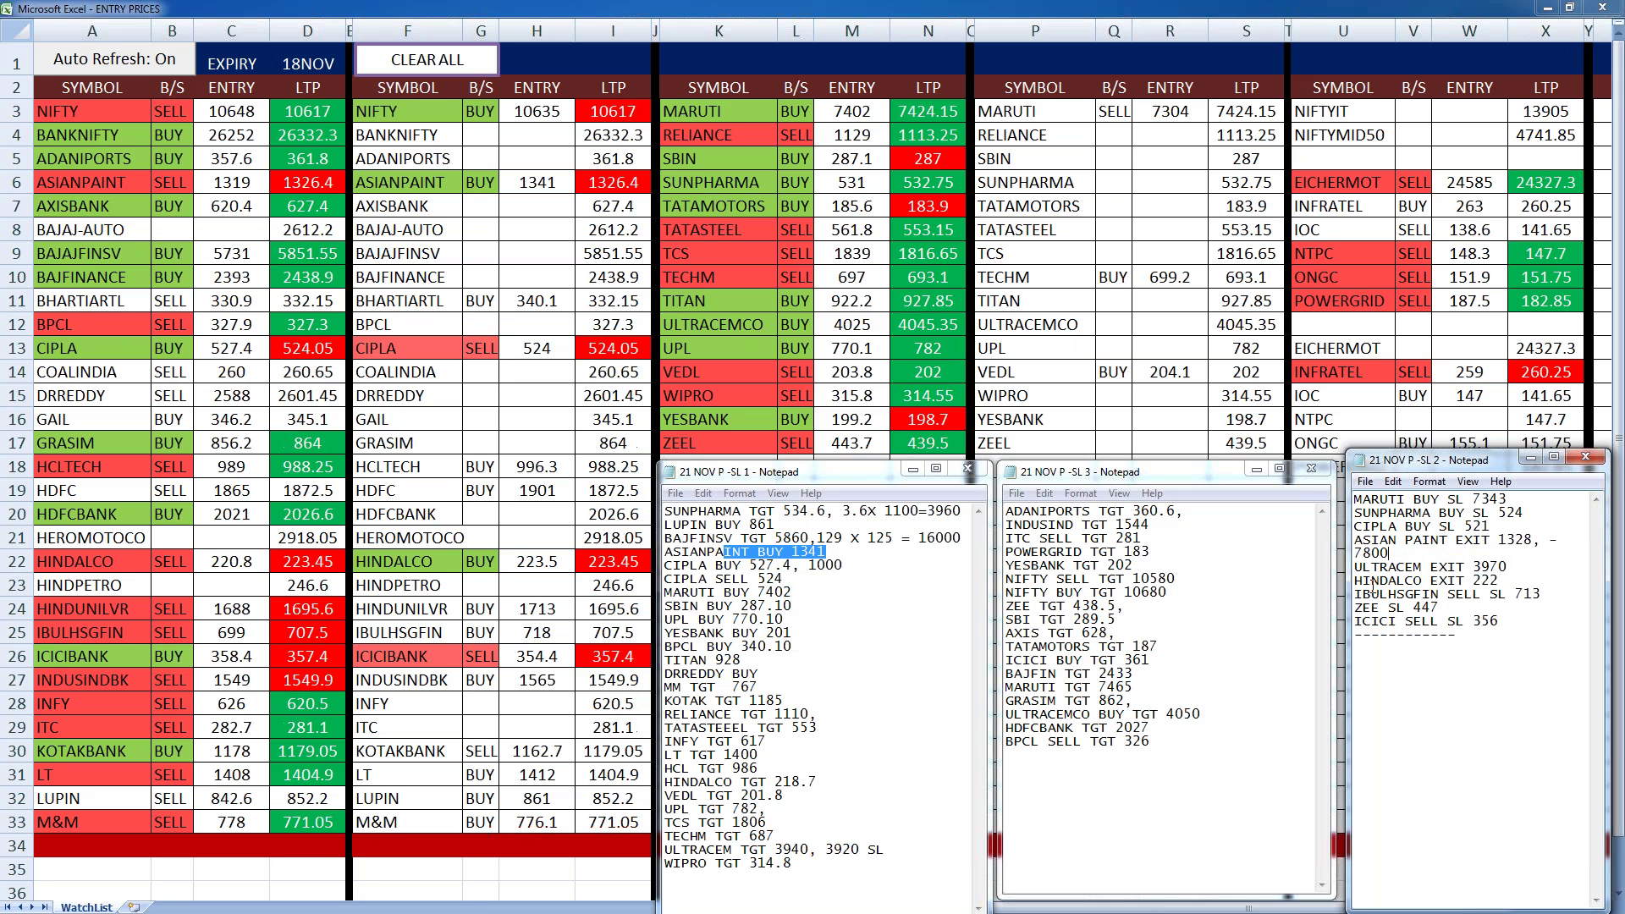
drag(1347, 575, 1325, 575)
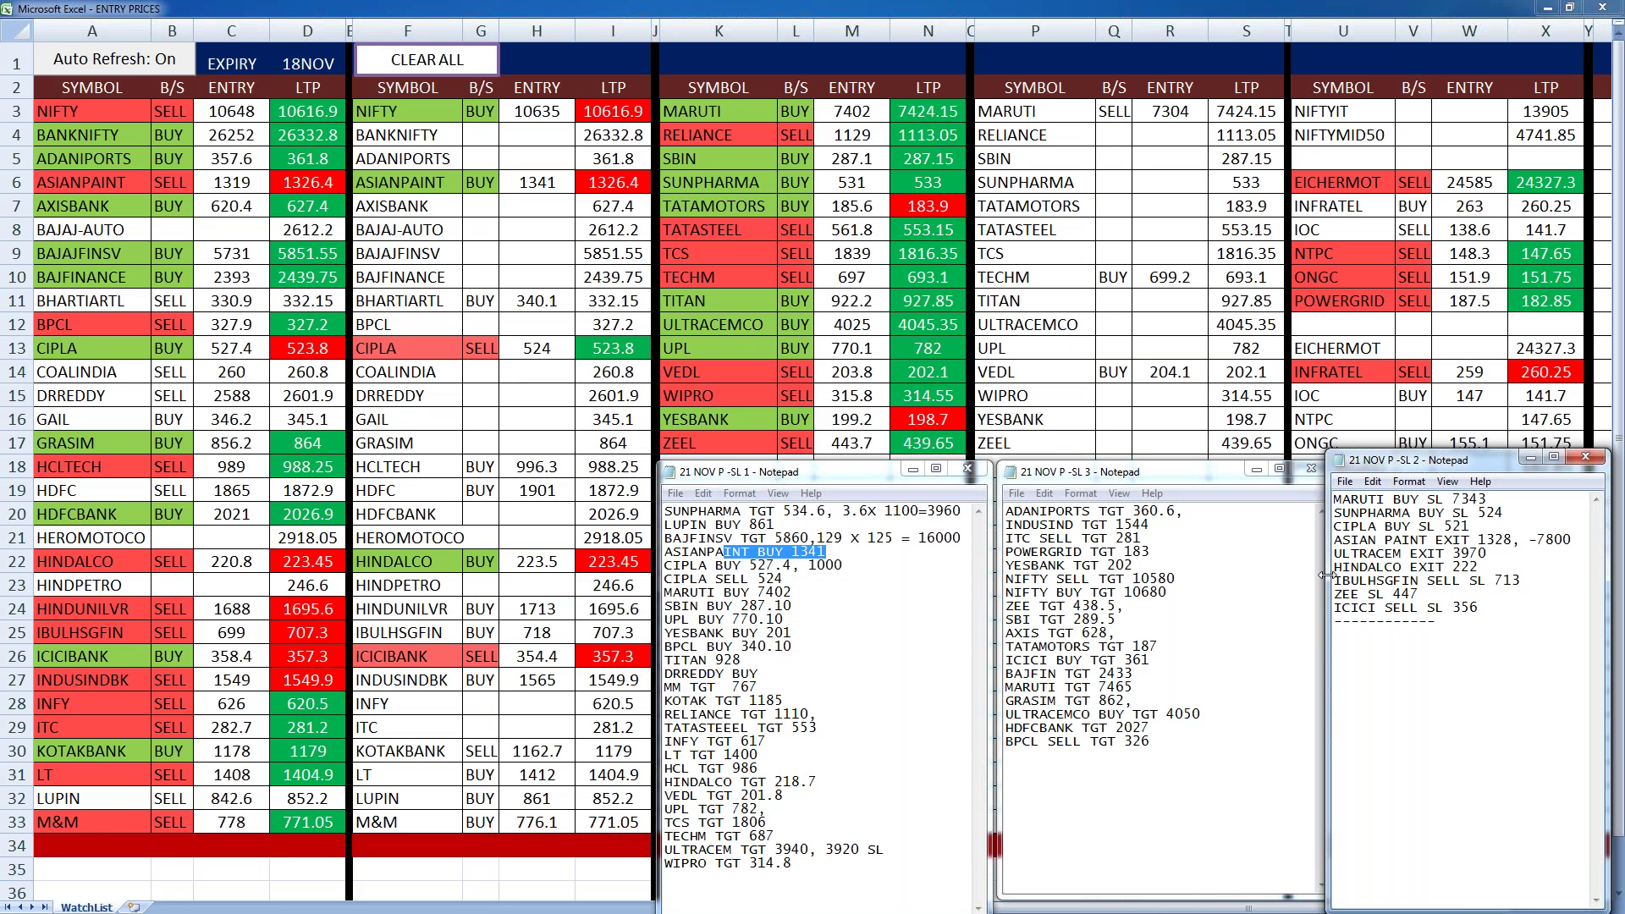
- Append ", 40 X 250= 10000" to the BAJFIN target line in 21 NOV P -SL 3
click(861, 565)
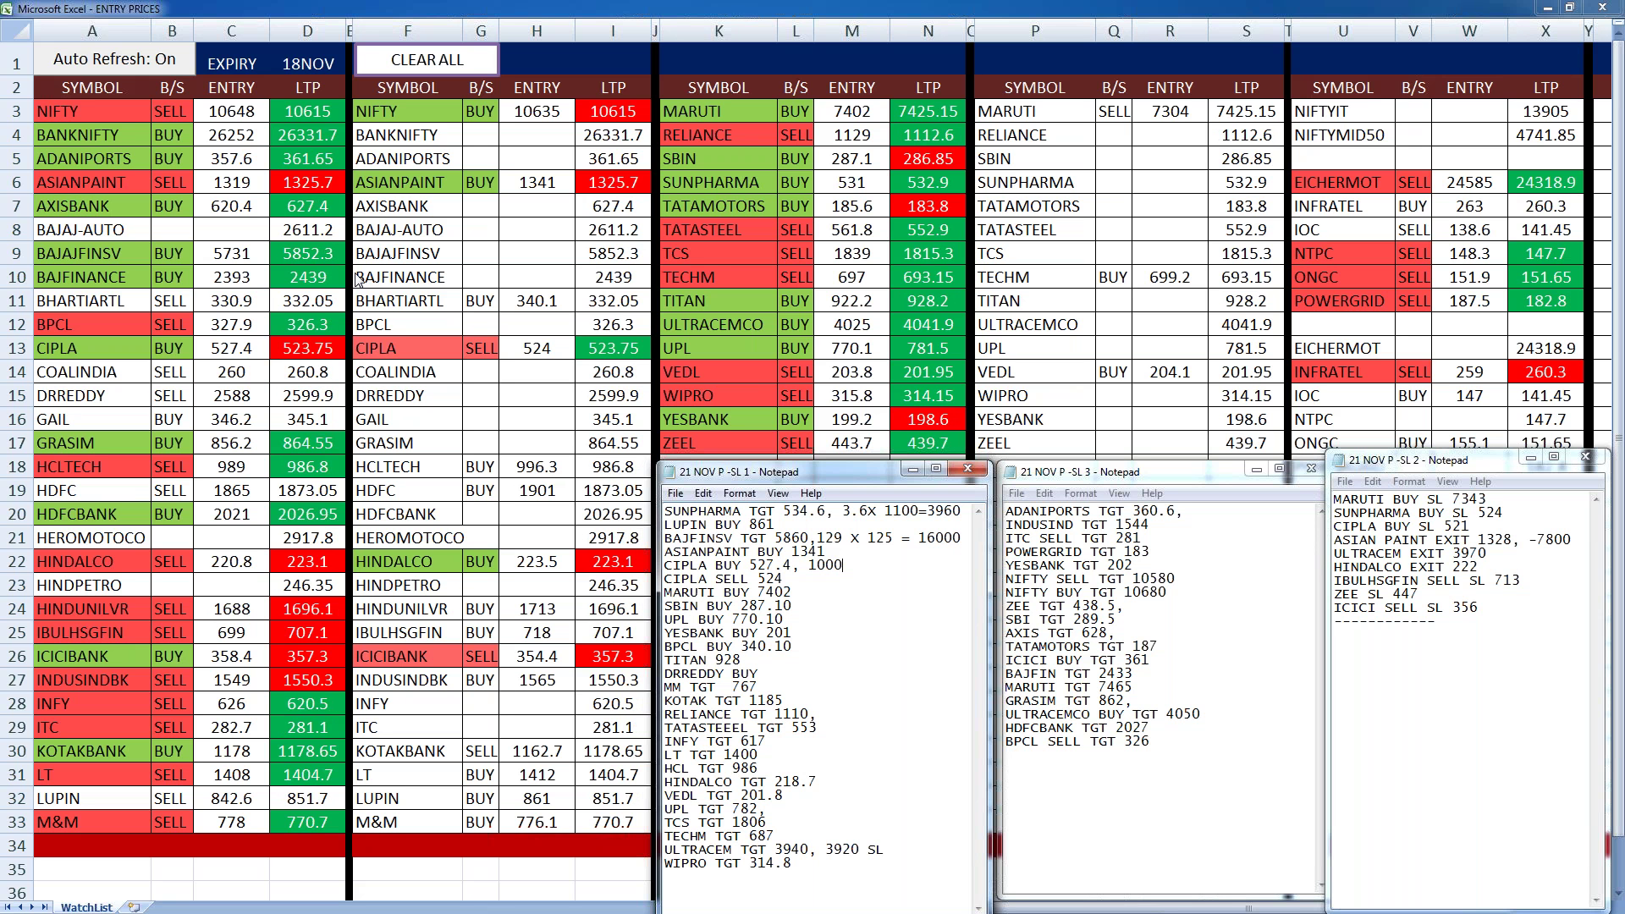
click(1152, 677)
text(,)
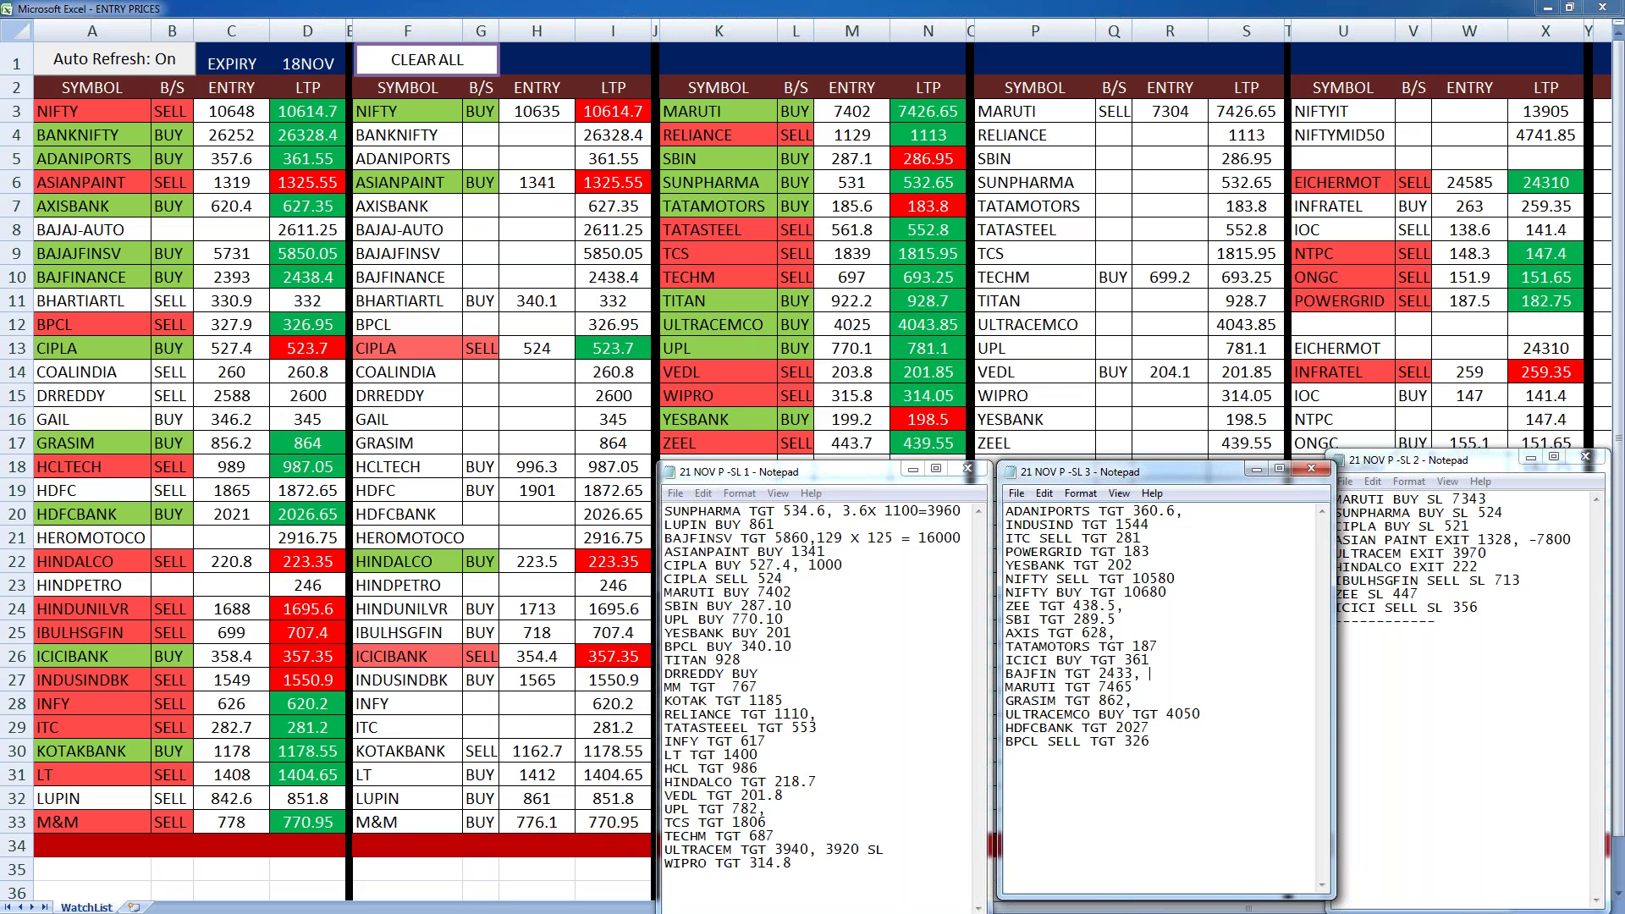
text(40 x )
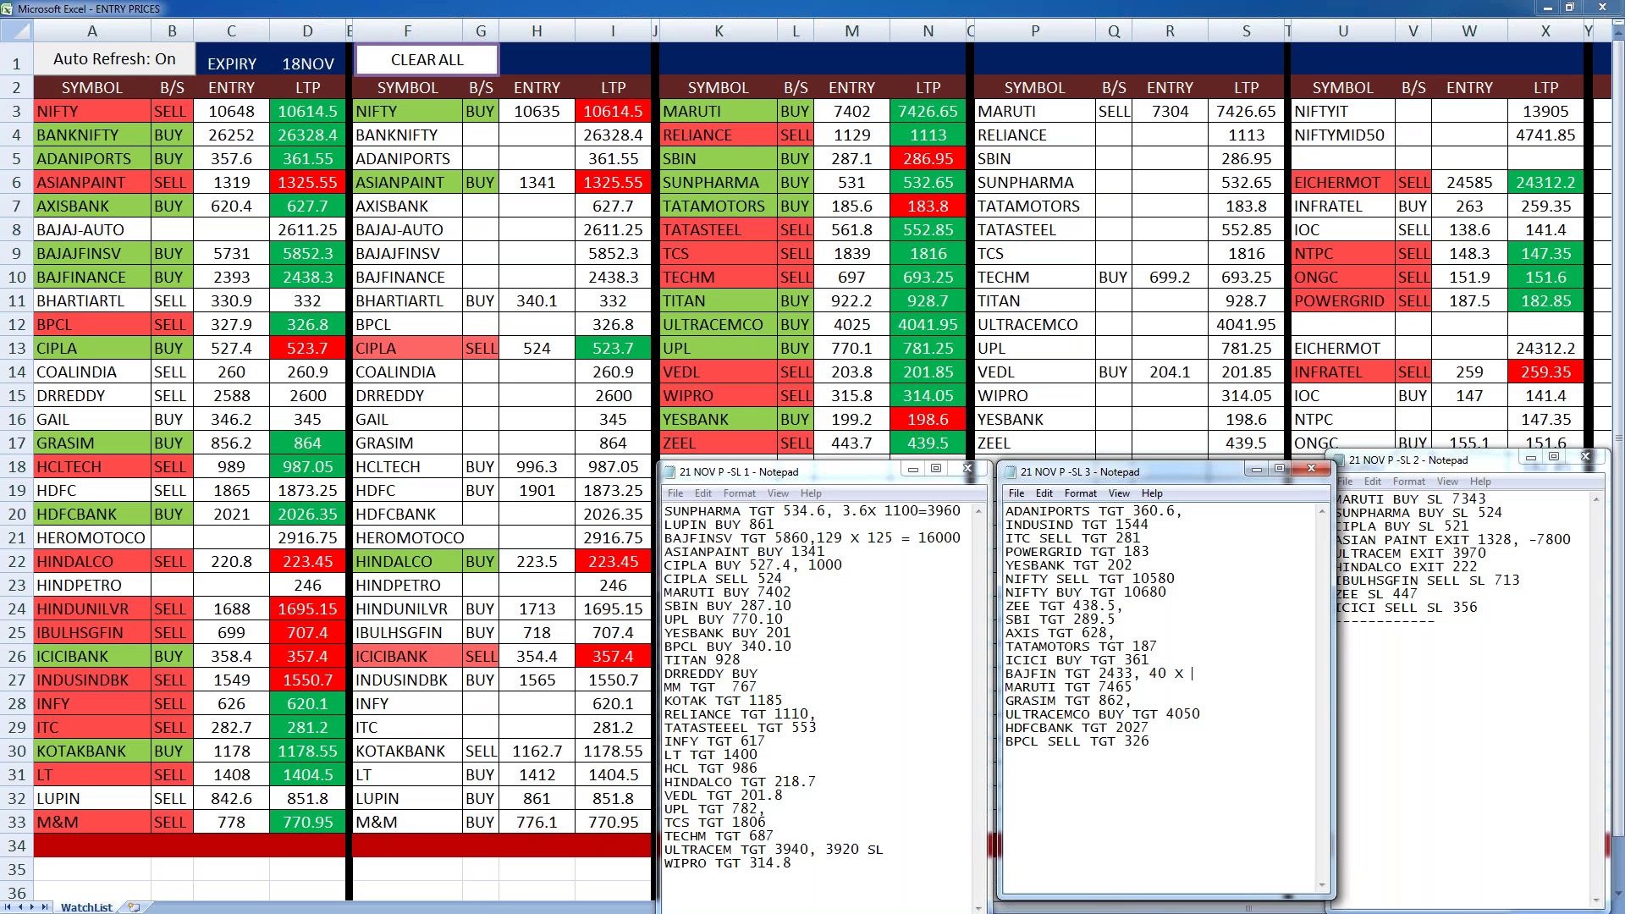
text(250)
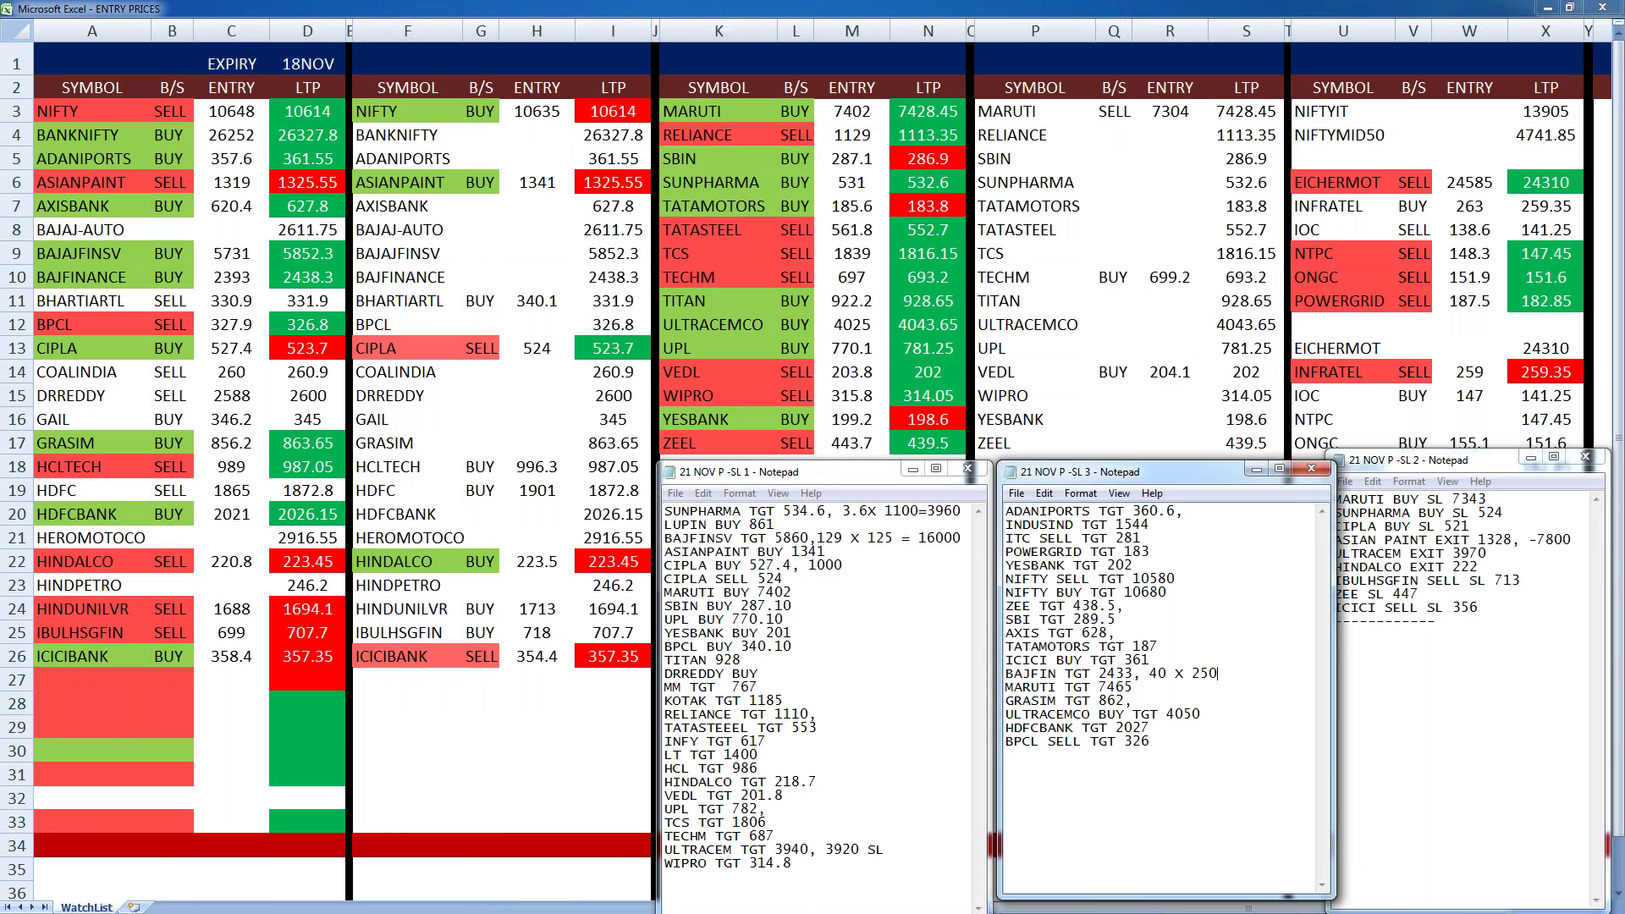
text(= 1000)
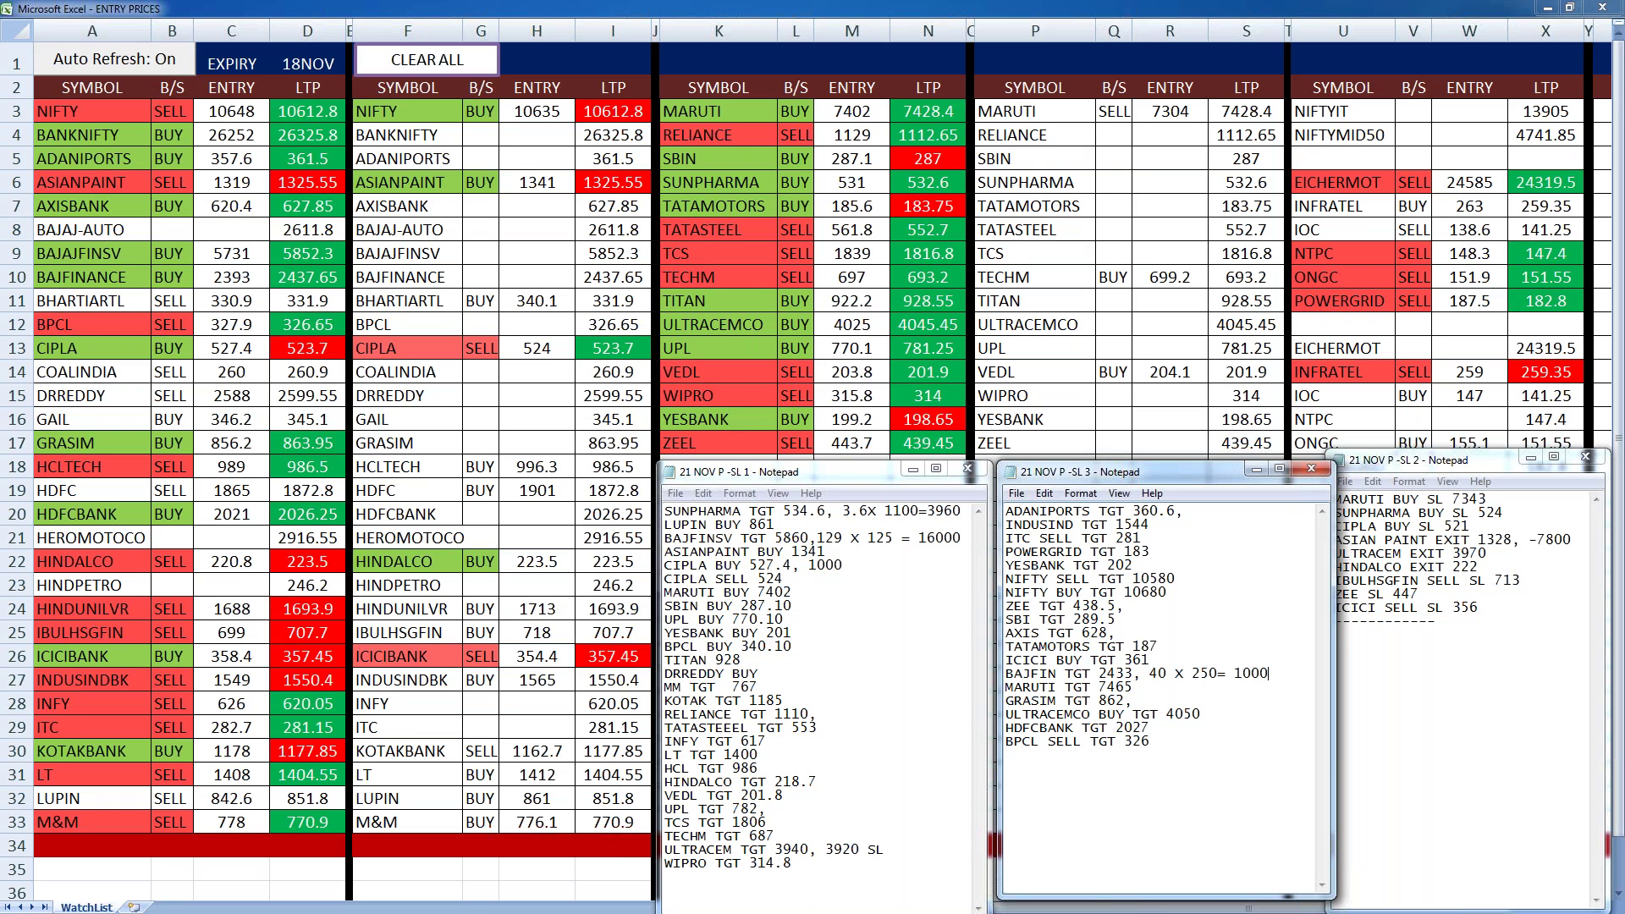
text(0)
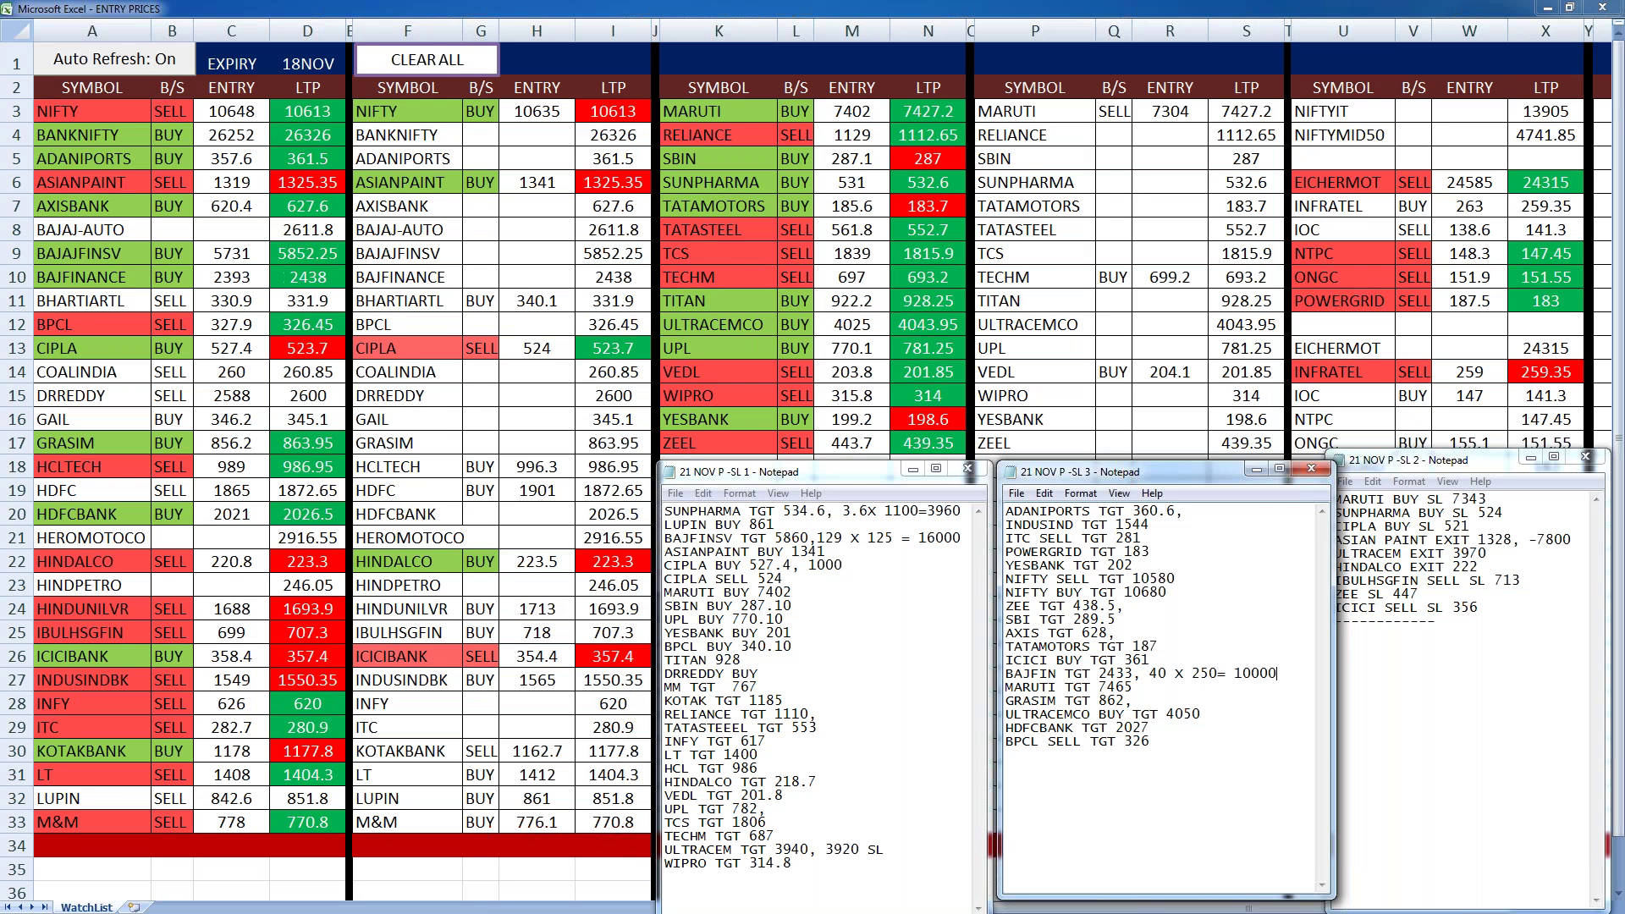
- Append ", 1.9 X 1800 = 3400" to the BPCL SELL target line in 21 NOV P -SL 3
click(1187, 745)
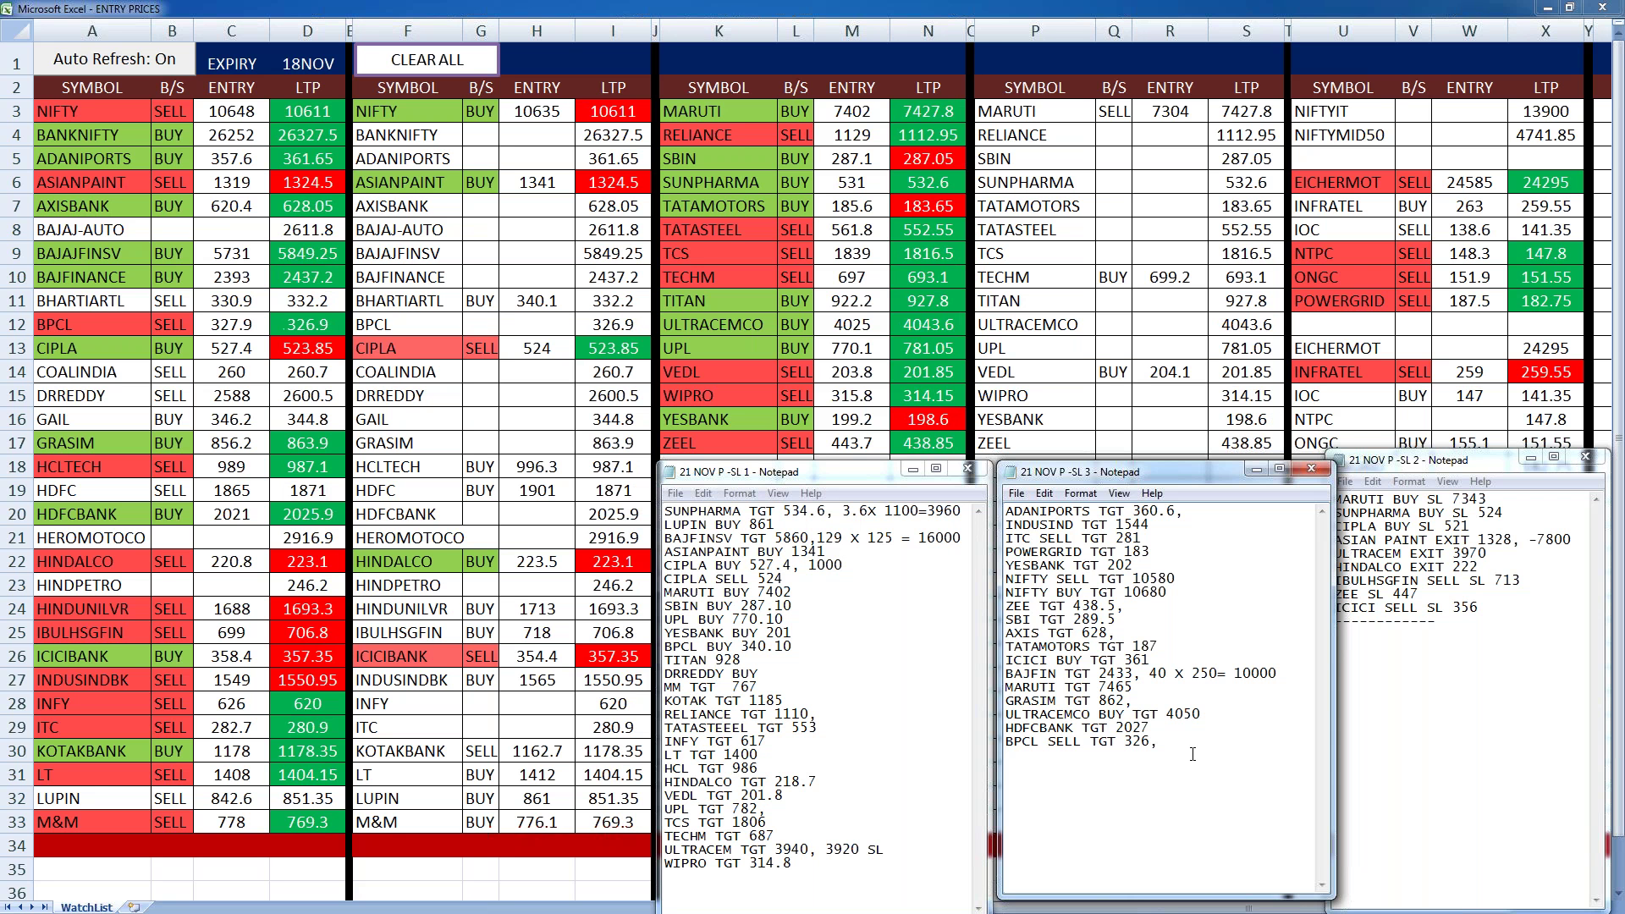
text(1.9 x 1800 = 3)
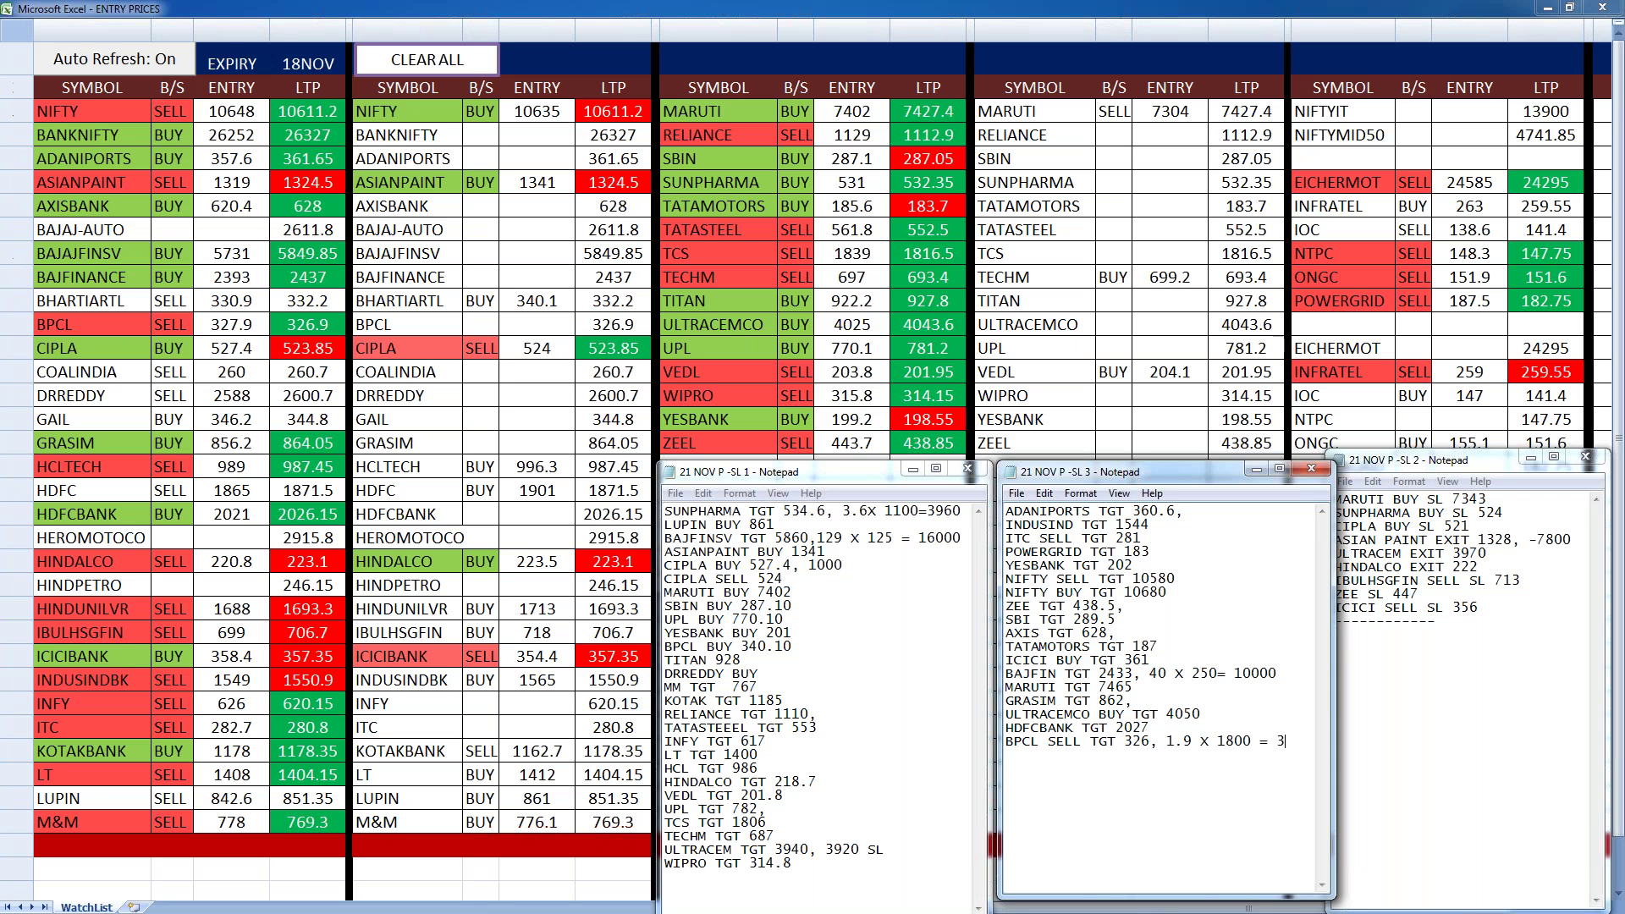
text(4)
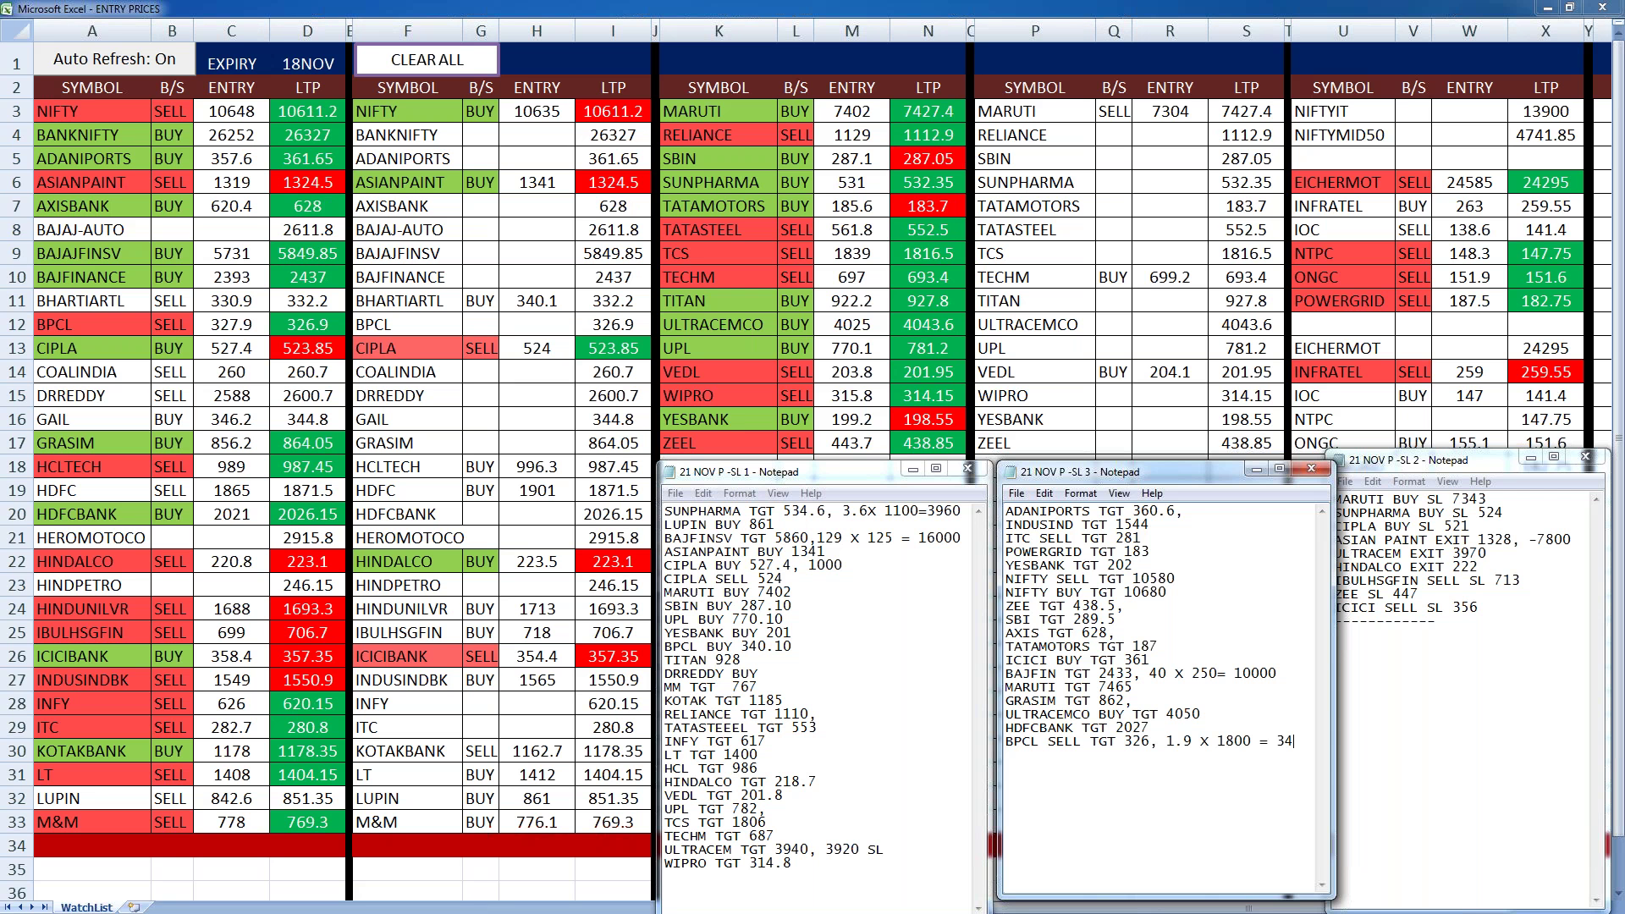
text(00)
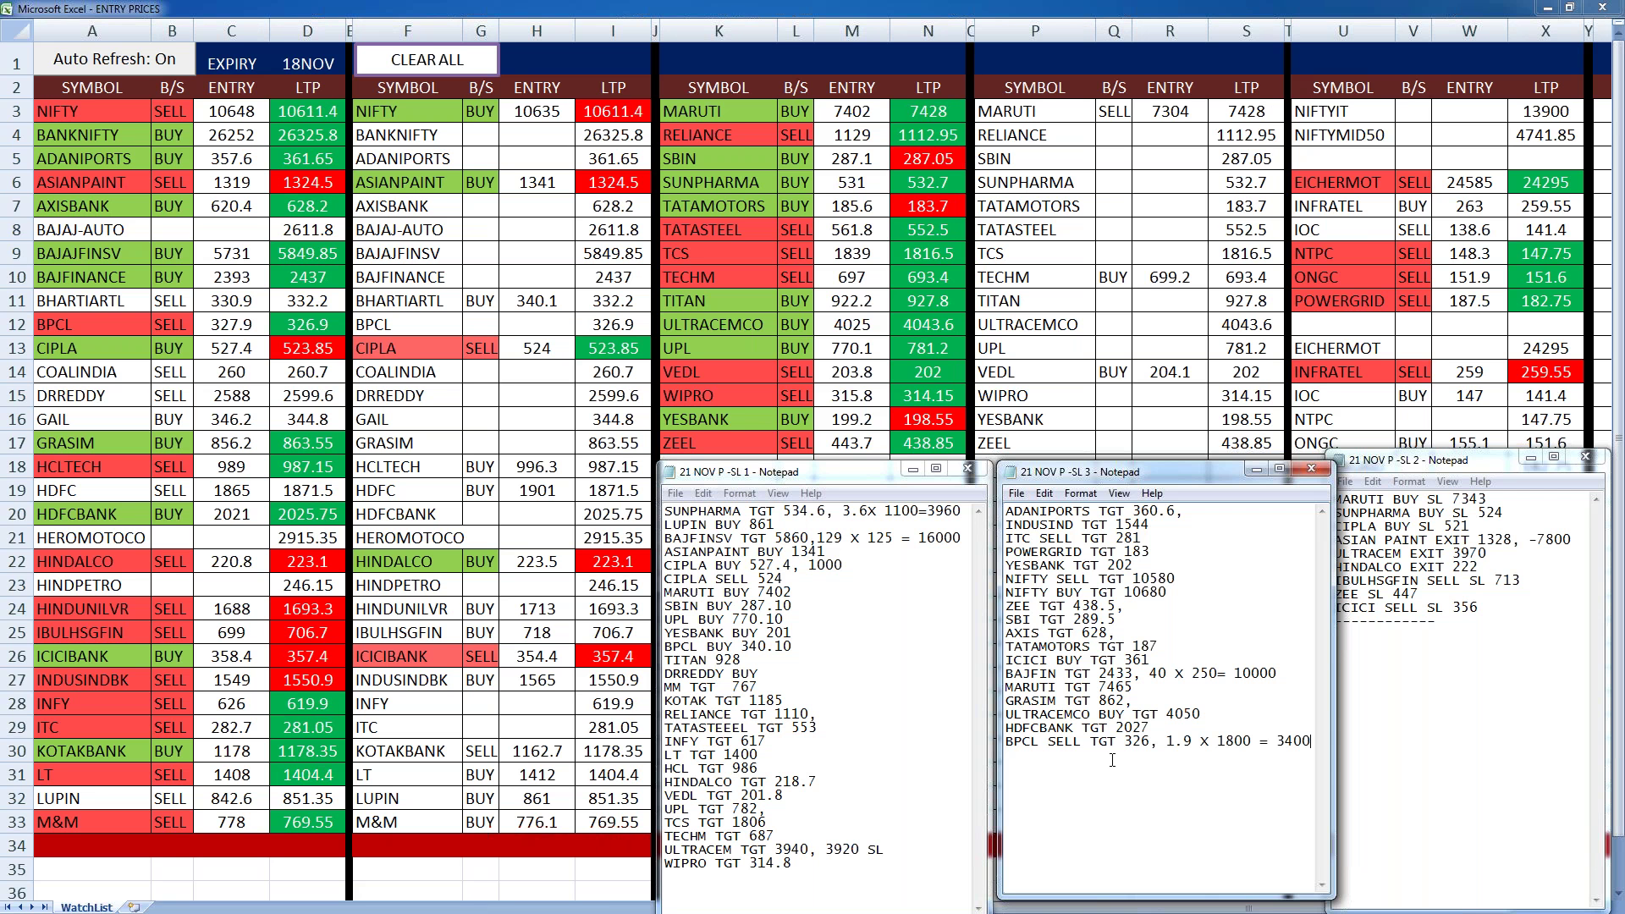
- Append ", 63 X 75 = 4700" to the MARUTI target line in 21 NOV P -SL 3
click(805, 588)
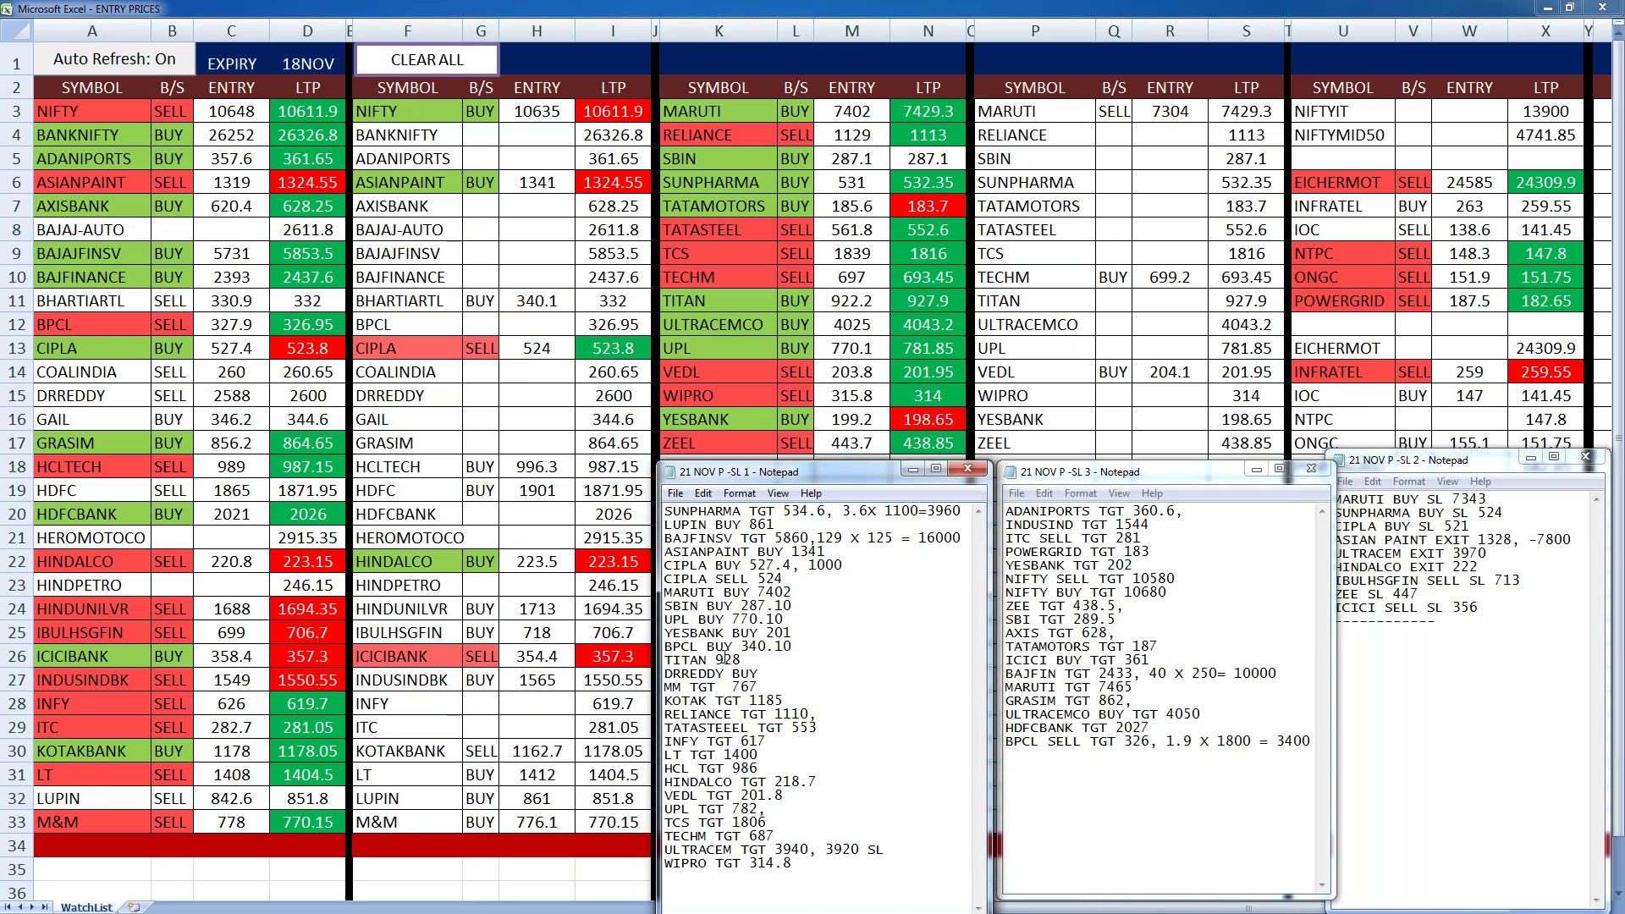
click(796, 596)
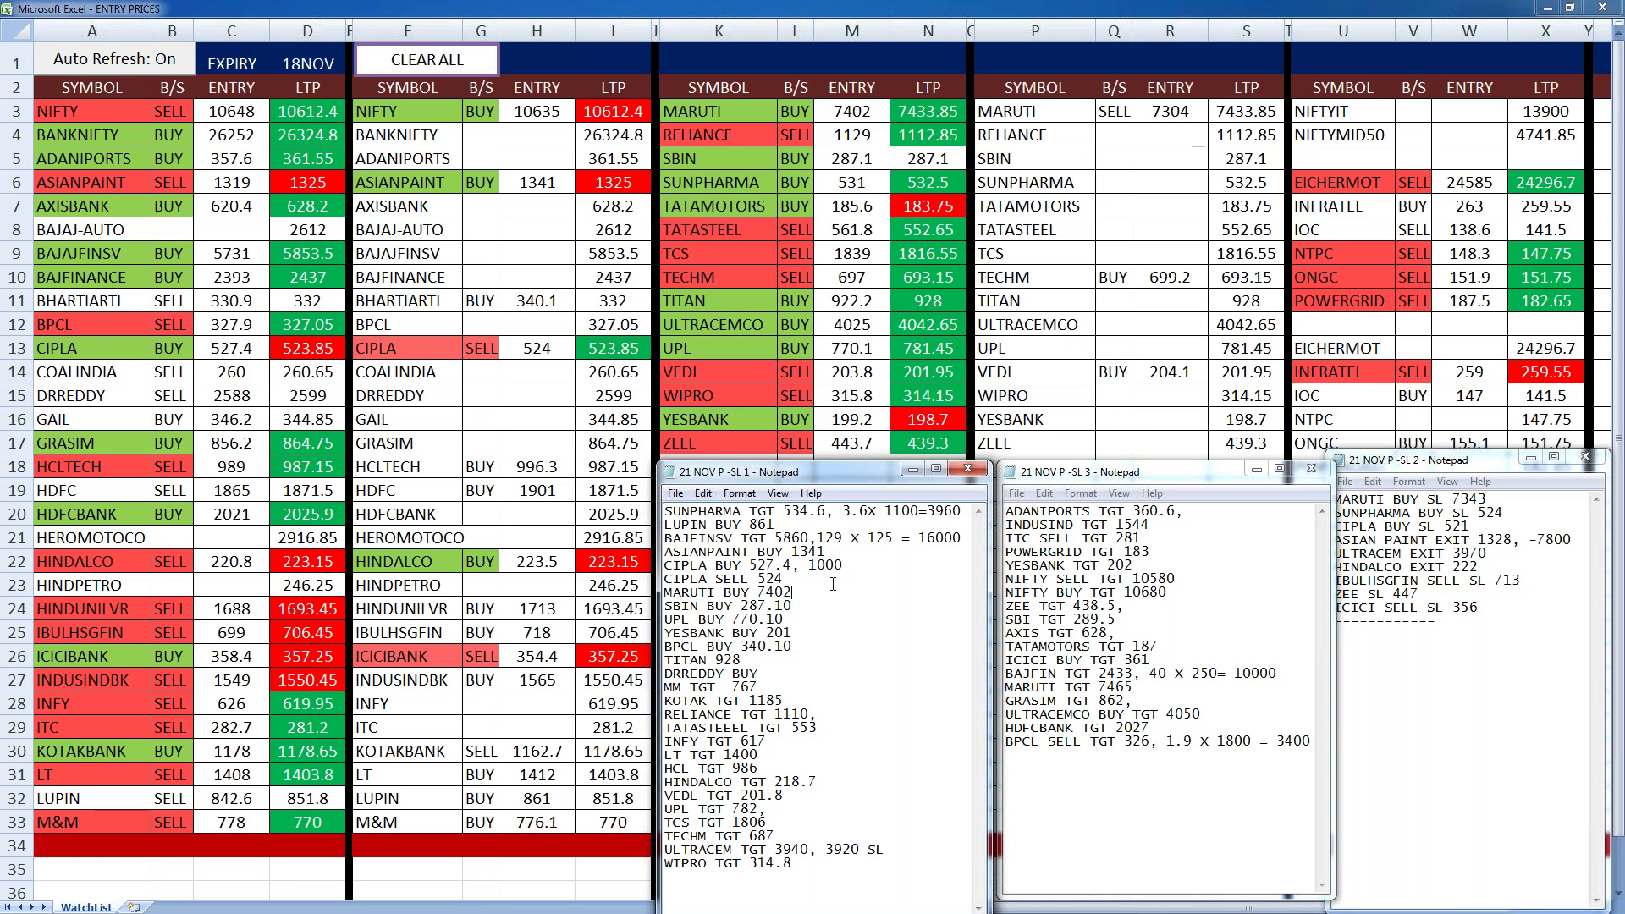
click(1050, 703)
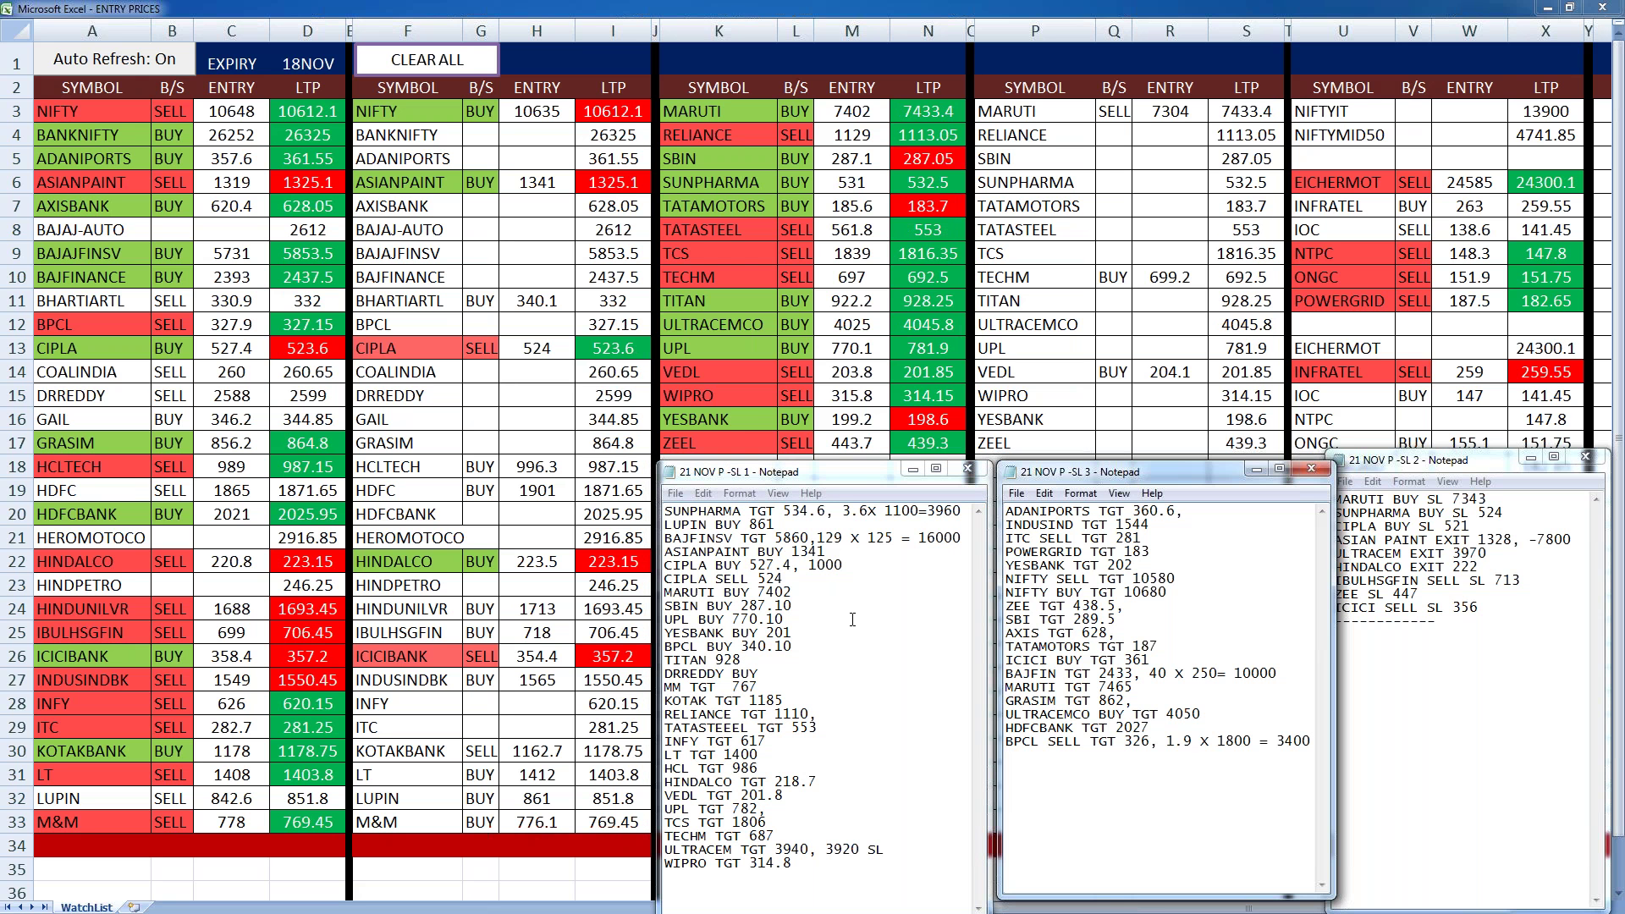
click(1172, 692)
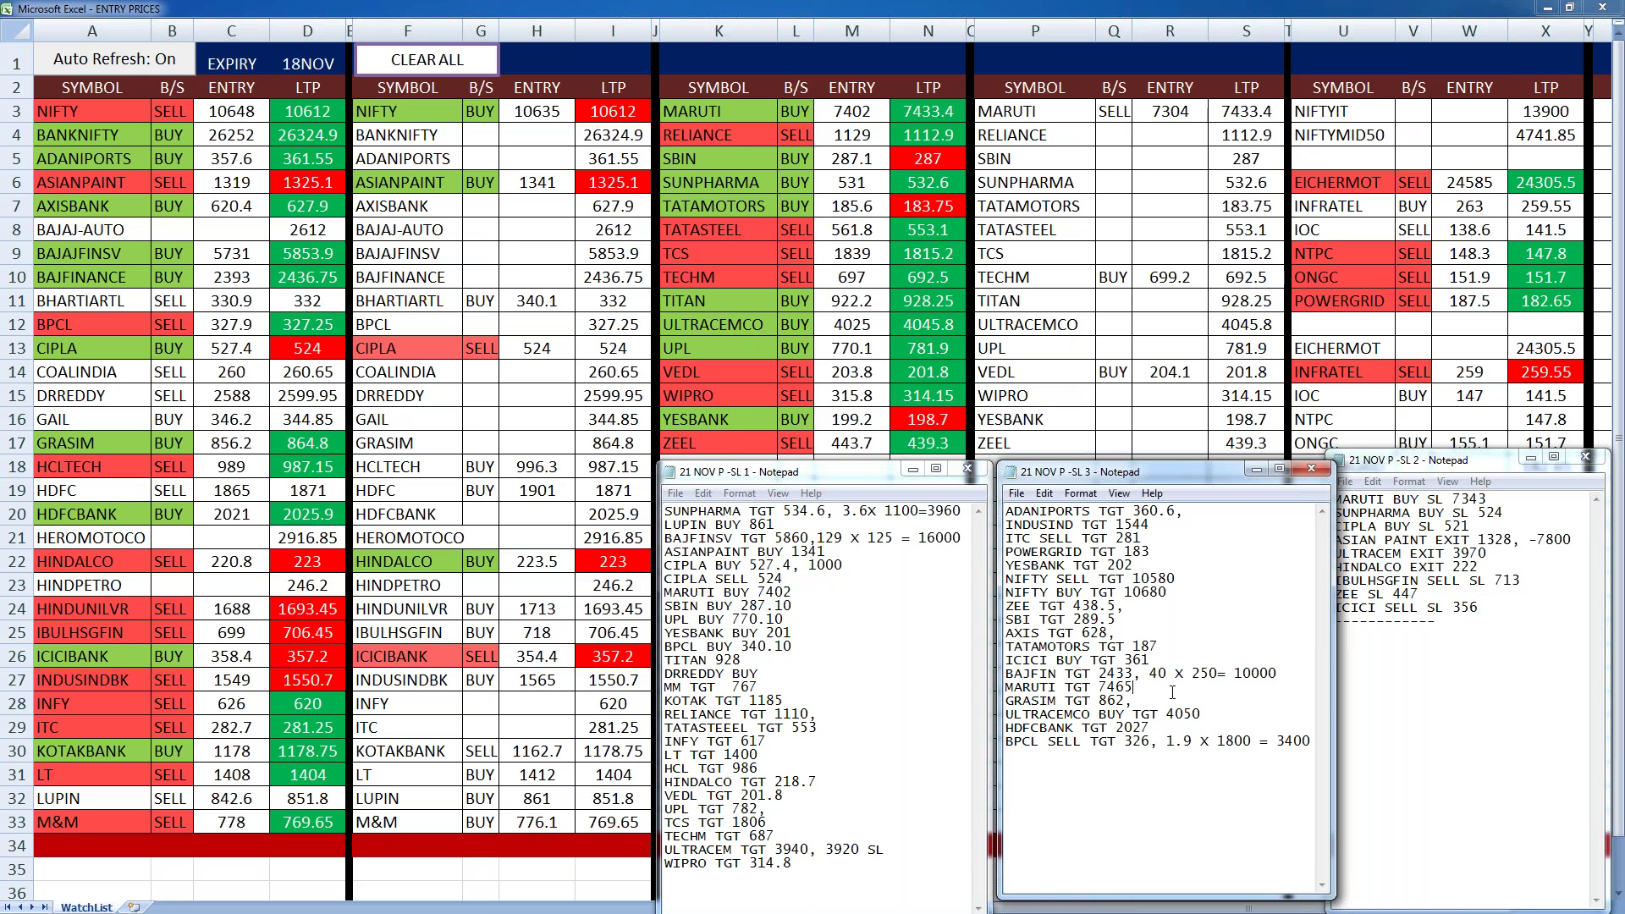
text(,)
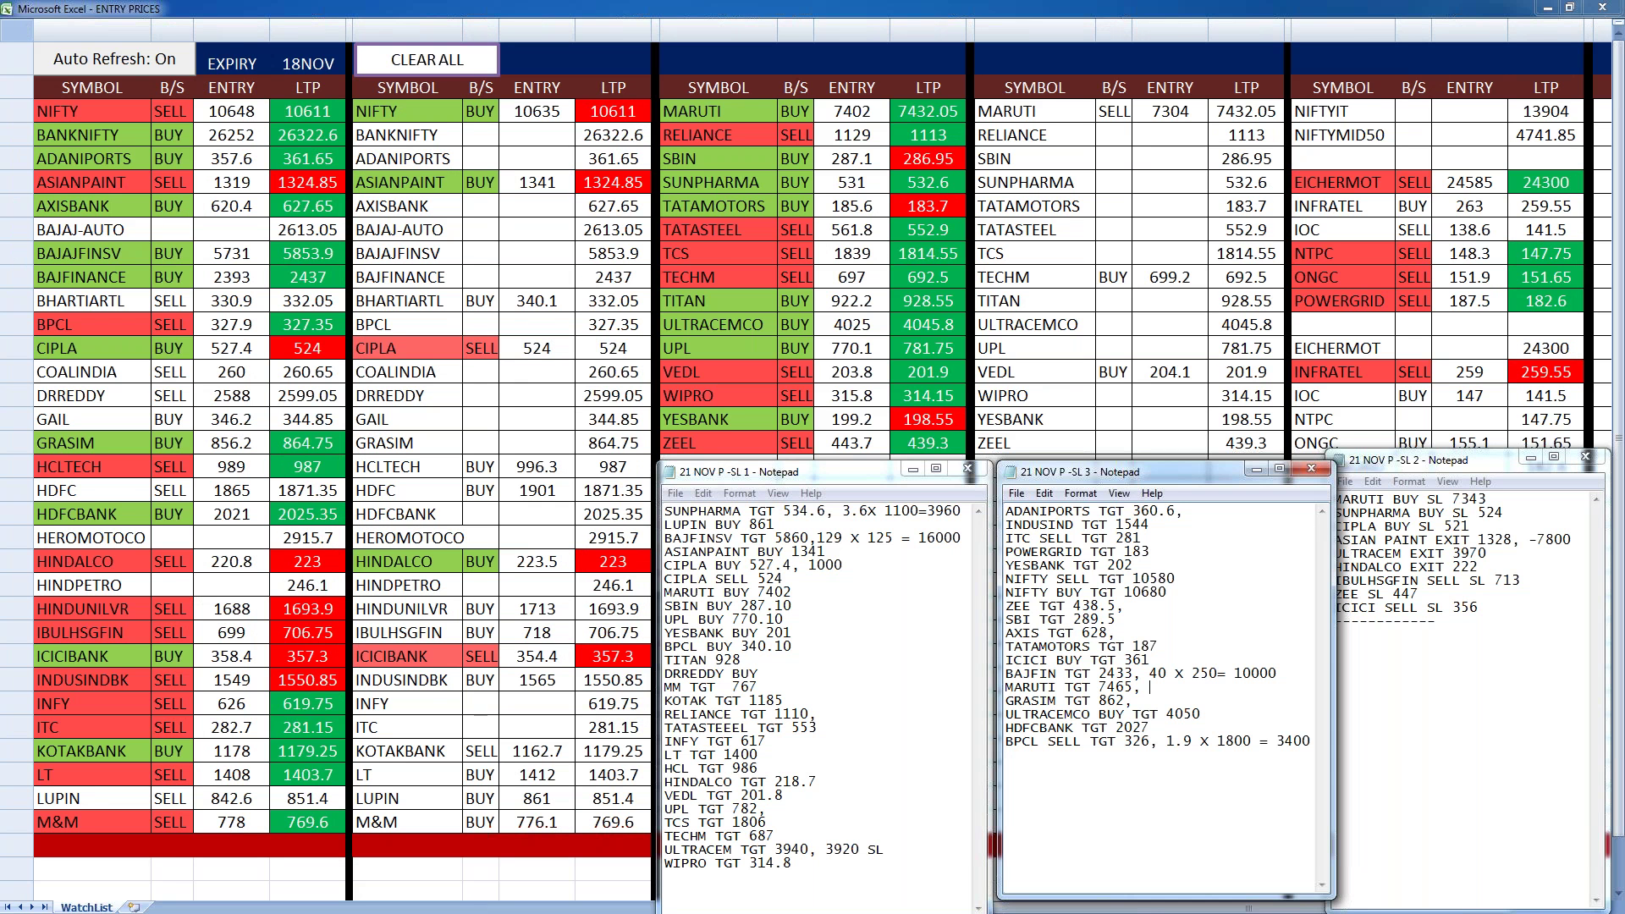
text(63 x 75 = )
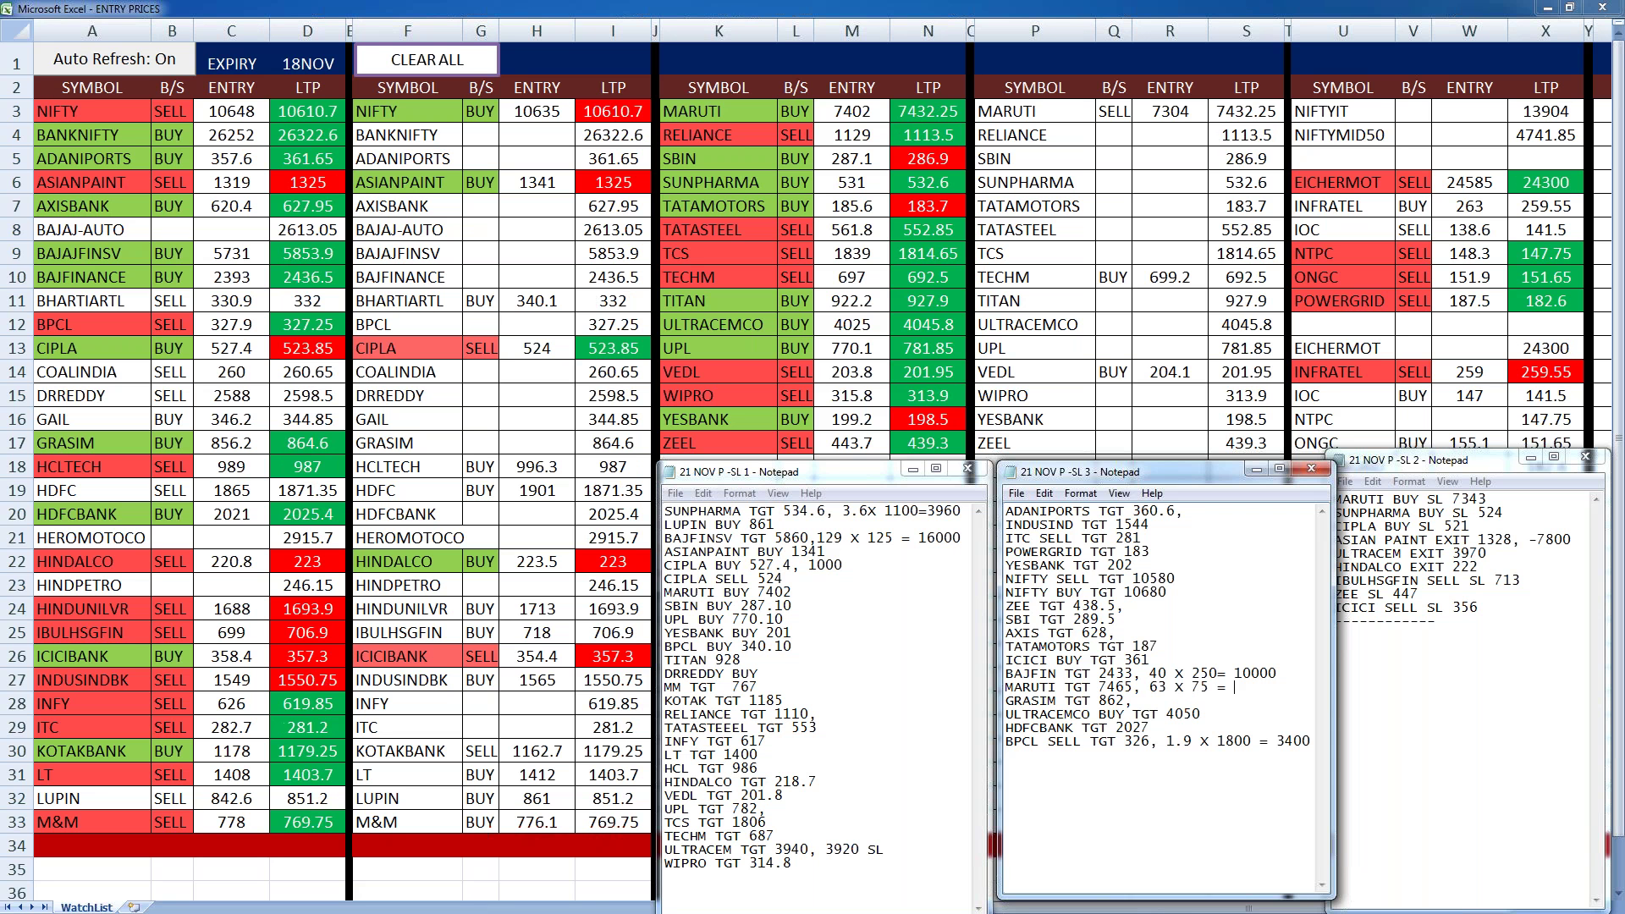
text(47)
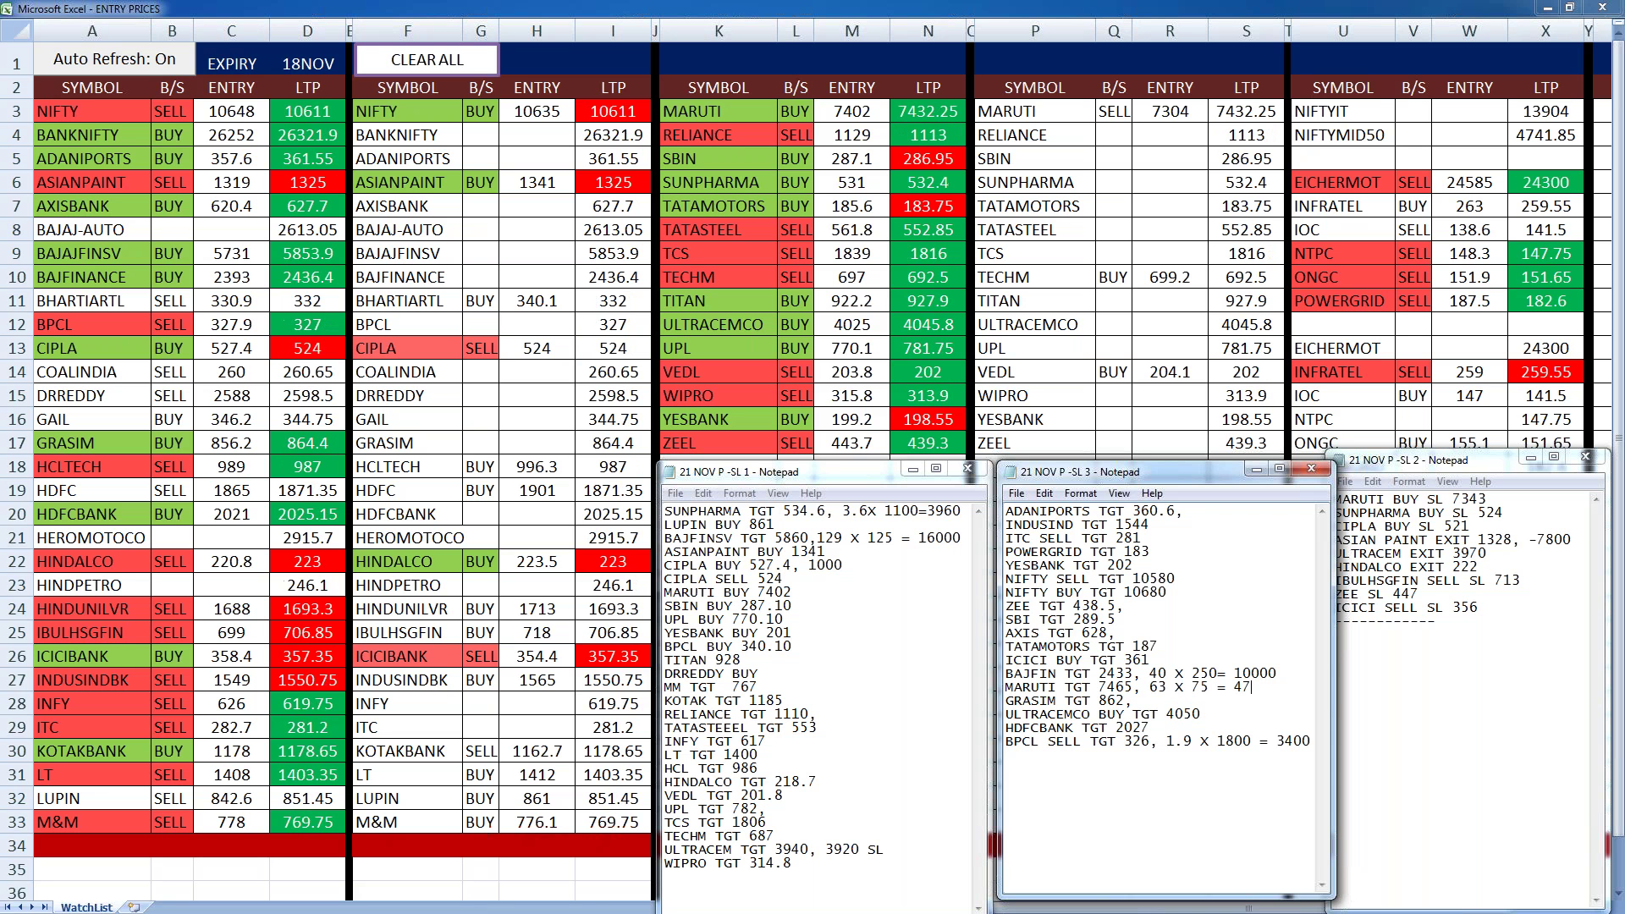
text(00)
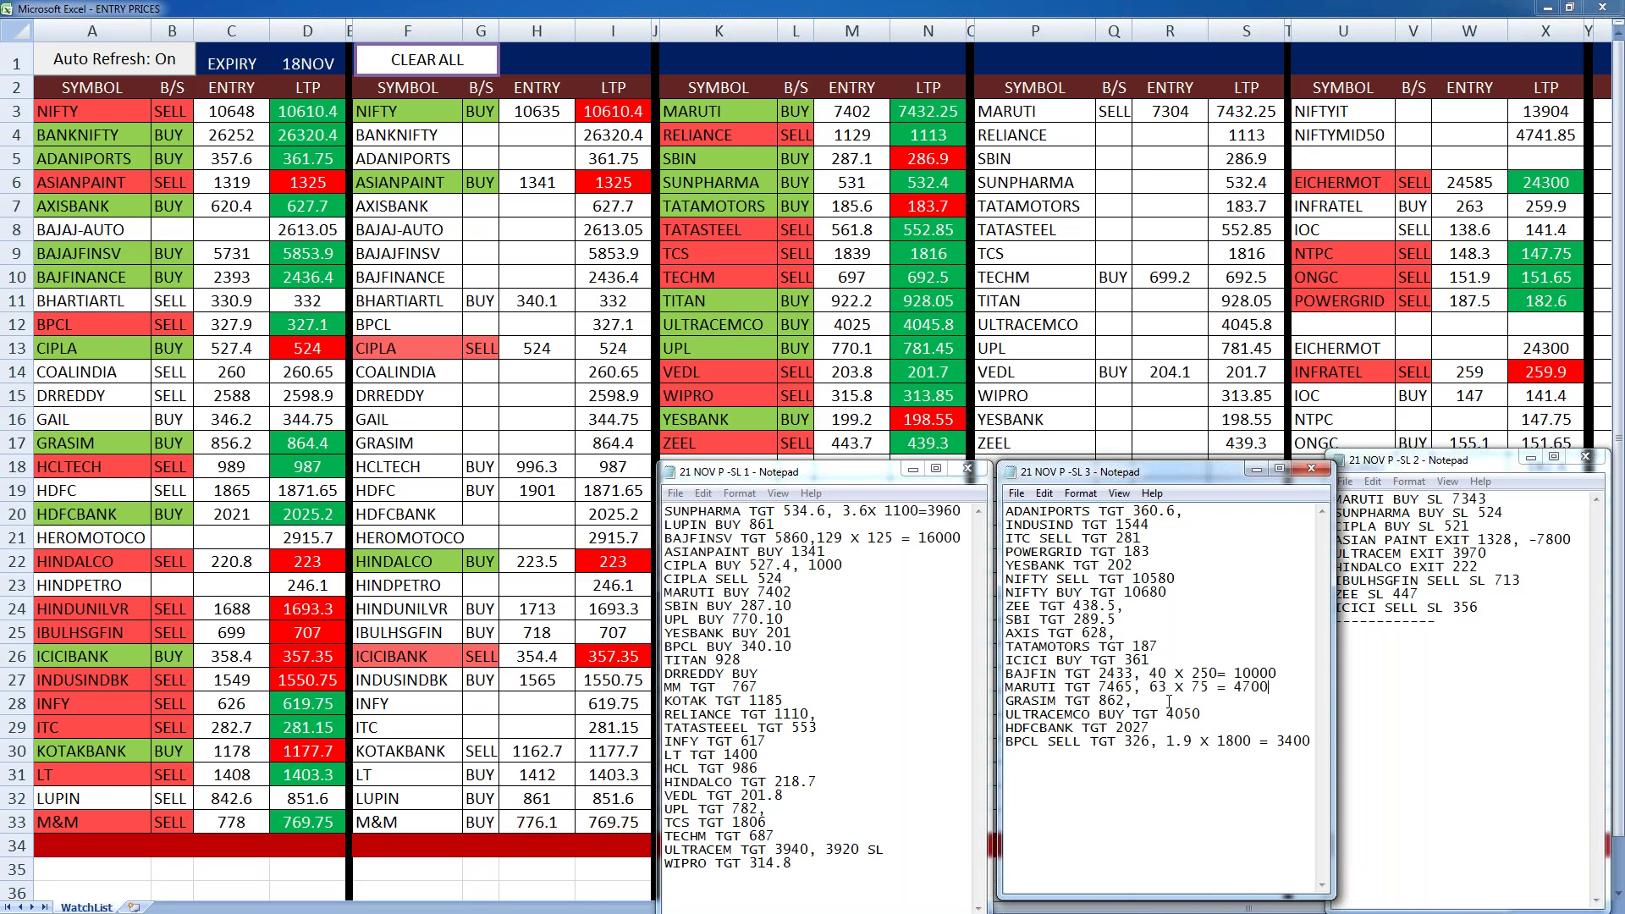
- Change the GRASIM target to 864.2 in 21 NOV P -SL 3 and complete its line with "8 X 750 = 6000"
click(1165, 702)
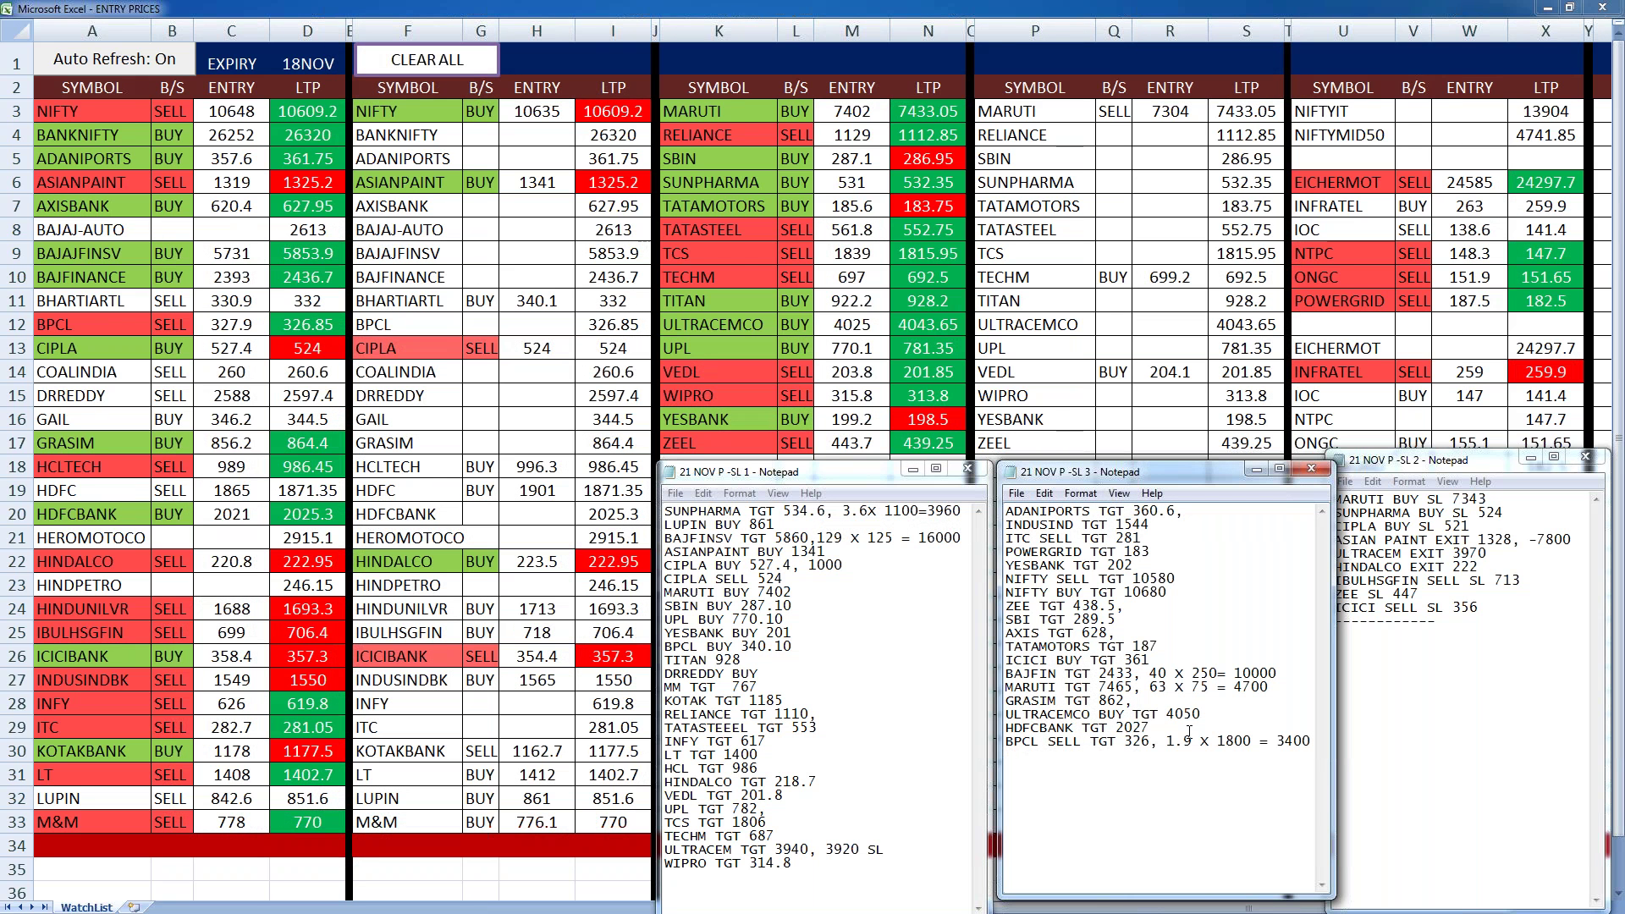
text(8 X)
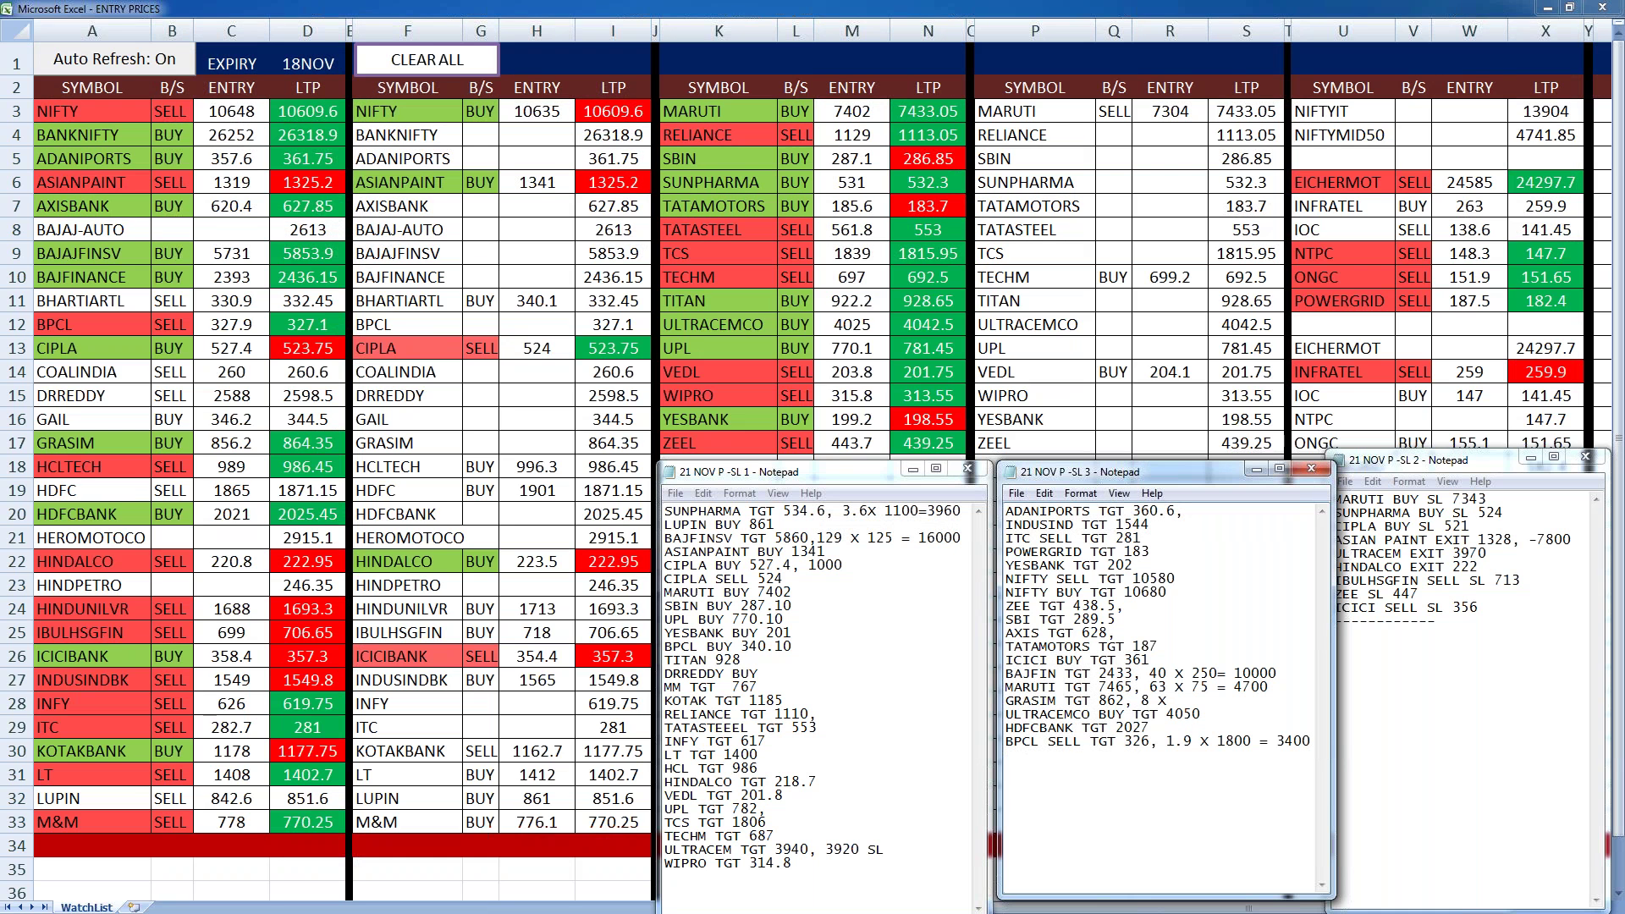
drag(1124, 700, 1102, 702)
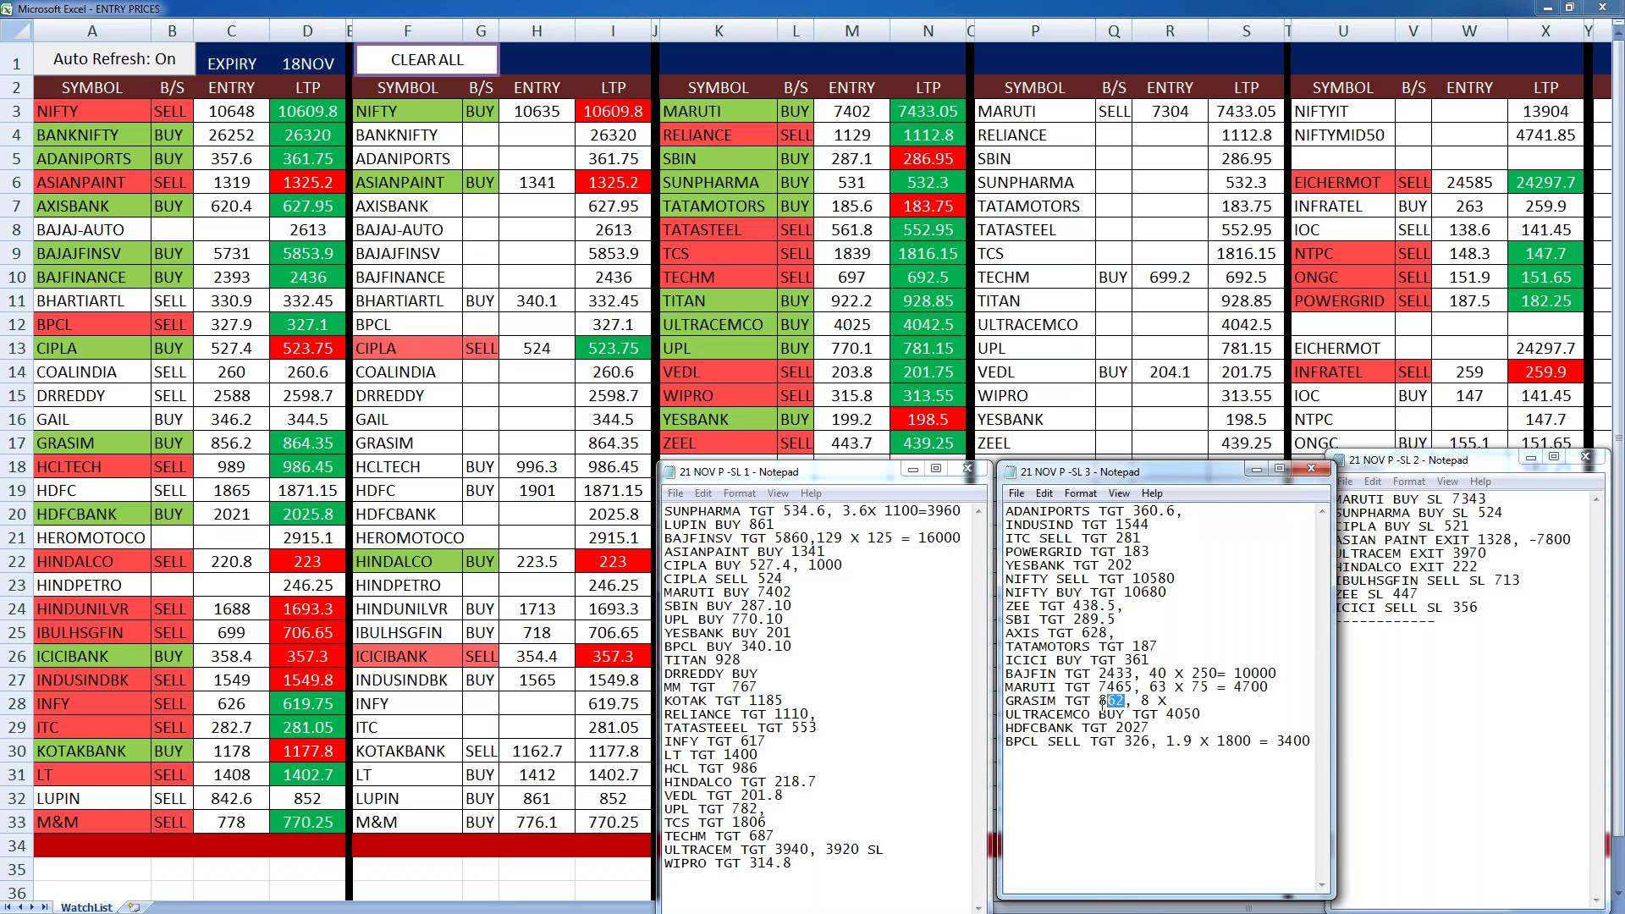
text(64)
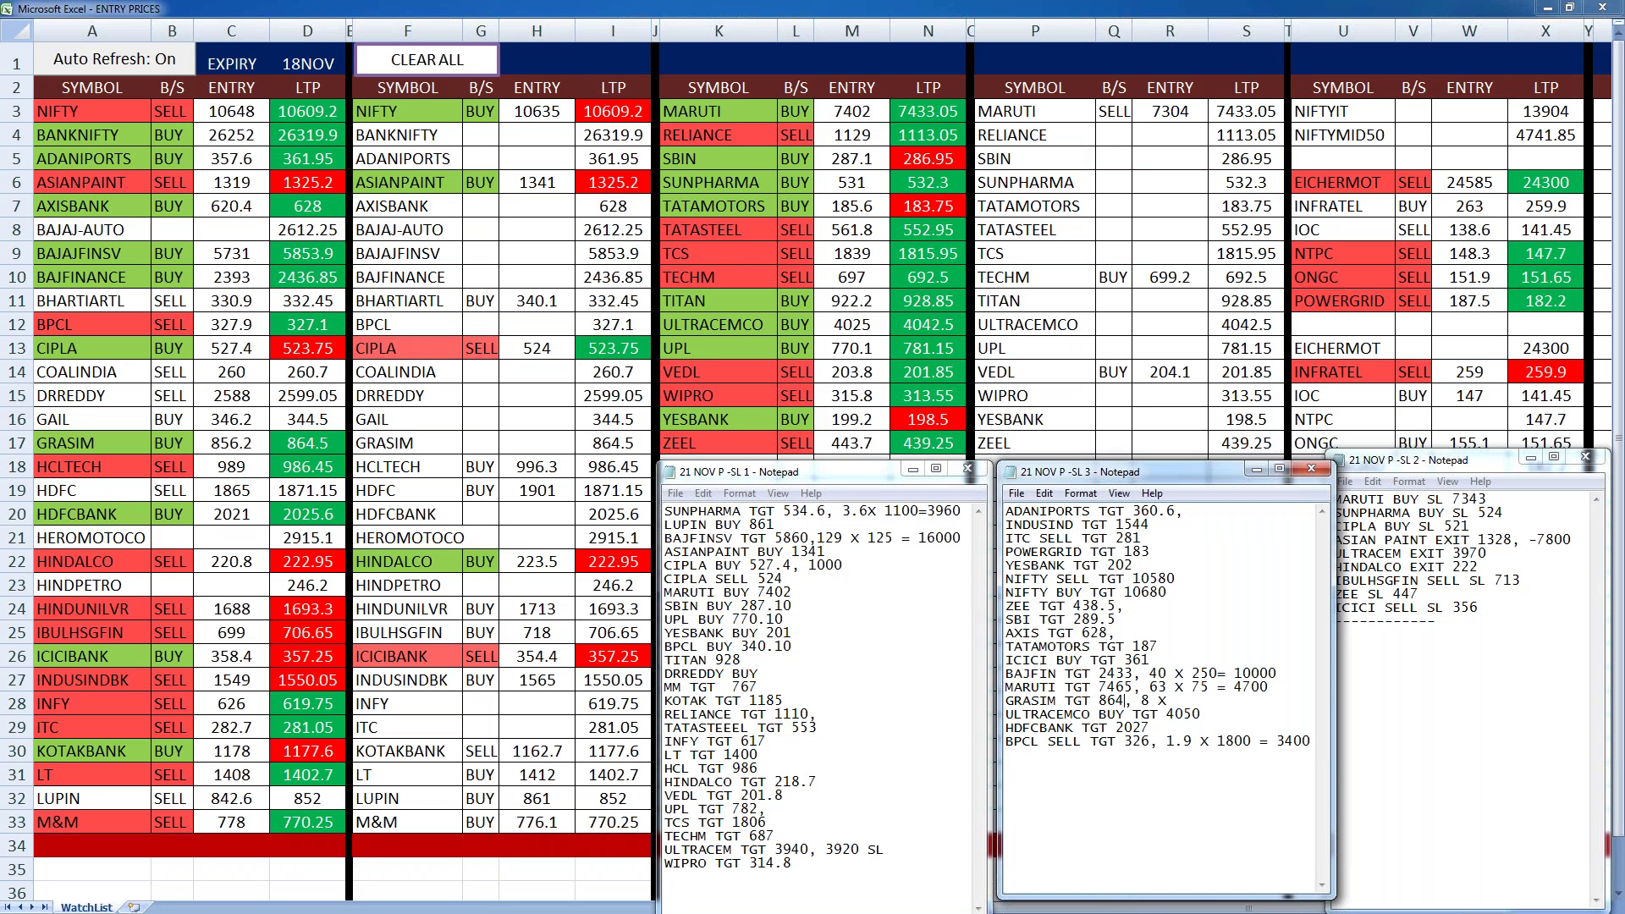
text(.2)
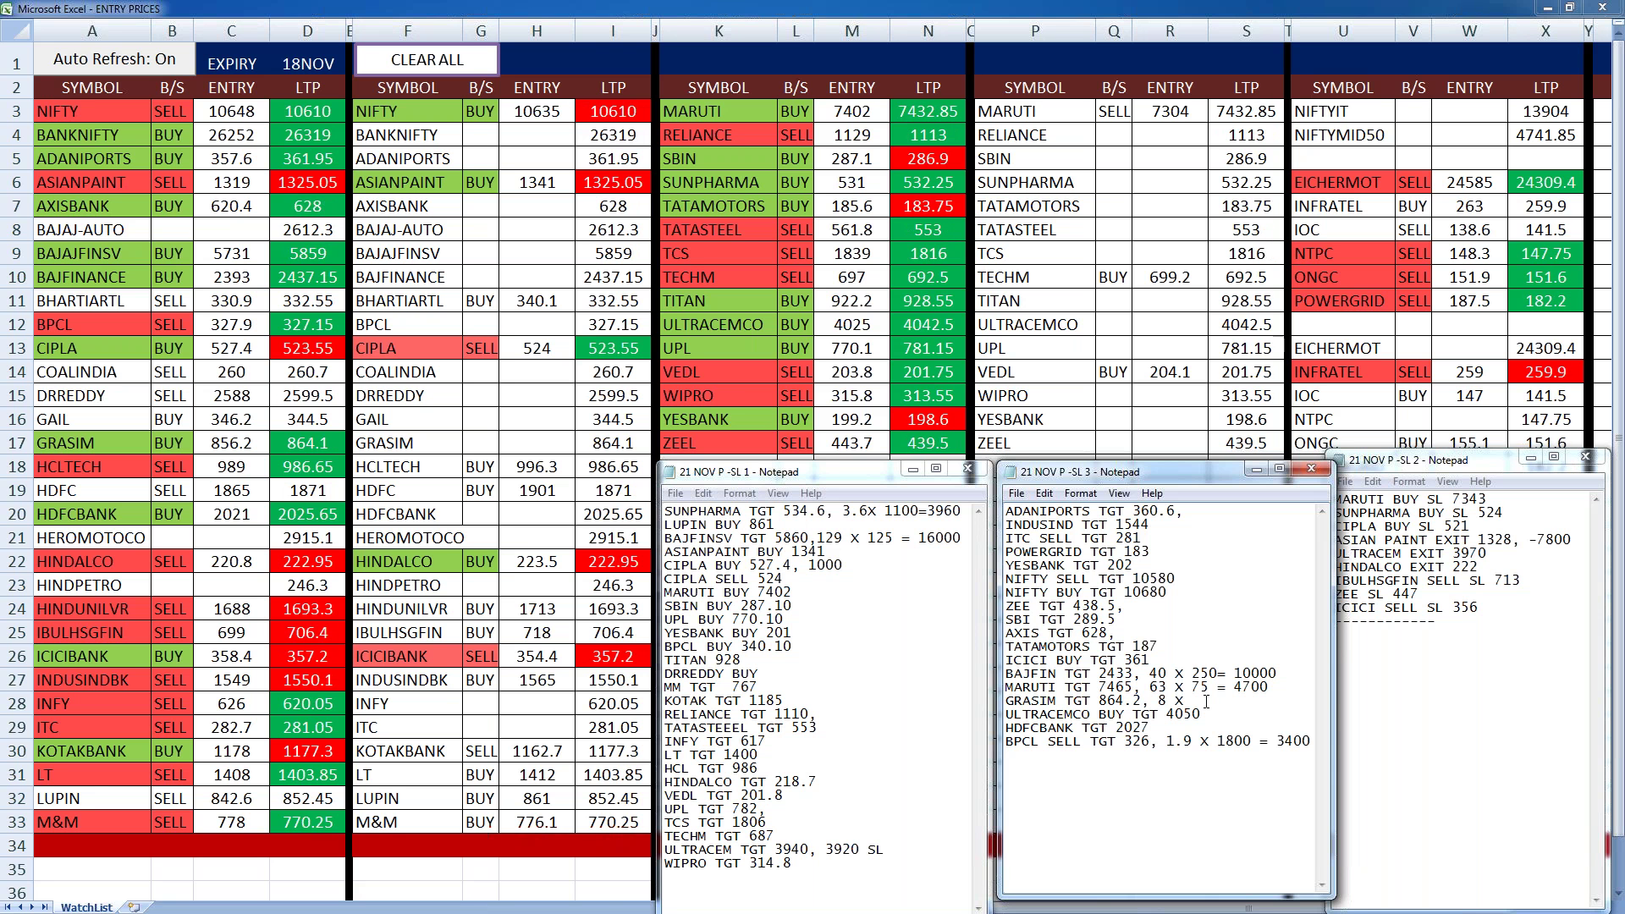
text(75)
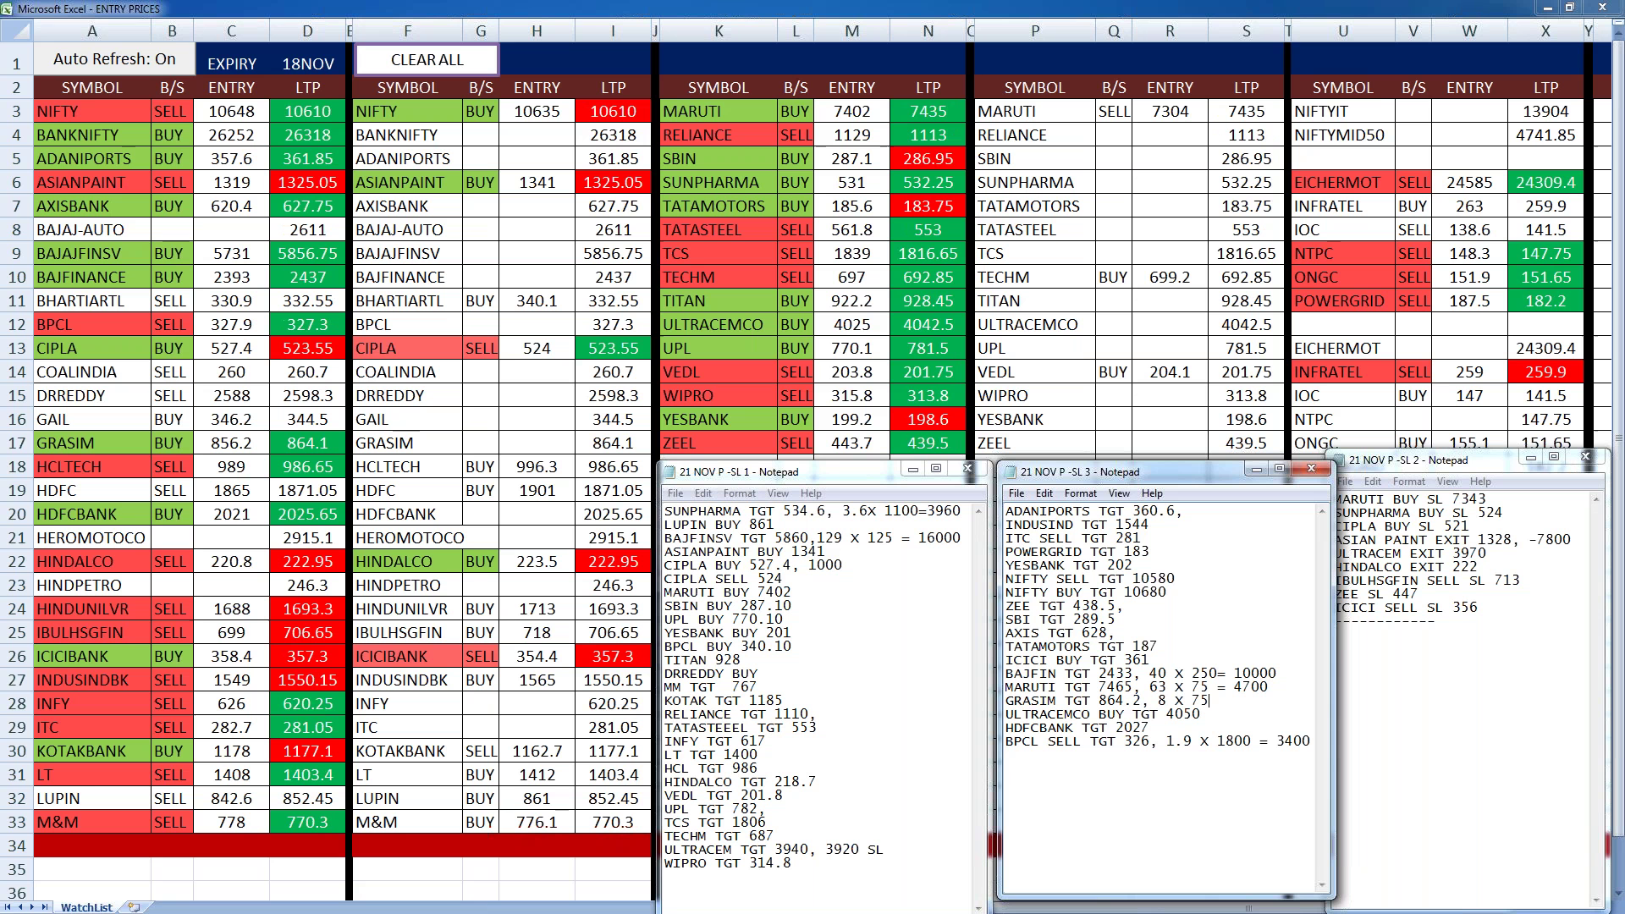
text(0 =)
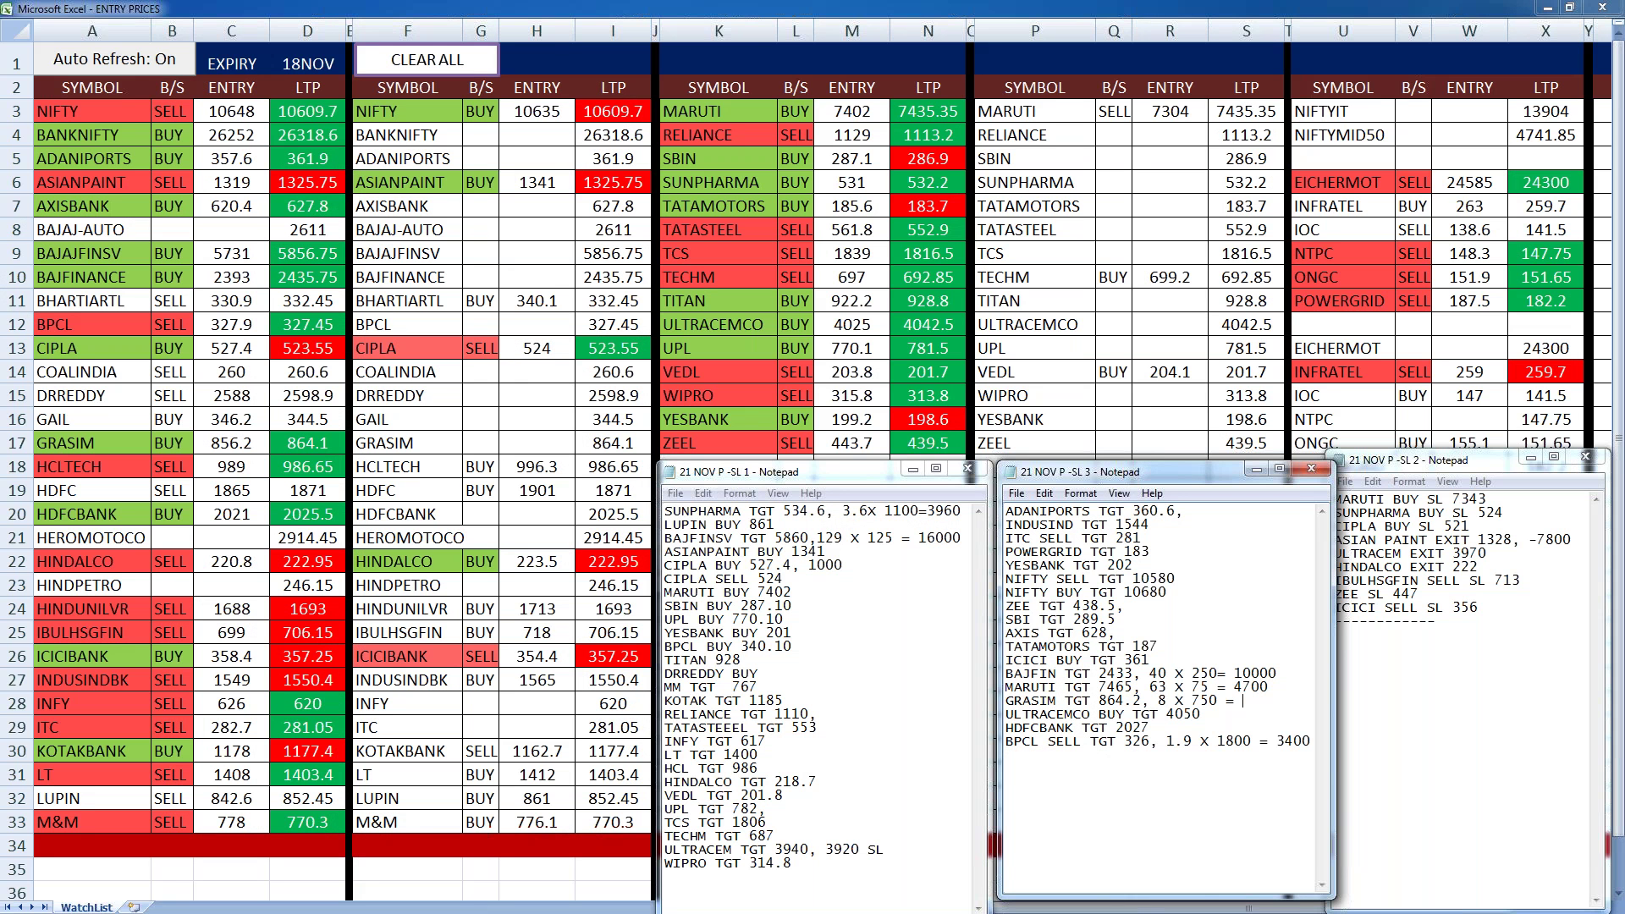
text(6000)
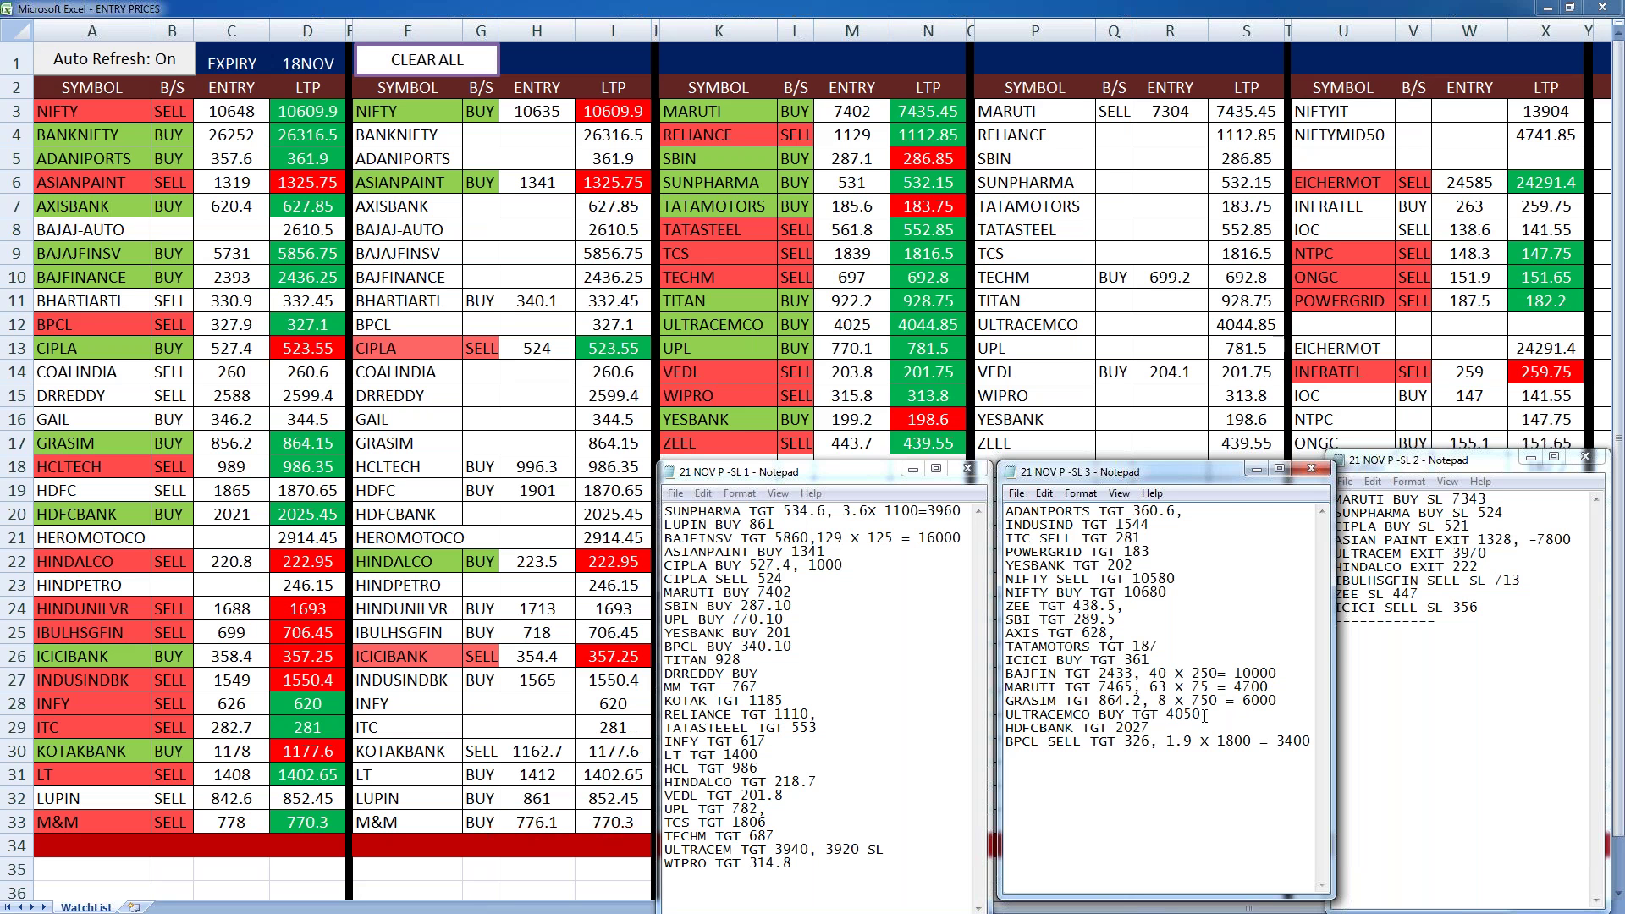
- Append ", 25 X 200= 5000" to the ULTRACEMCO target line and shorten its label to "ULTRA" in 21 NOV P -SL 3
text(, 25 X )
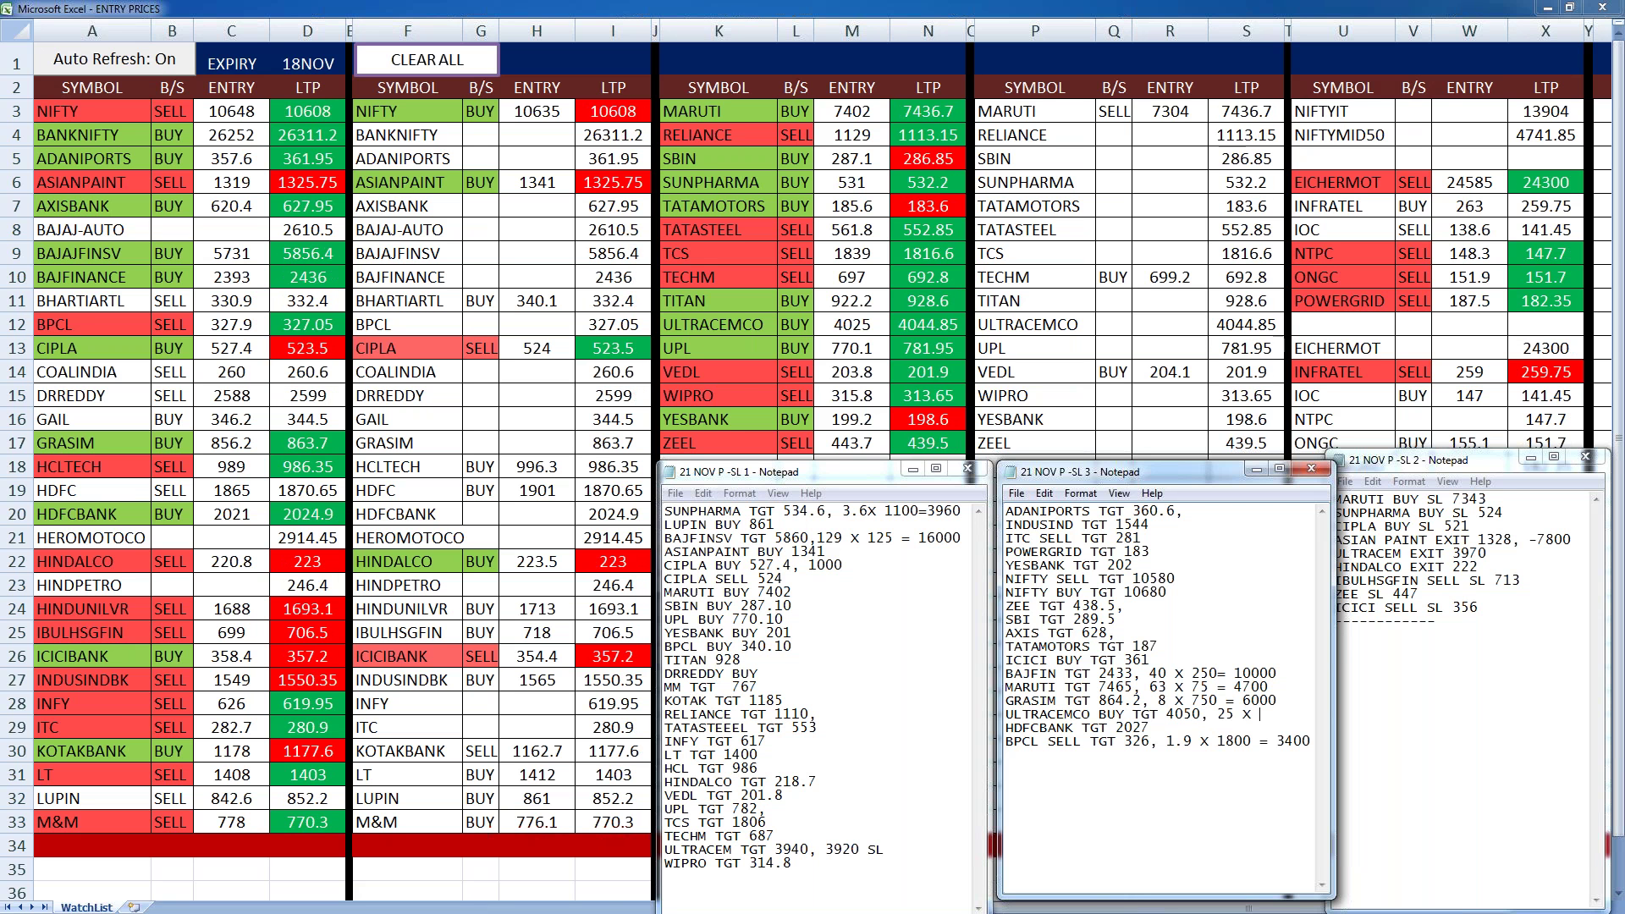
text(200=)
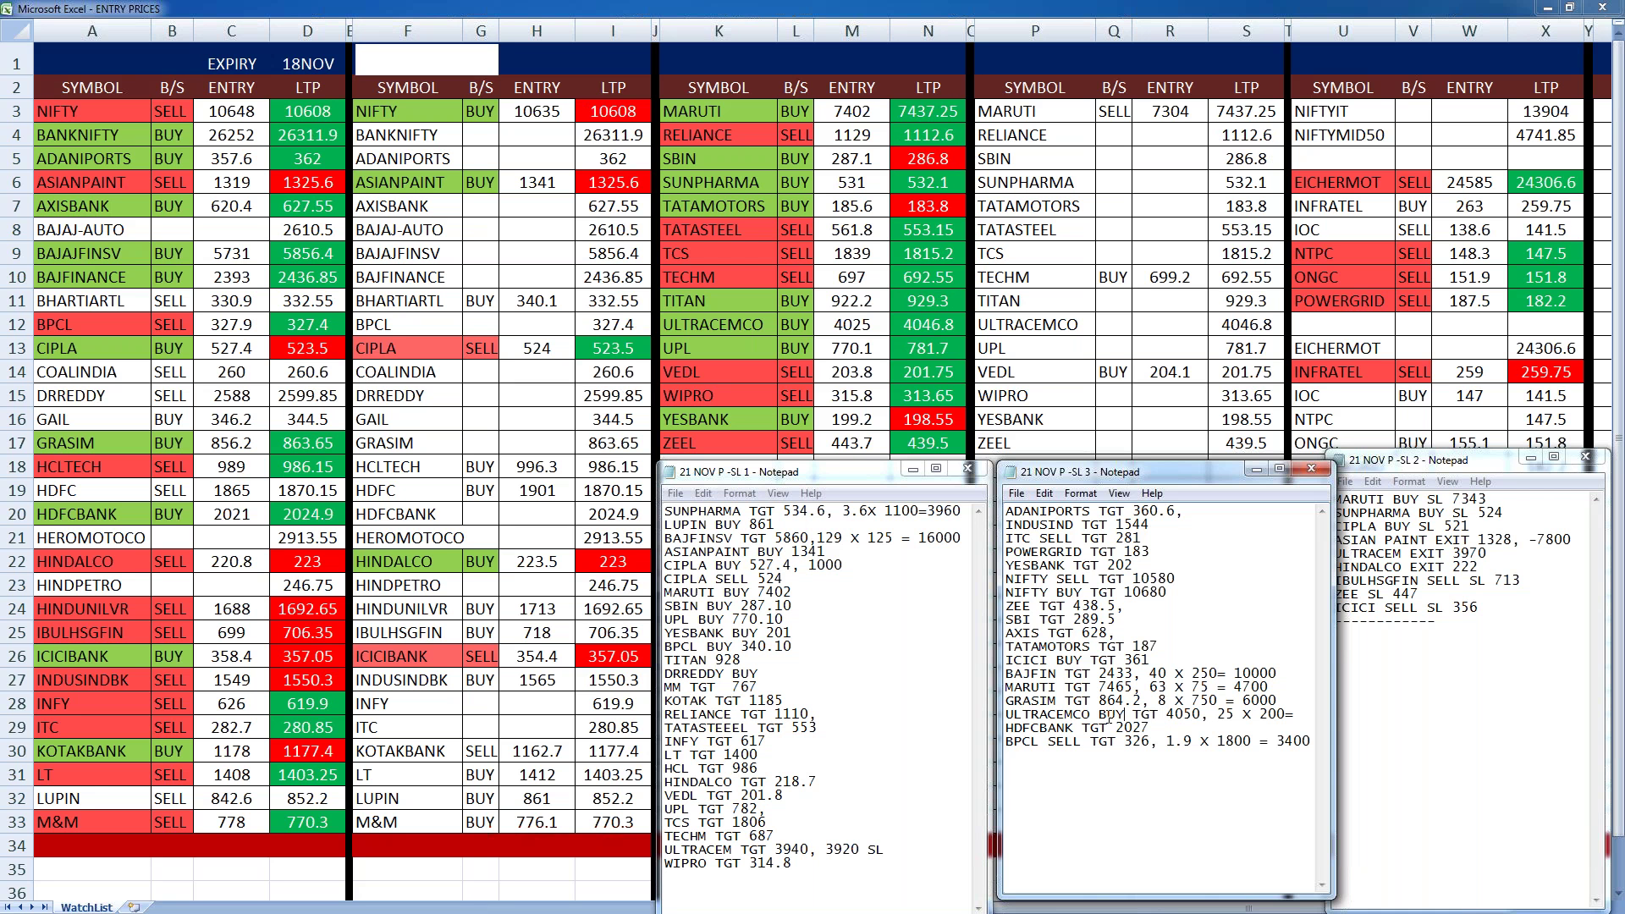
drag(1123, 715, 1064, 715)
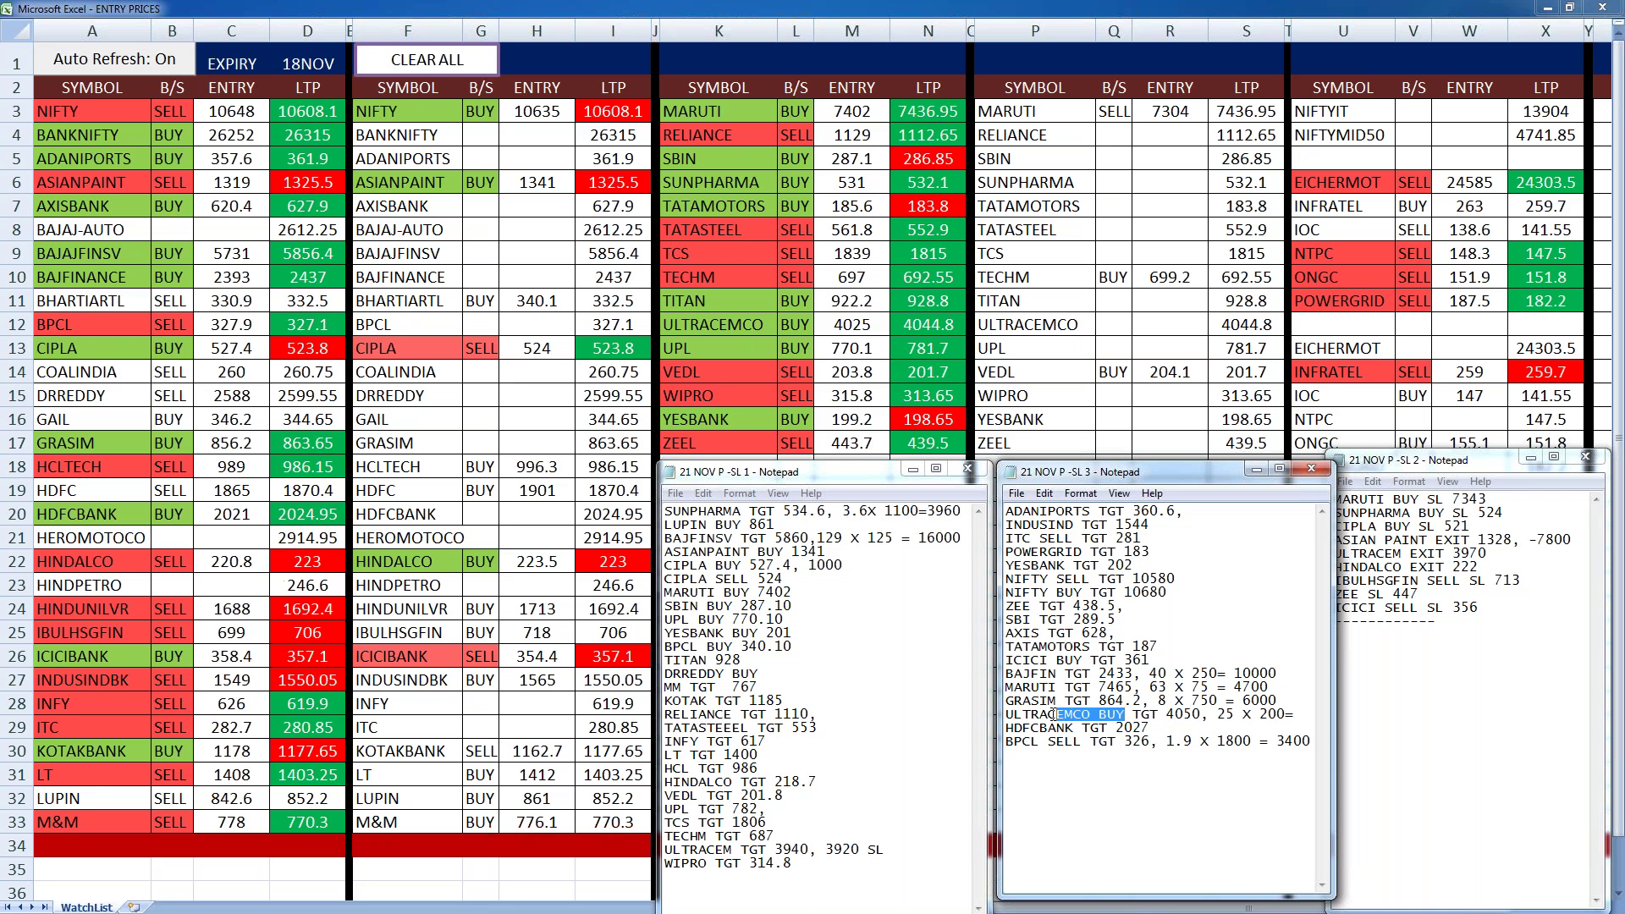
key(BackSpace)
key(BackSpace)
key(BackSpace)
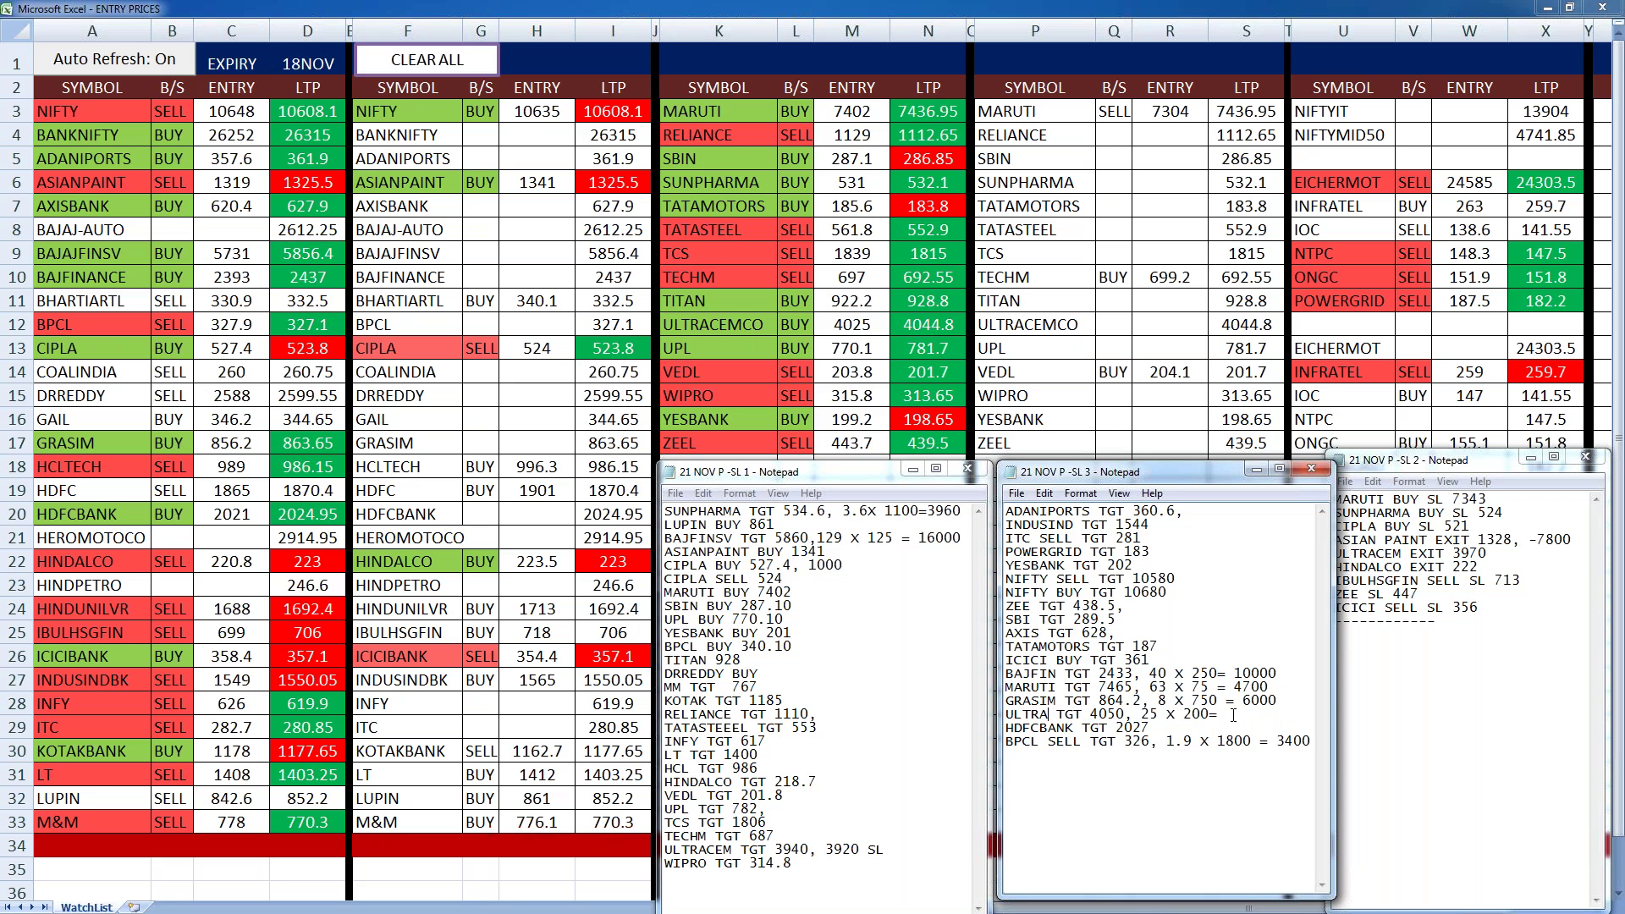
click(1233, 715)
text(5000)
- Append ", 6 X 250= 1500" to the HDFCBANK target line in 21 NOV P -SL 3
click(1176, 728)
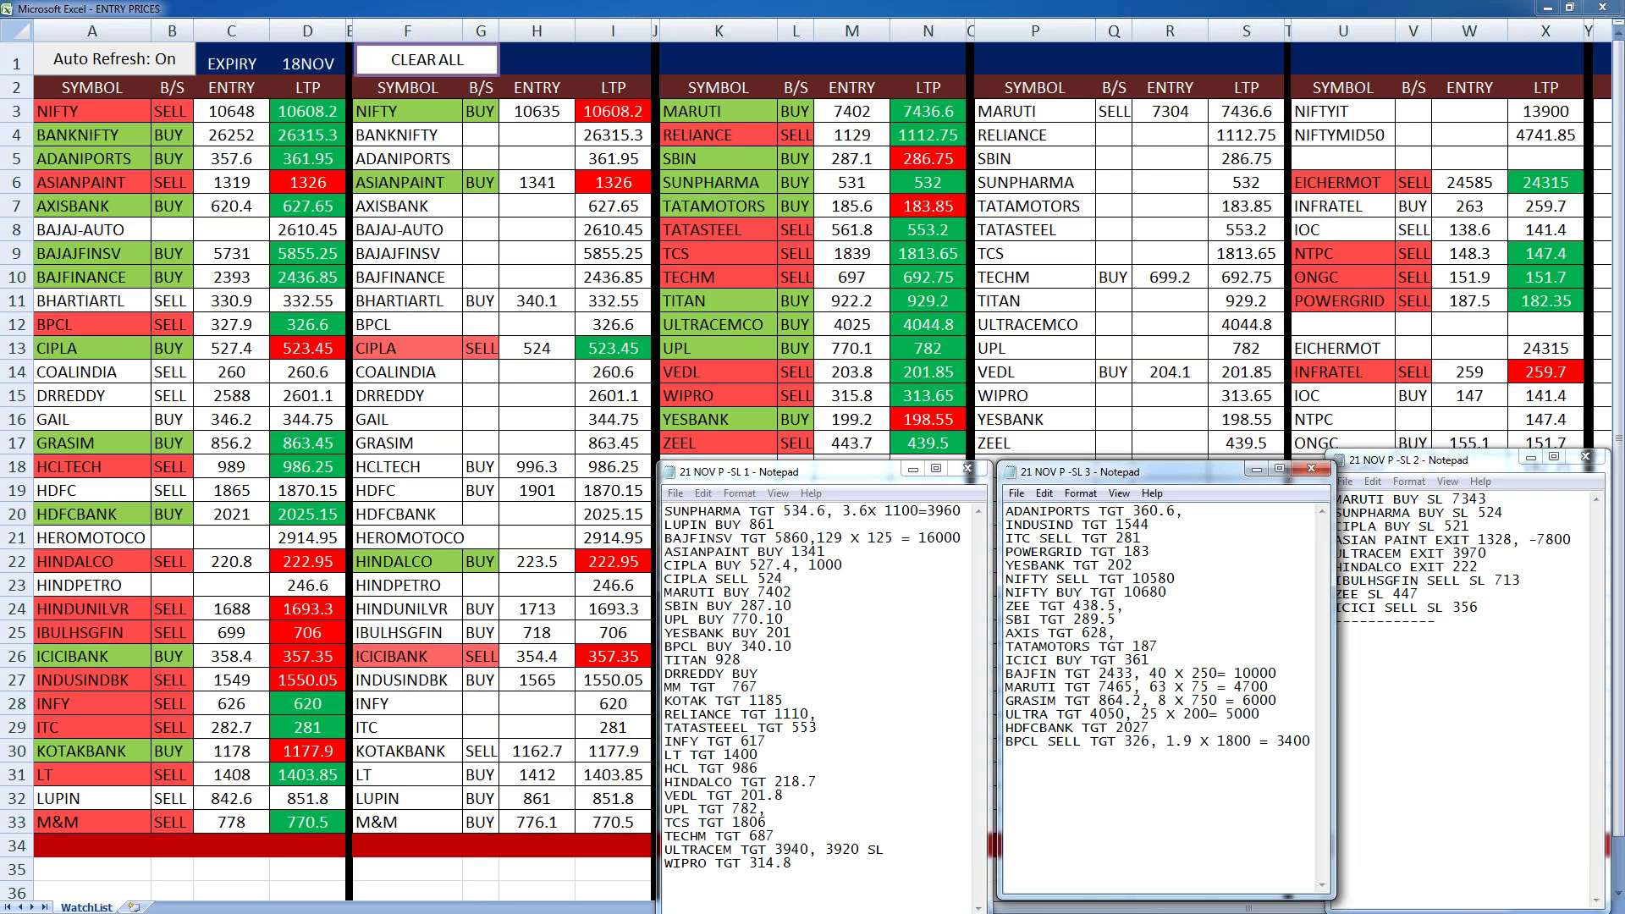
text(,)
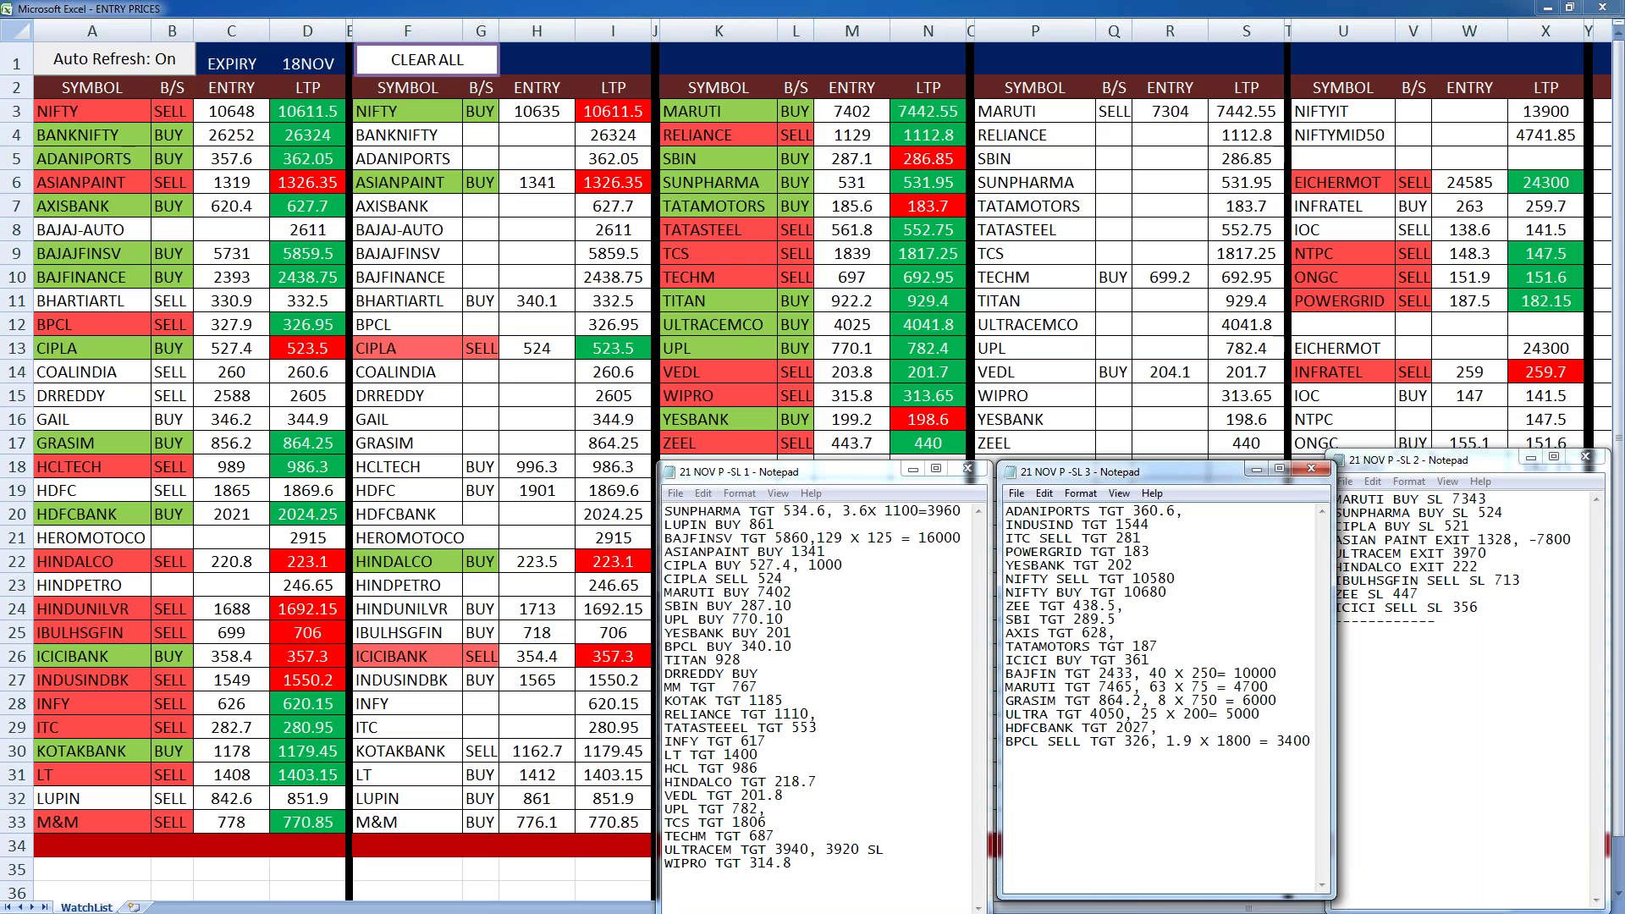
text(6)
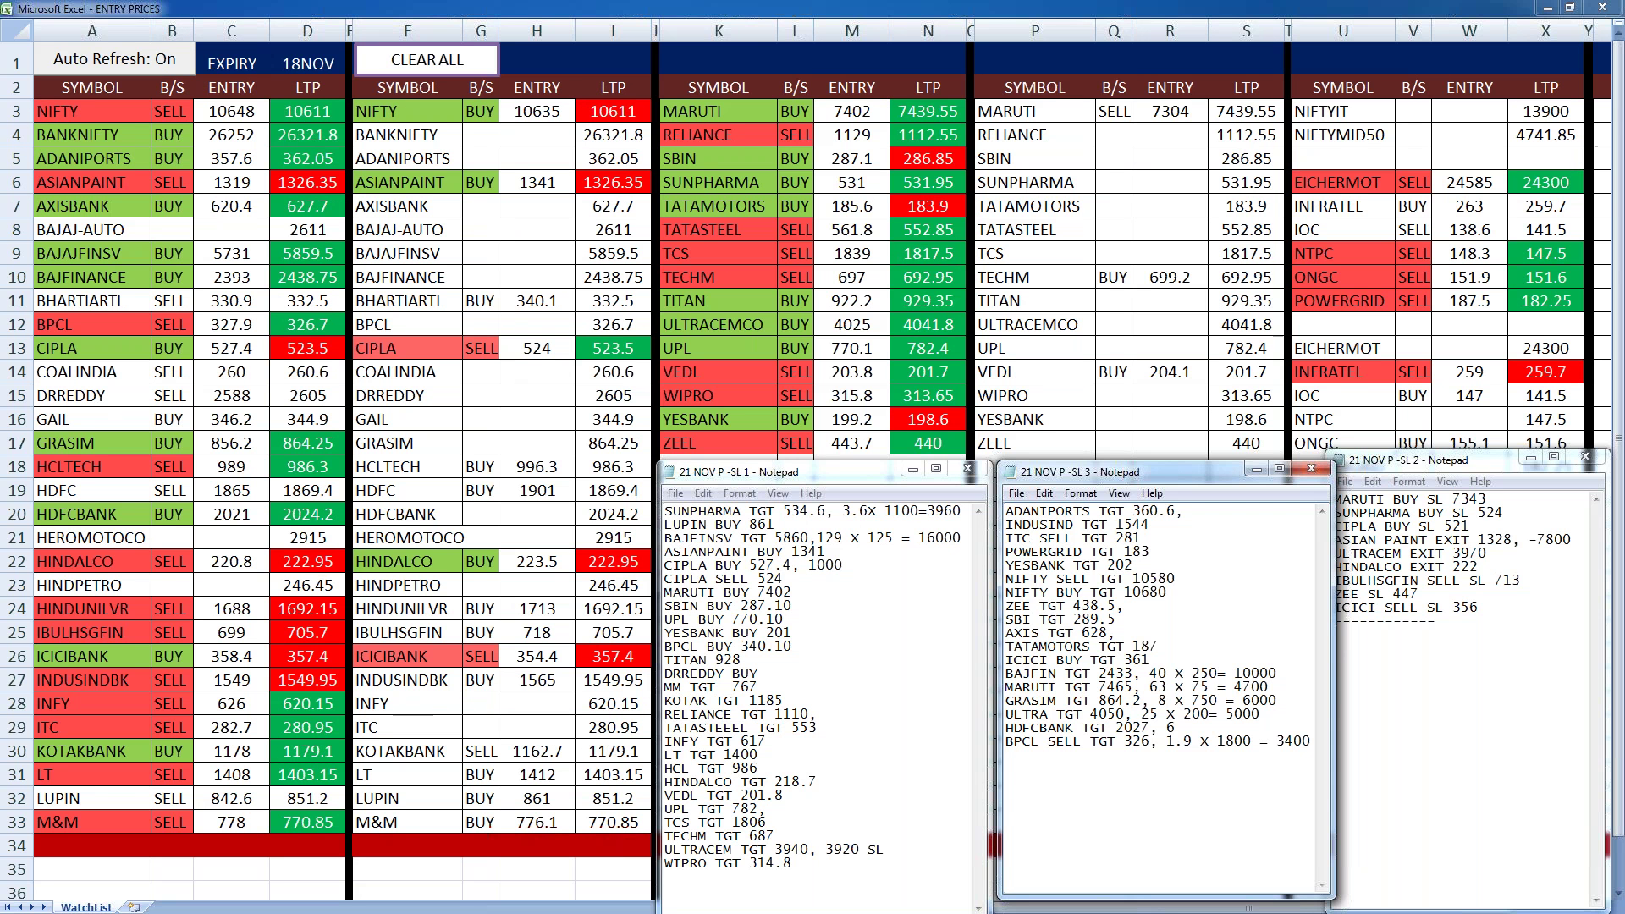
text( x 25)
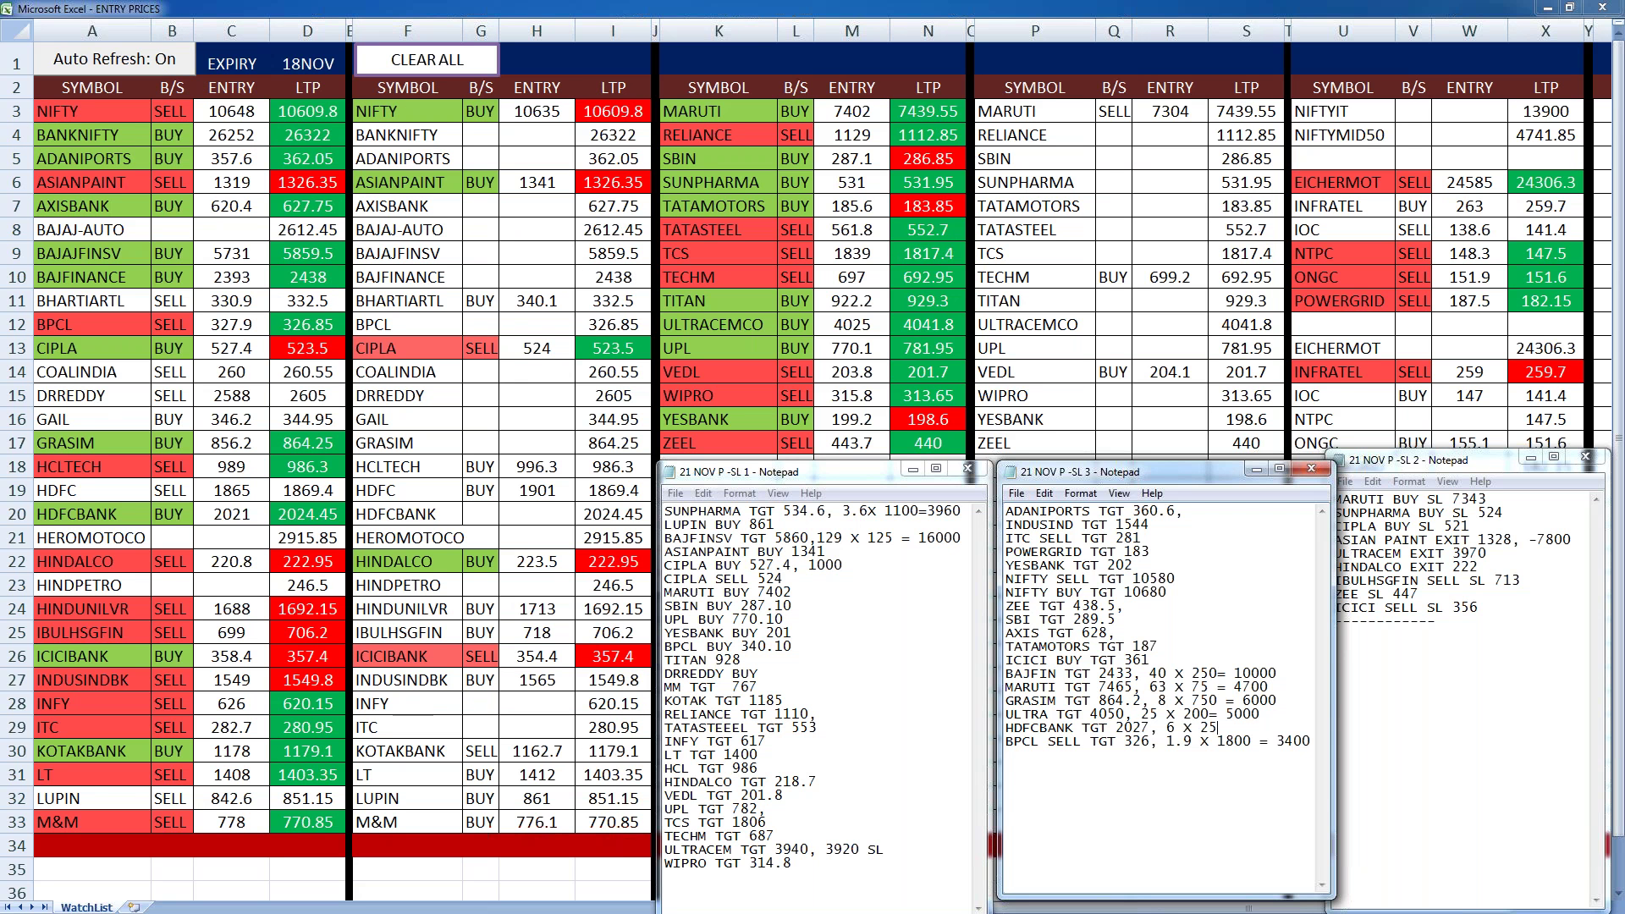
text(0= 1)
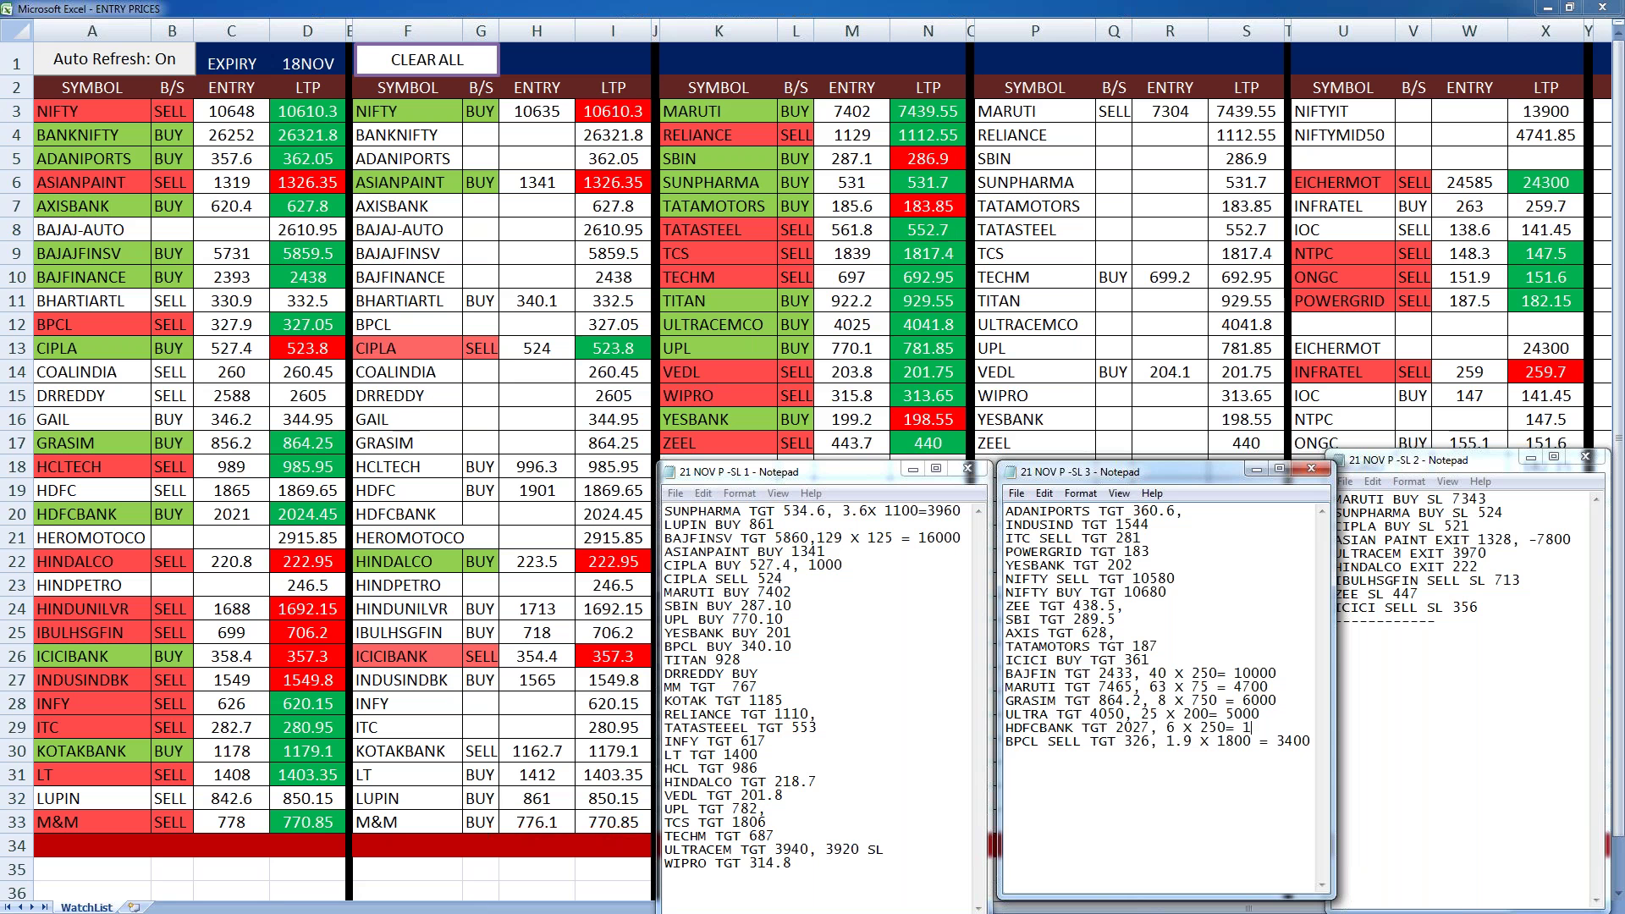
text(50)
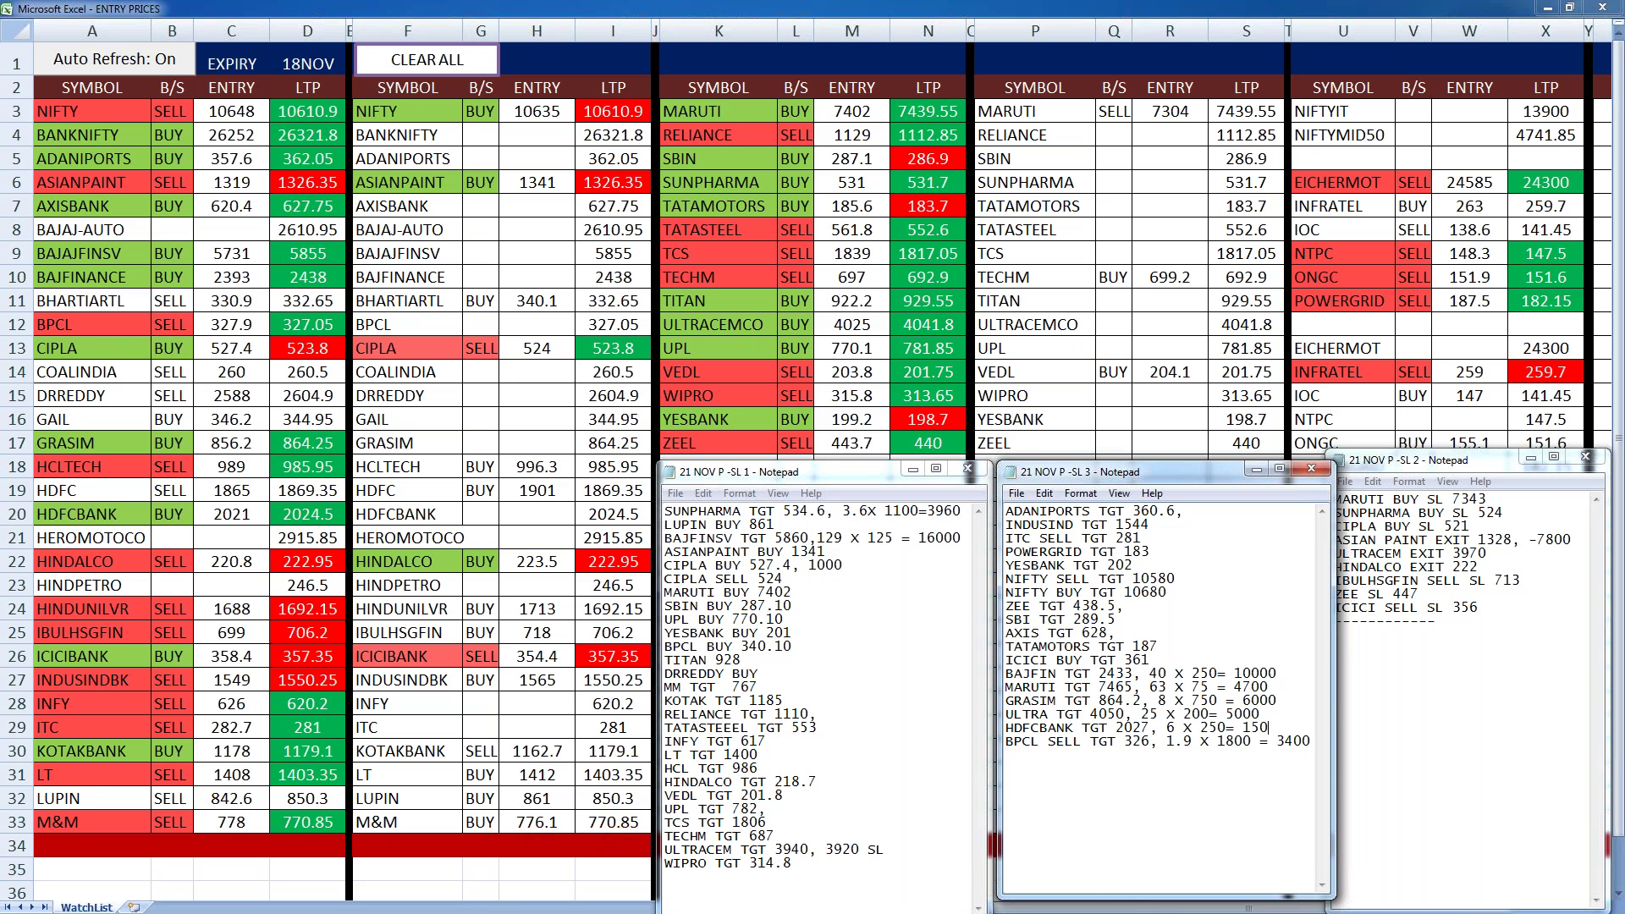
text(0)
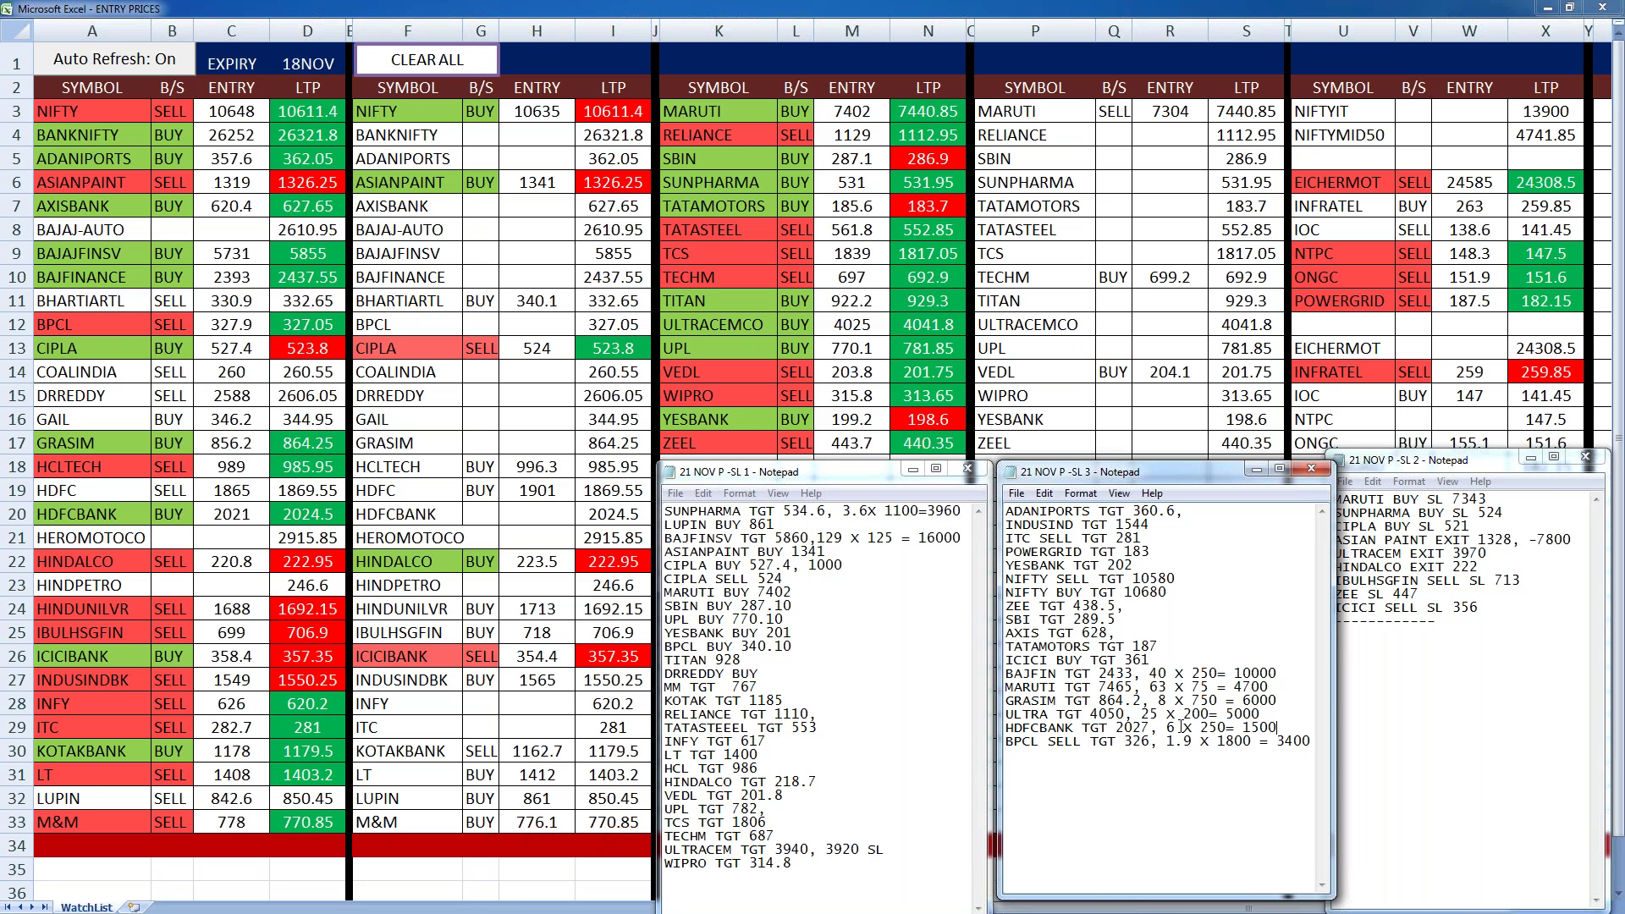
- Append ", 2.6 X 2750 = 7000" to the ICICI BUY target line in 21 NOV P -SL 3
click(1151, 659)
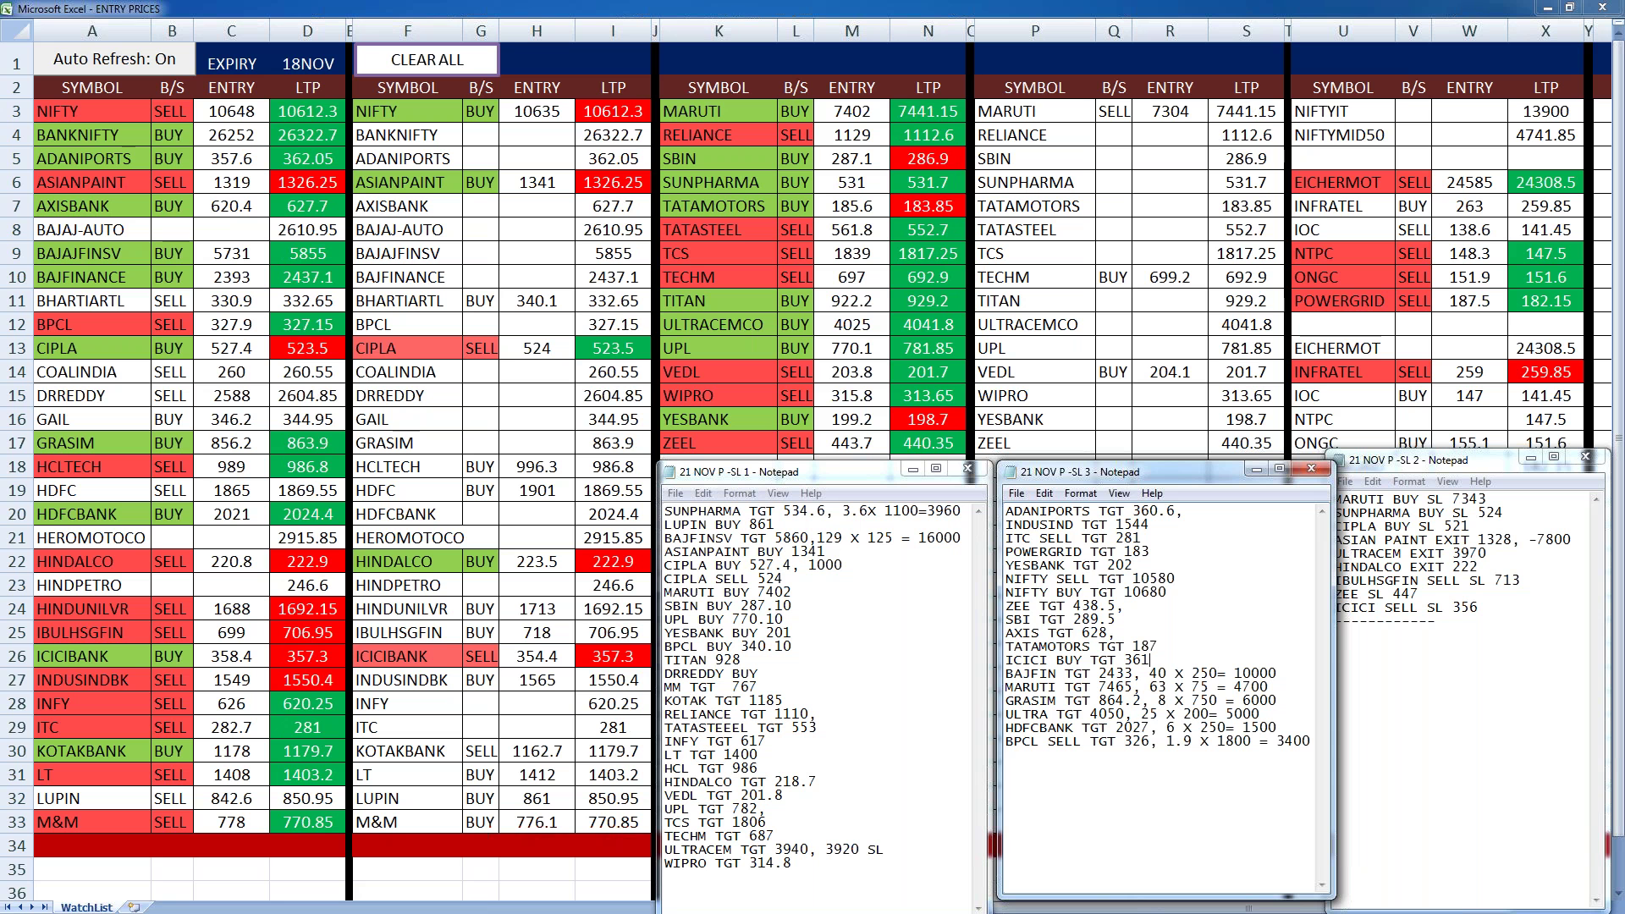
text(,)
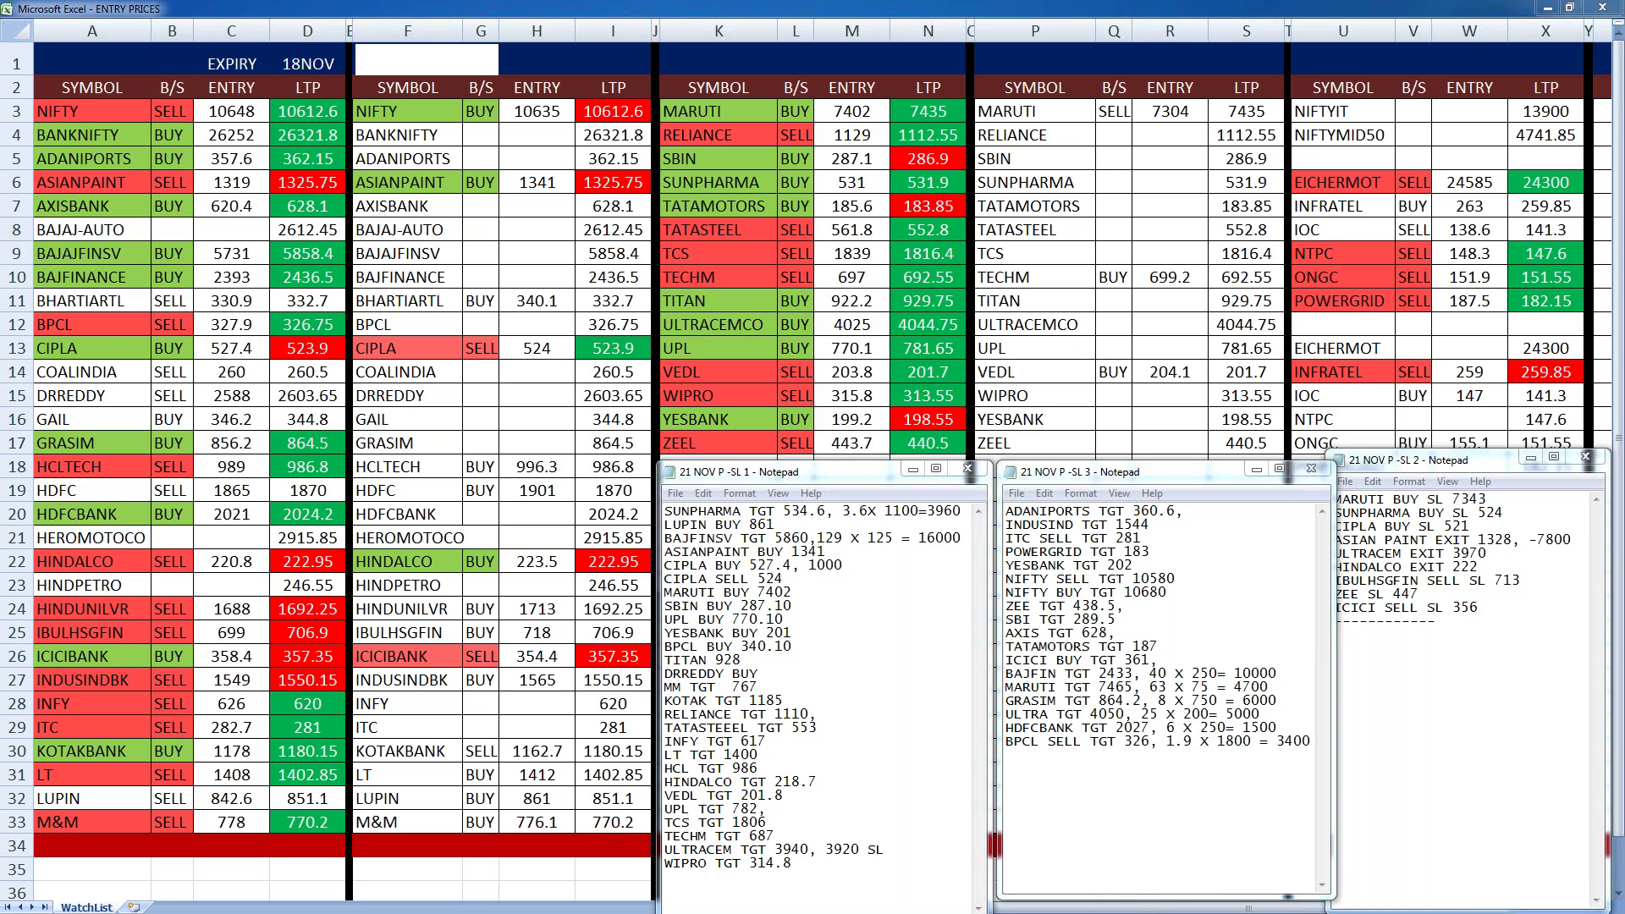
click(1158, 659)
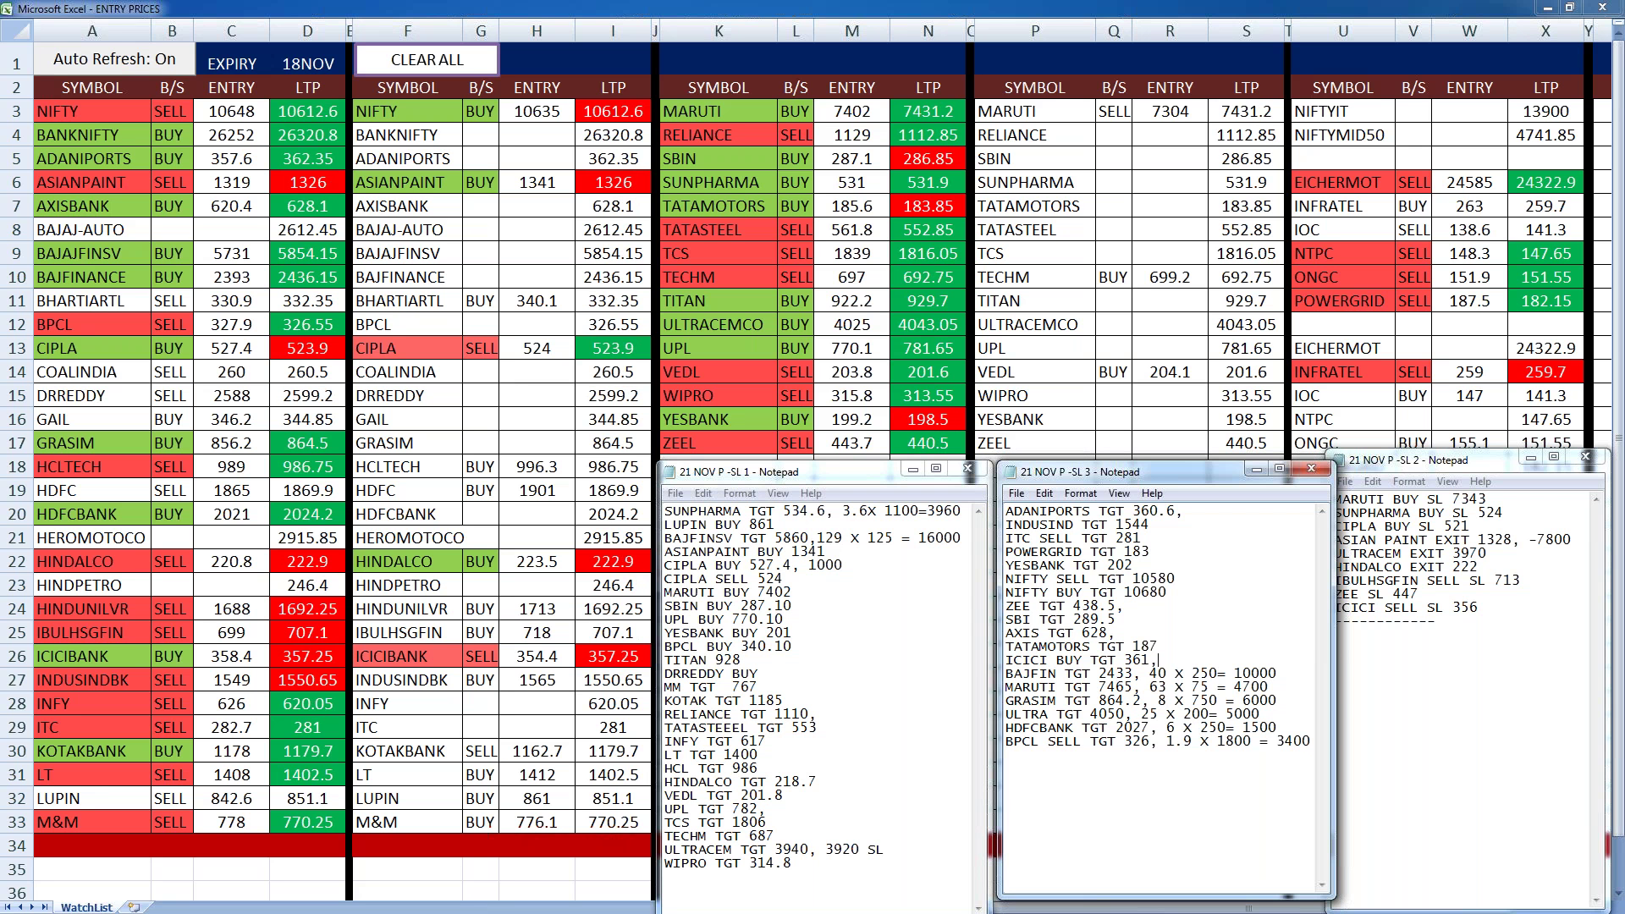
text(2.6 )
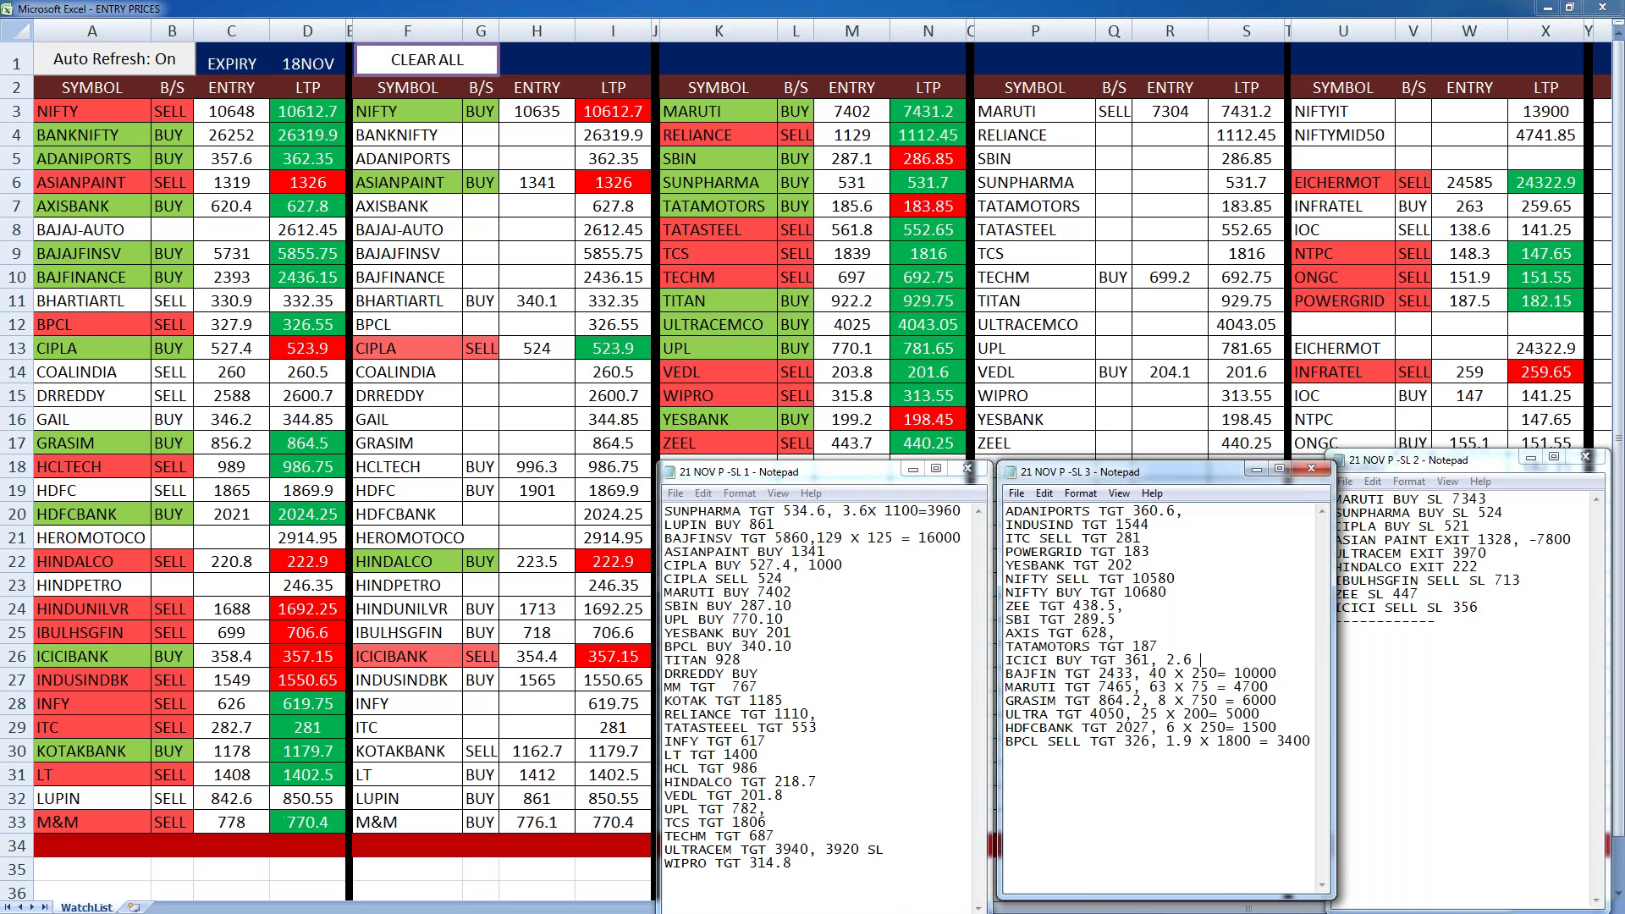
text(X)
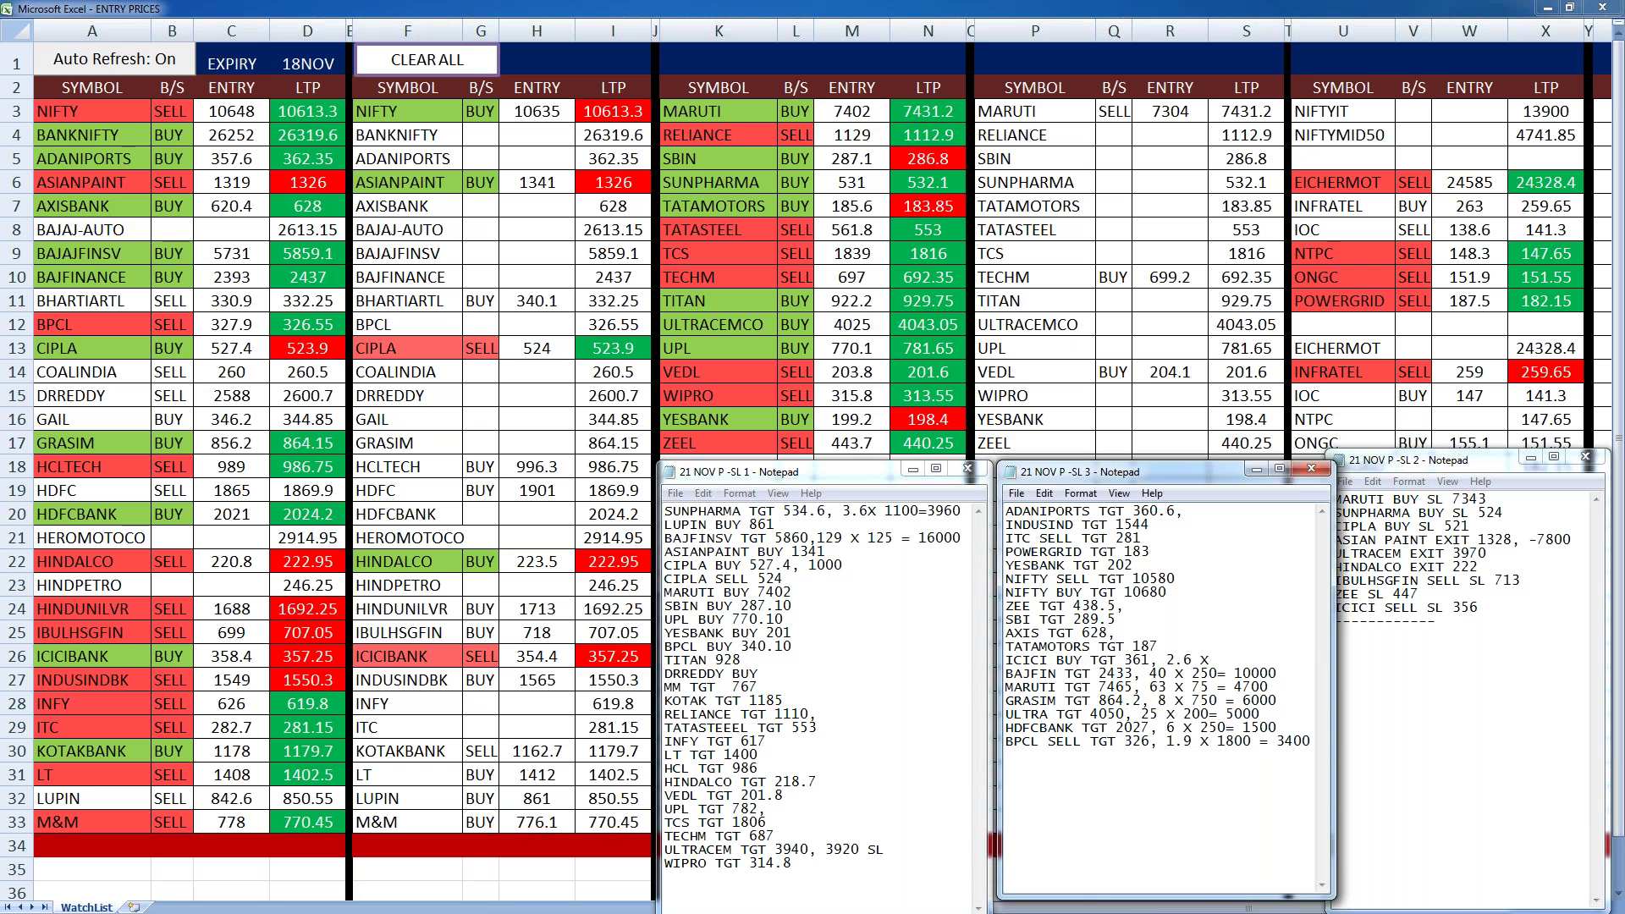
text( 2750 = )
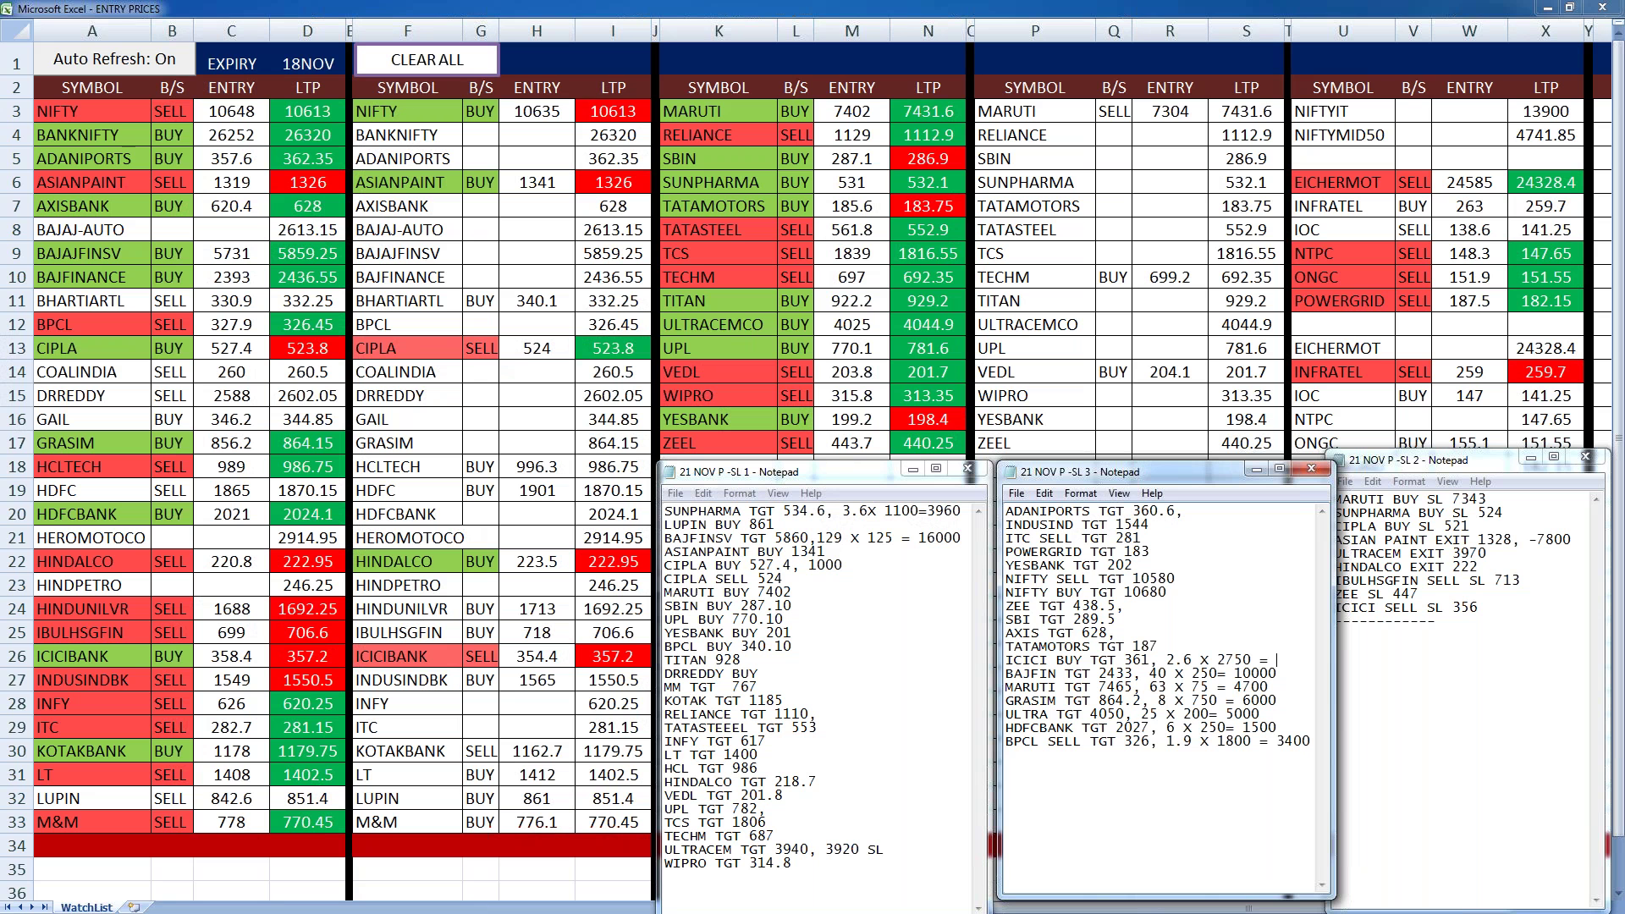
text(7000)
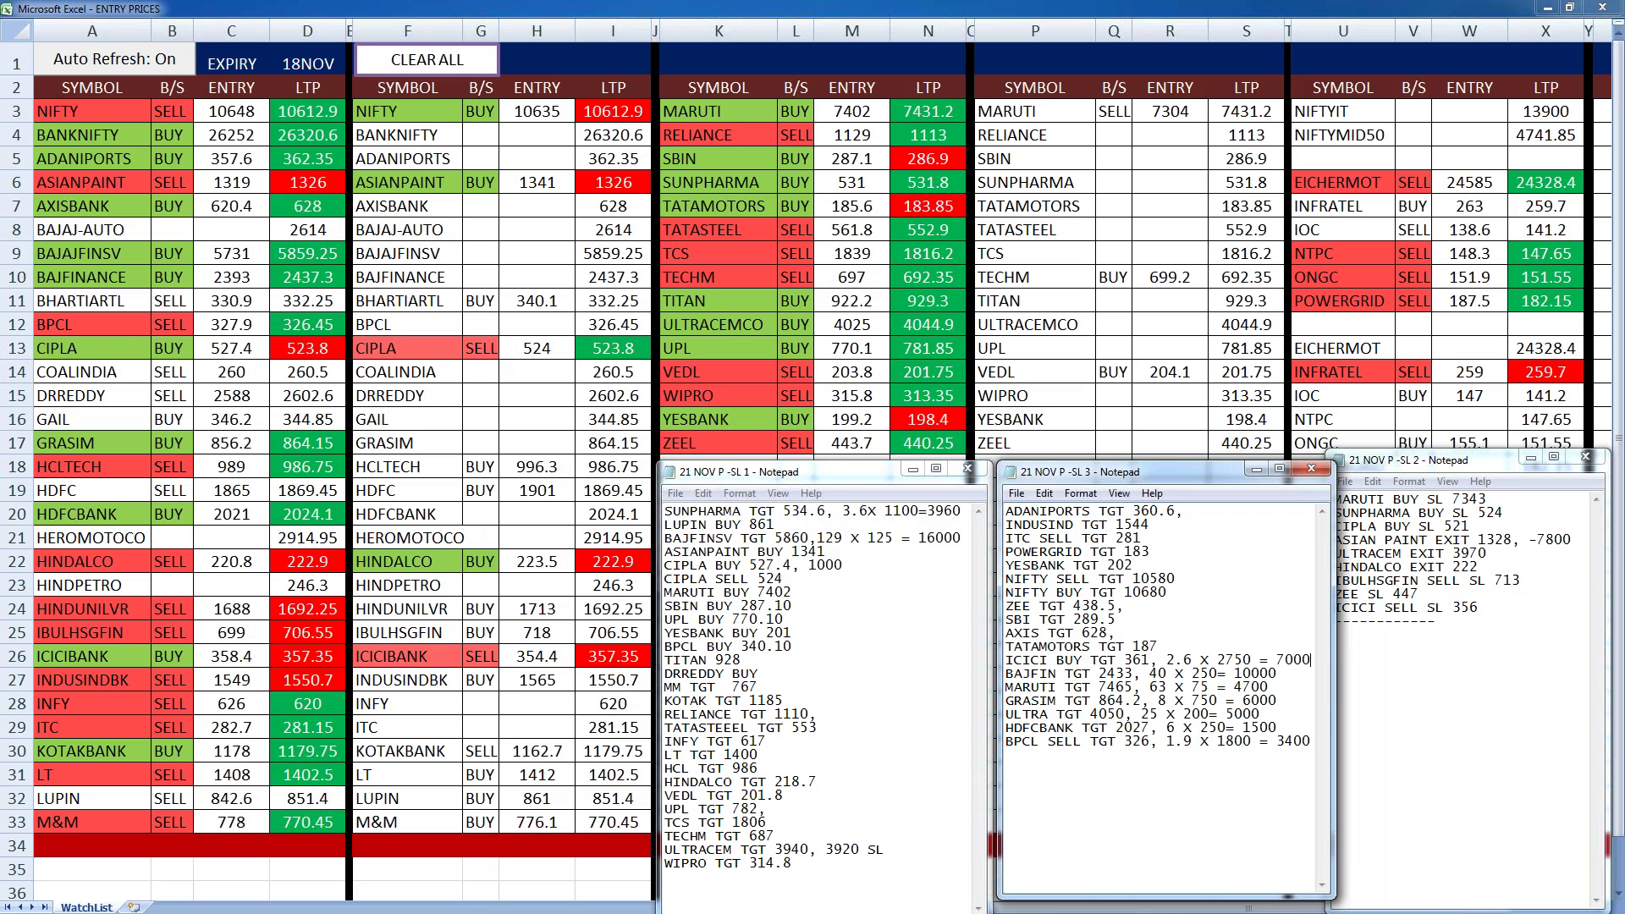
- Append ", 1.4 X 1500= 2100" to the TATAMOTORS target line in 21 NOV P -SL 3
click(1160, 645)
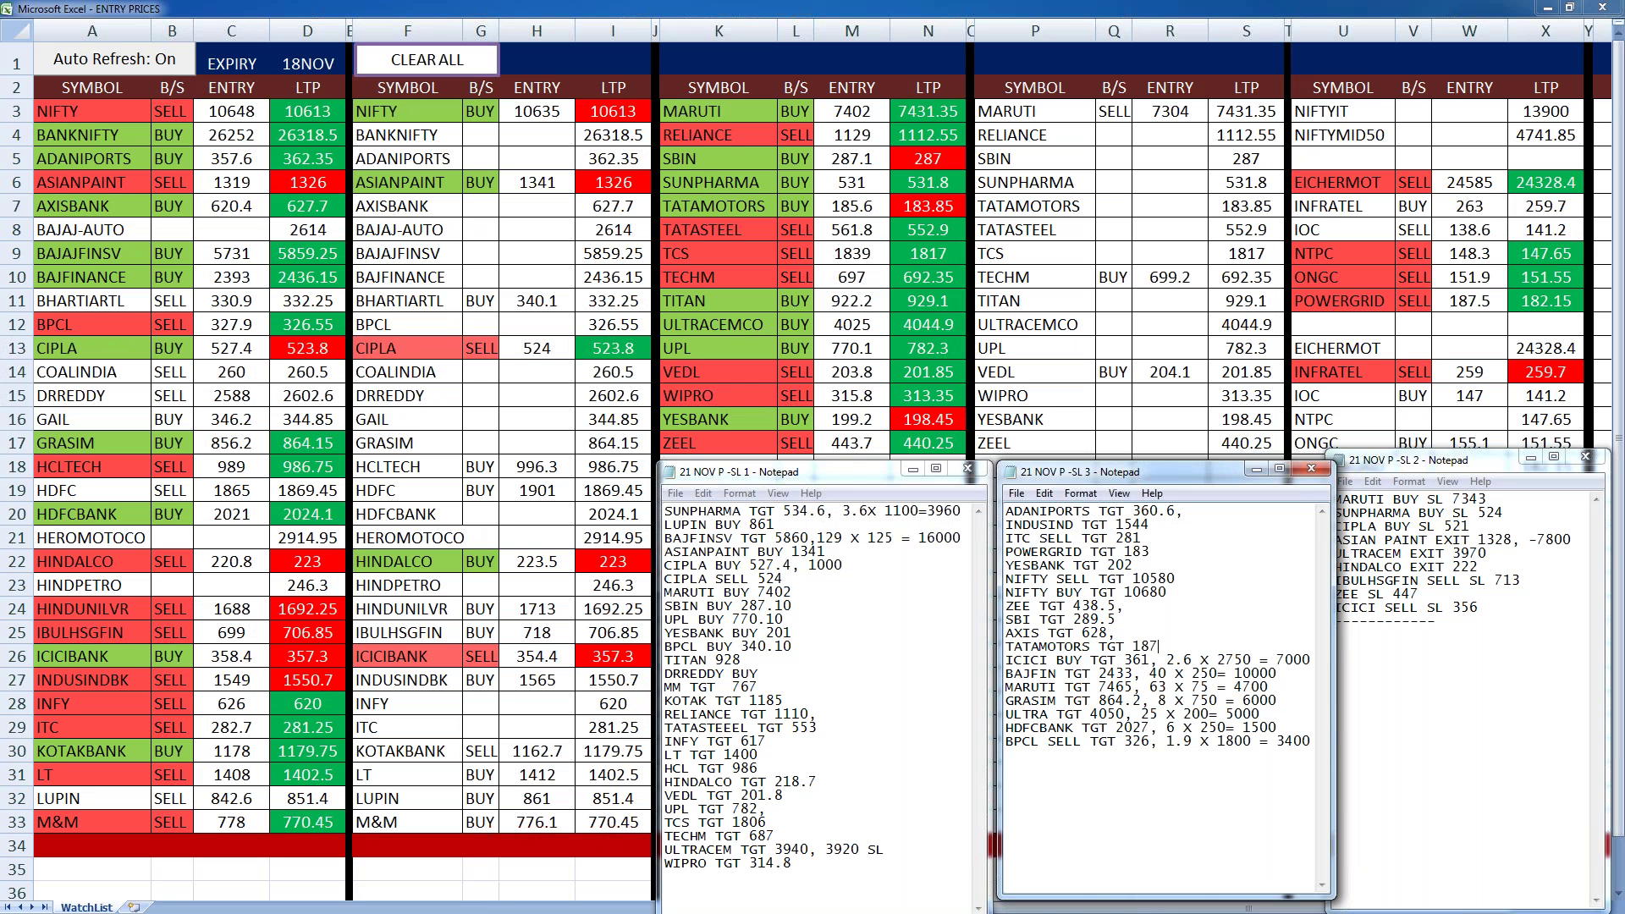
text(,)
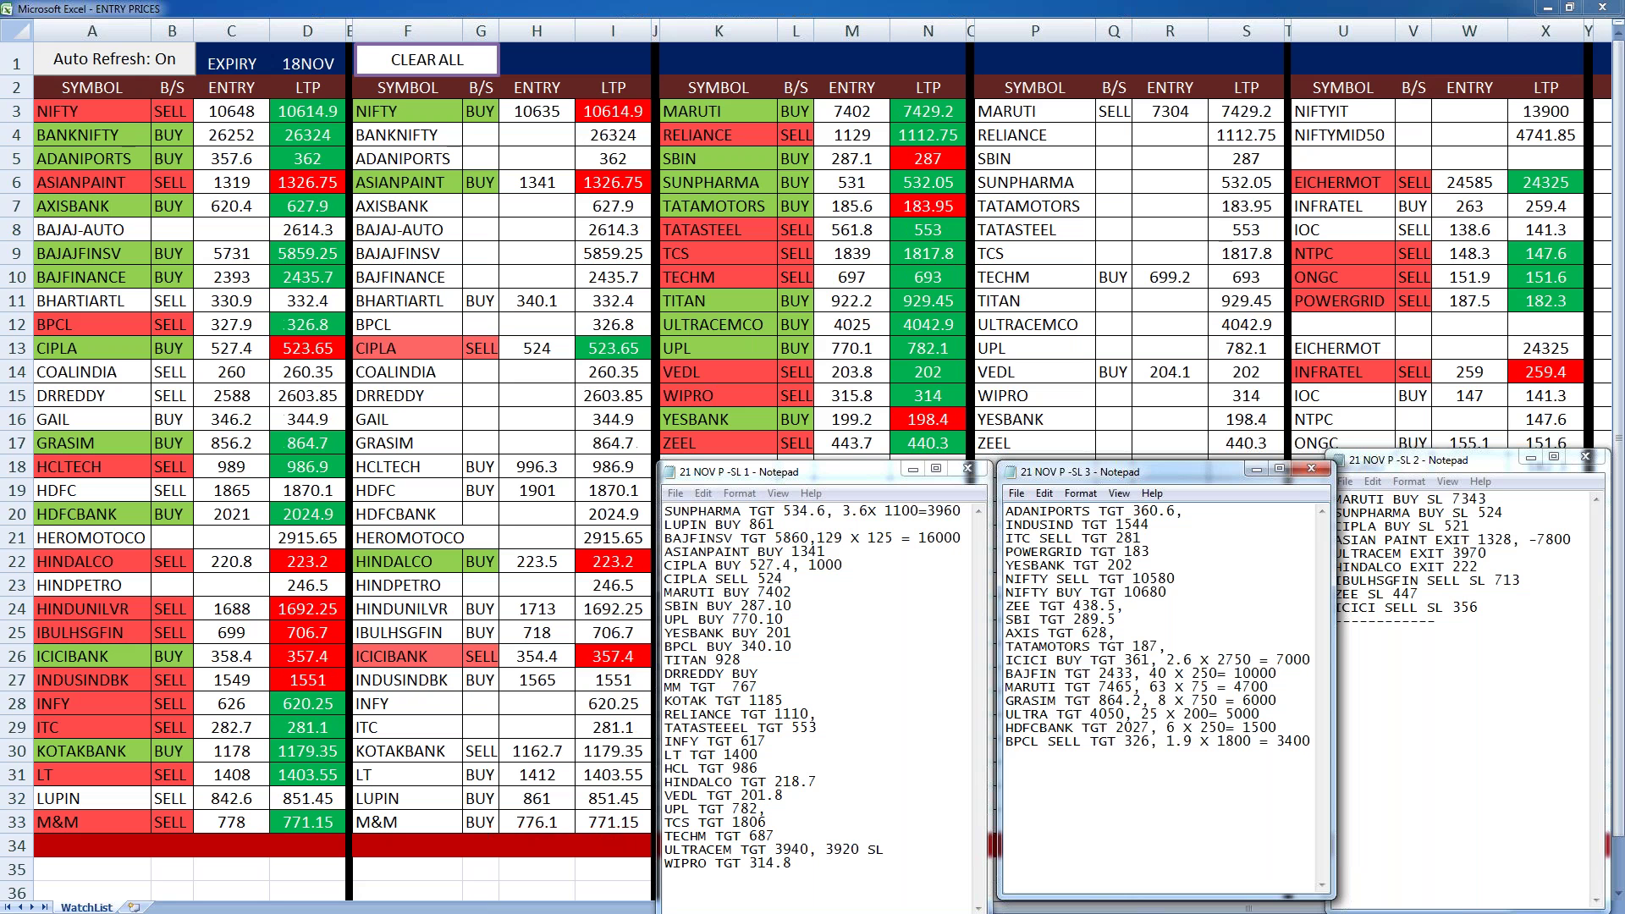
text(1.4 X 15)
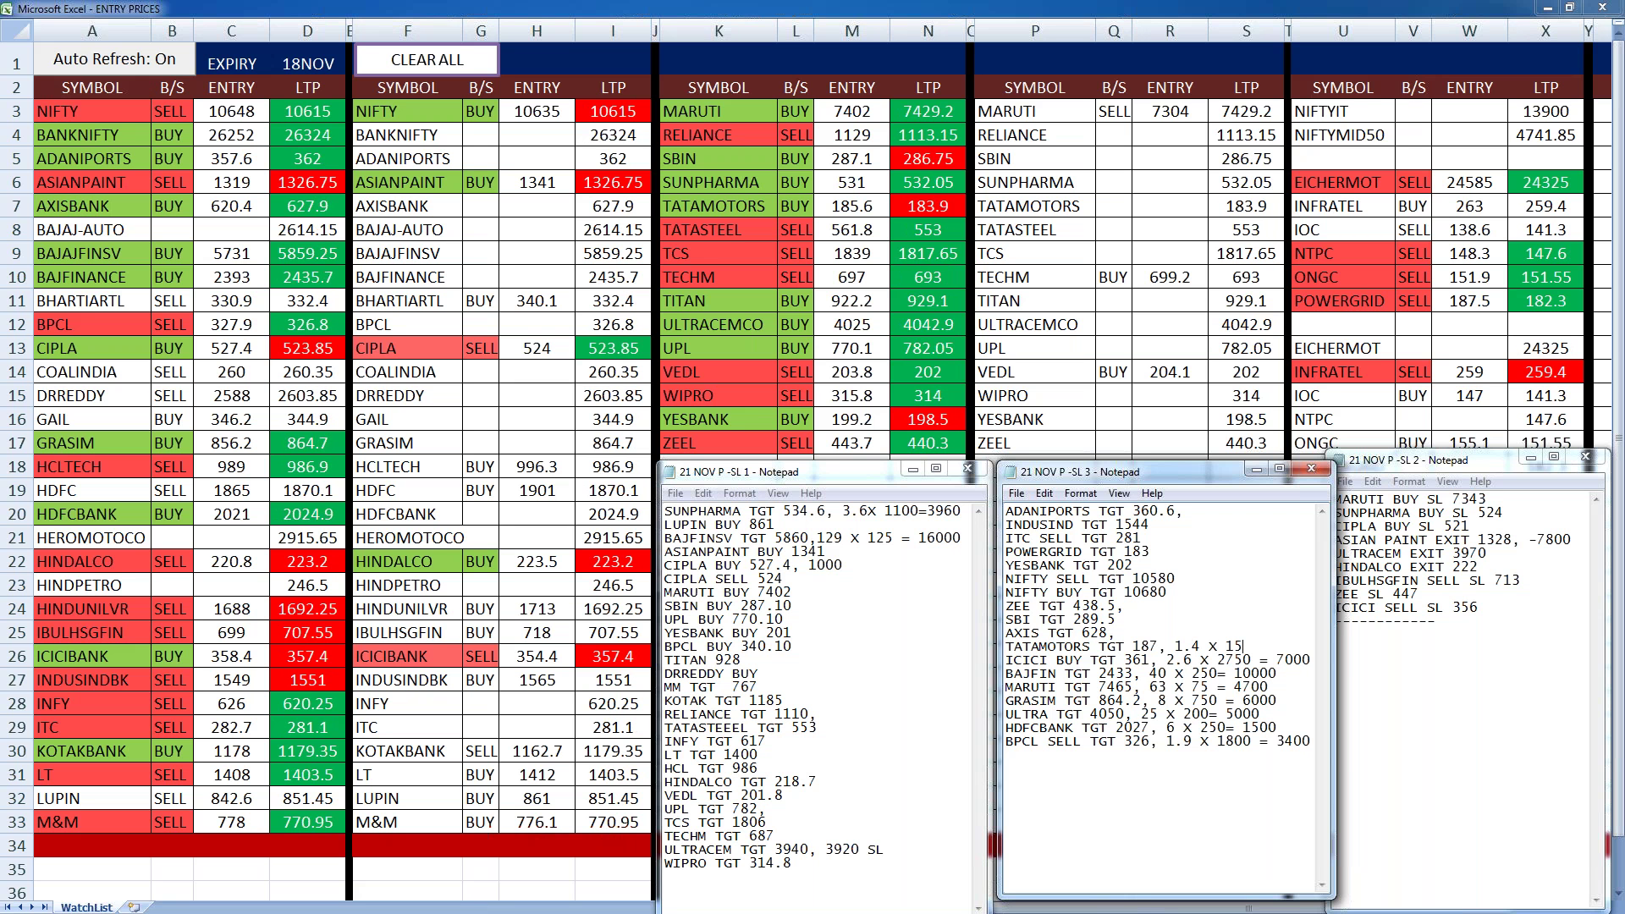
text(00= )
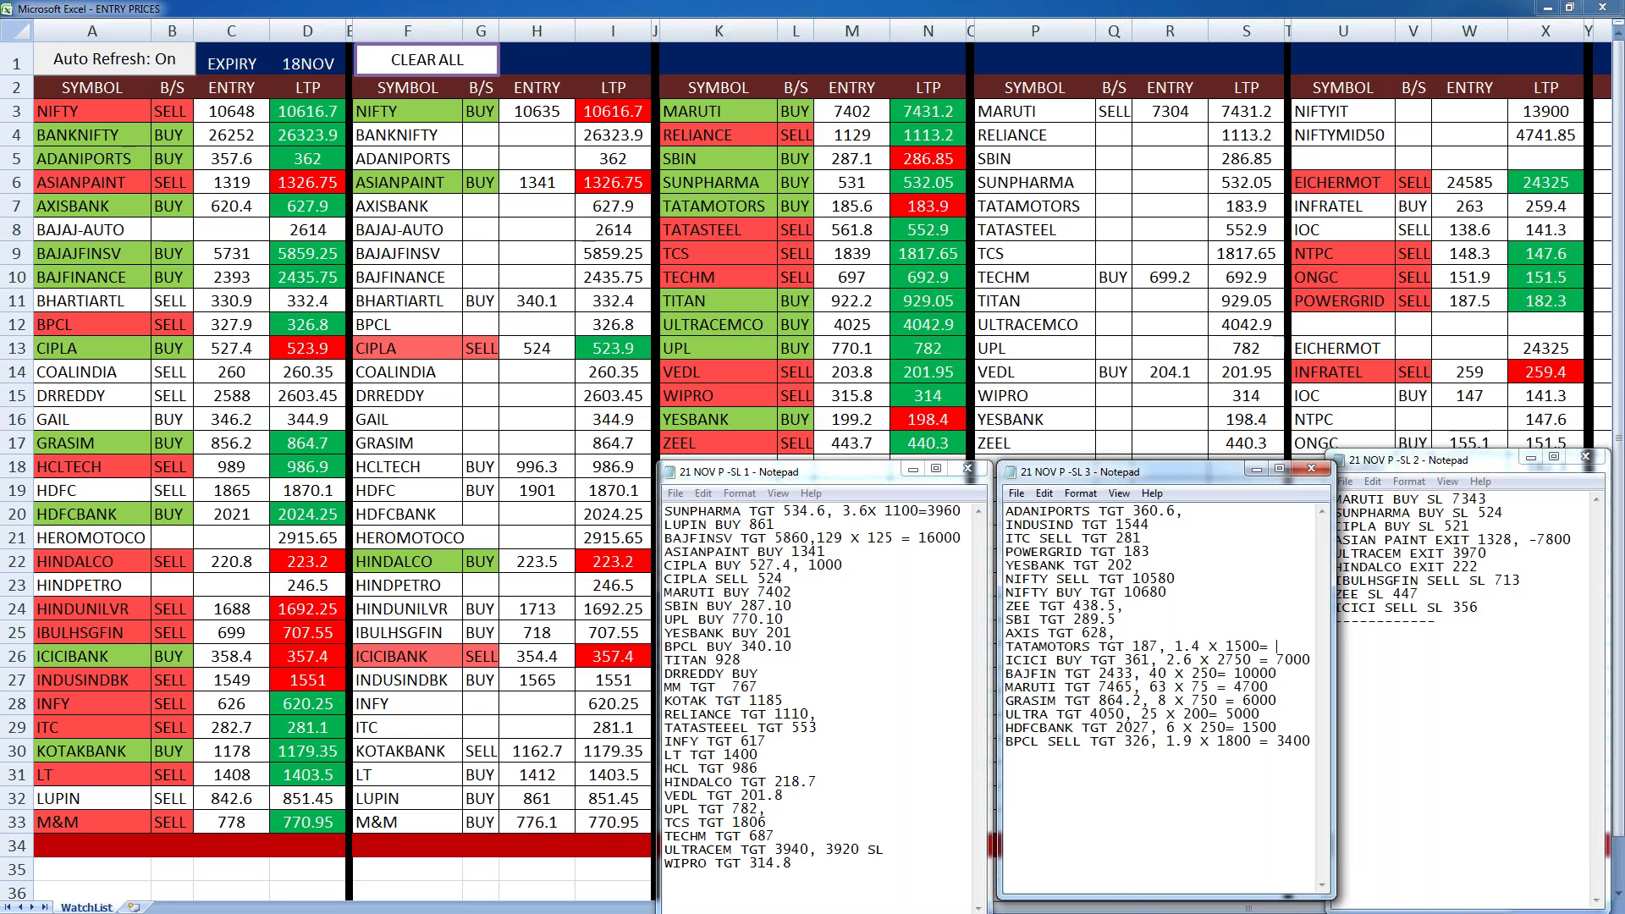
text(2100)
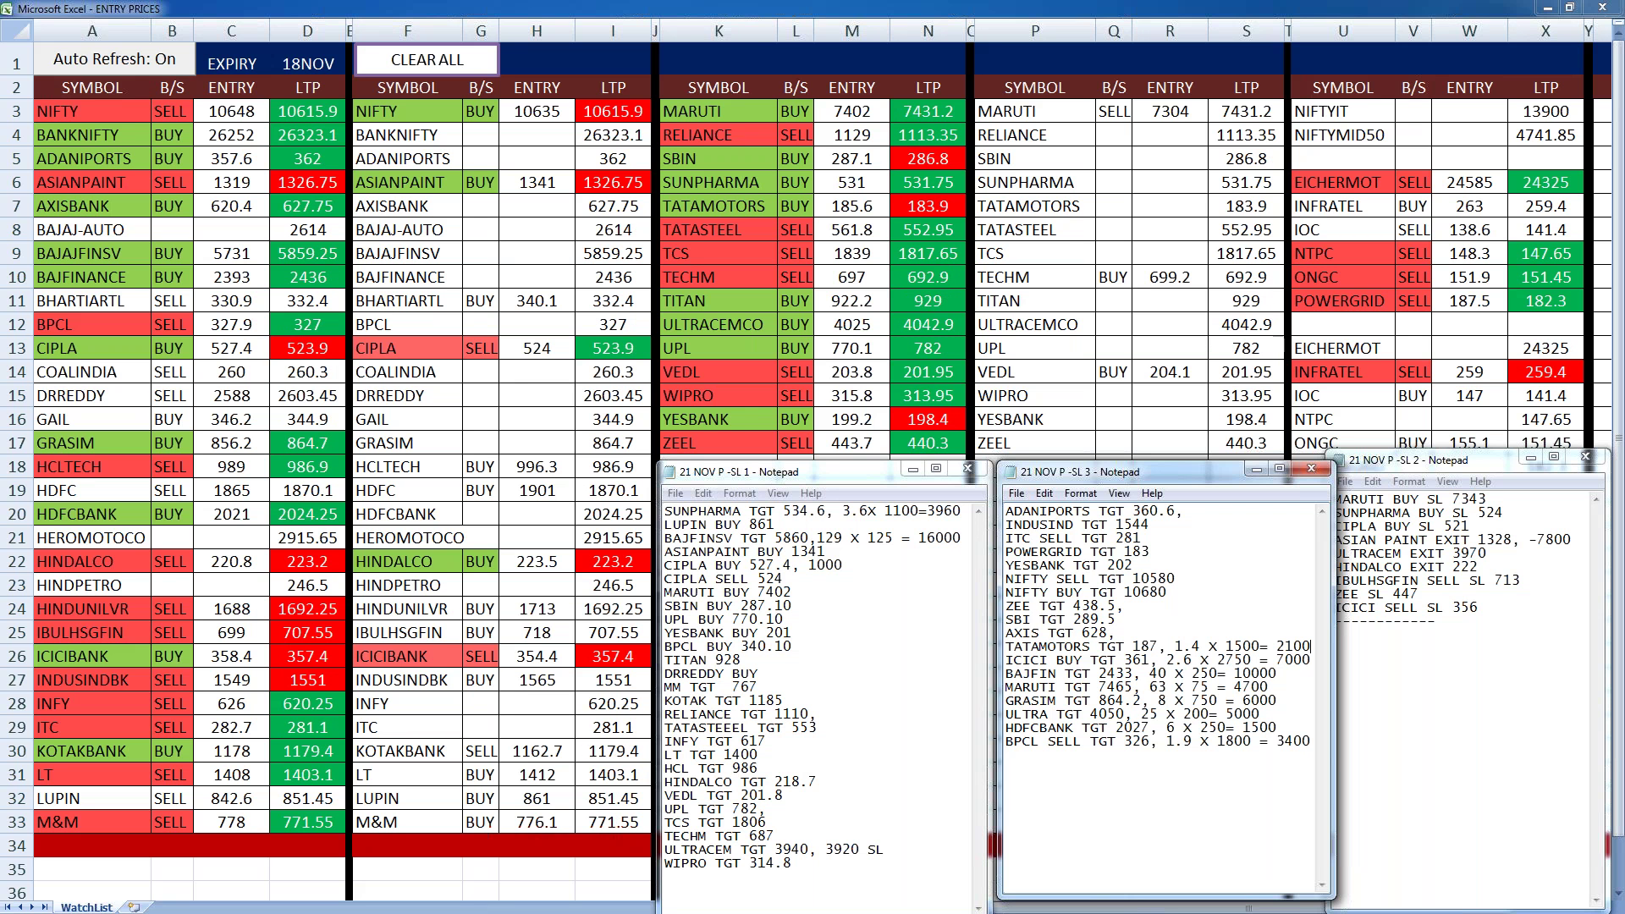
- Complete the AXIS target line in 21 NOV P -SL 3 with "7.6x 1200= 9000"
click(1115, 632)
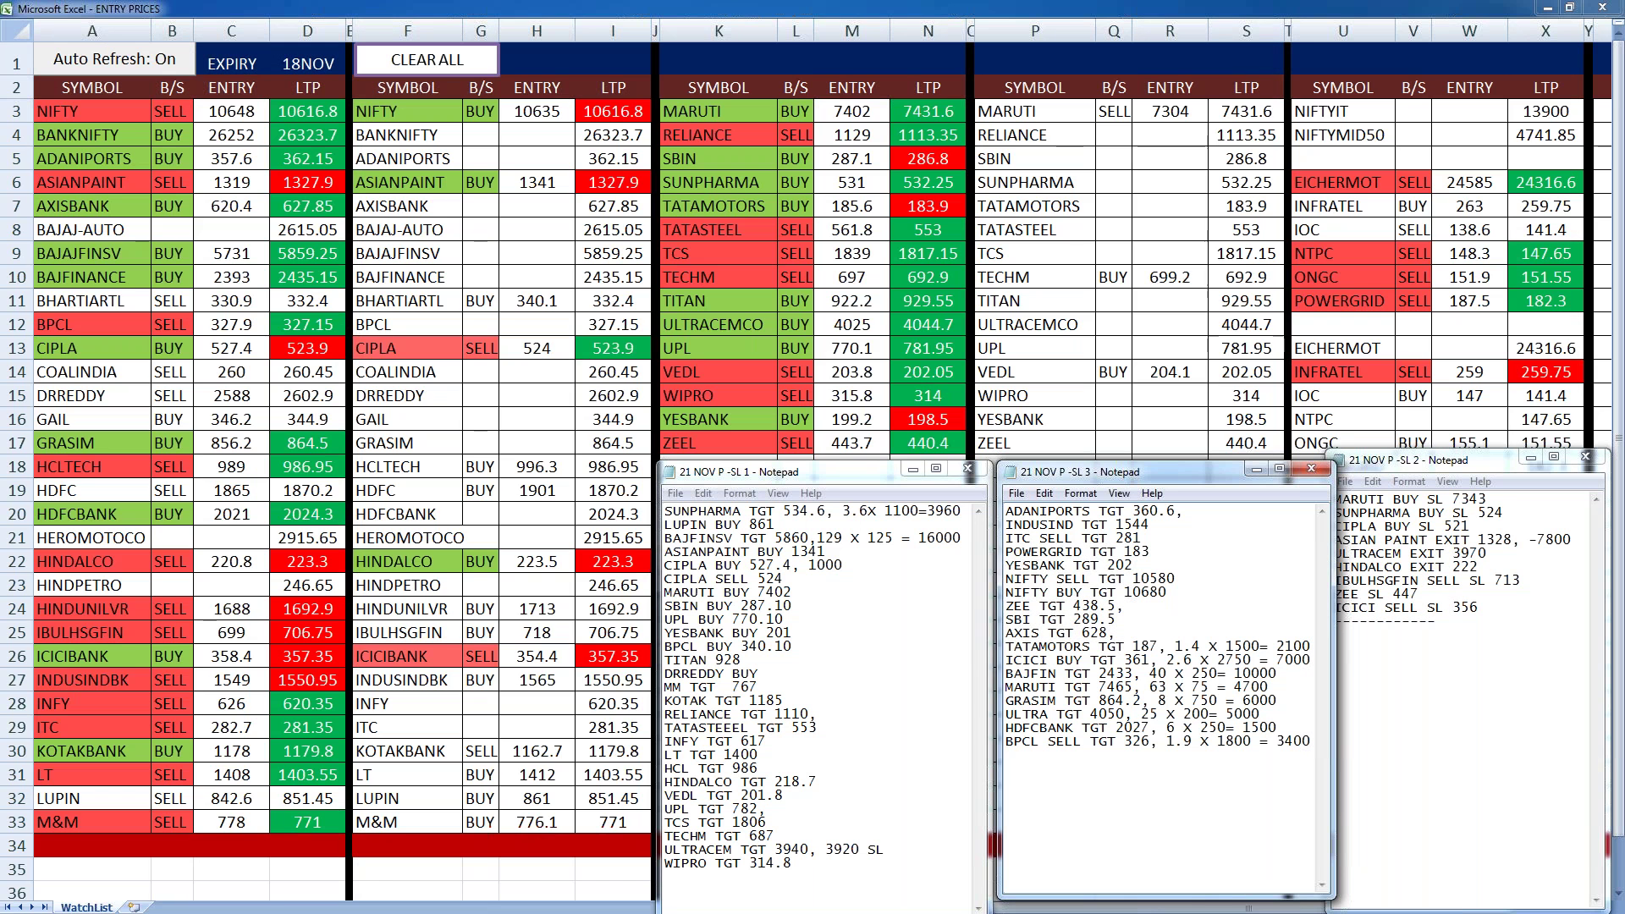
text(7.6)
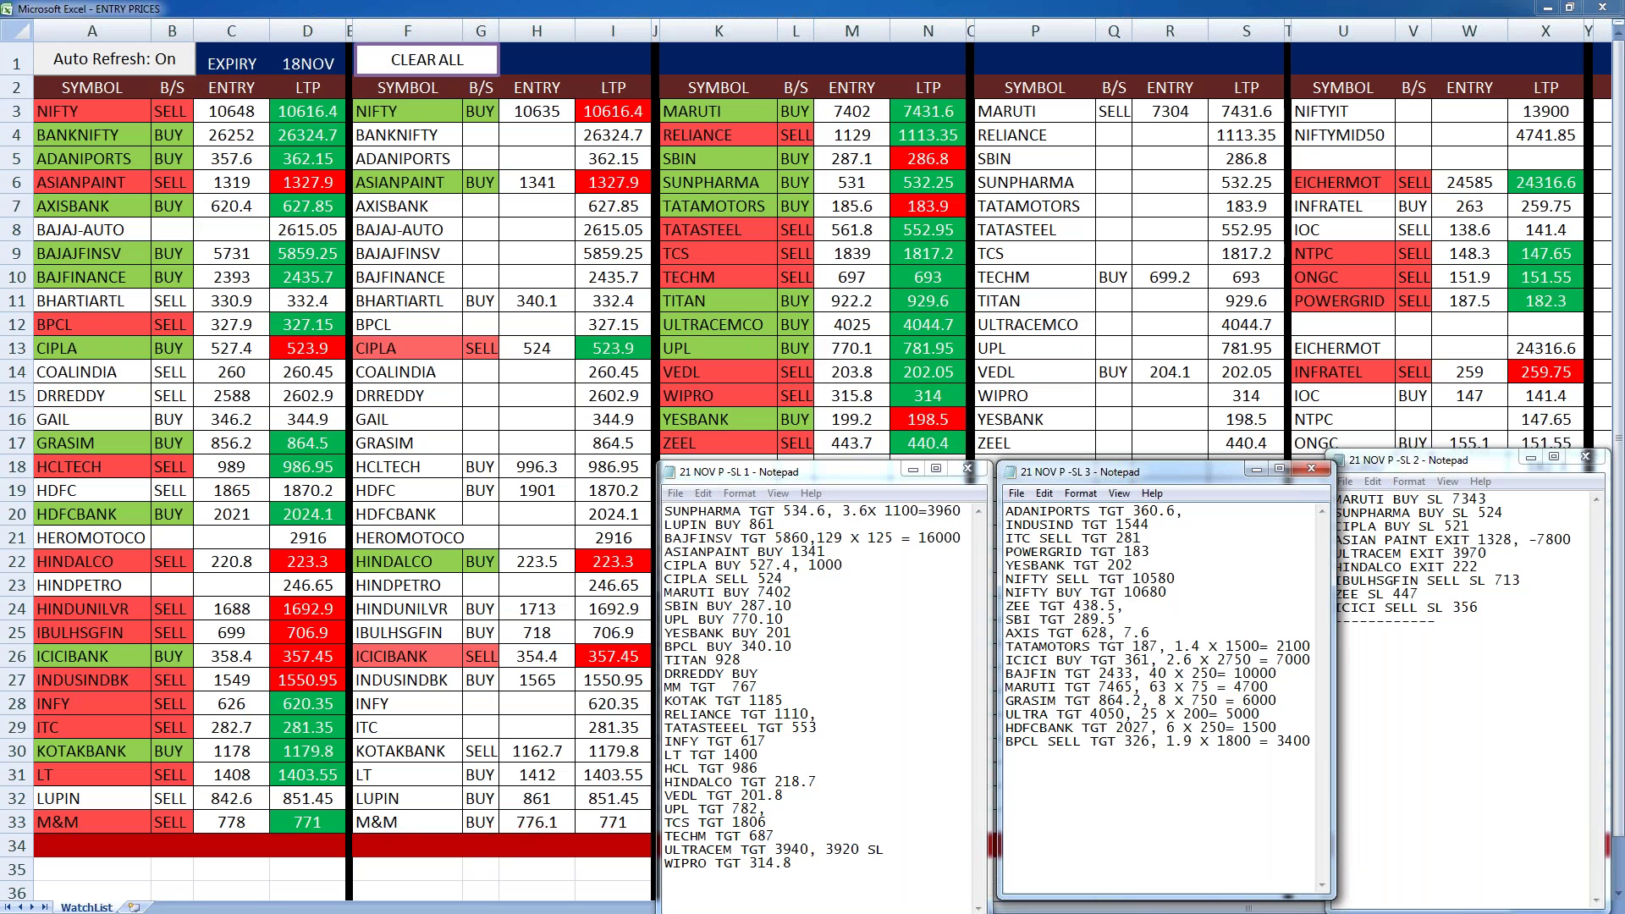
text(X 1200=)
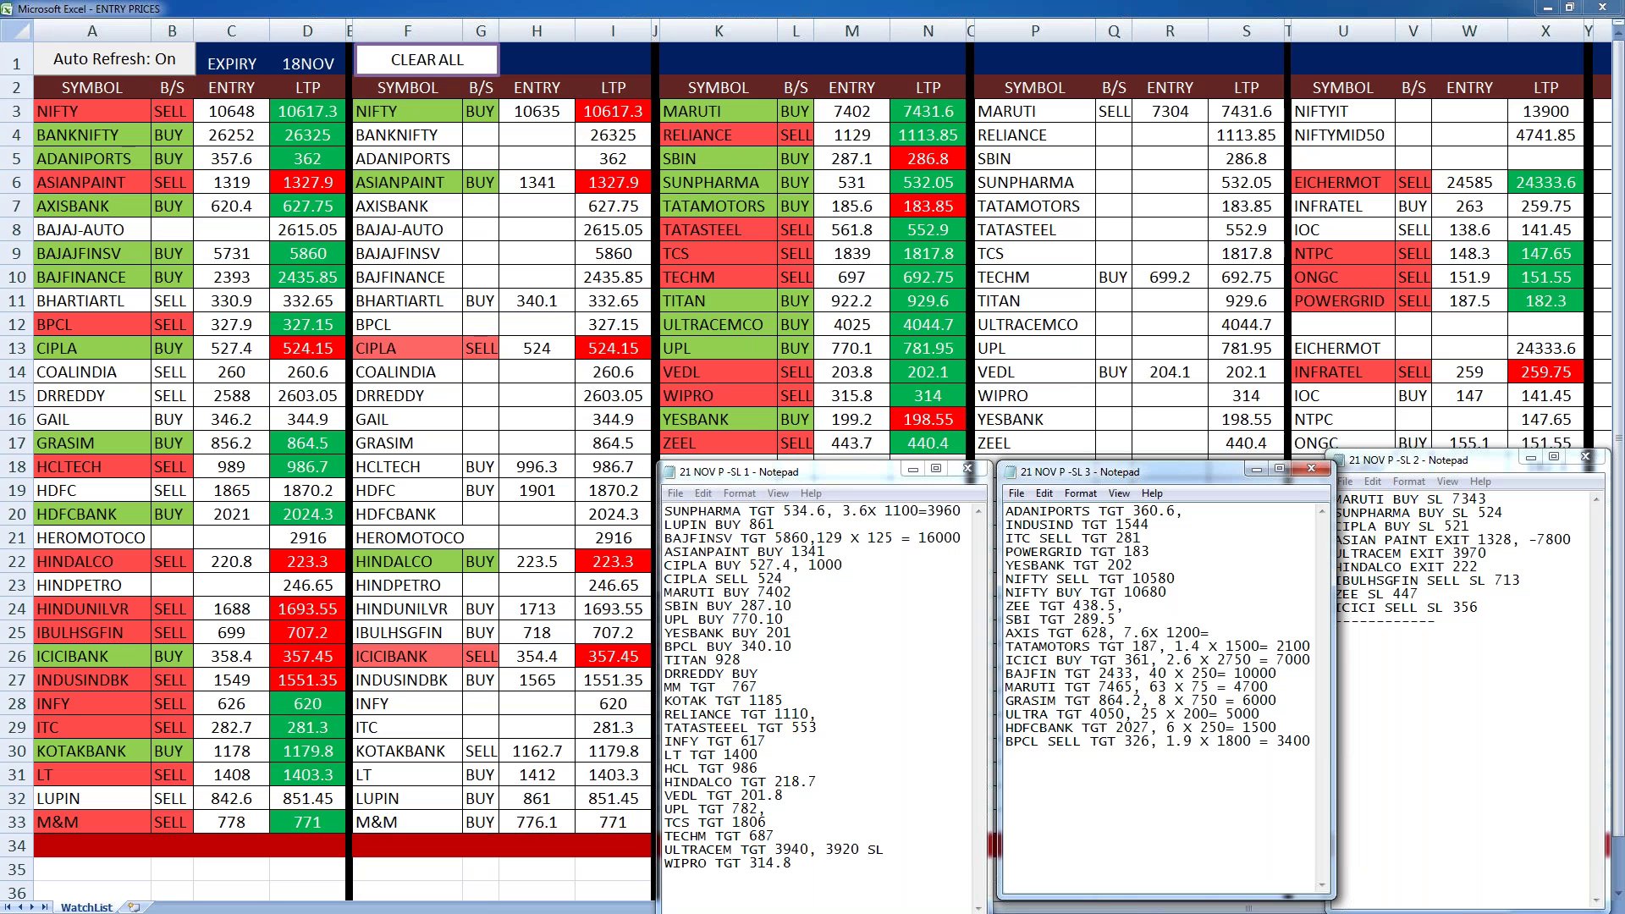
text( 900)
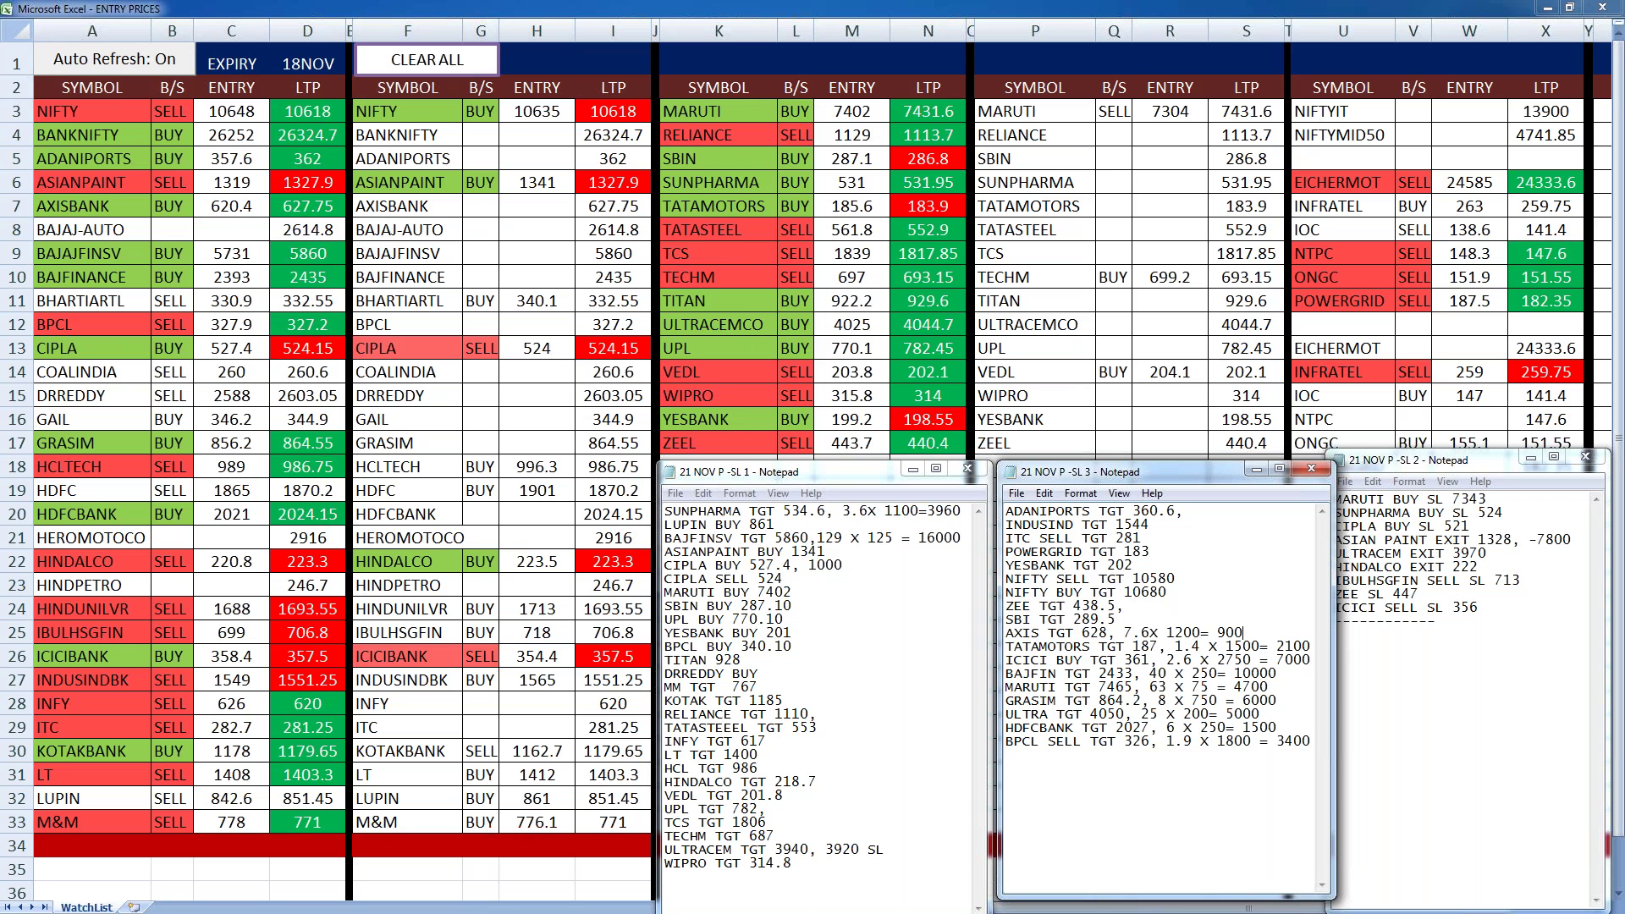
text(0)
- Append ", 2.4 X 3000= 7200" to the SBI target line in 21 NOV P -SL 3
key(Up)
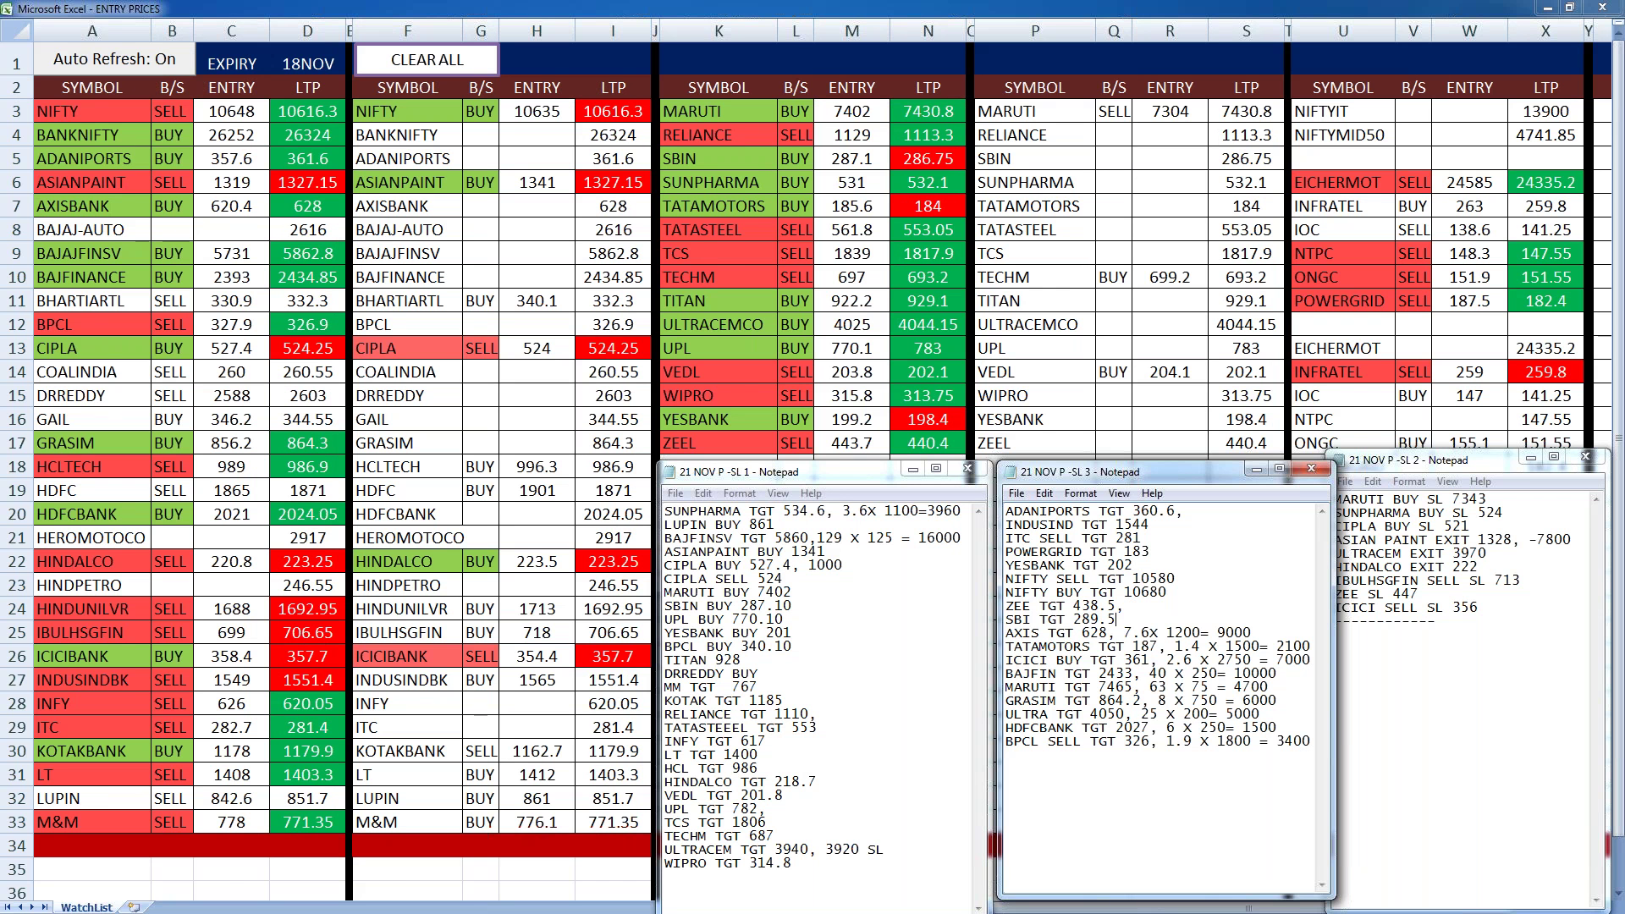
text(,)
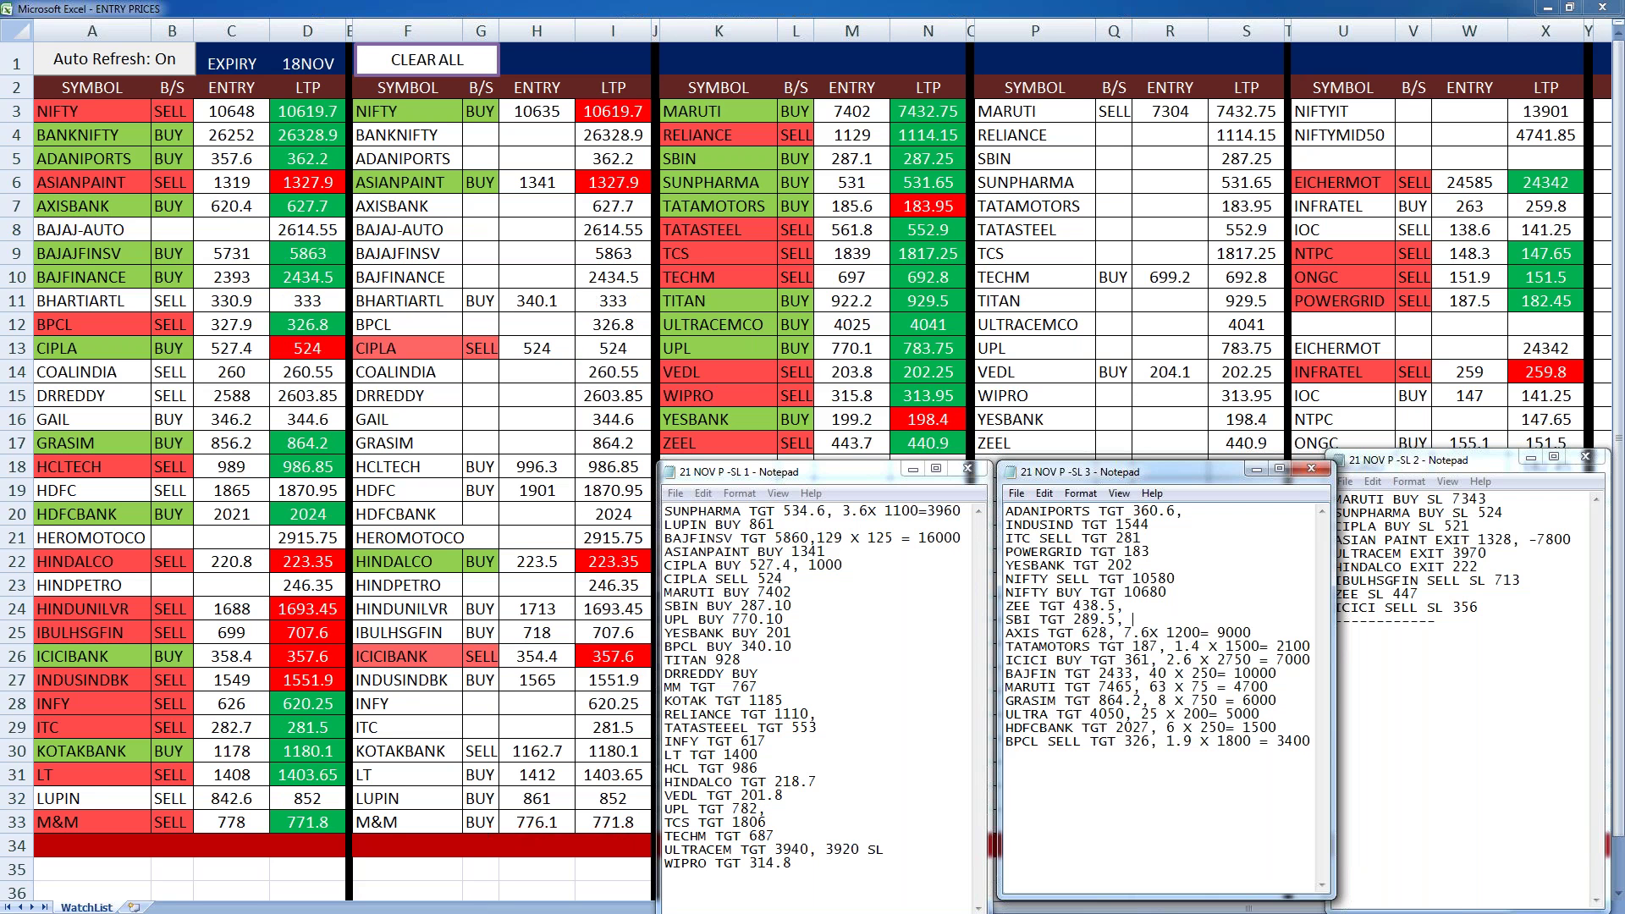
text(2.4)
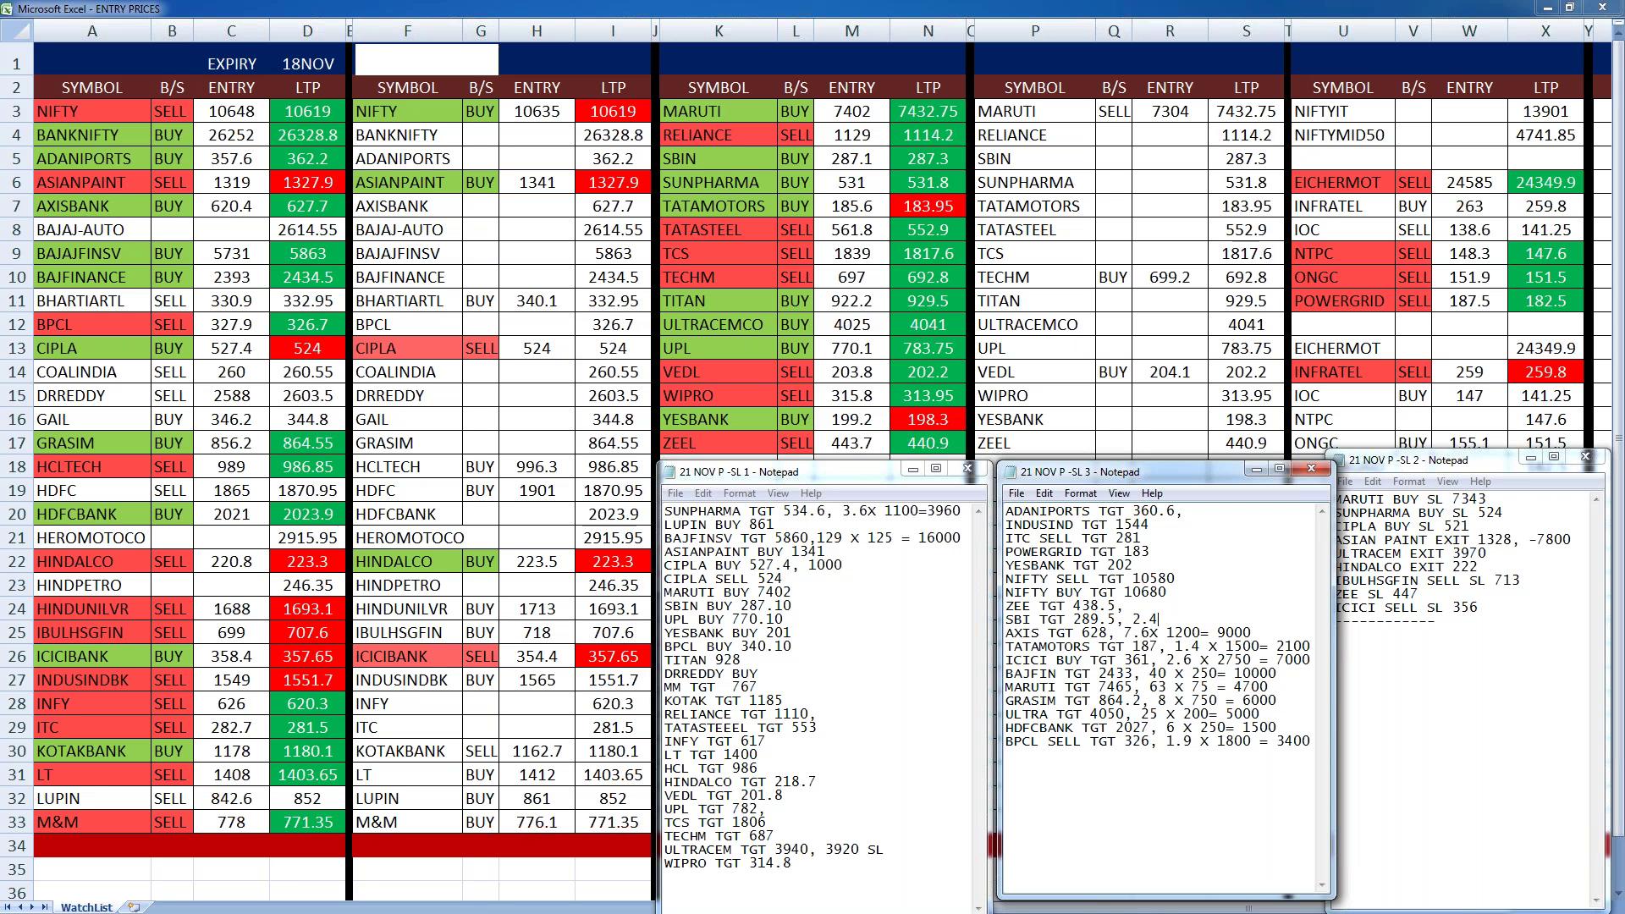
text( X 3000)
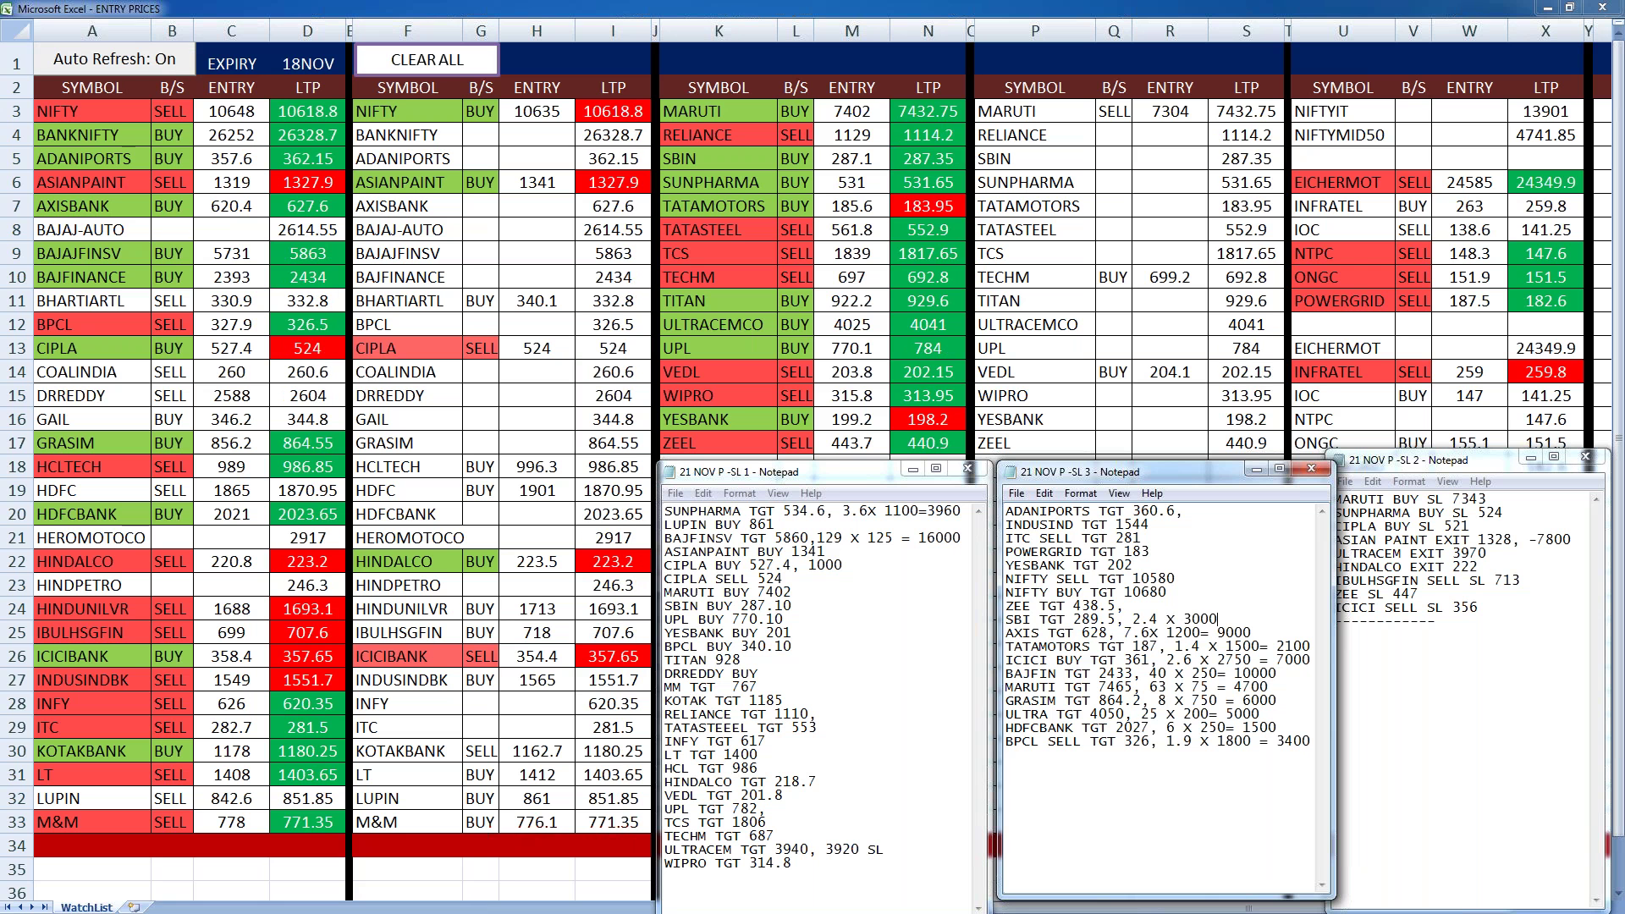
text(= )
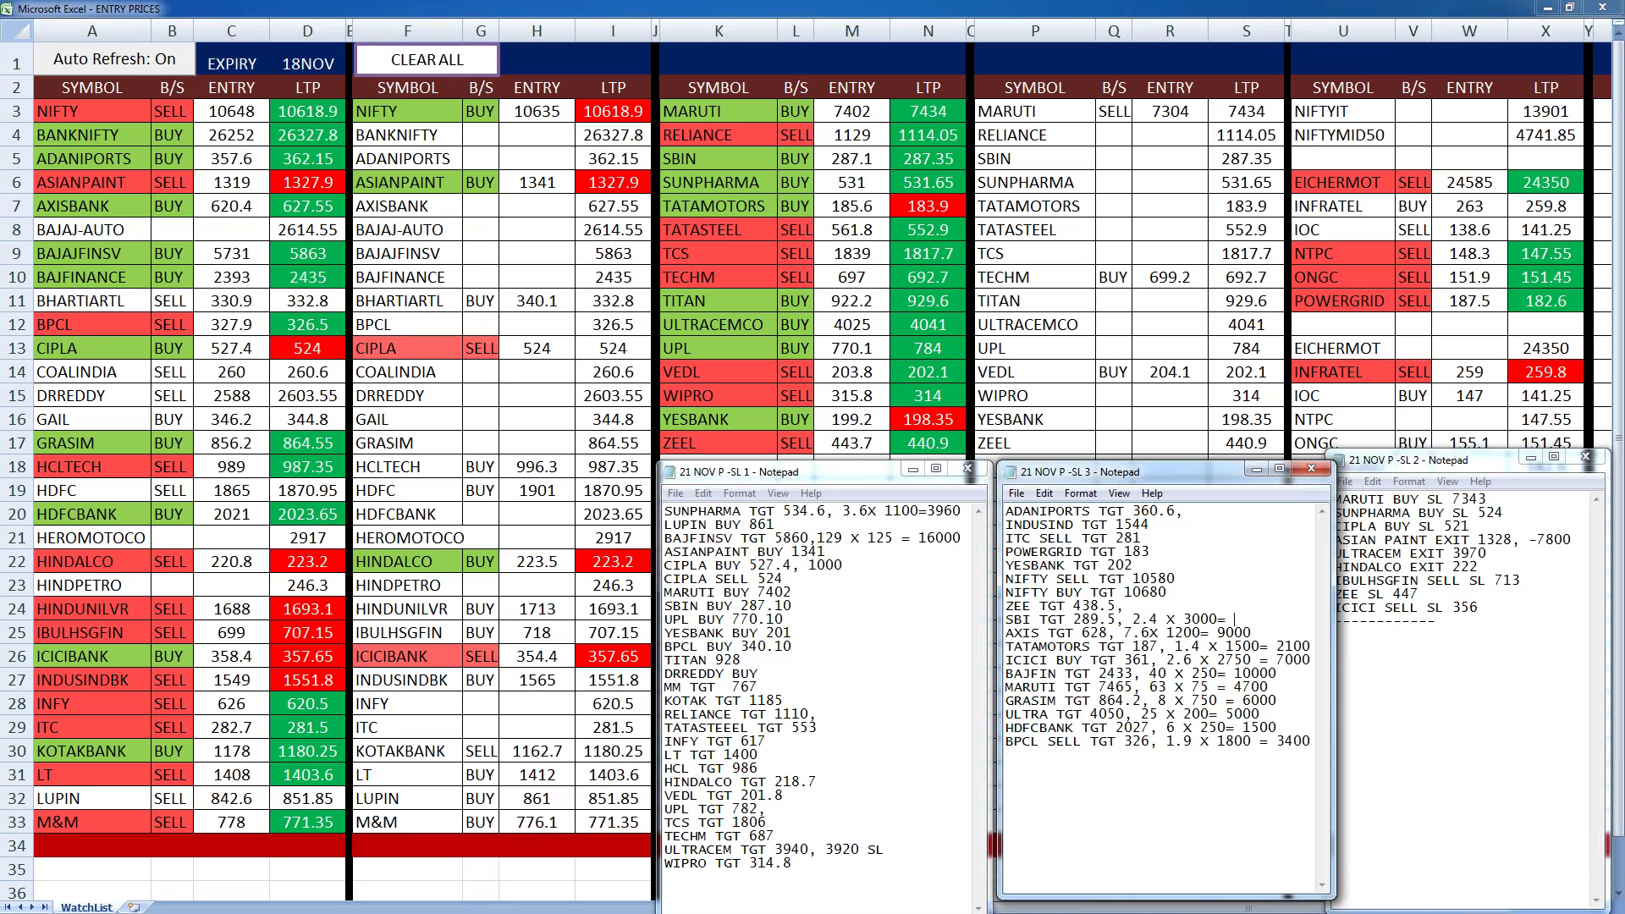
text(7200)
- Complete the ZEE target line in 21 NOV P -SL 3 with "5.2x1300= 6700"
click(1123, 606)
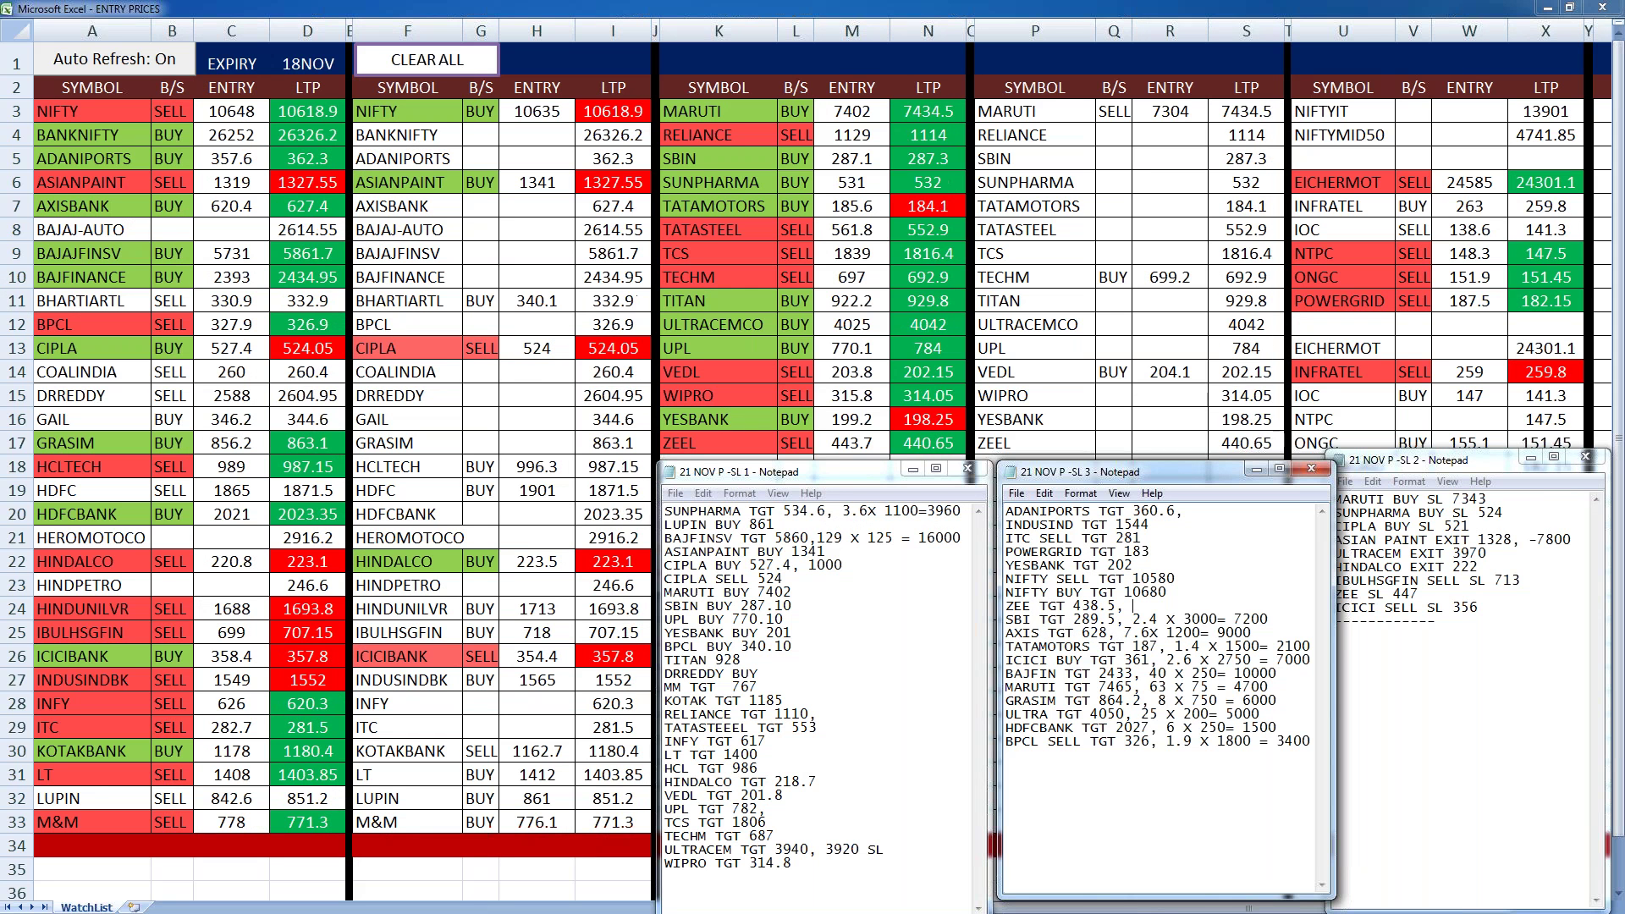
text(5.2)
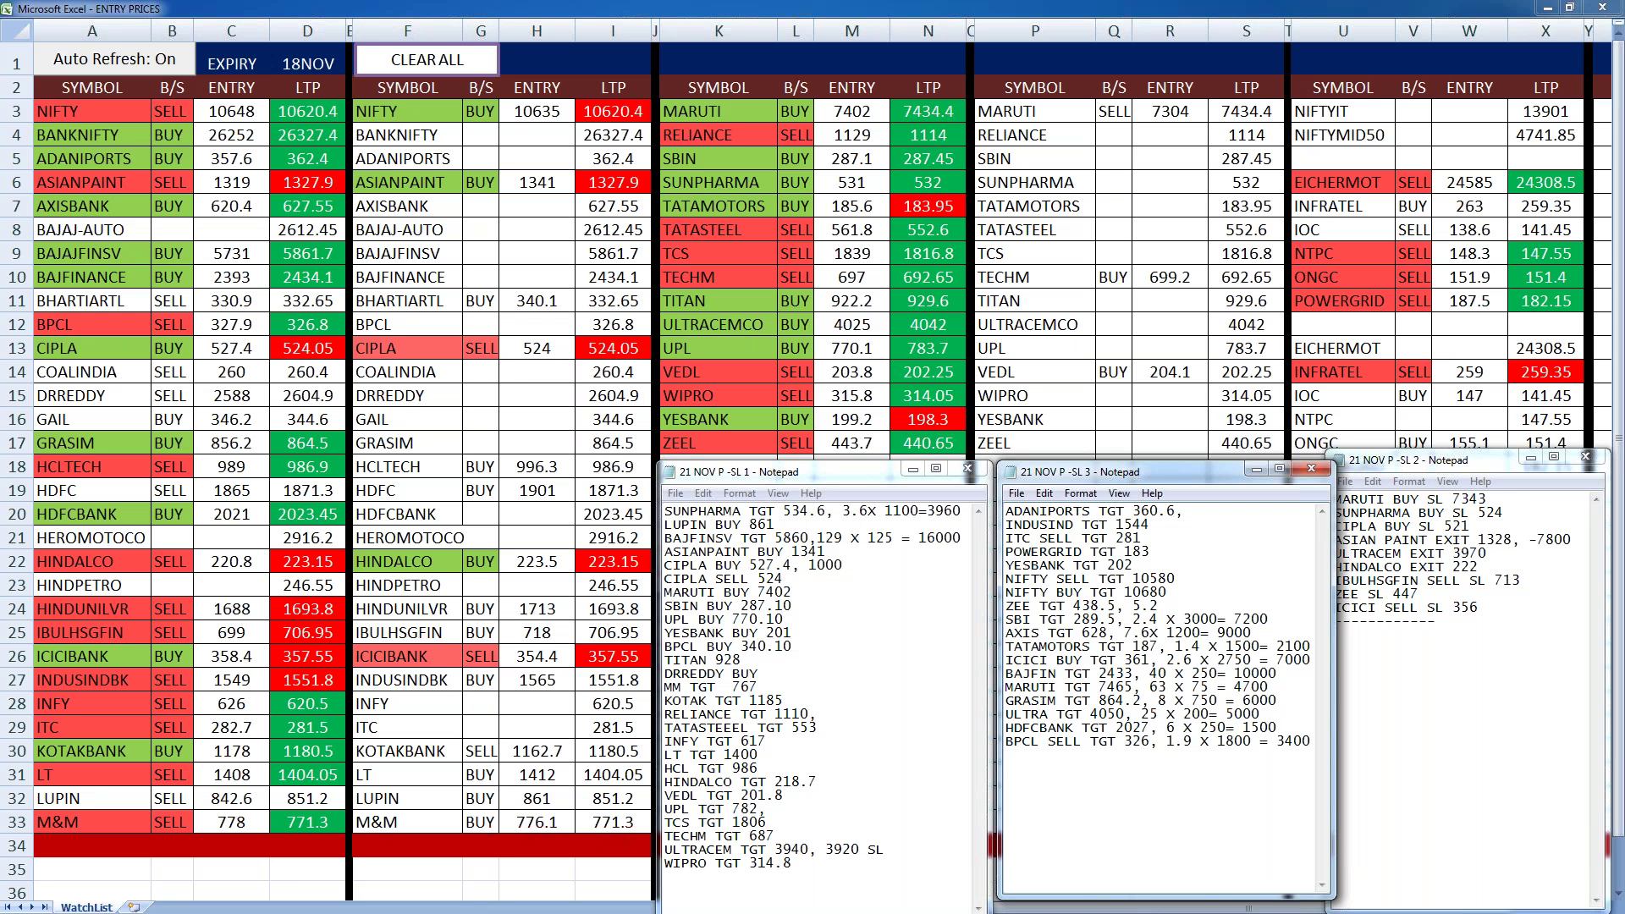
text(x1300)
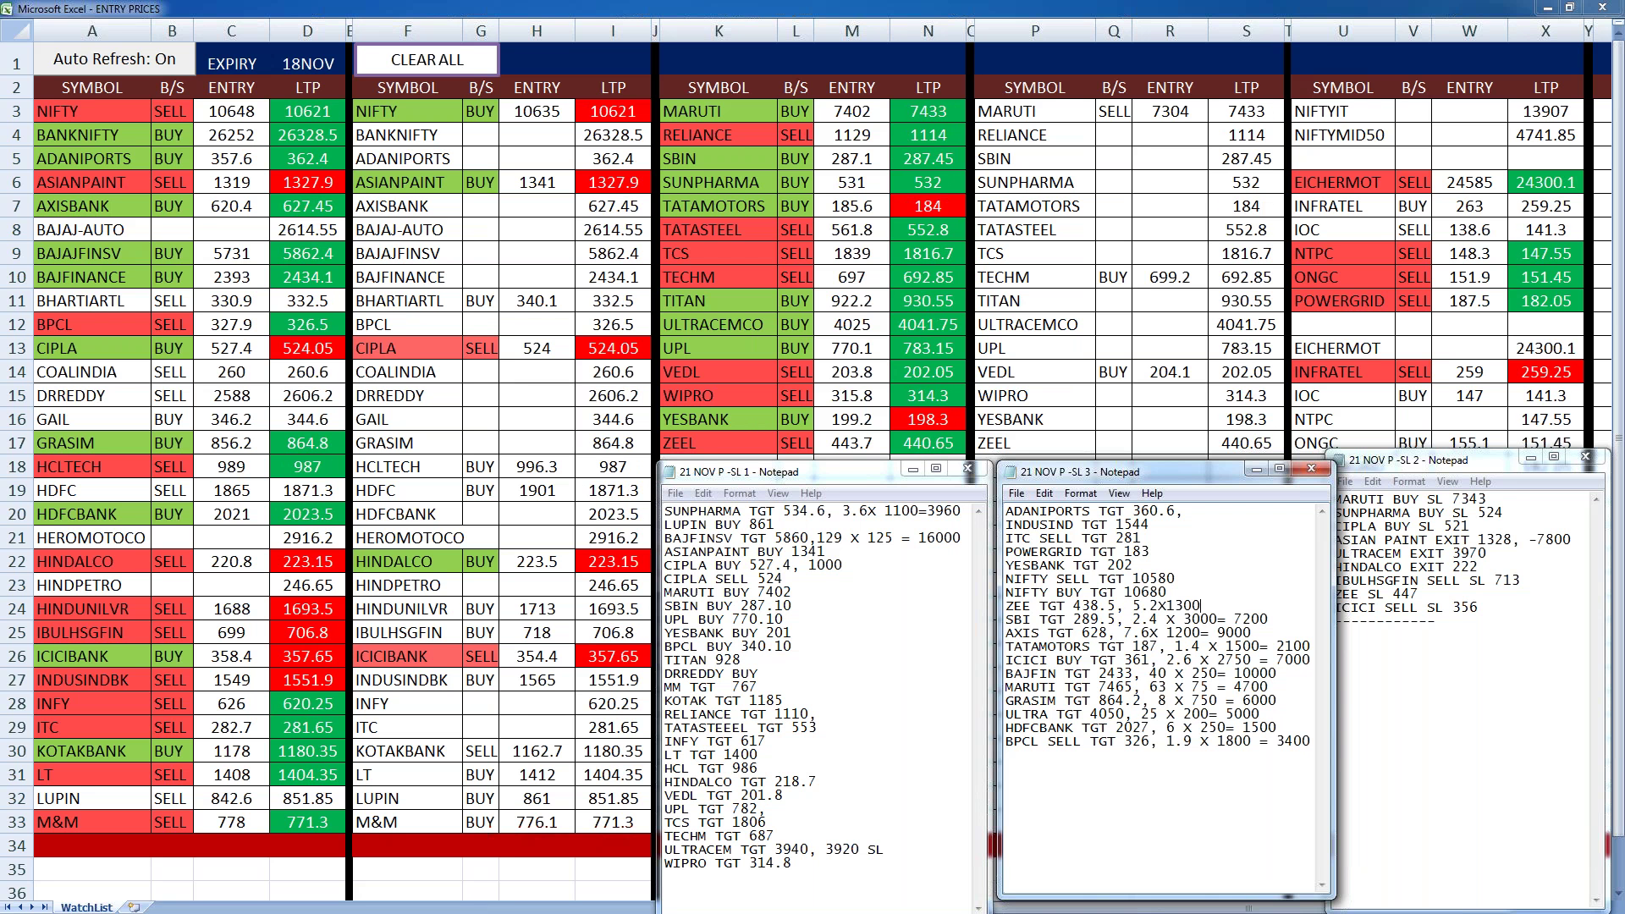
text(= )
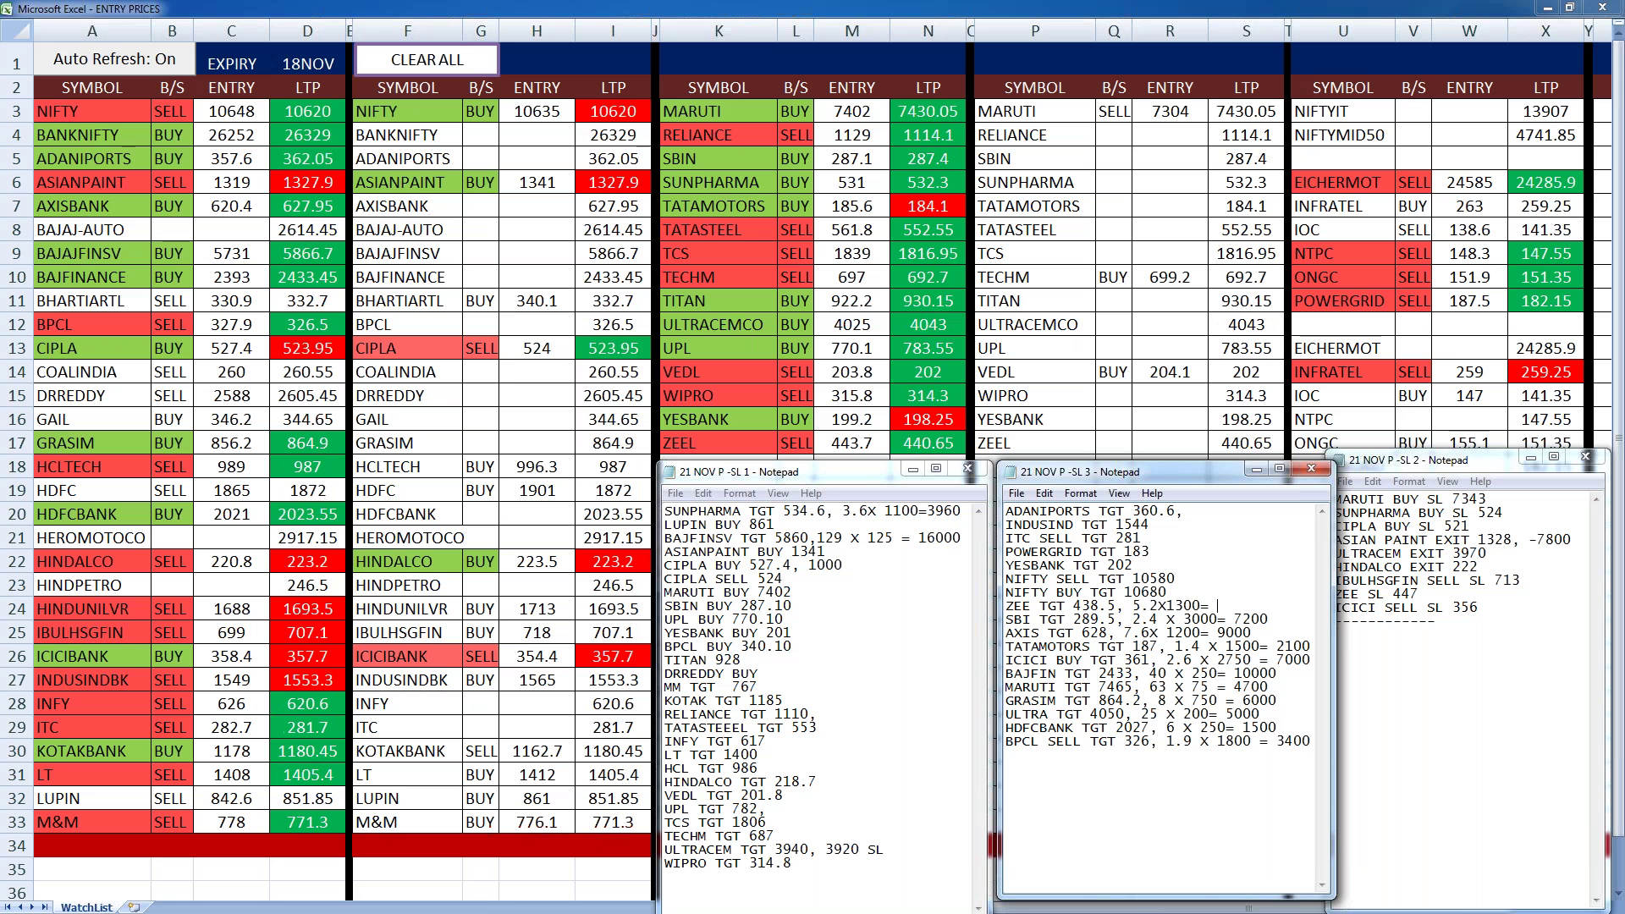
text(6)
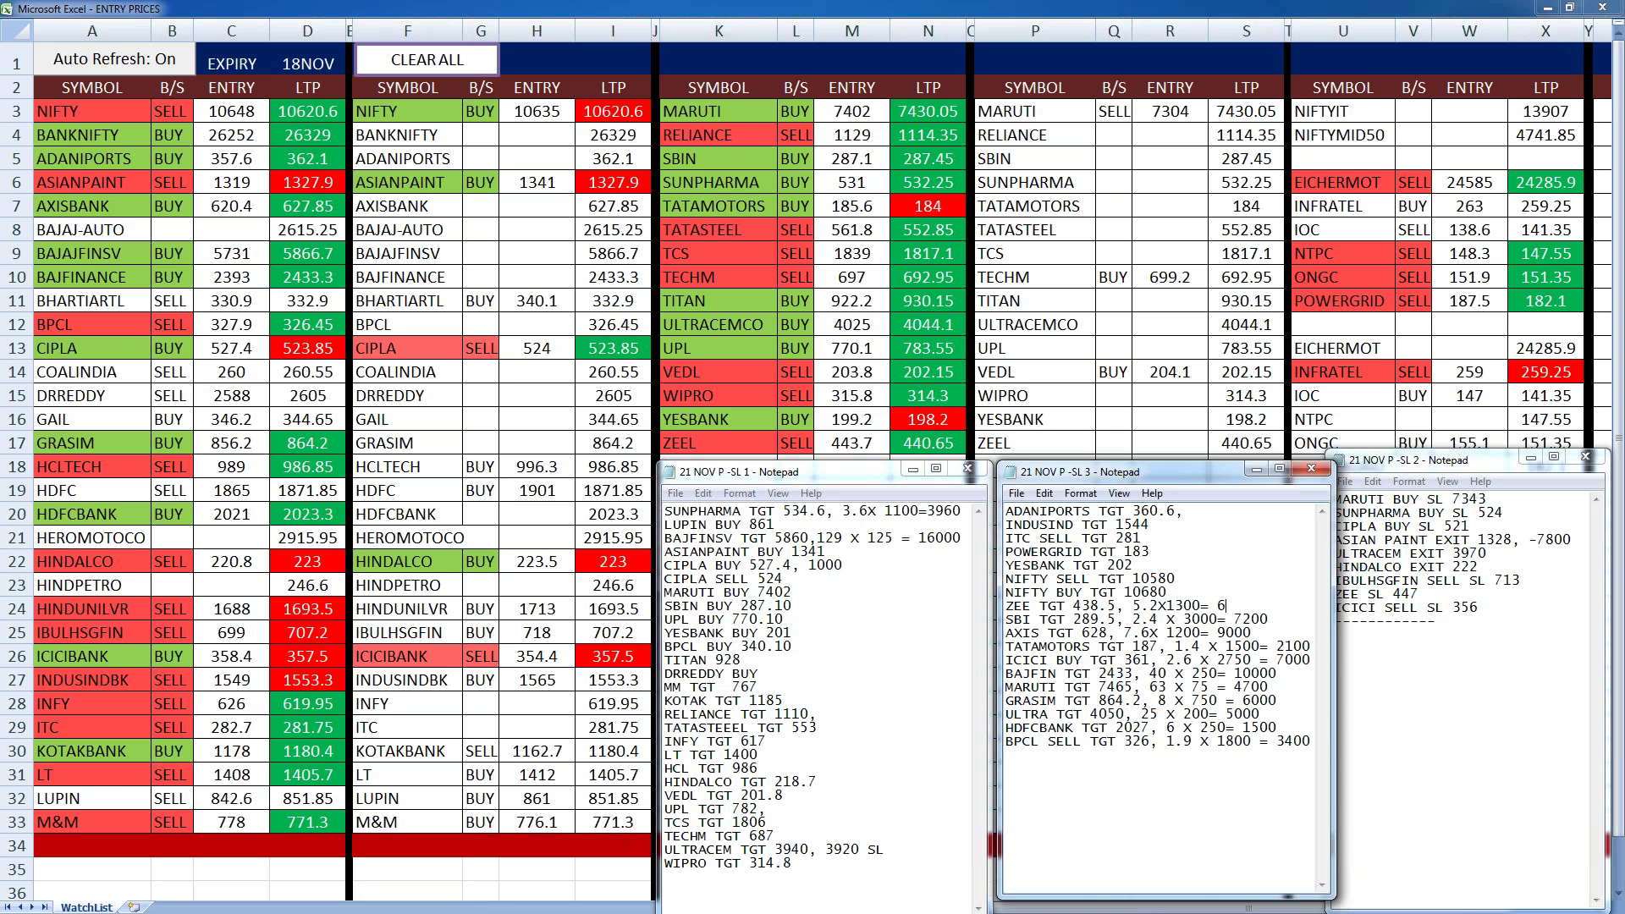
text(700)
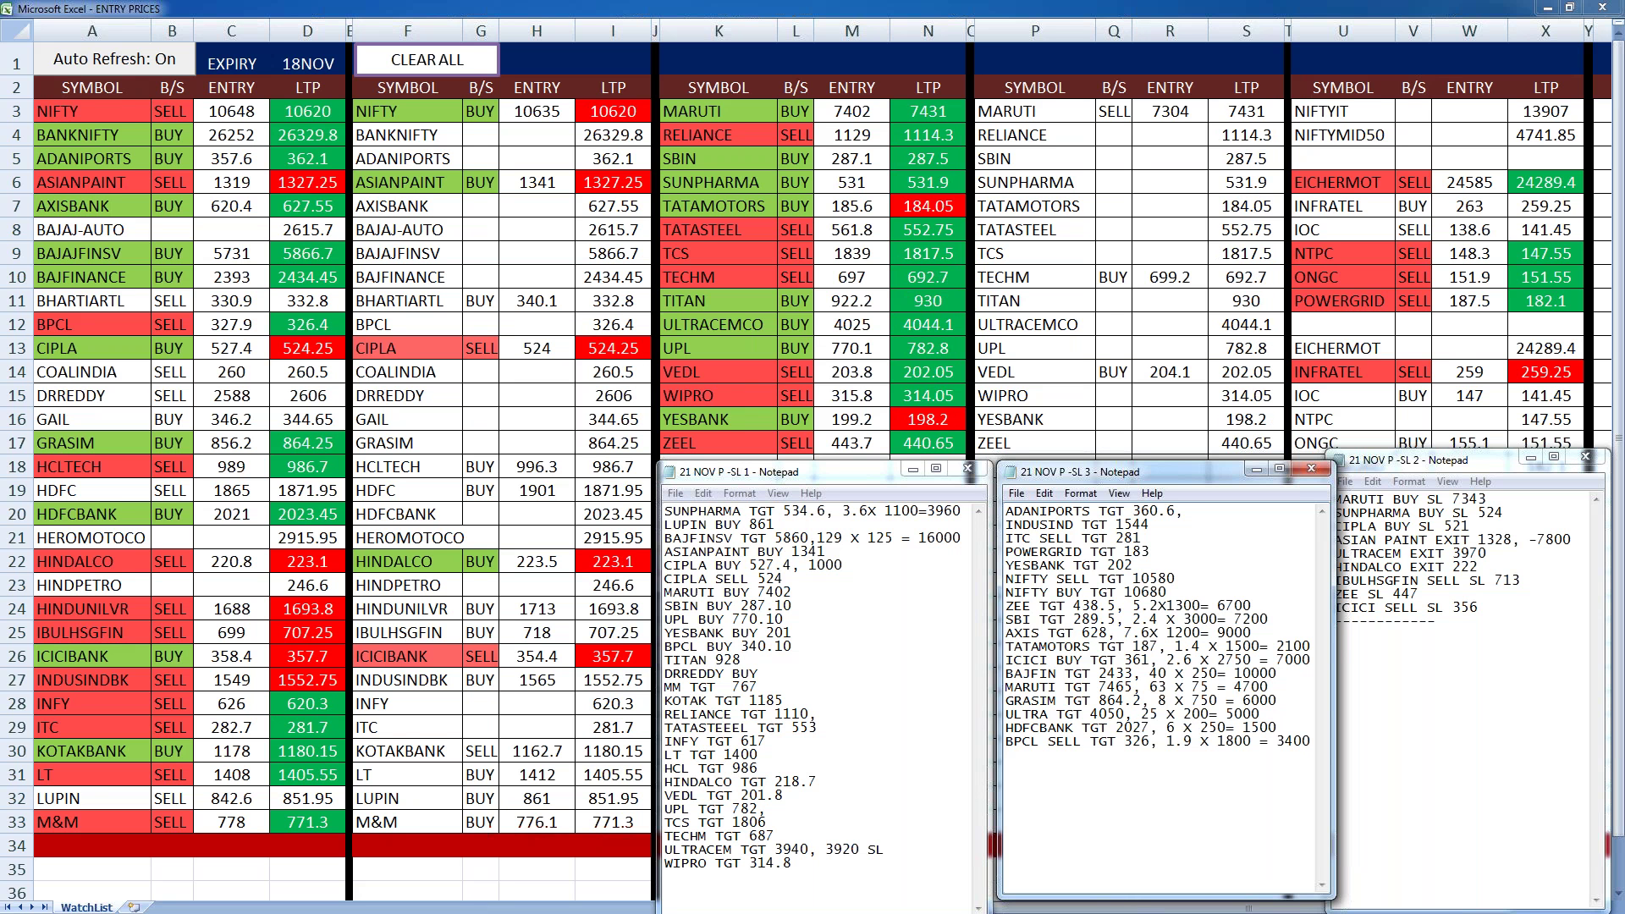
- Append ", 15" to the NIFTY BUY target line and ", 68x75 = 5000" to the NIFTY SELL target line in 21 NOV P -SL 3
click(1168, 591)
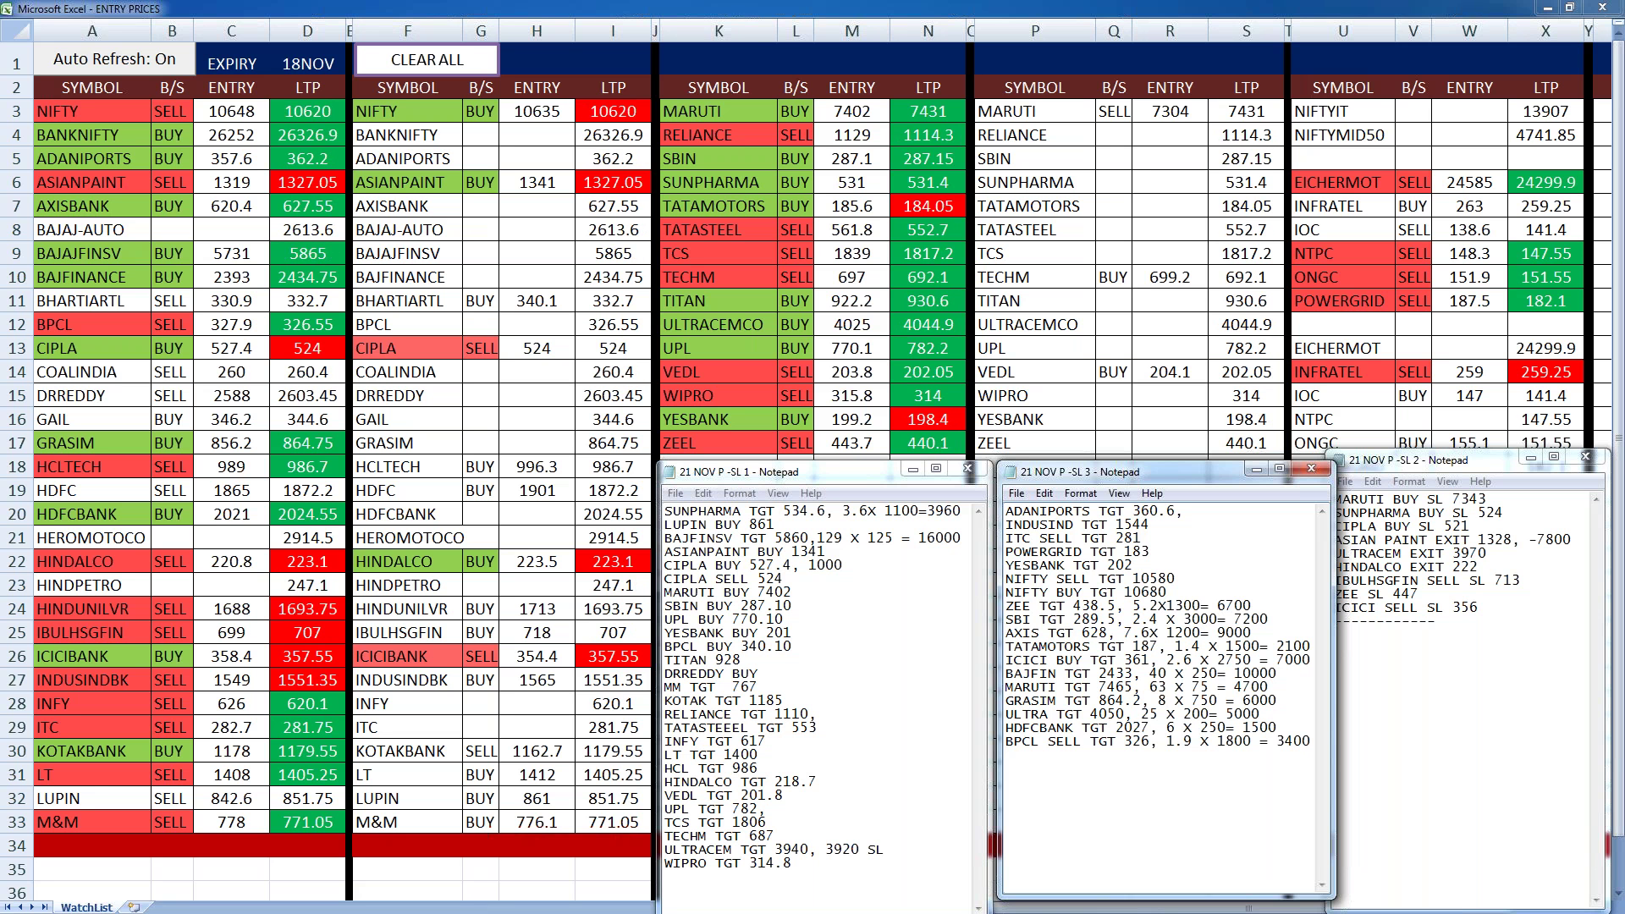
text(, 15)
click(1176, 578)
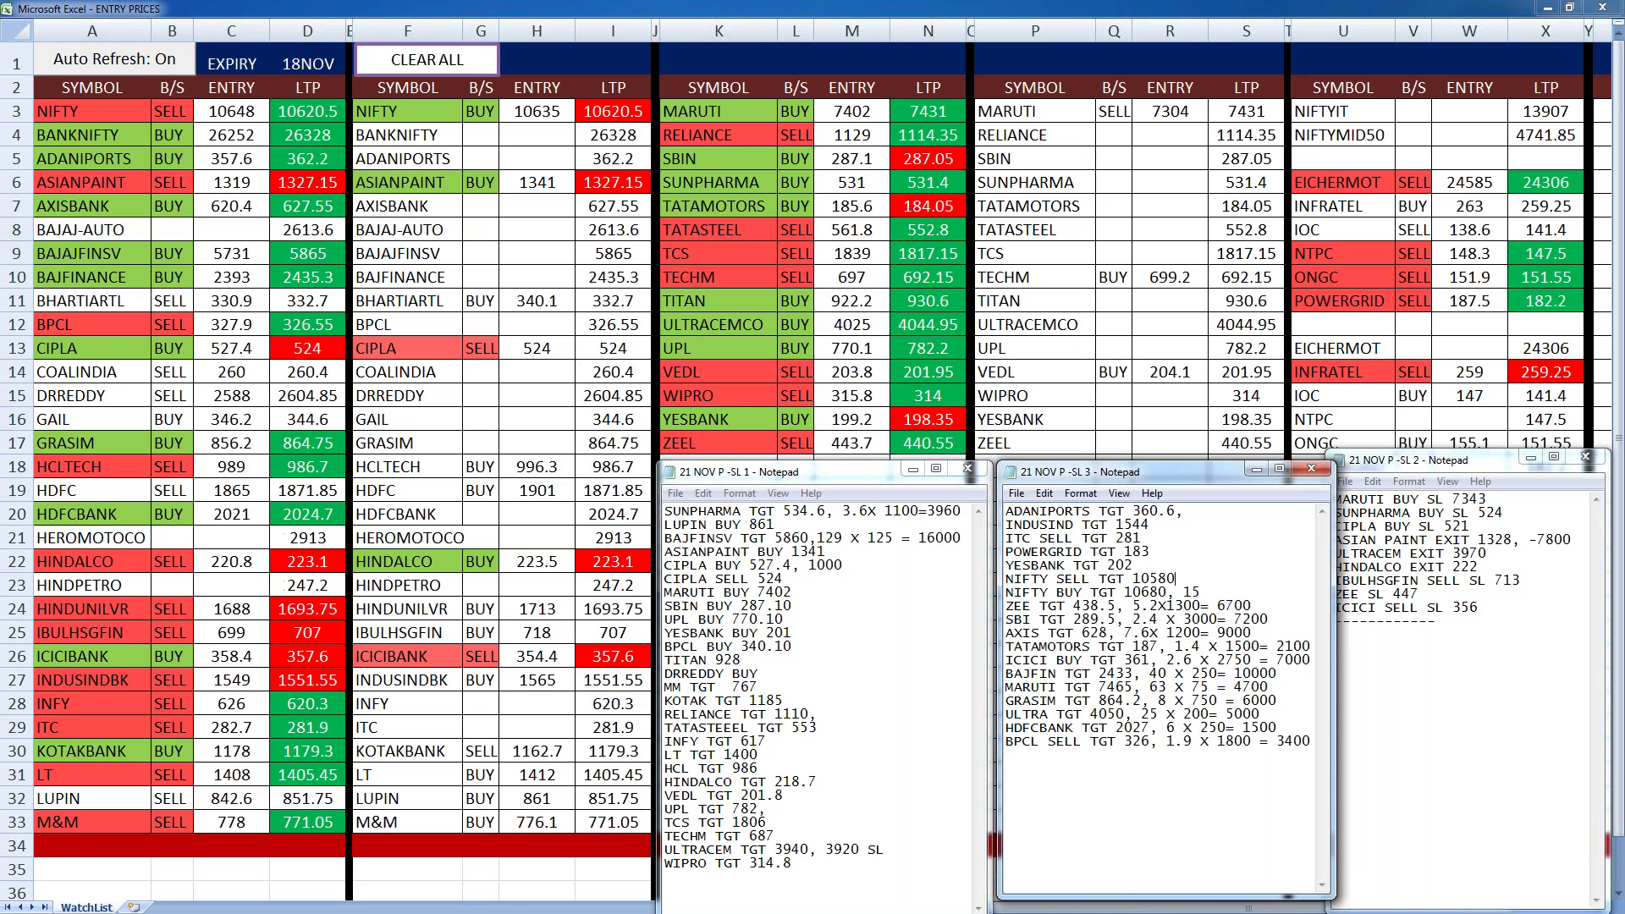
text(,)
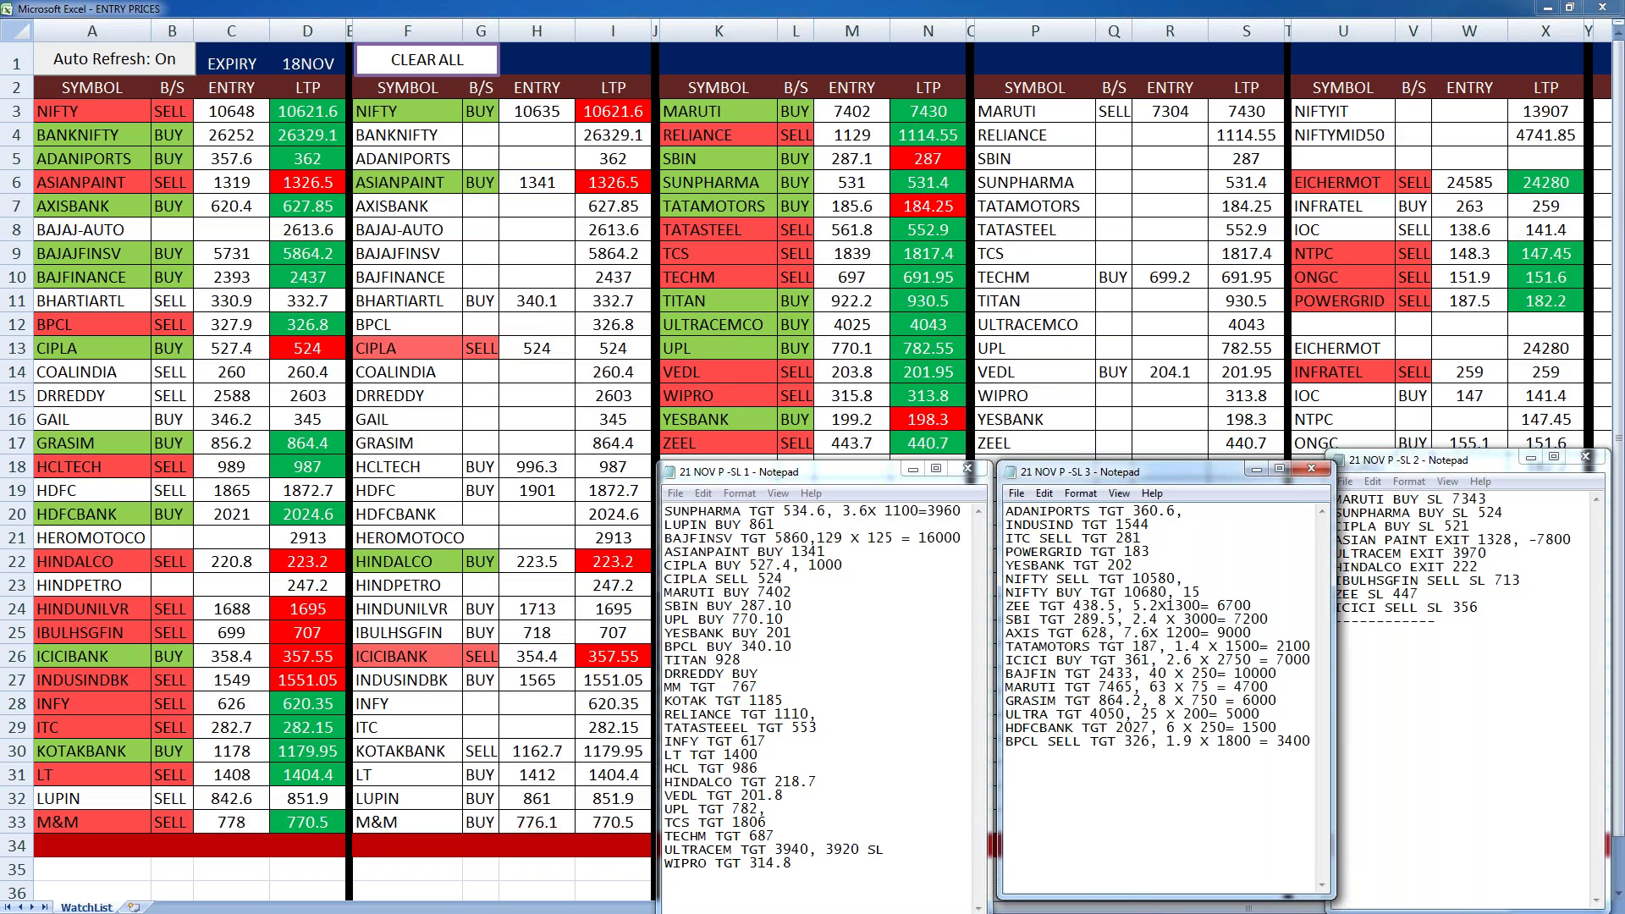
text(6)
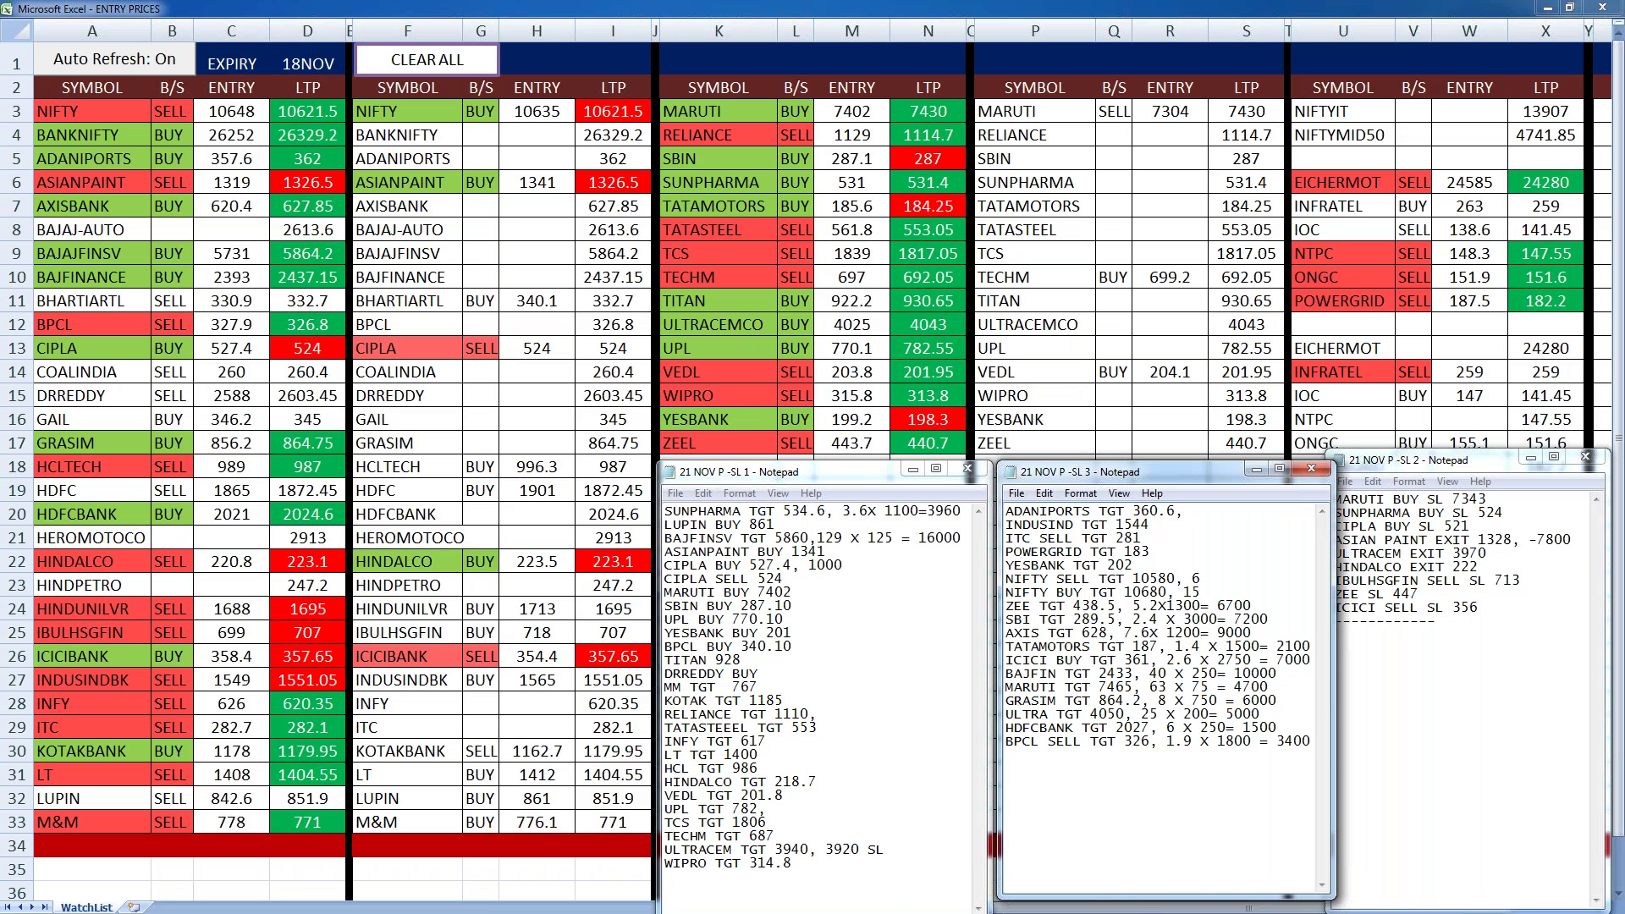
text(8X)
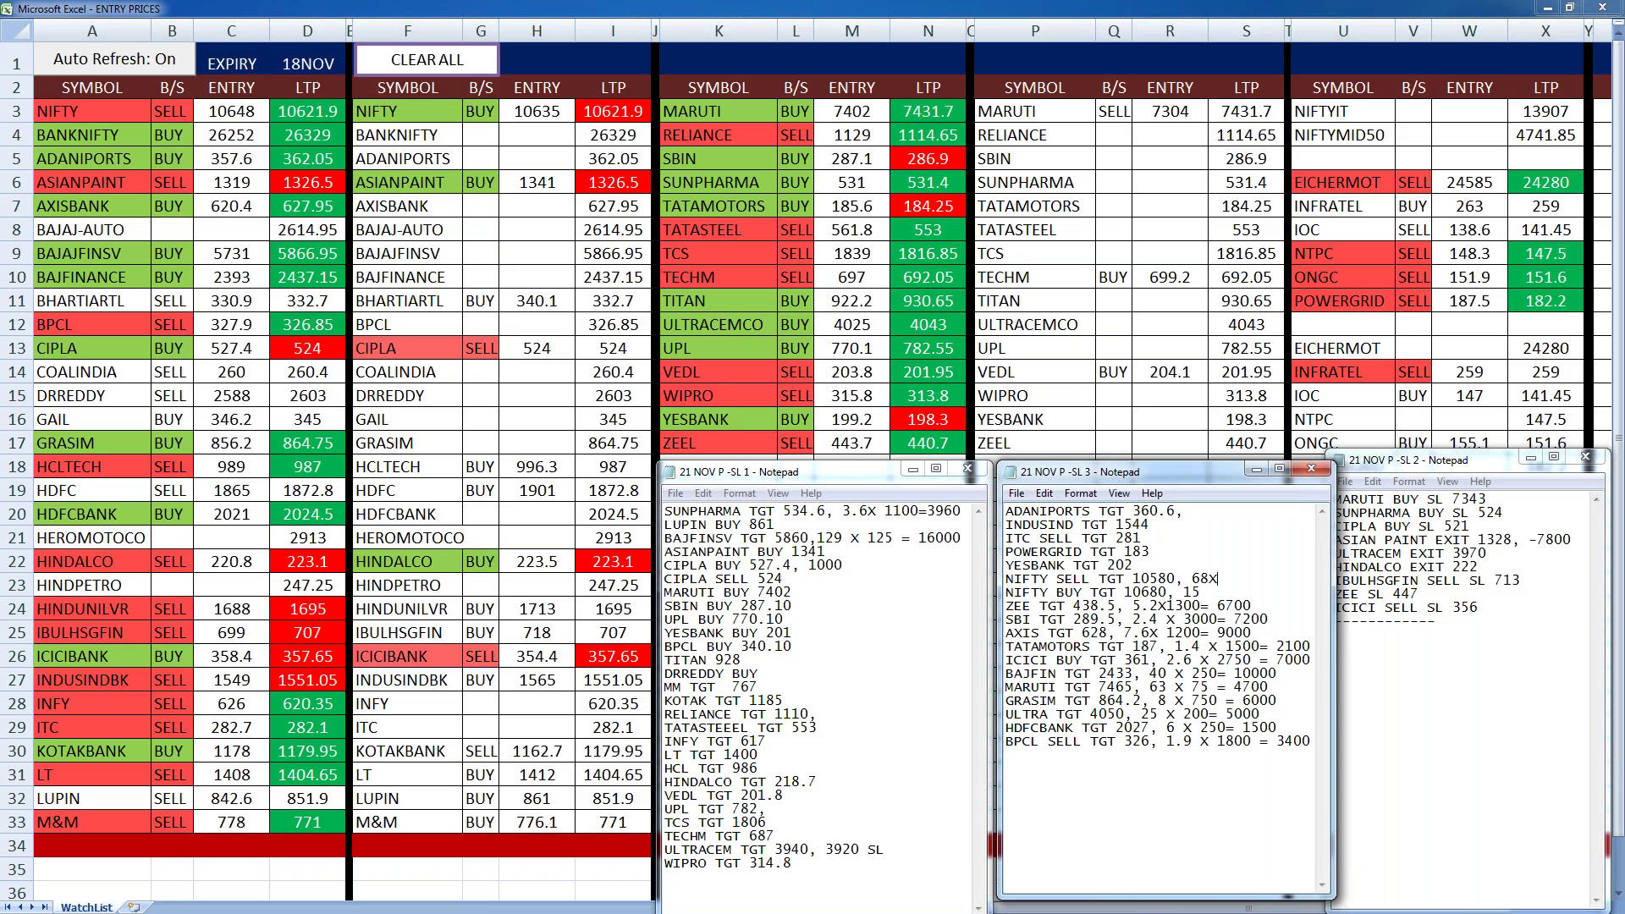
text(75 )
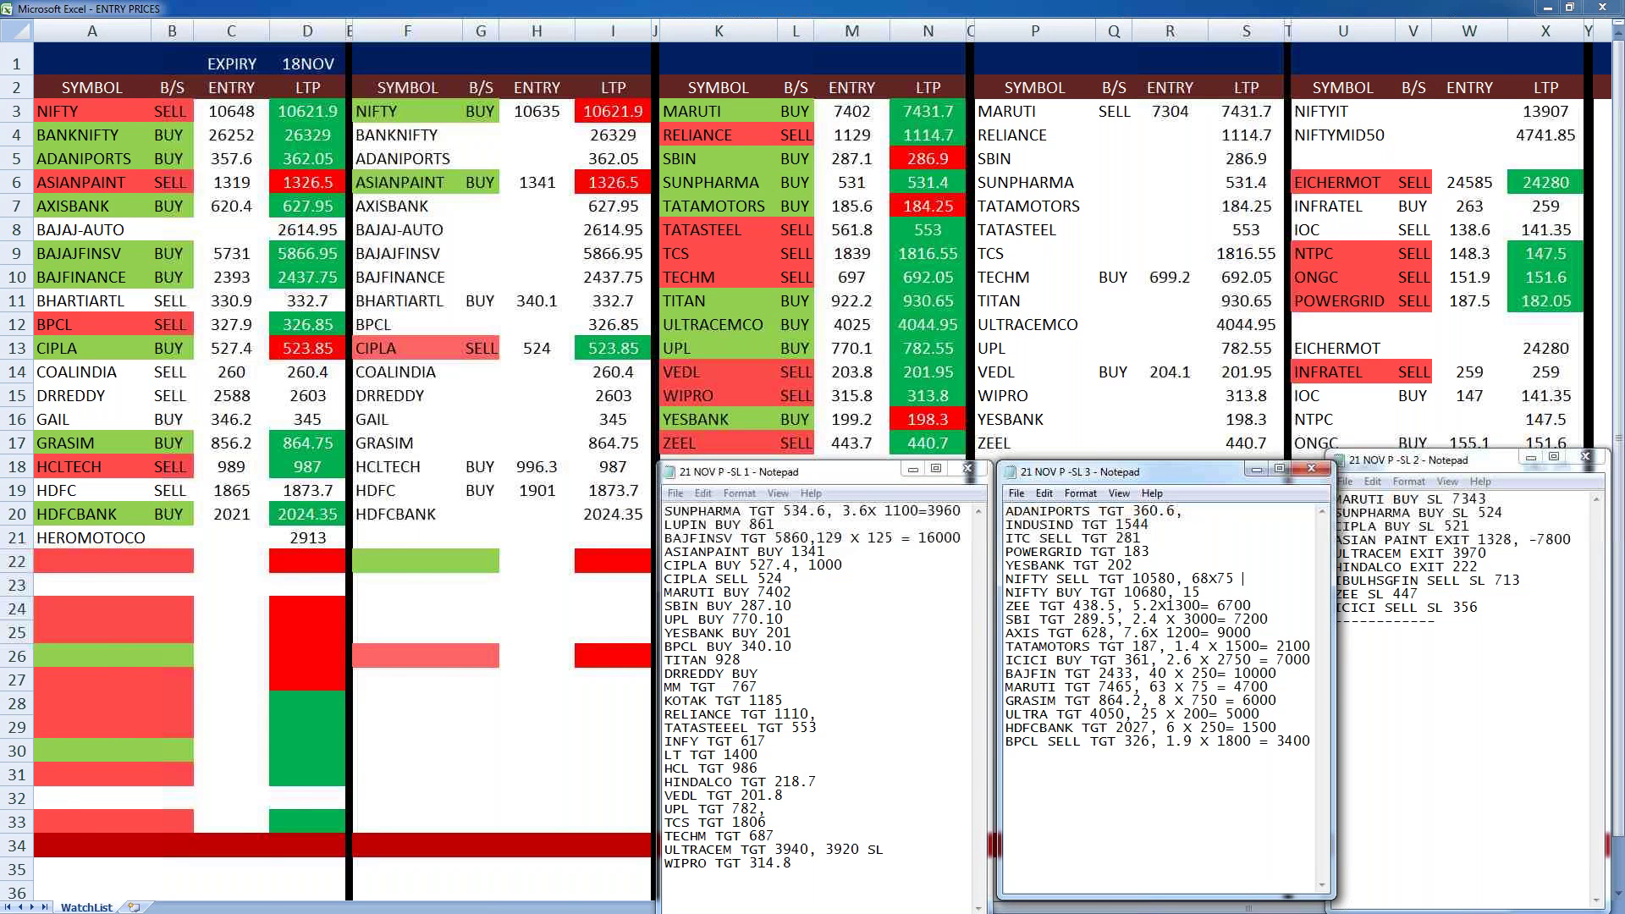
text(=)
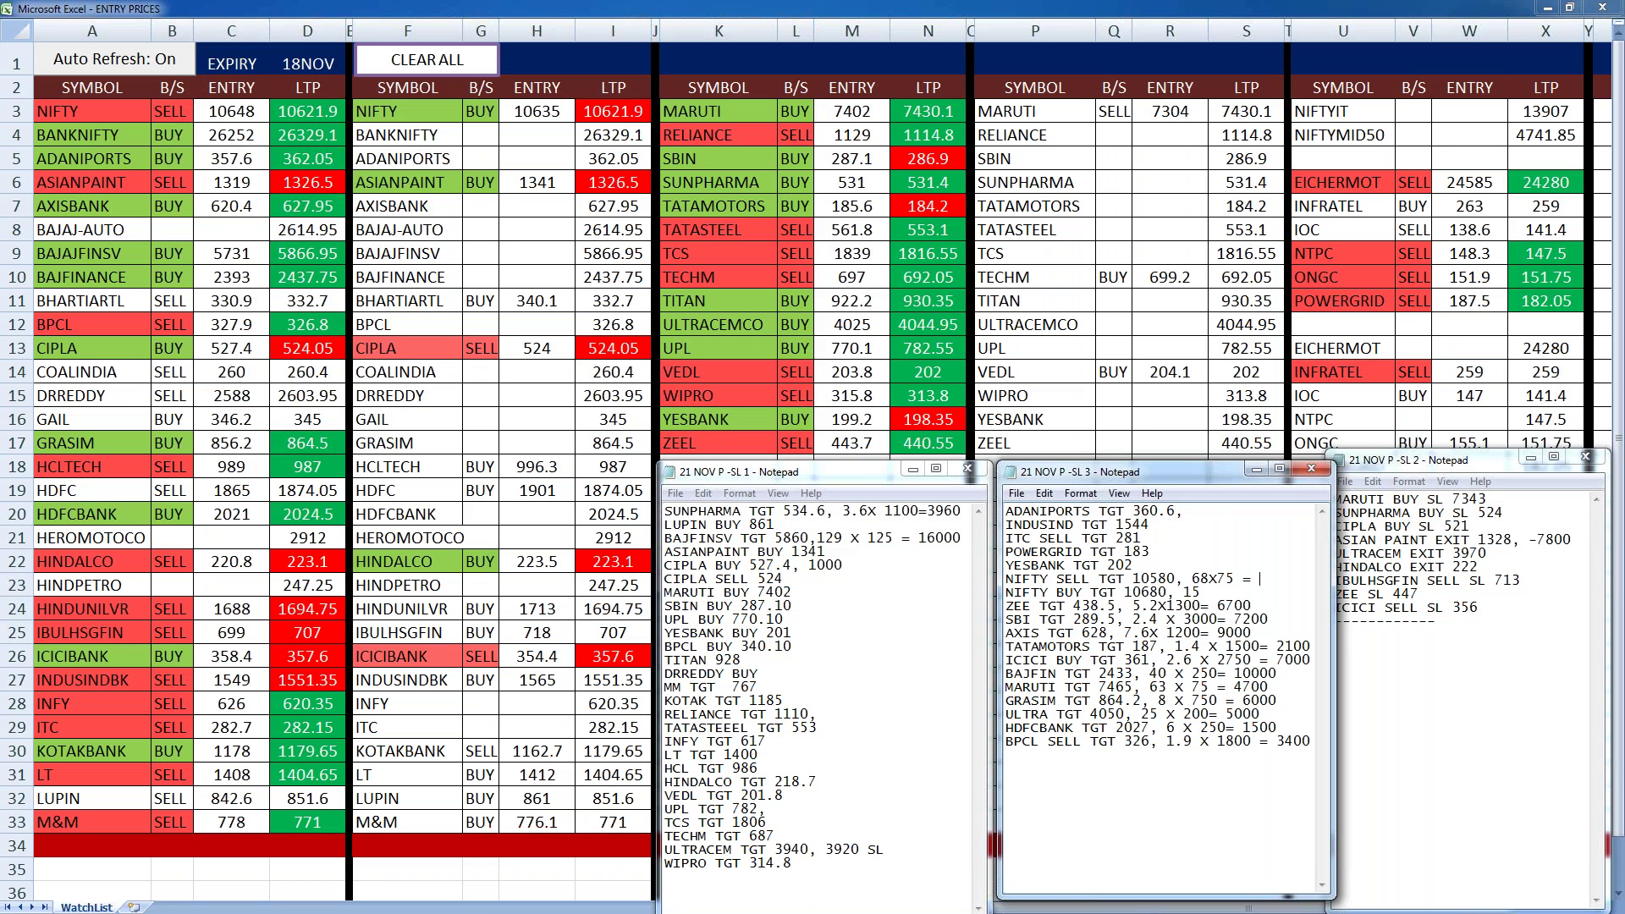
text( 5000)
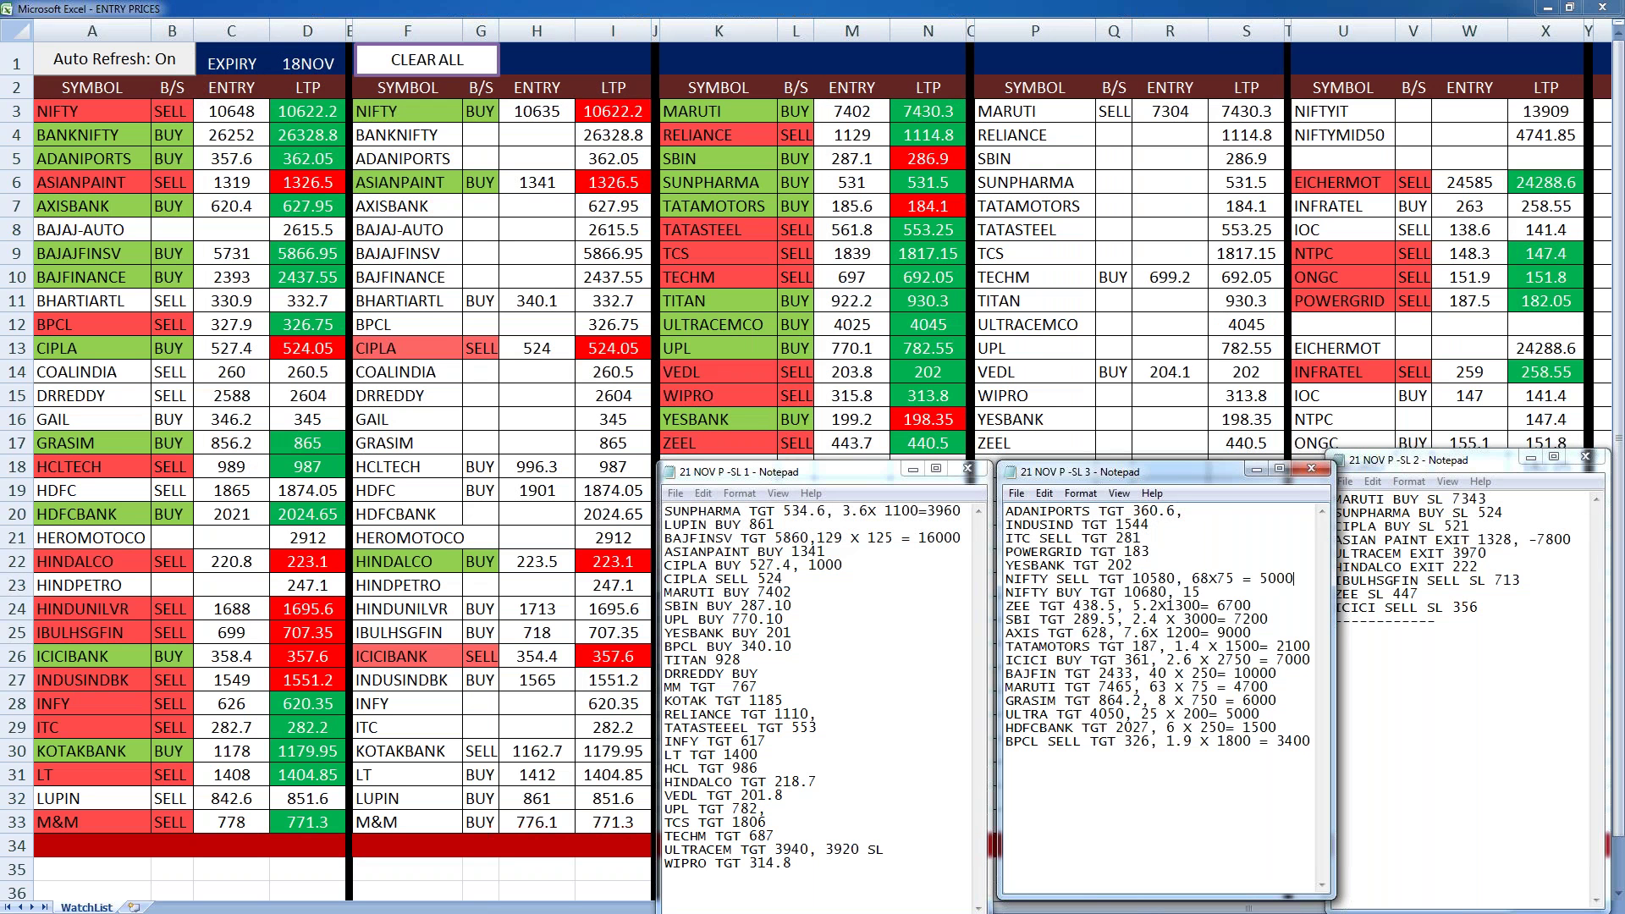
- Change the YESBANK target to 200 in 21 NOV P -SL 3 and end its line with a comma
click(1132, 565)
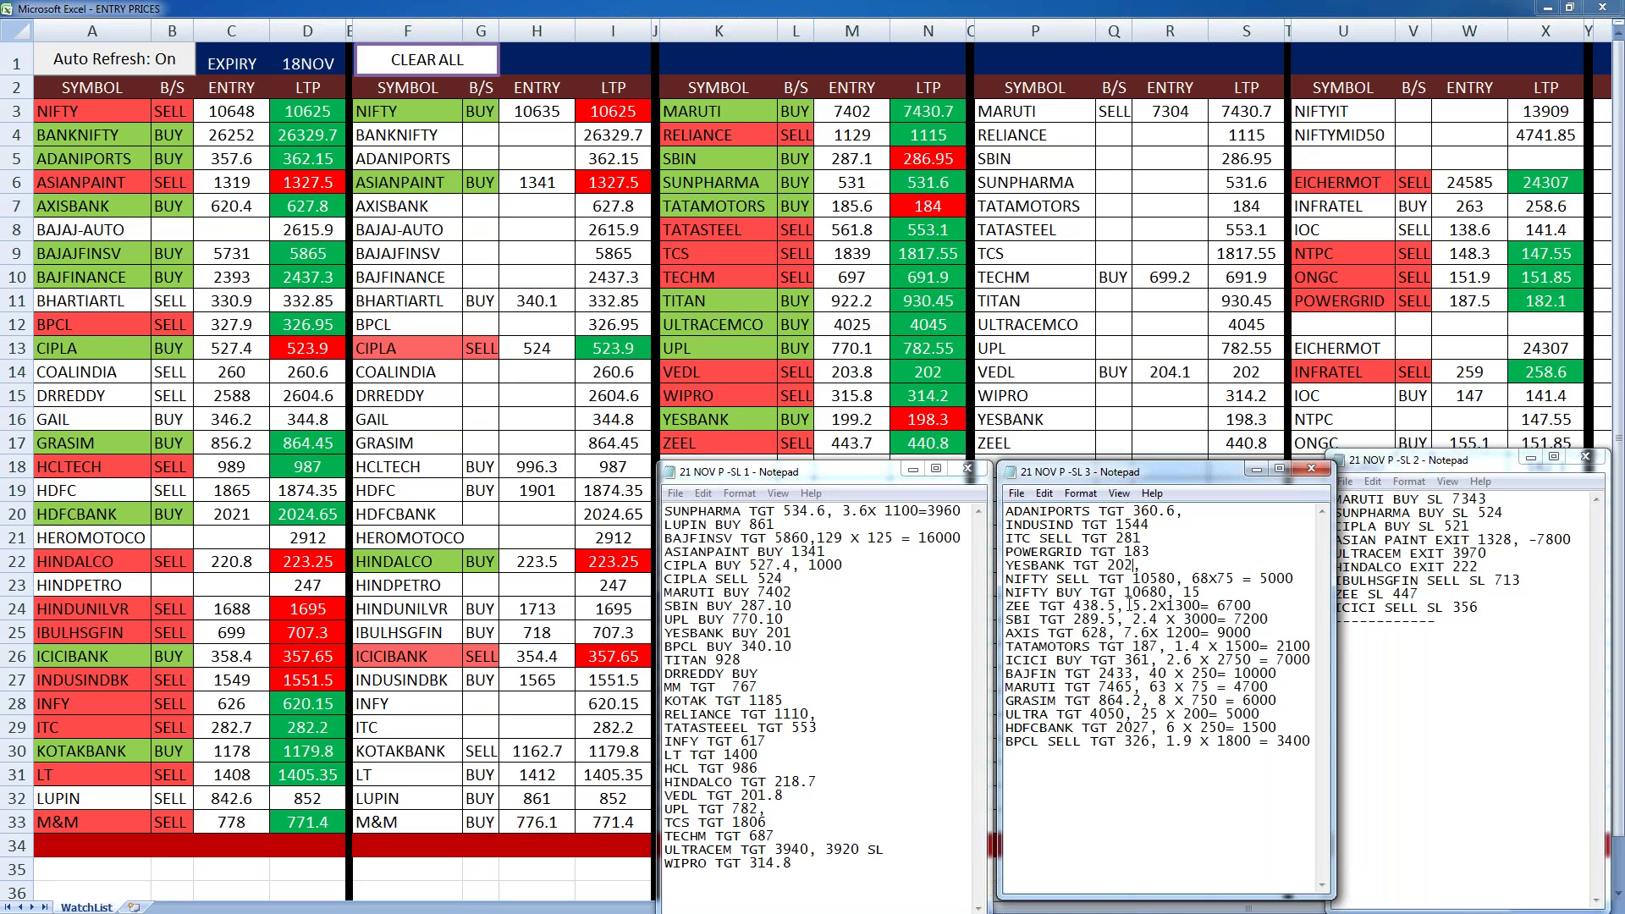
key(BackSpace)
text(,)
text(0)
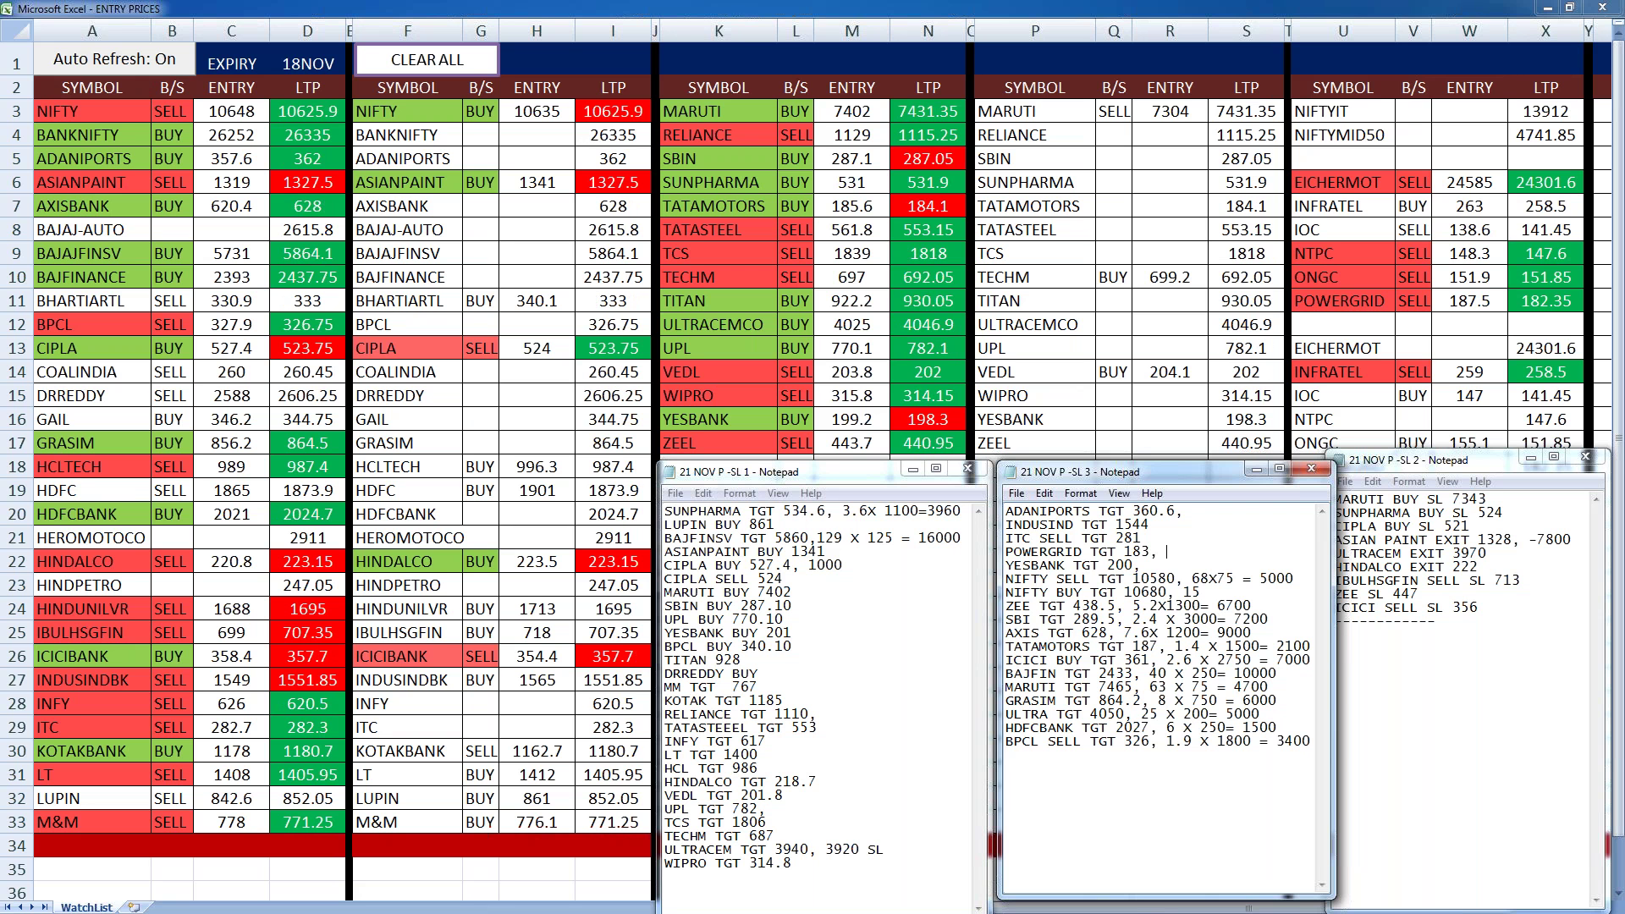
- Complete the POWERGRID target line in 21 NOV P -SL 3 with "4.5x4000= 18000"
click(336, 124)
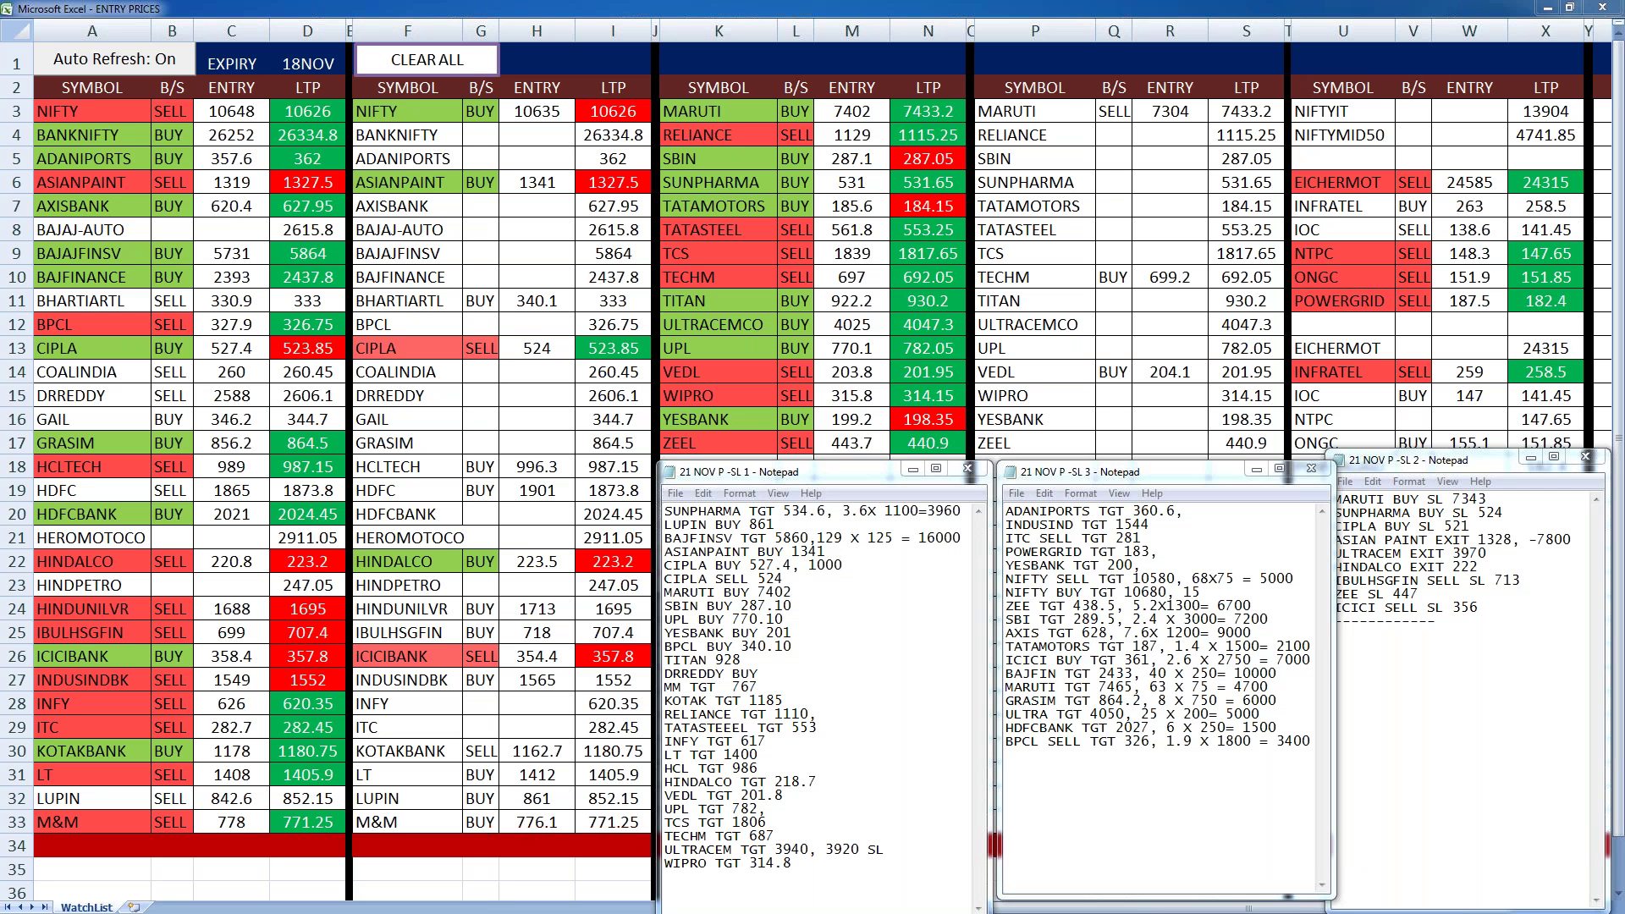
click(1179, 554)
text(4)
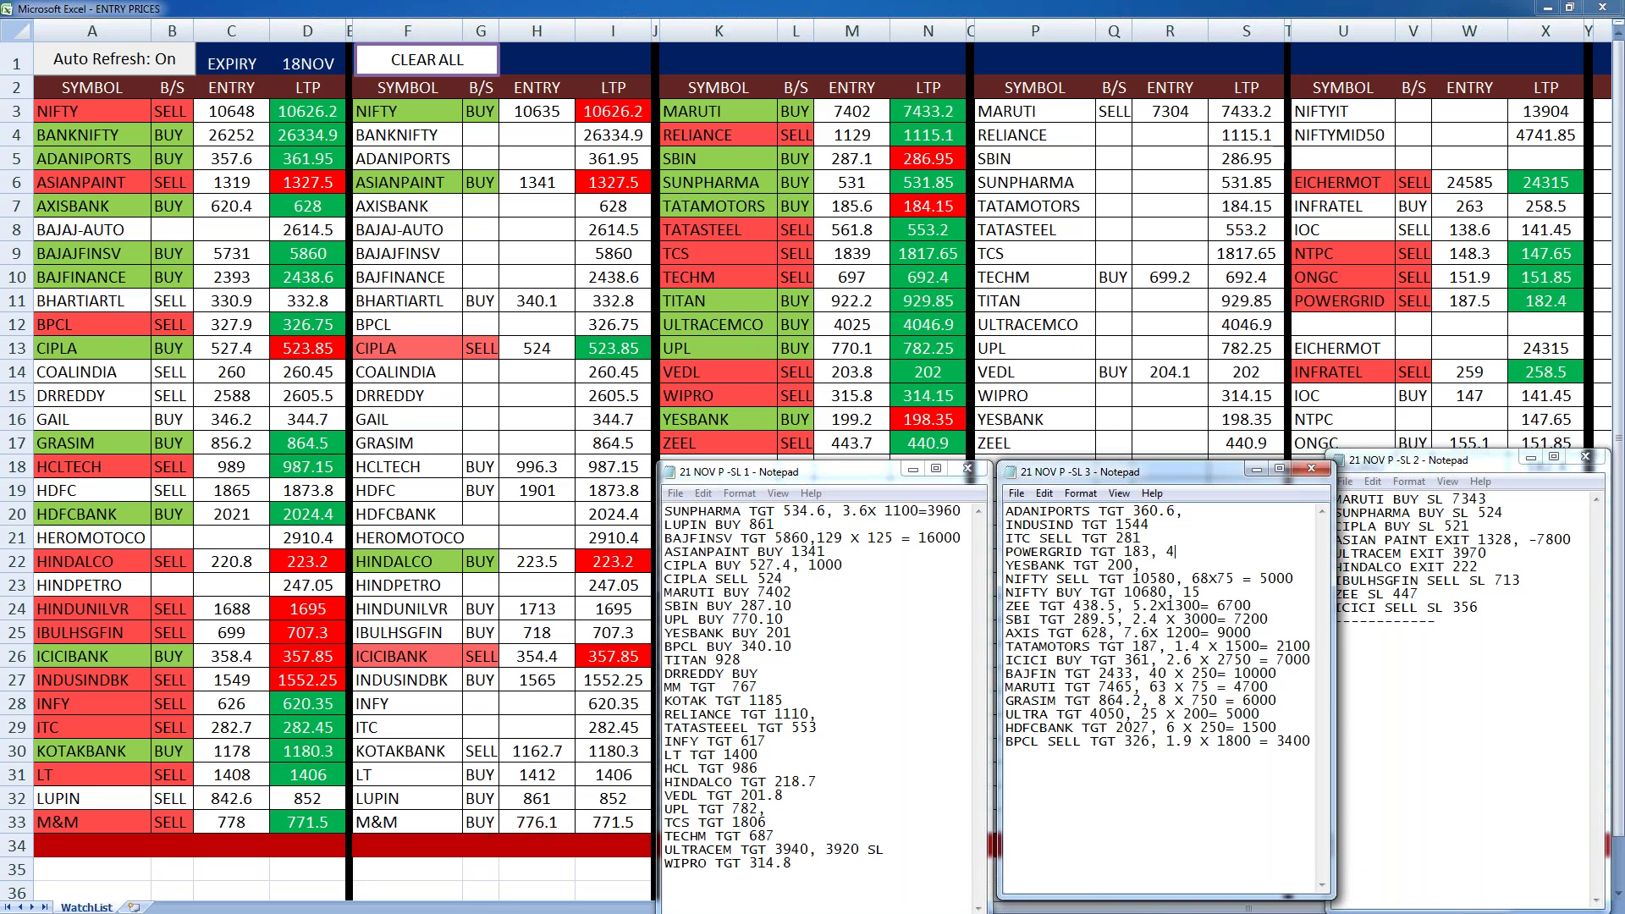
text(.5x4000)
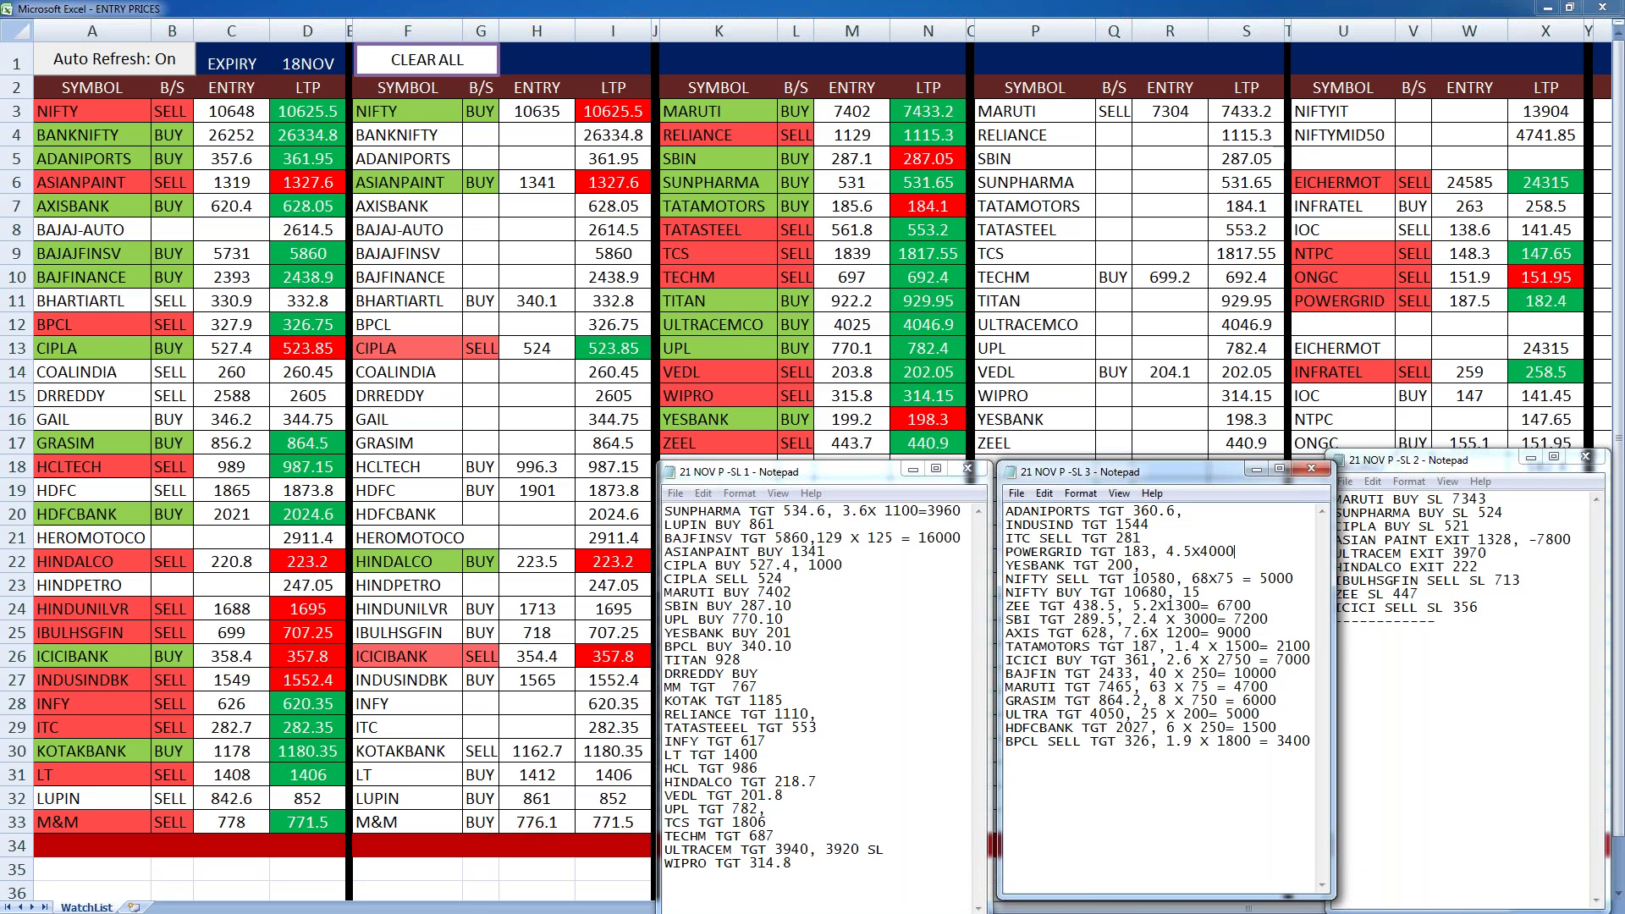
text(=)
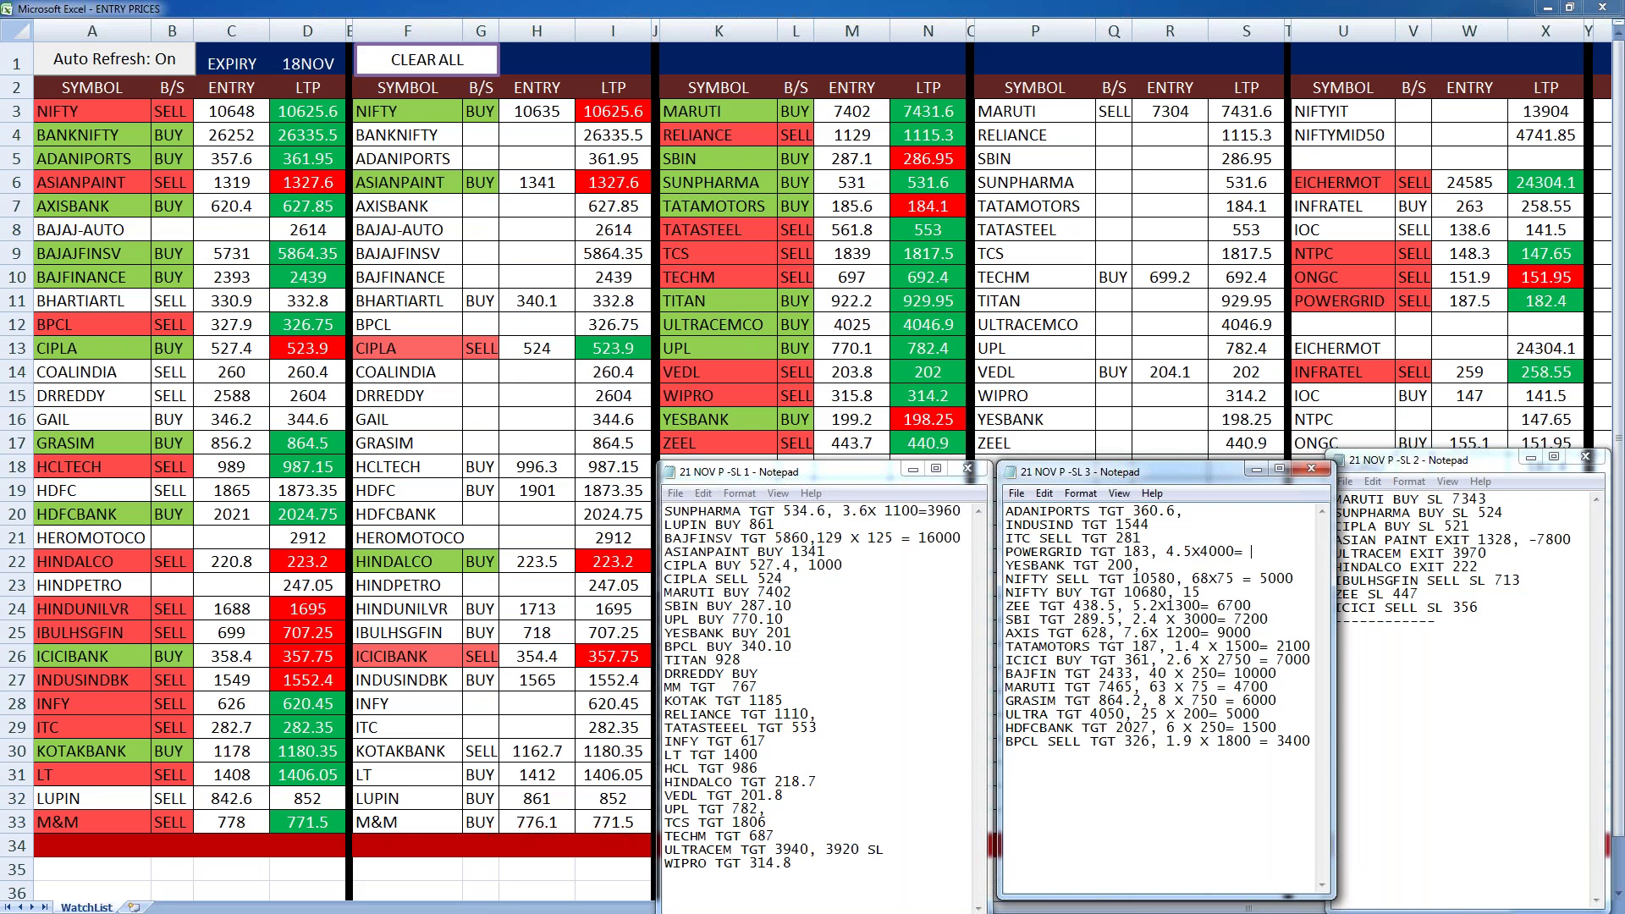
text(18000)
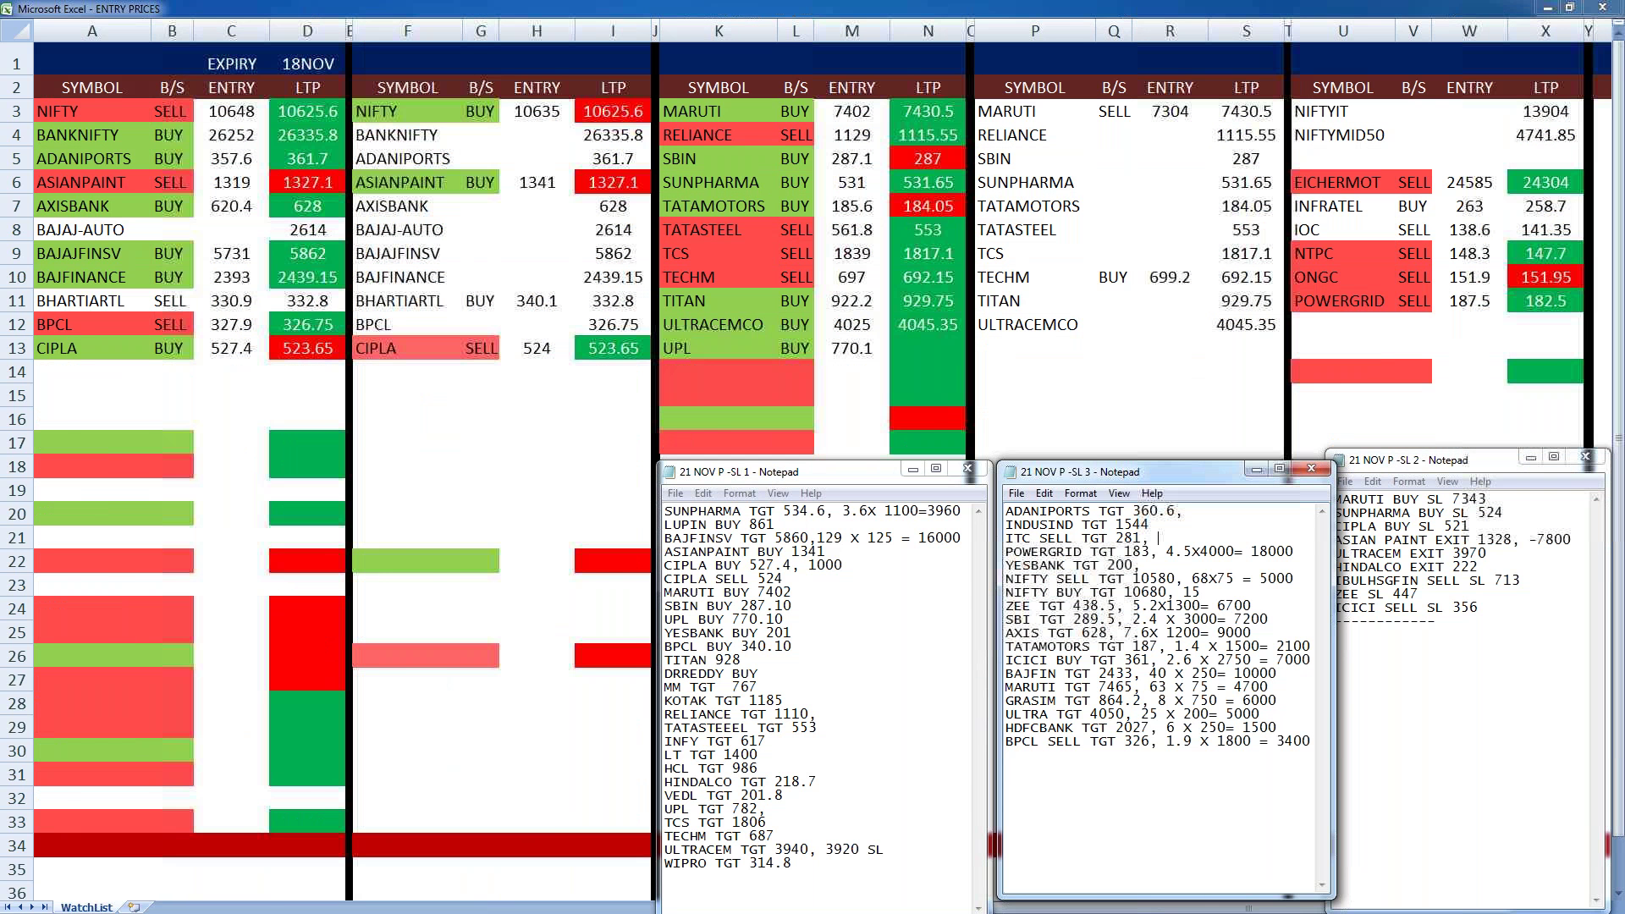
- Complete the ITC SELL target line in 21 NOV P -SL 3 with "1.7x2400=4000"
text(1.7)
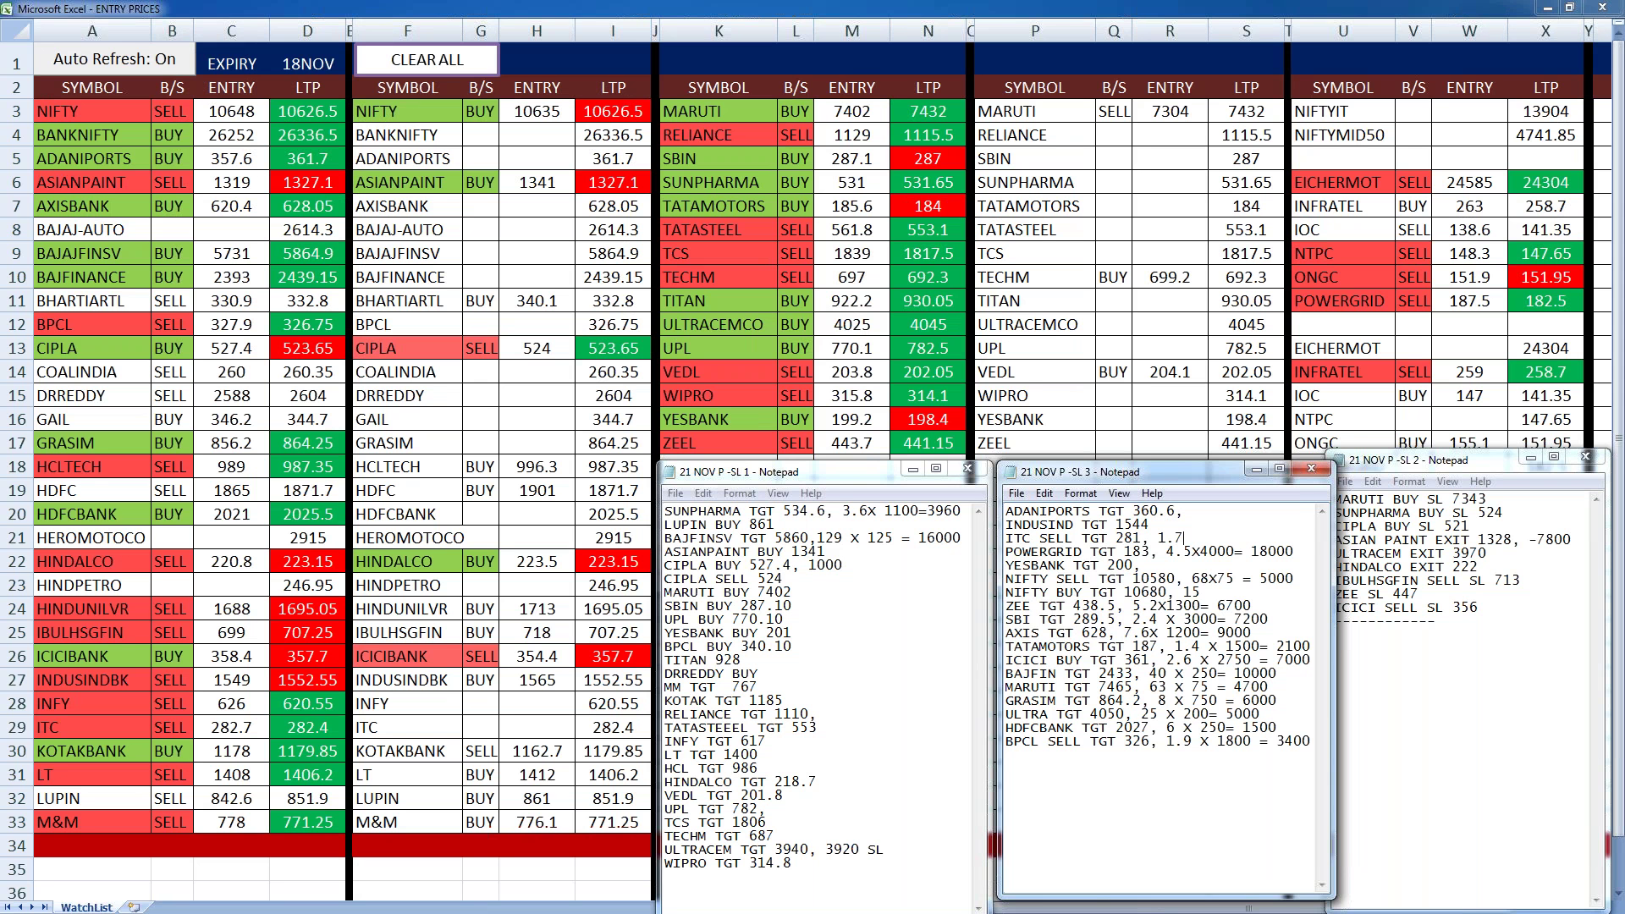
text(x2400)
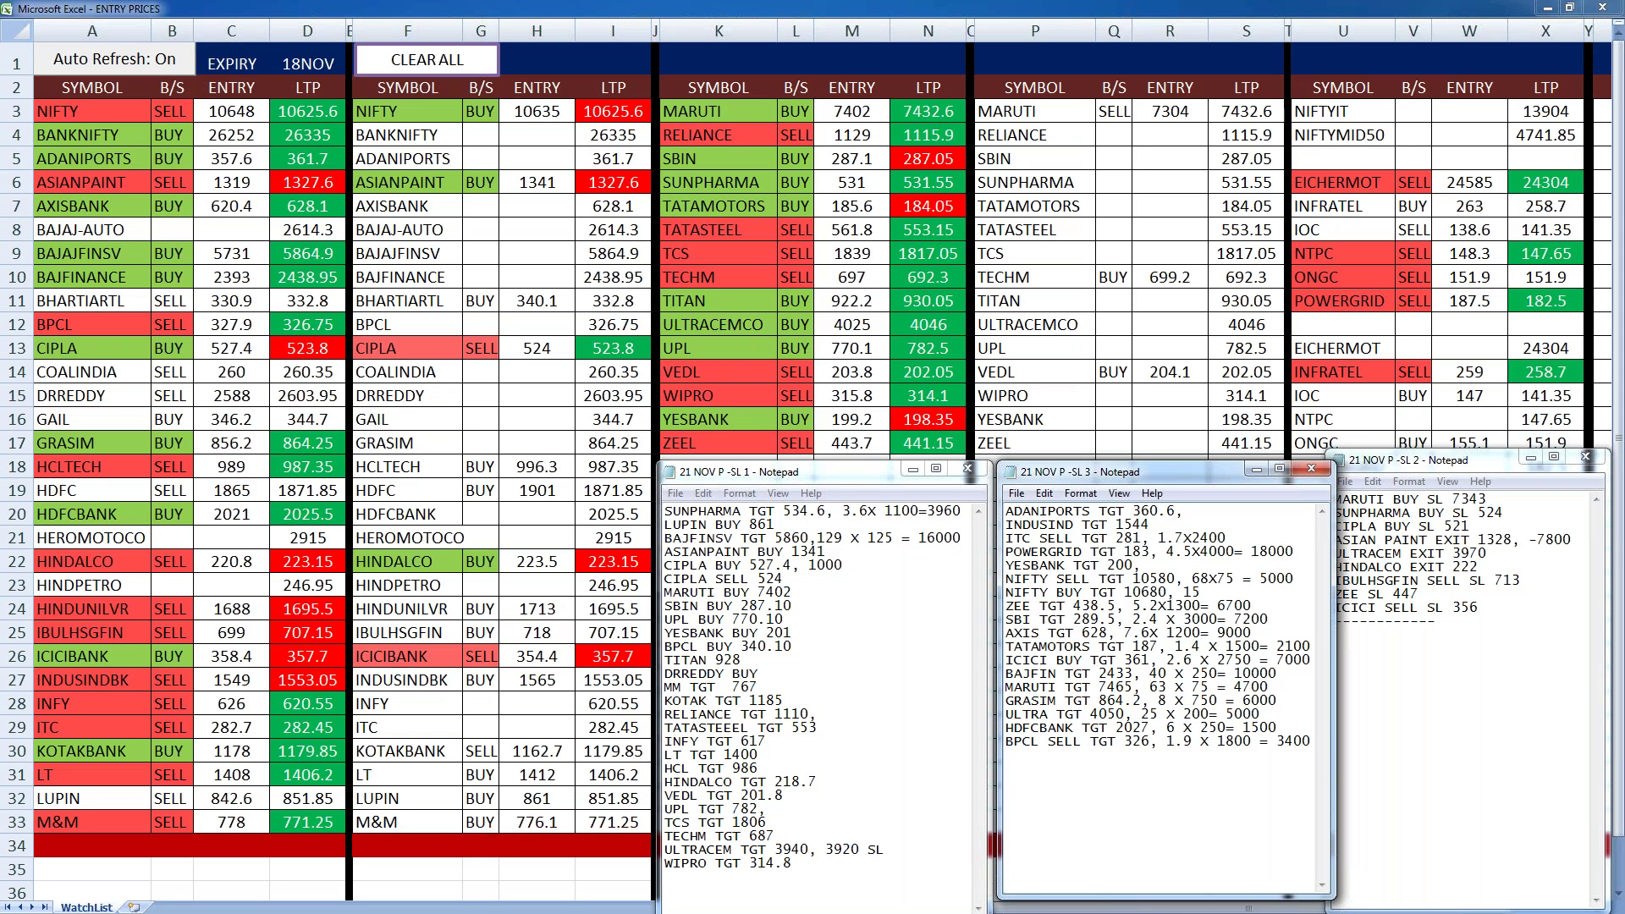
text(=)
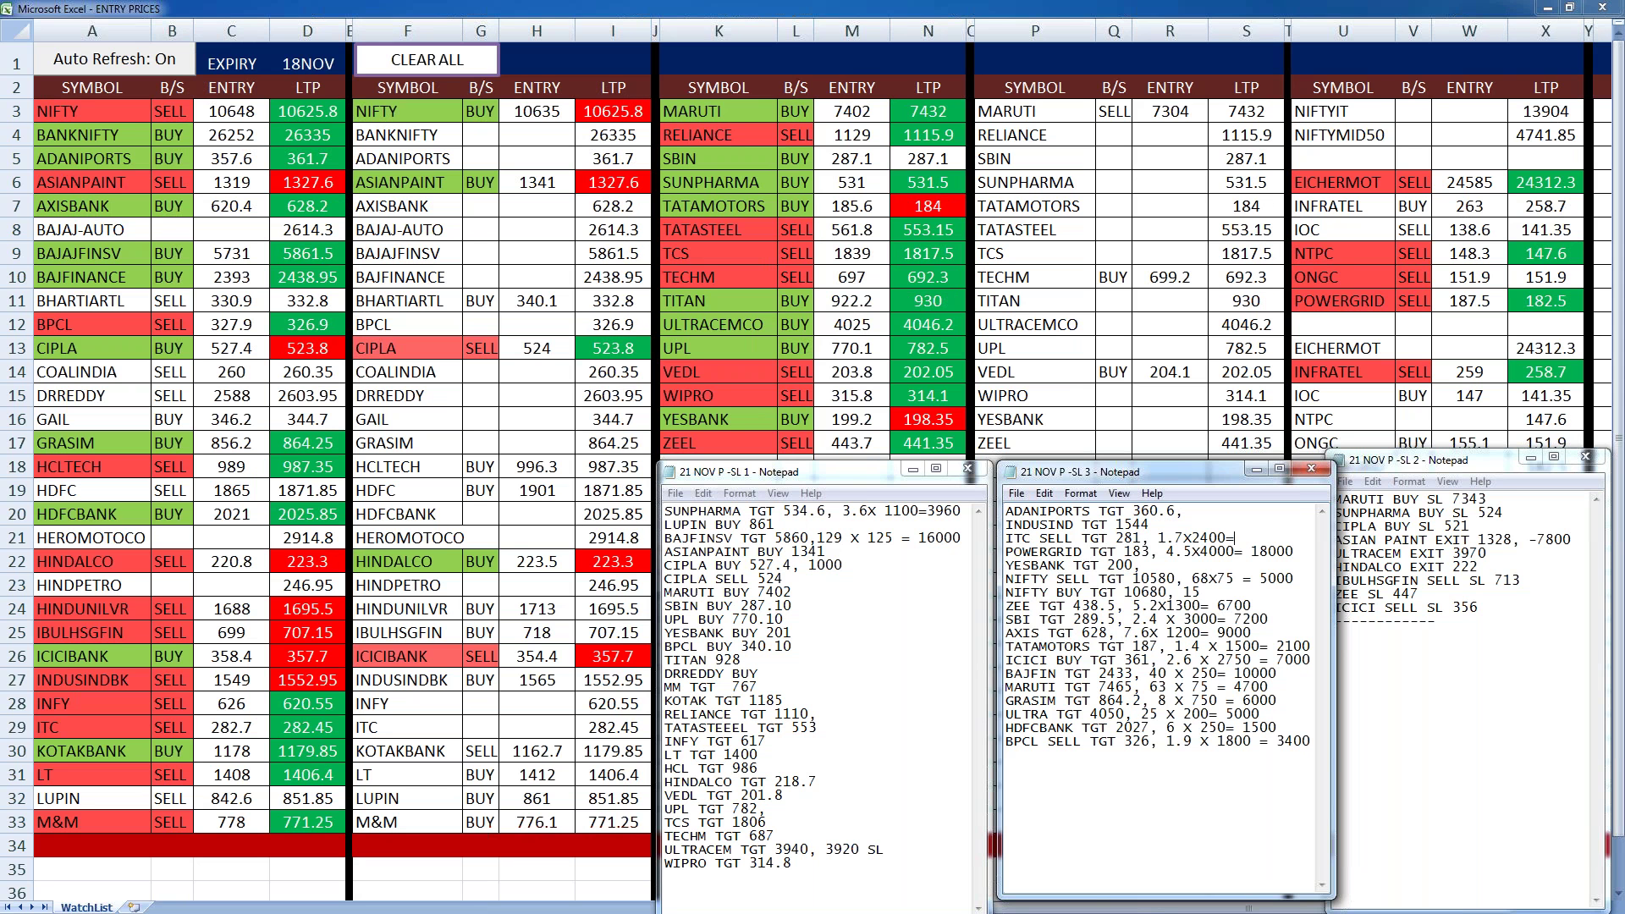
text(4)
text(000)
- Complete the ADANIPORTS target line in 21 NOV P -SL 3 with "3X2500=7500"
key(Up)
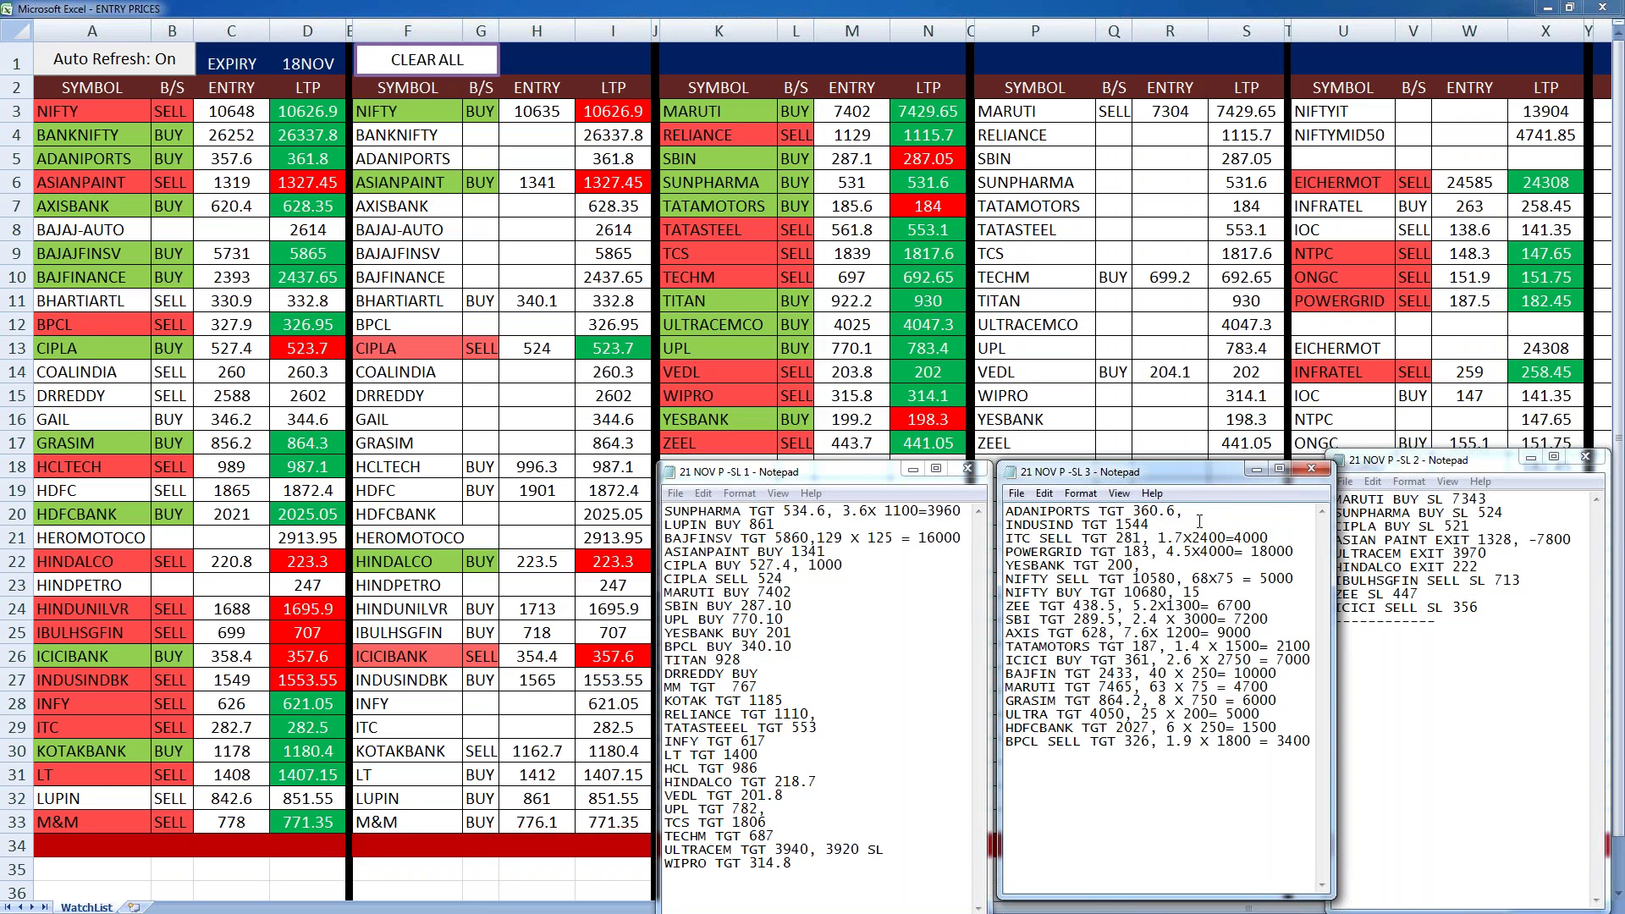
text(3X)
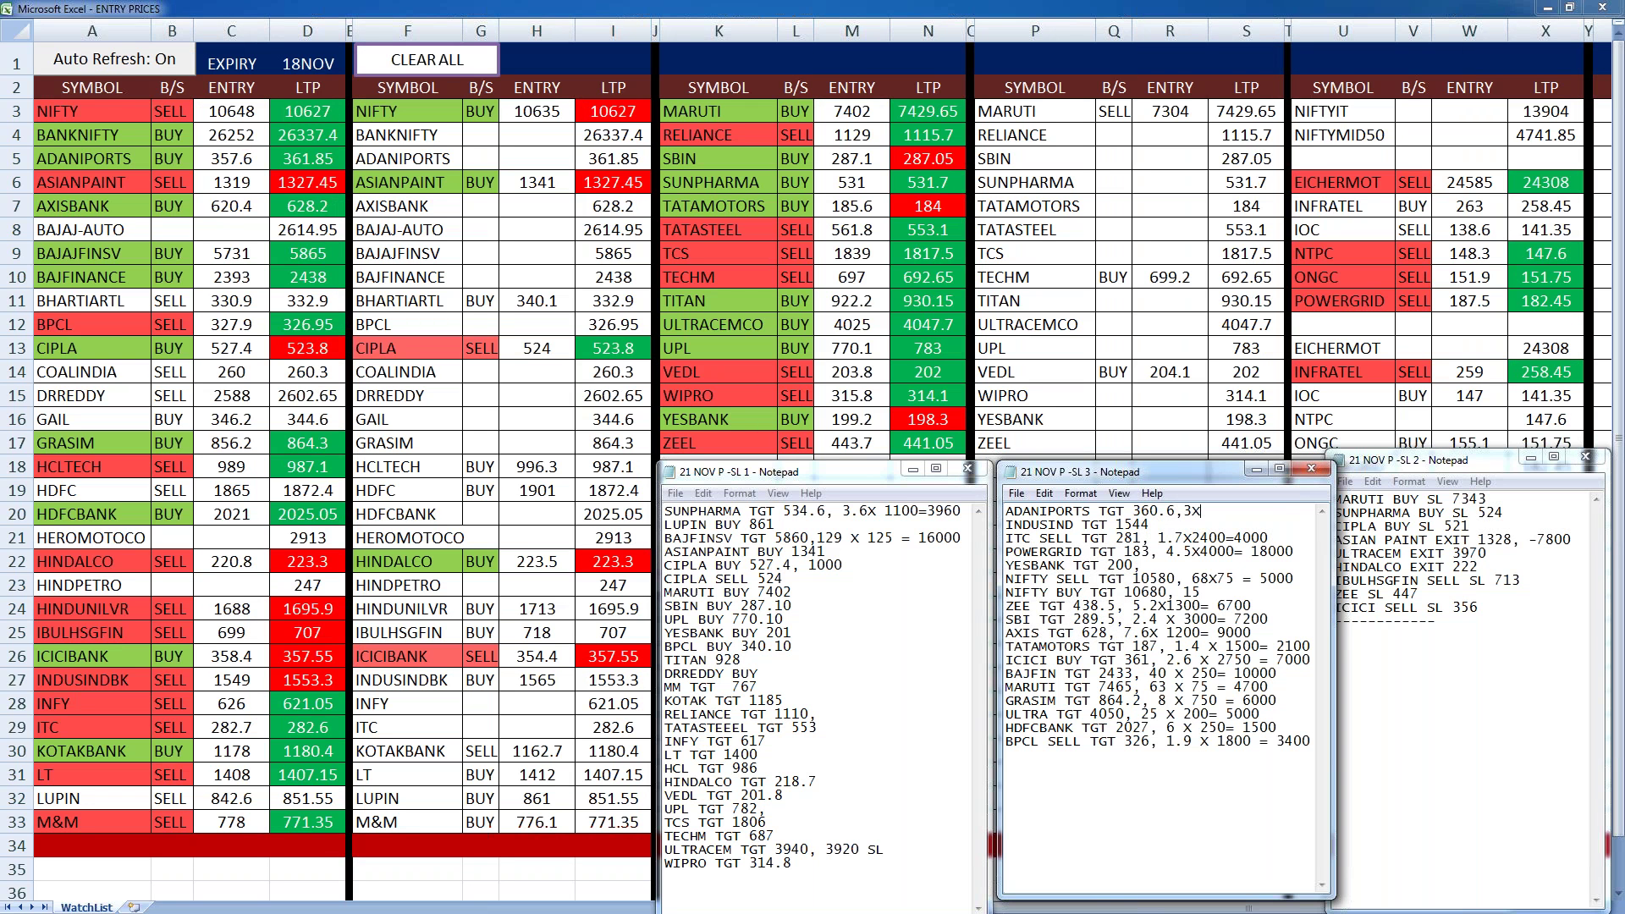
text(2500=750)
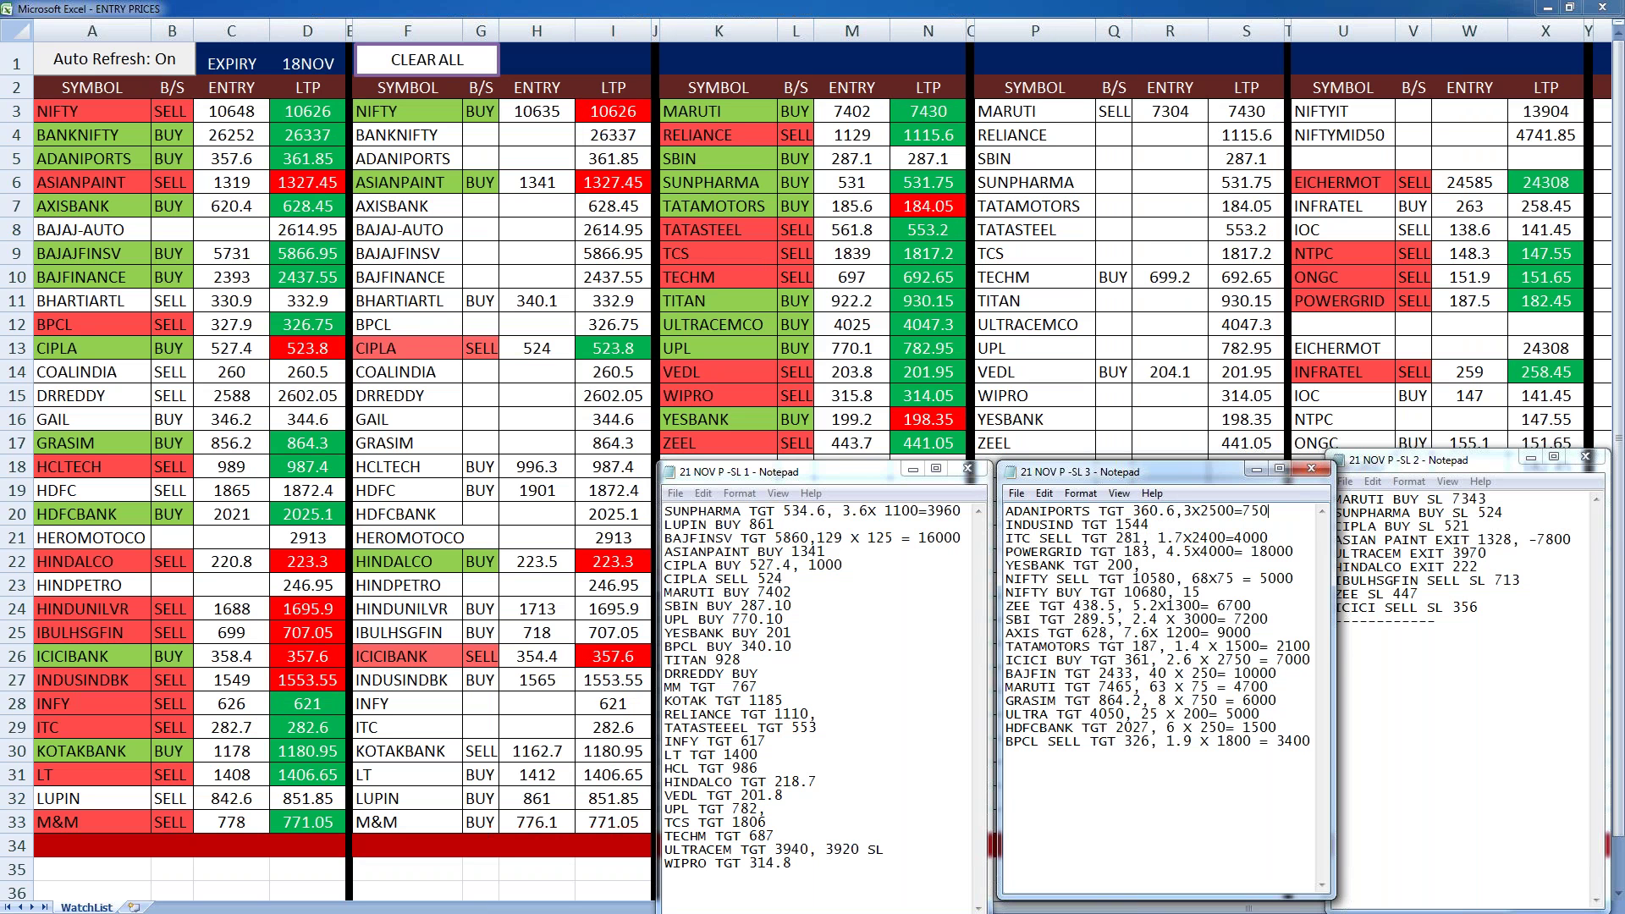
text(0)
- Delete the MARUTI BUY, SBIN BUY and UPL BUY lines from 21 NOV P -SL 1
click(824, 867)
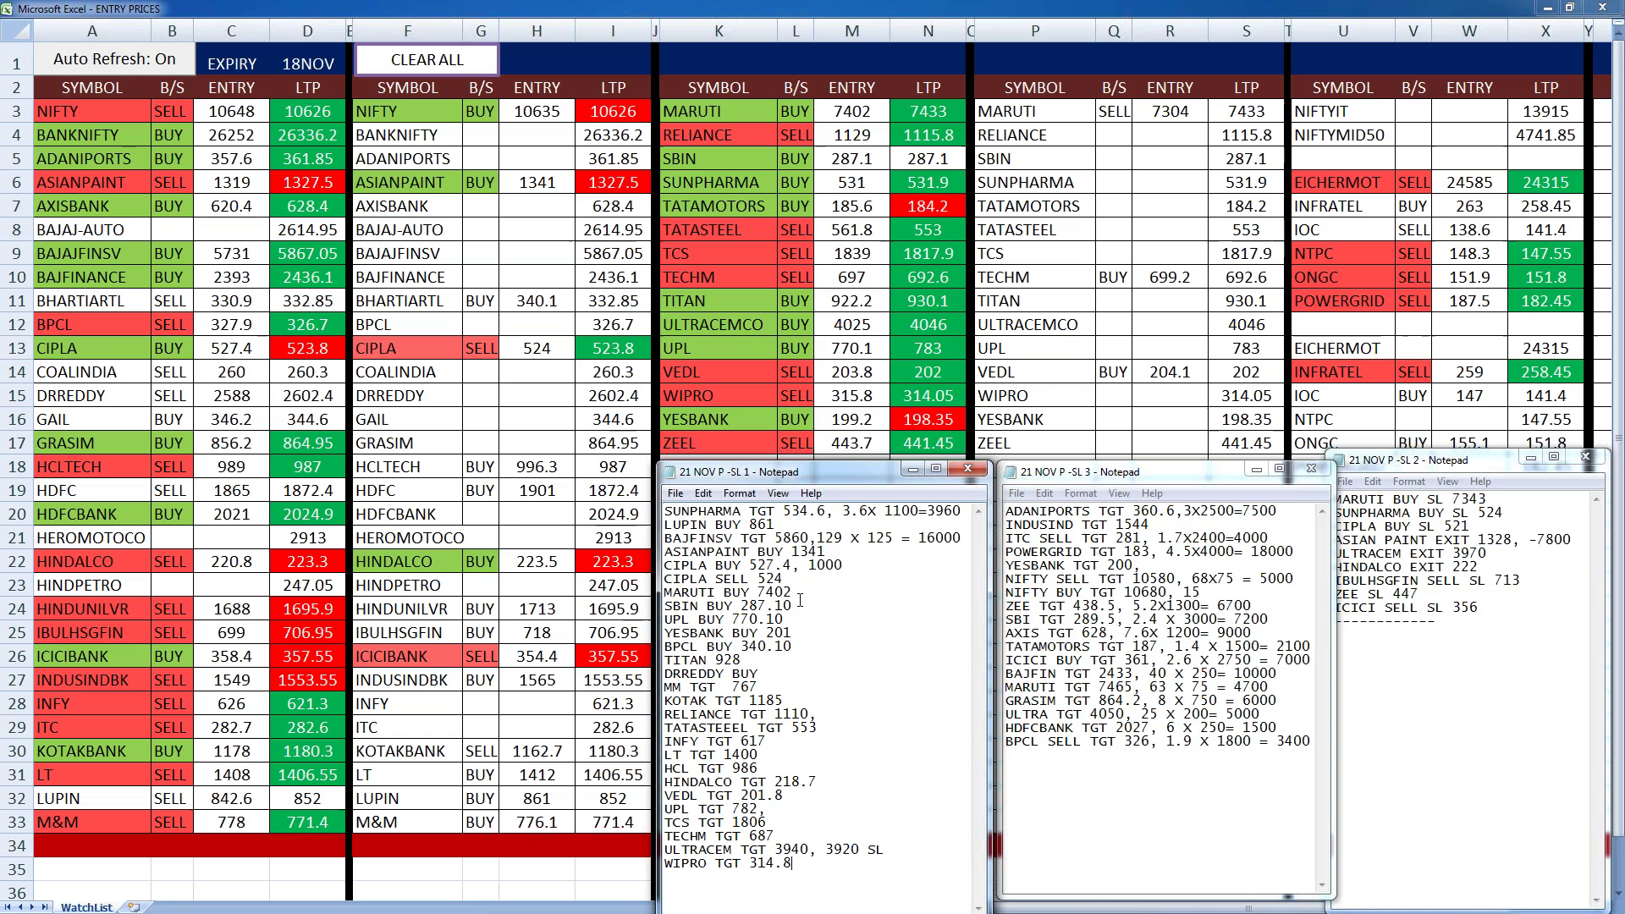
drag(793, 593, 662, 593)
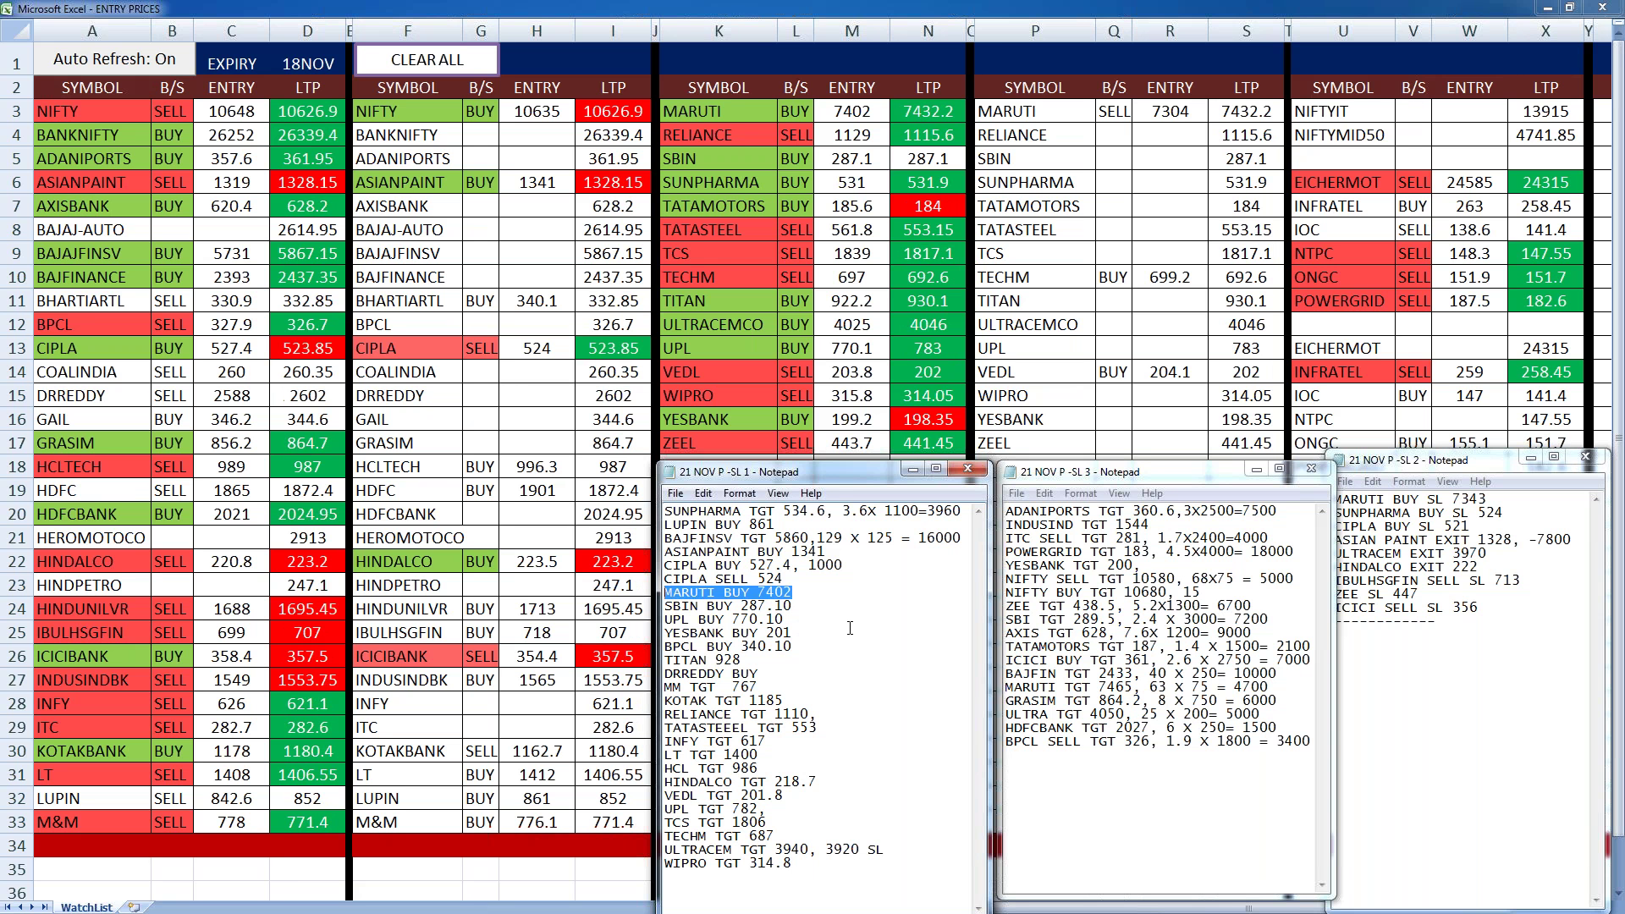
key(ctrl+x)
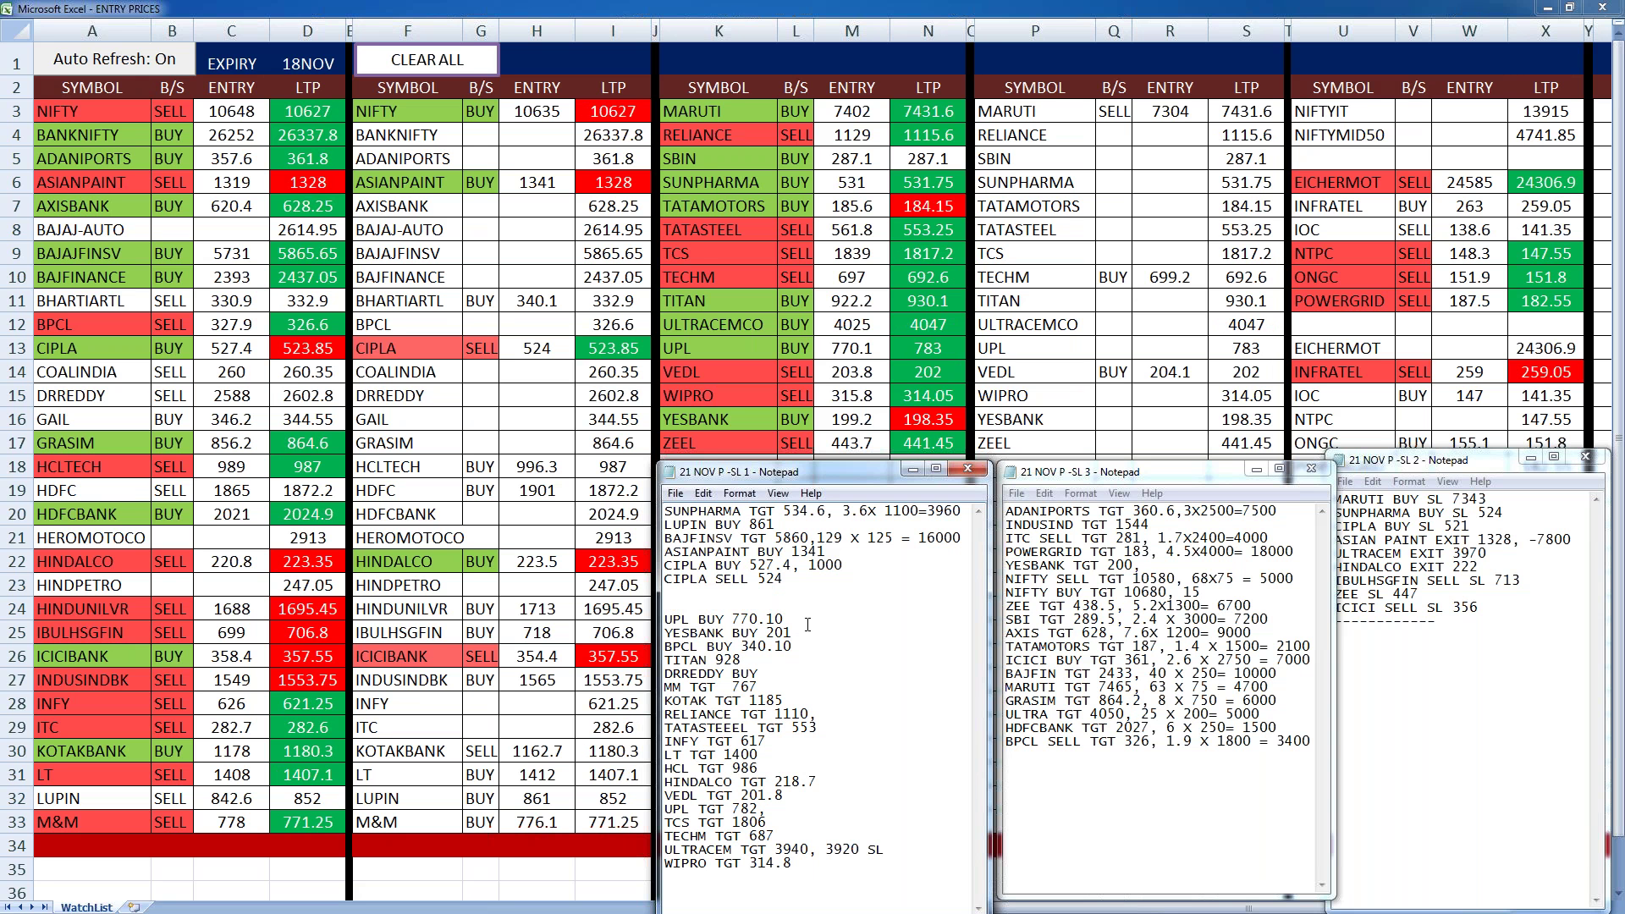
key(shift+Down)
key(shift+Down)
key(Delete)
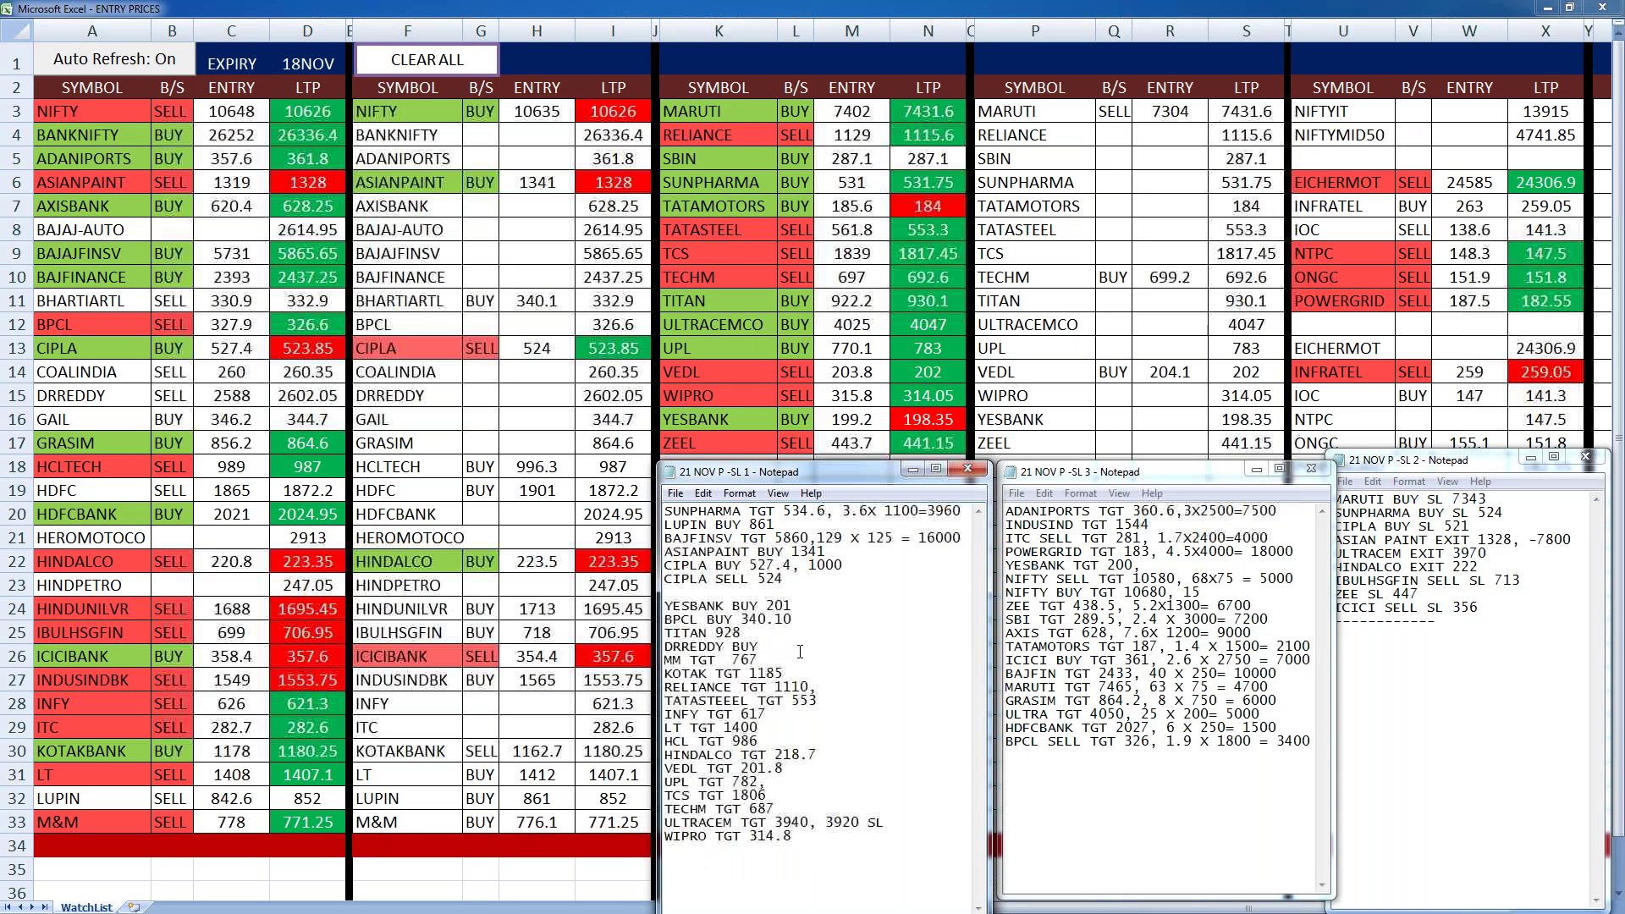
- Delete the YESBANK BUY and BPCL BUY lines and the leftover blank line above TITAN in 21 NOV P -SL 1
key(shift+End)
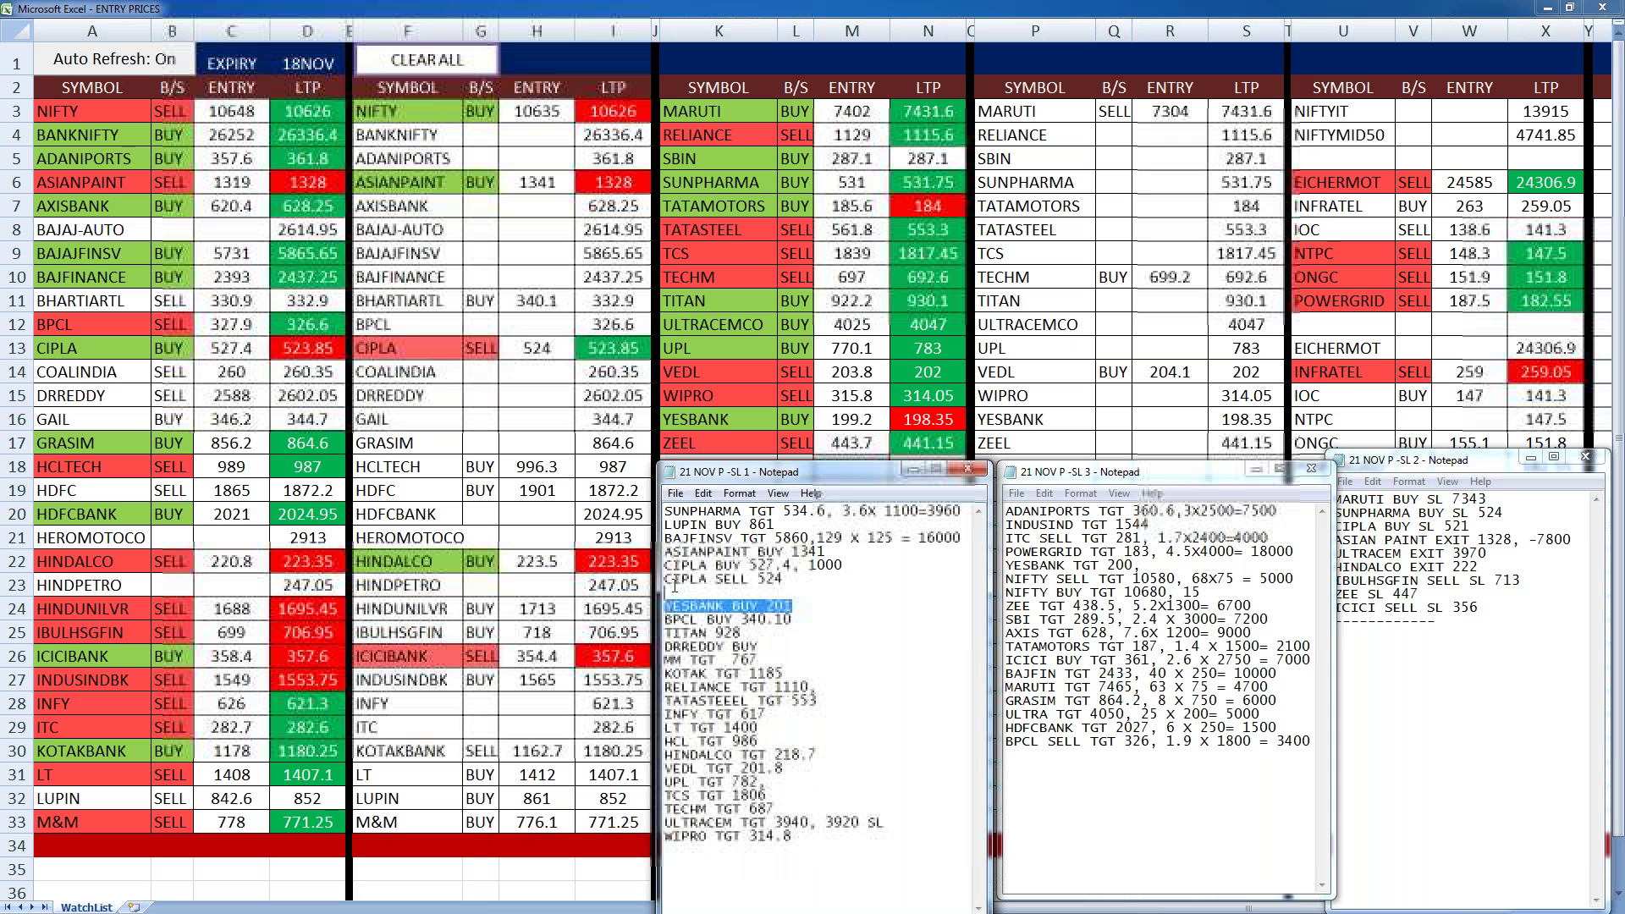
key(Delete)
key(Delete)
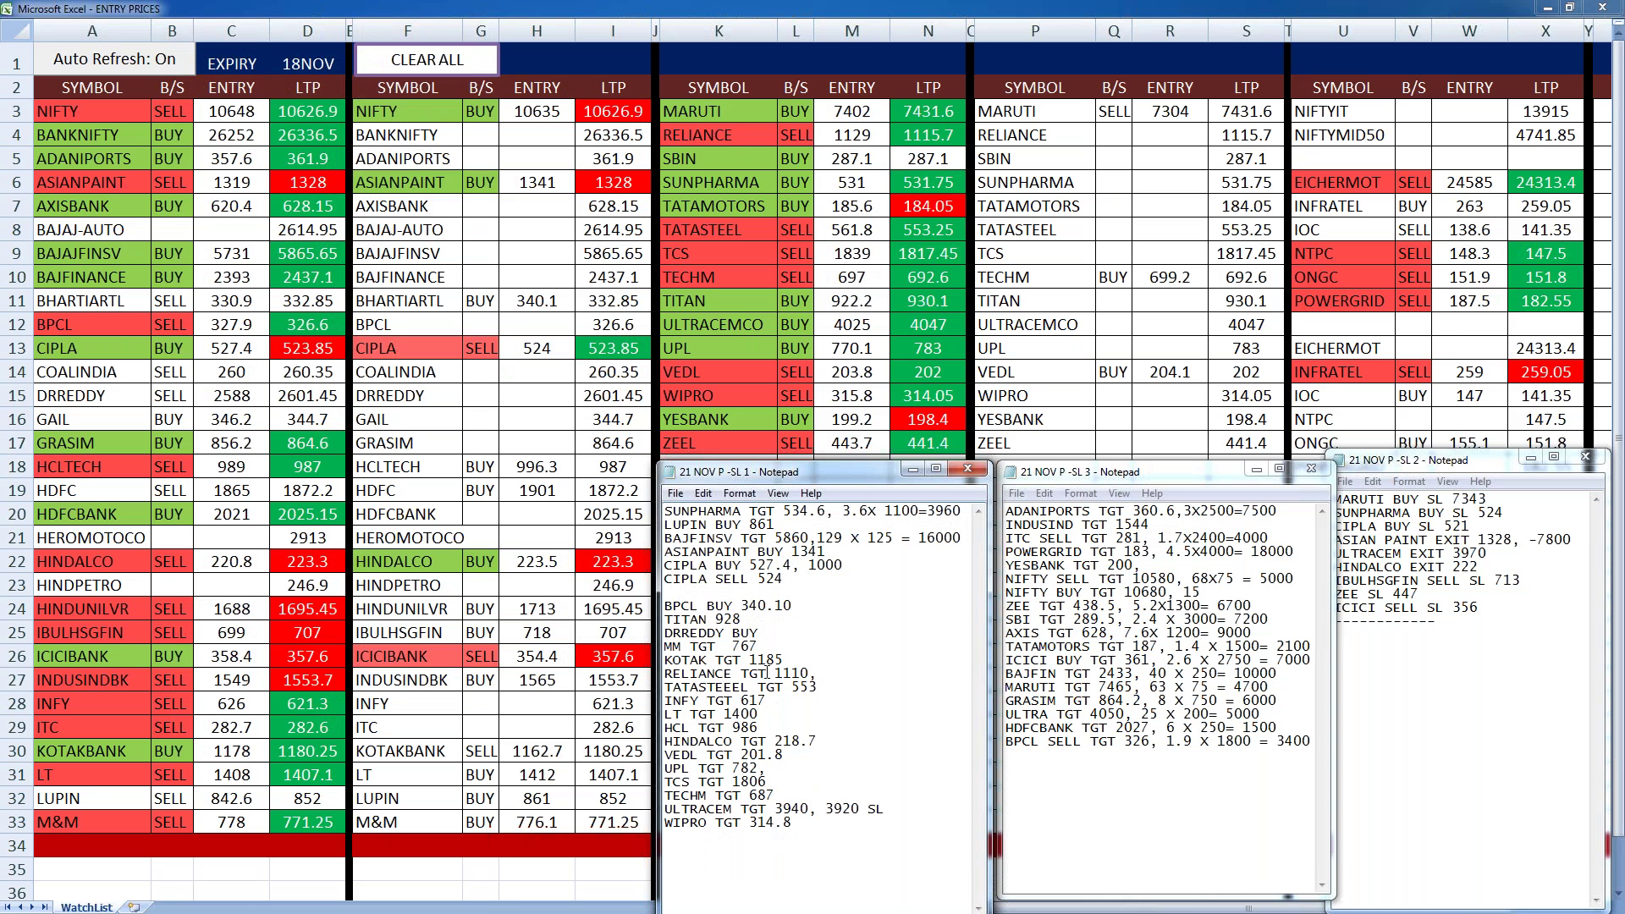
key(shift+End)
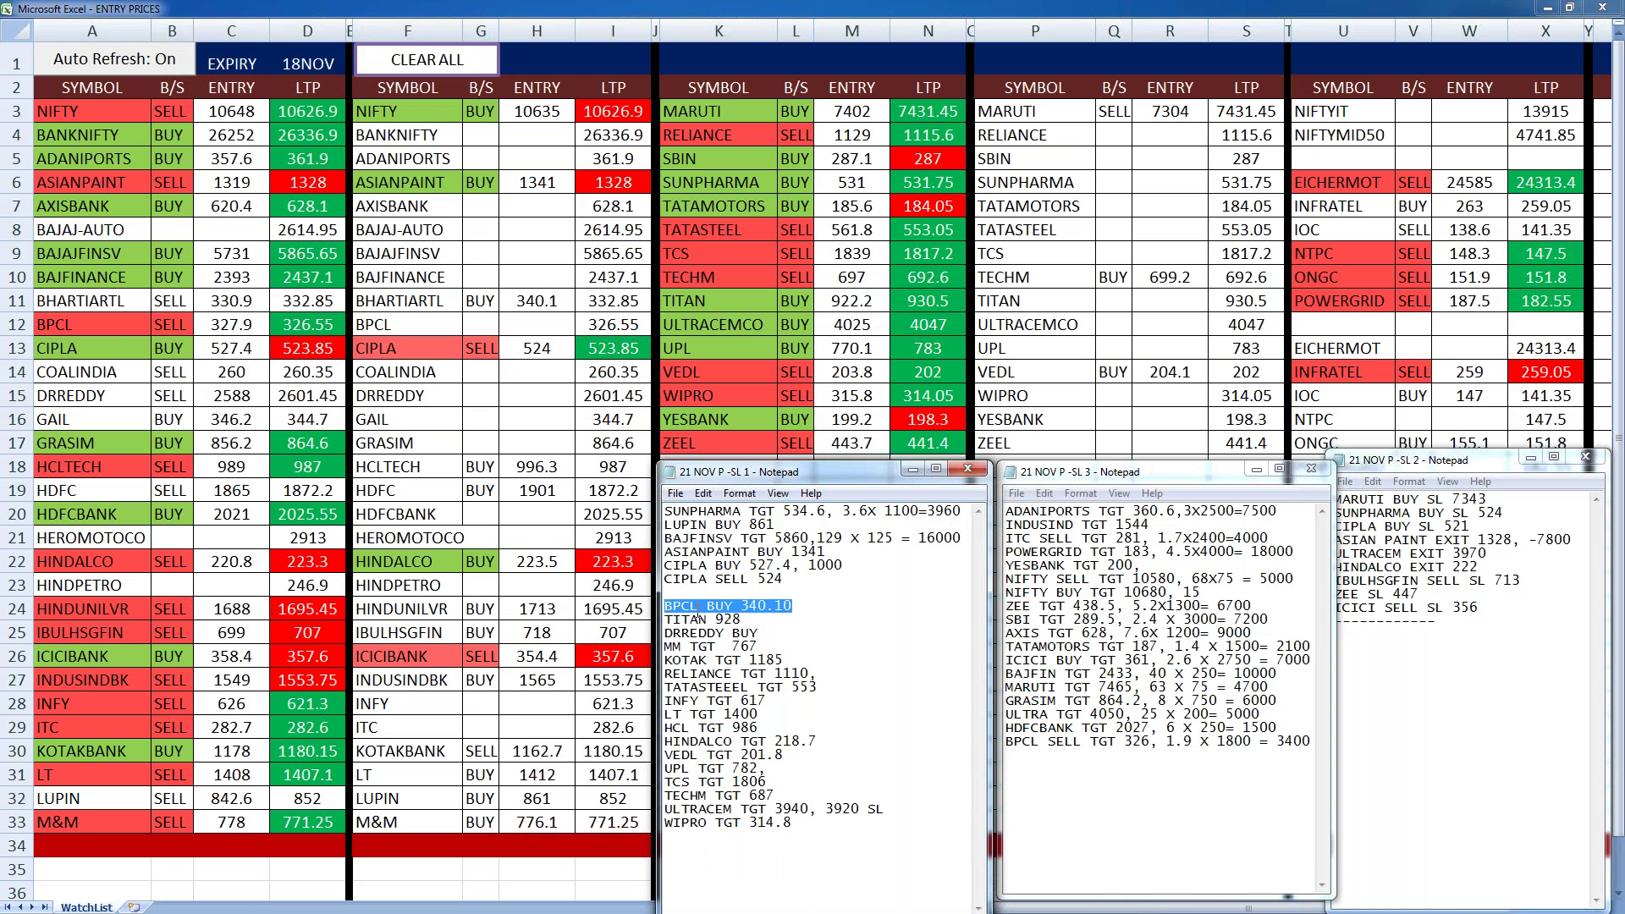
key(Delete)
key(Delete)
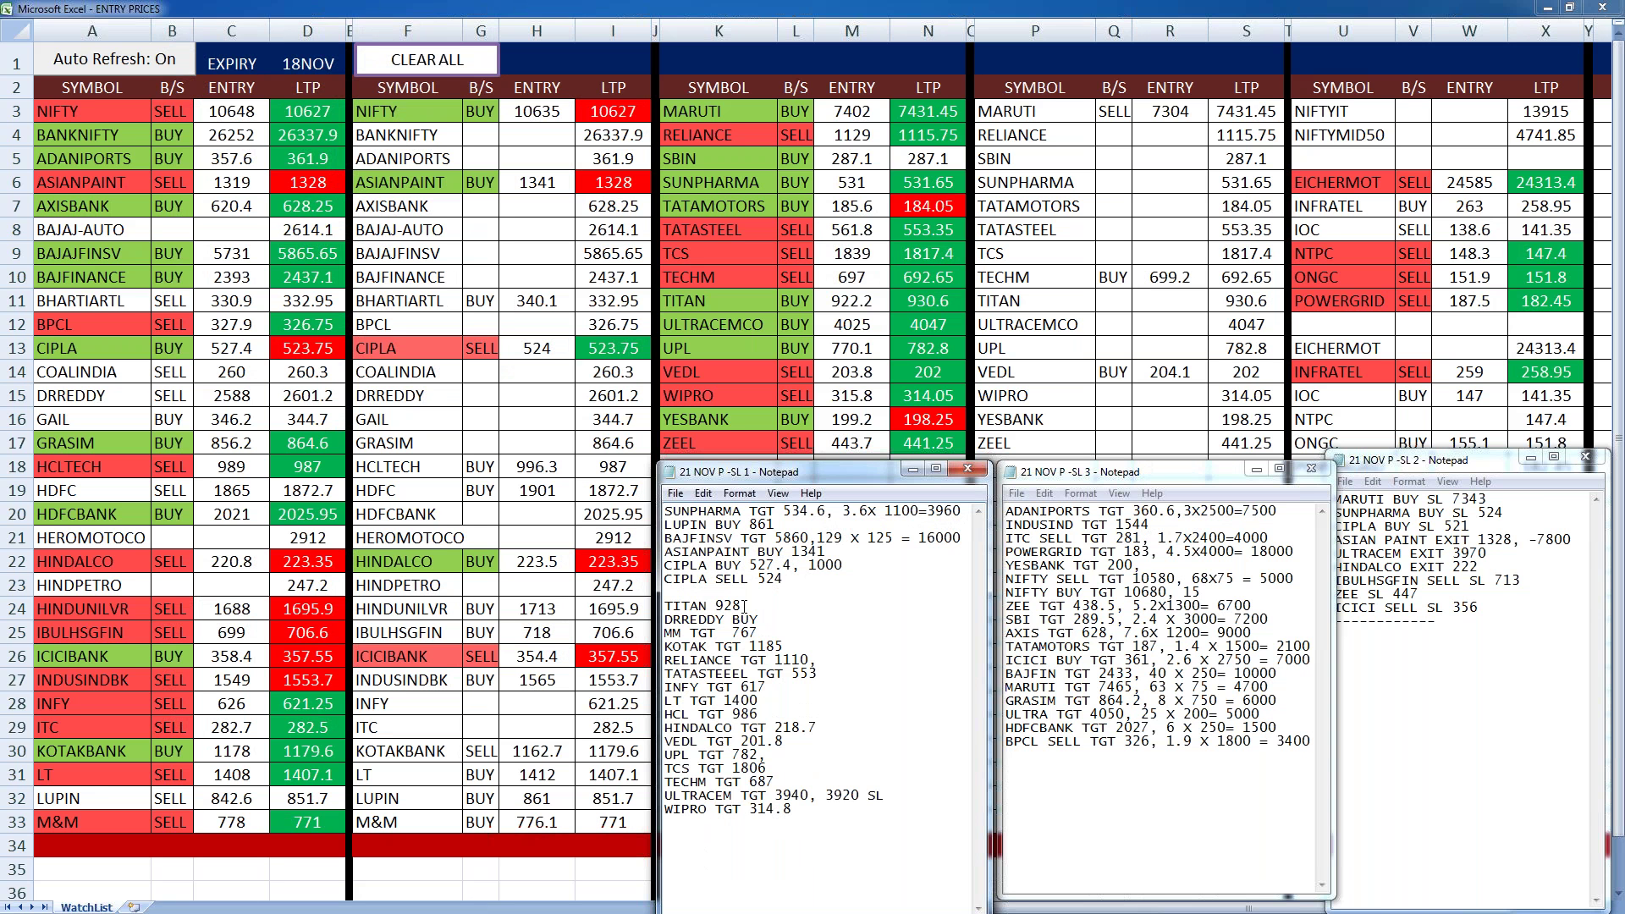
key(BackSpace)
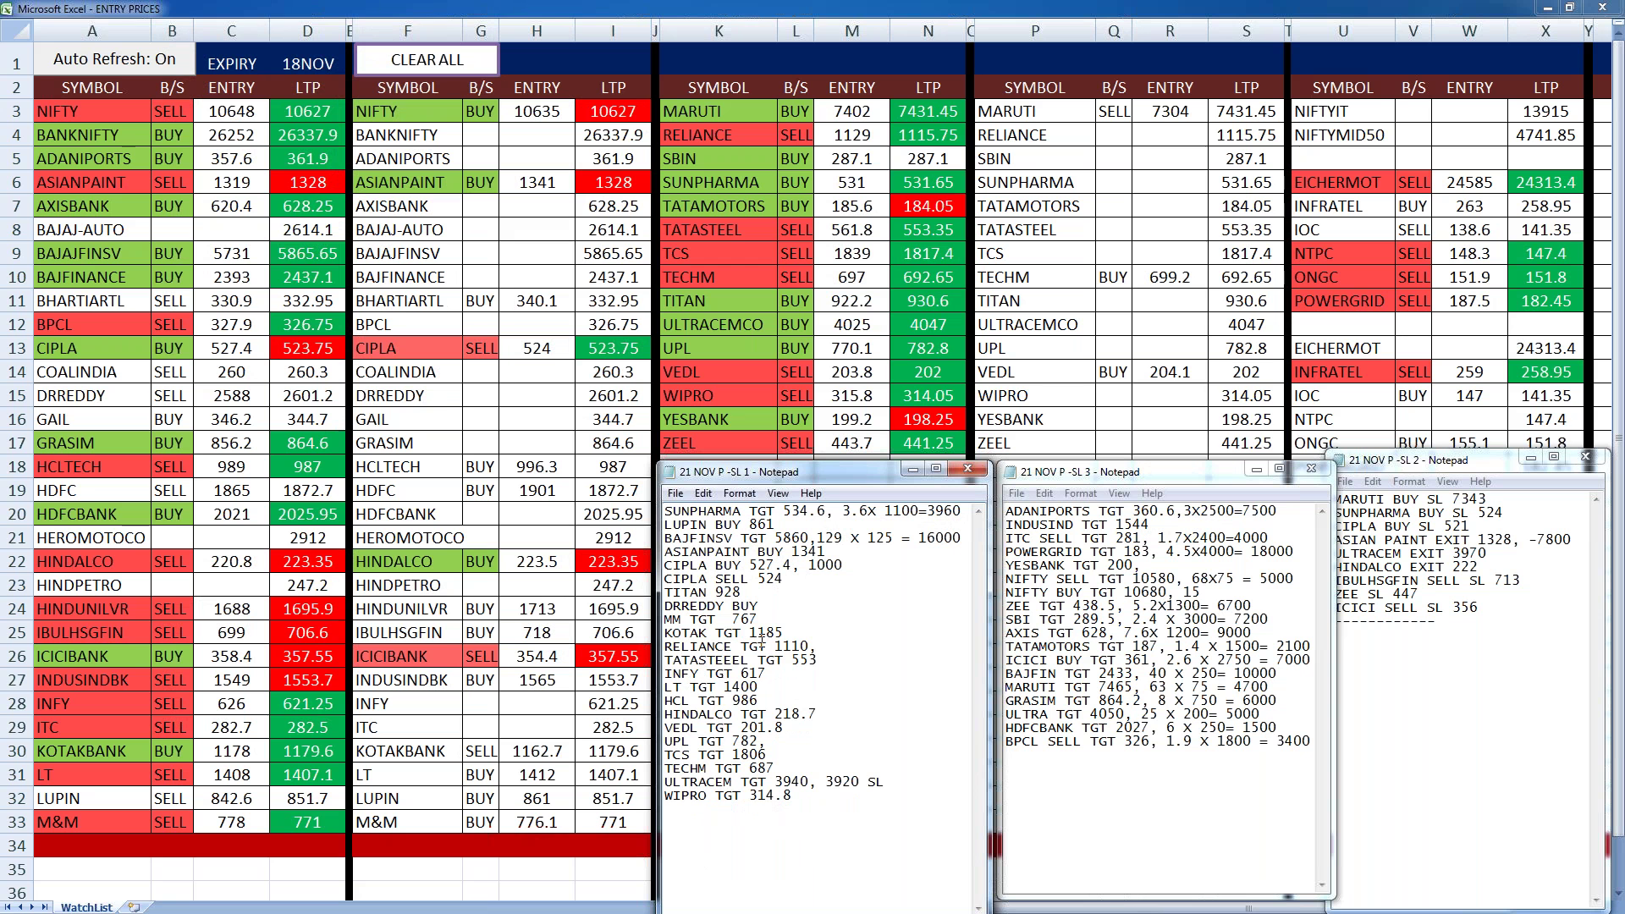
- Insert "TGT" before 928 in the TITAN line and append ", 2400" to the WIPRO target line in 21 NOV P -SL 1
click(718, 591)
text(TGT)
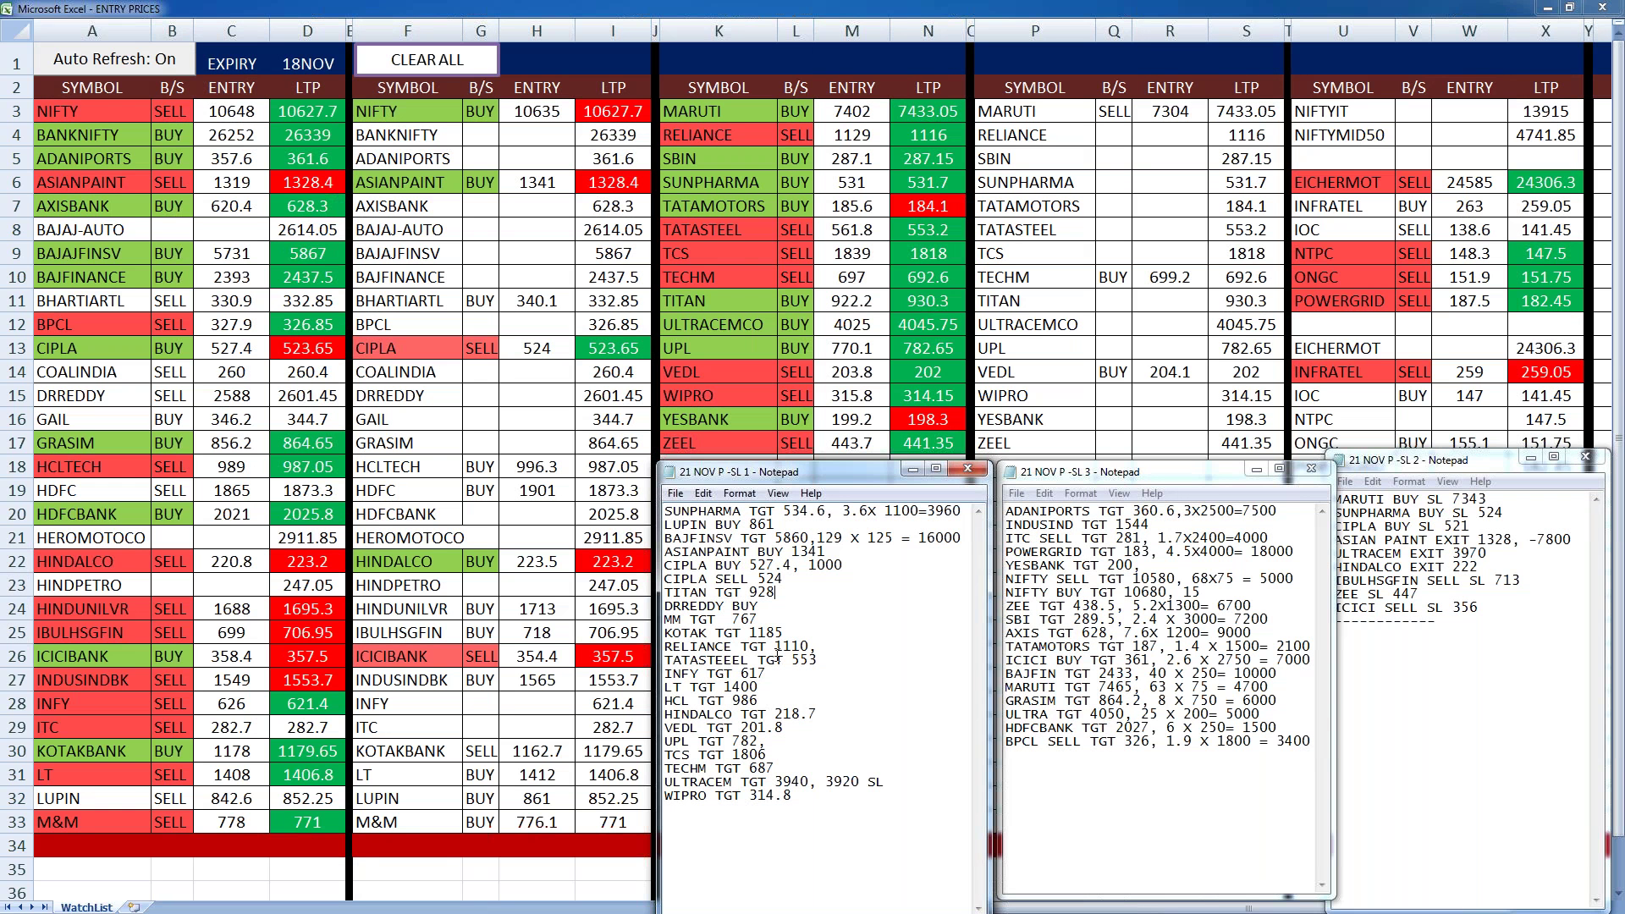
click(809, 796)
text(,)
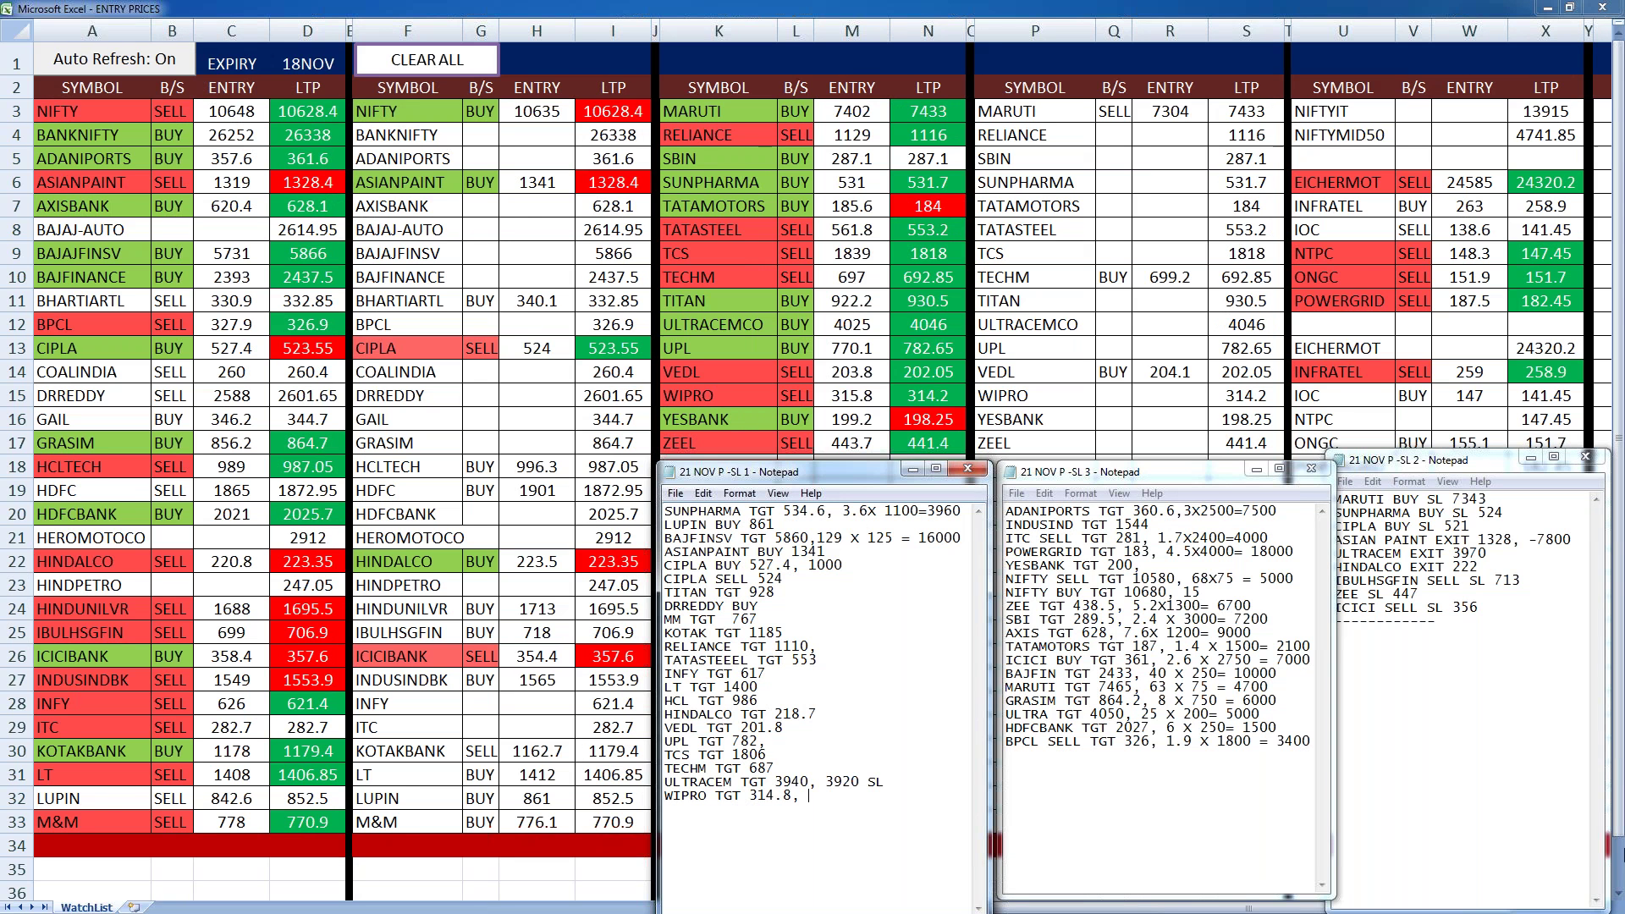
text(2400)
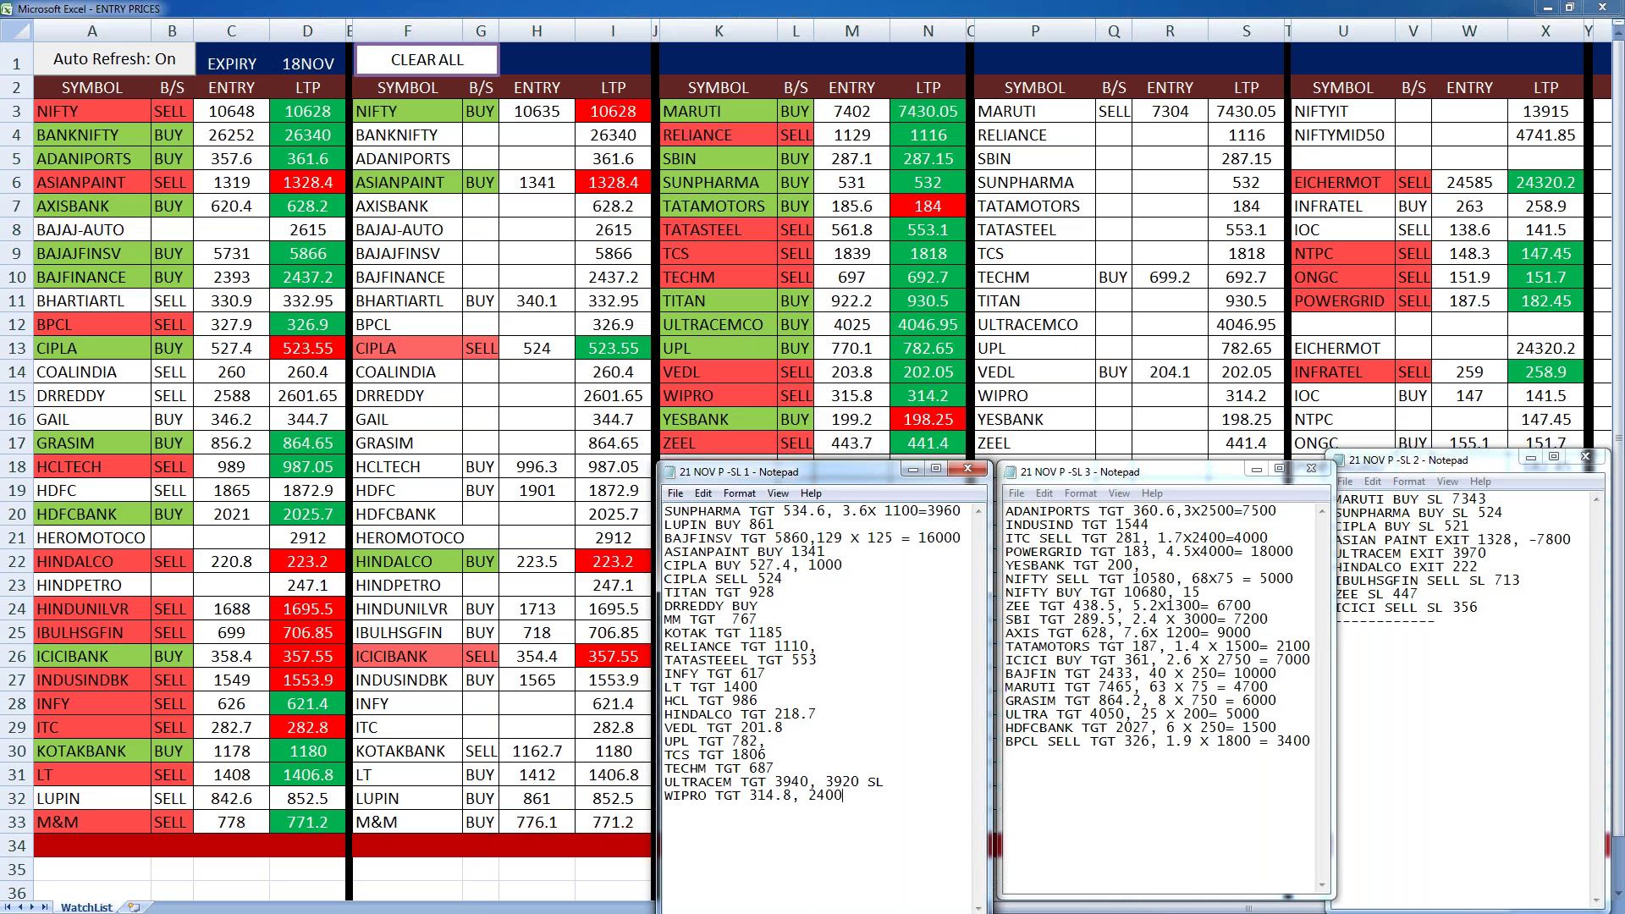
- Append ", 10x1200= 1200" to the TECHM target line in 21 NOV P -SL 1
click(792, 769)
text(,)
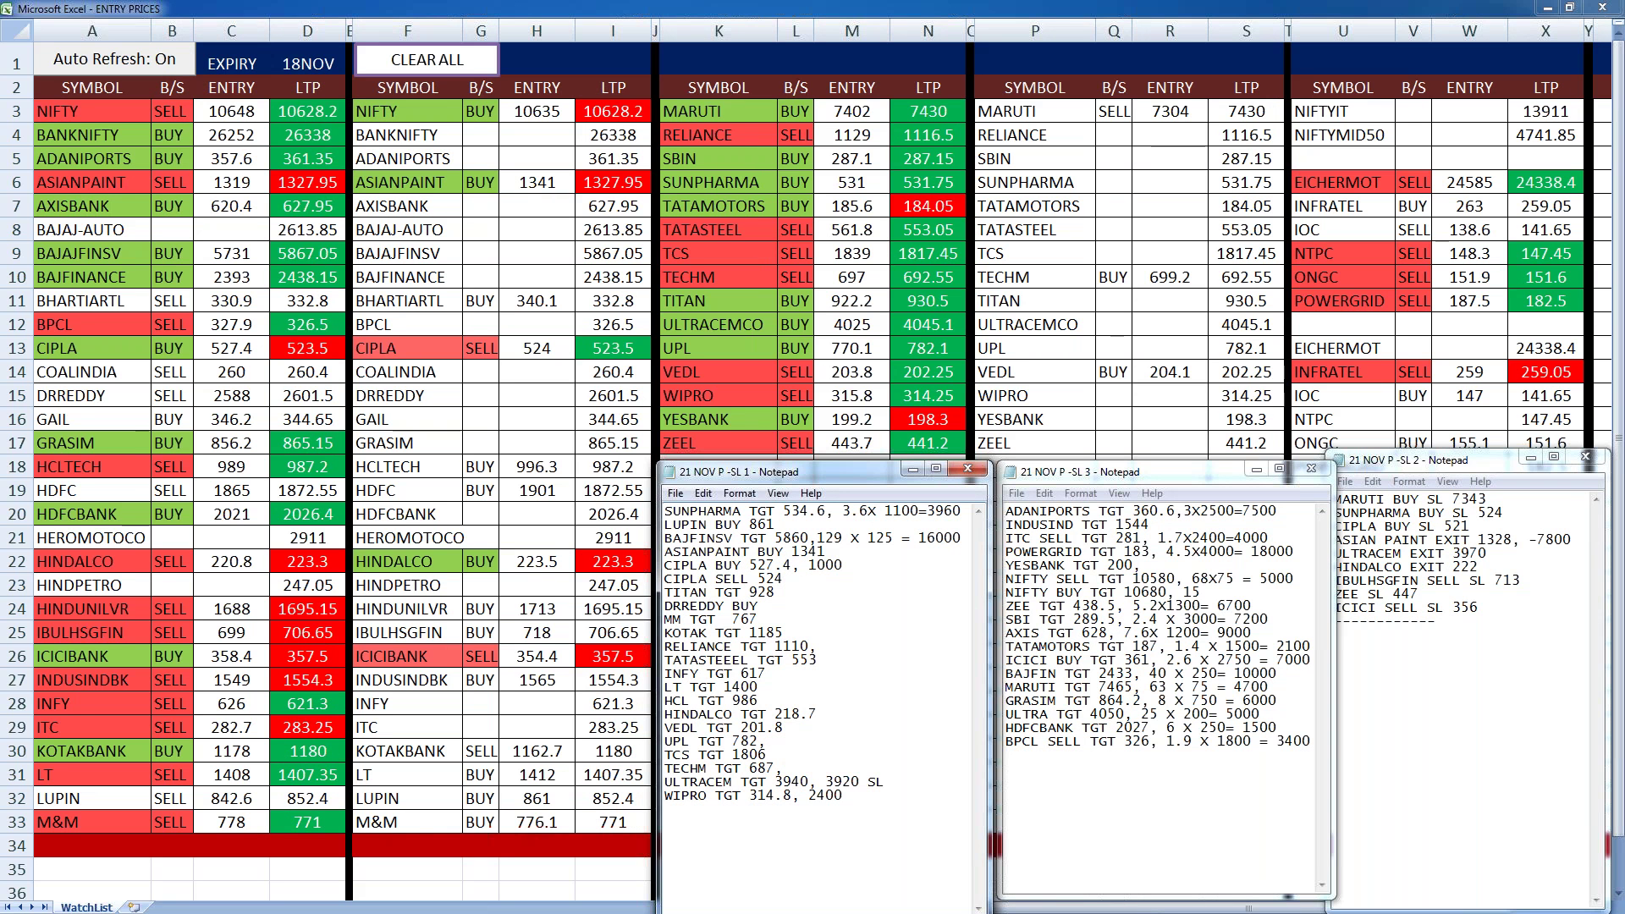
text(10x1200)
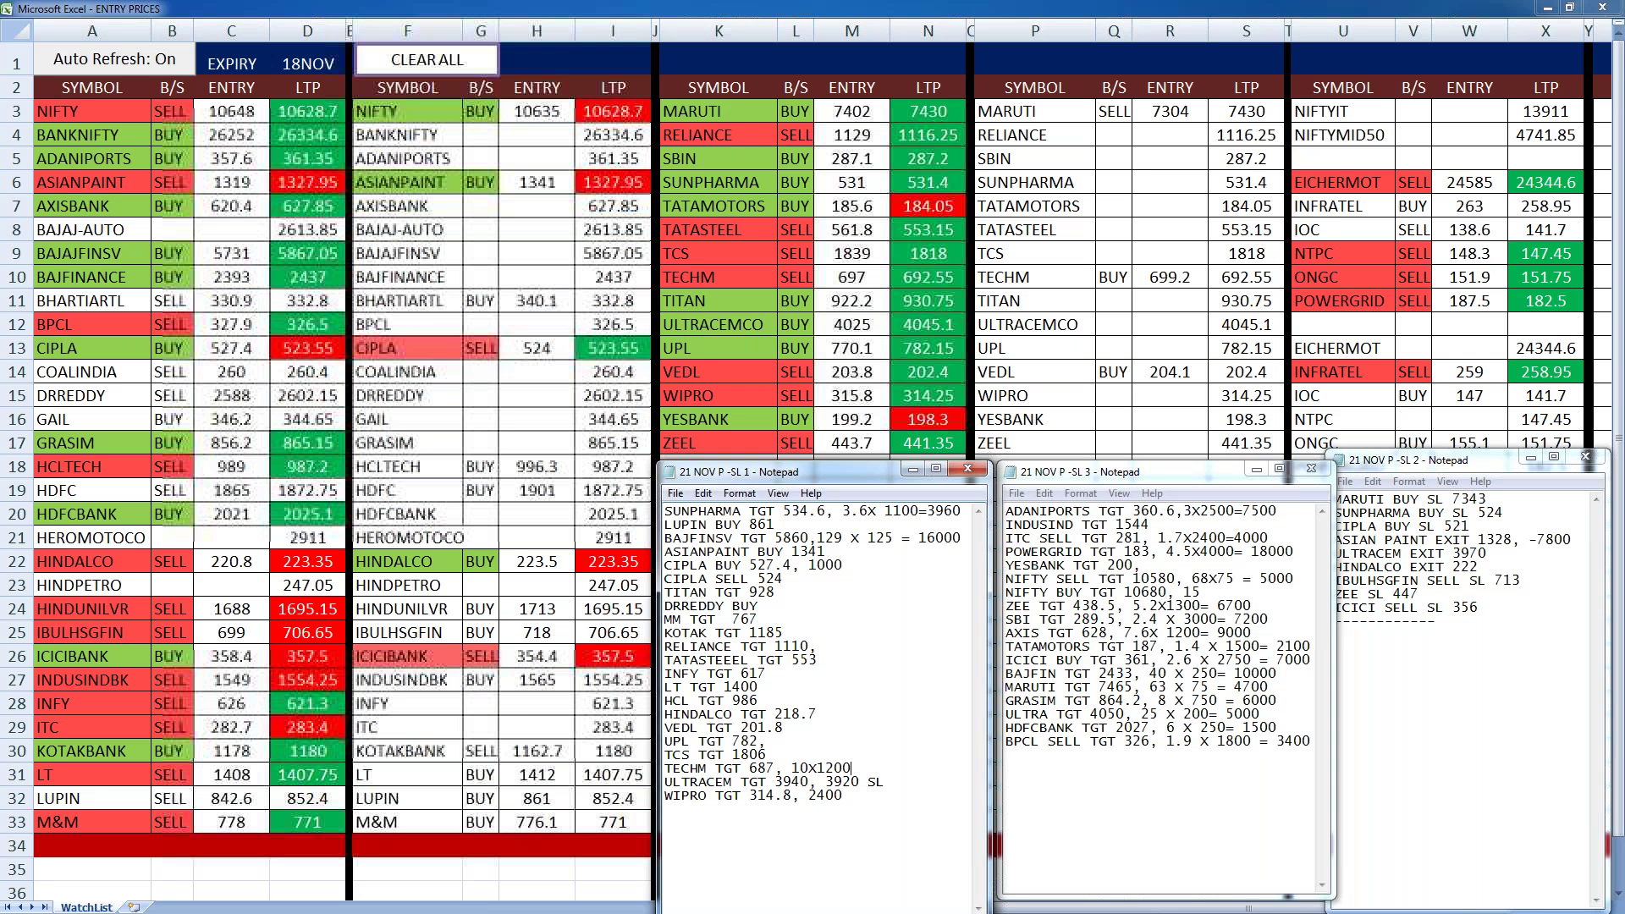
text(= 12)
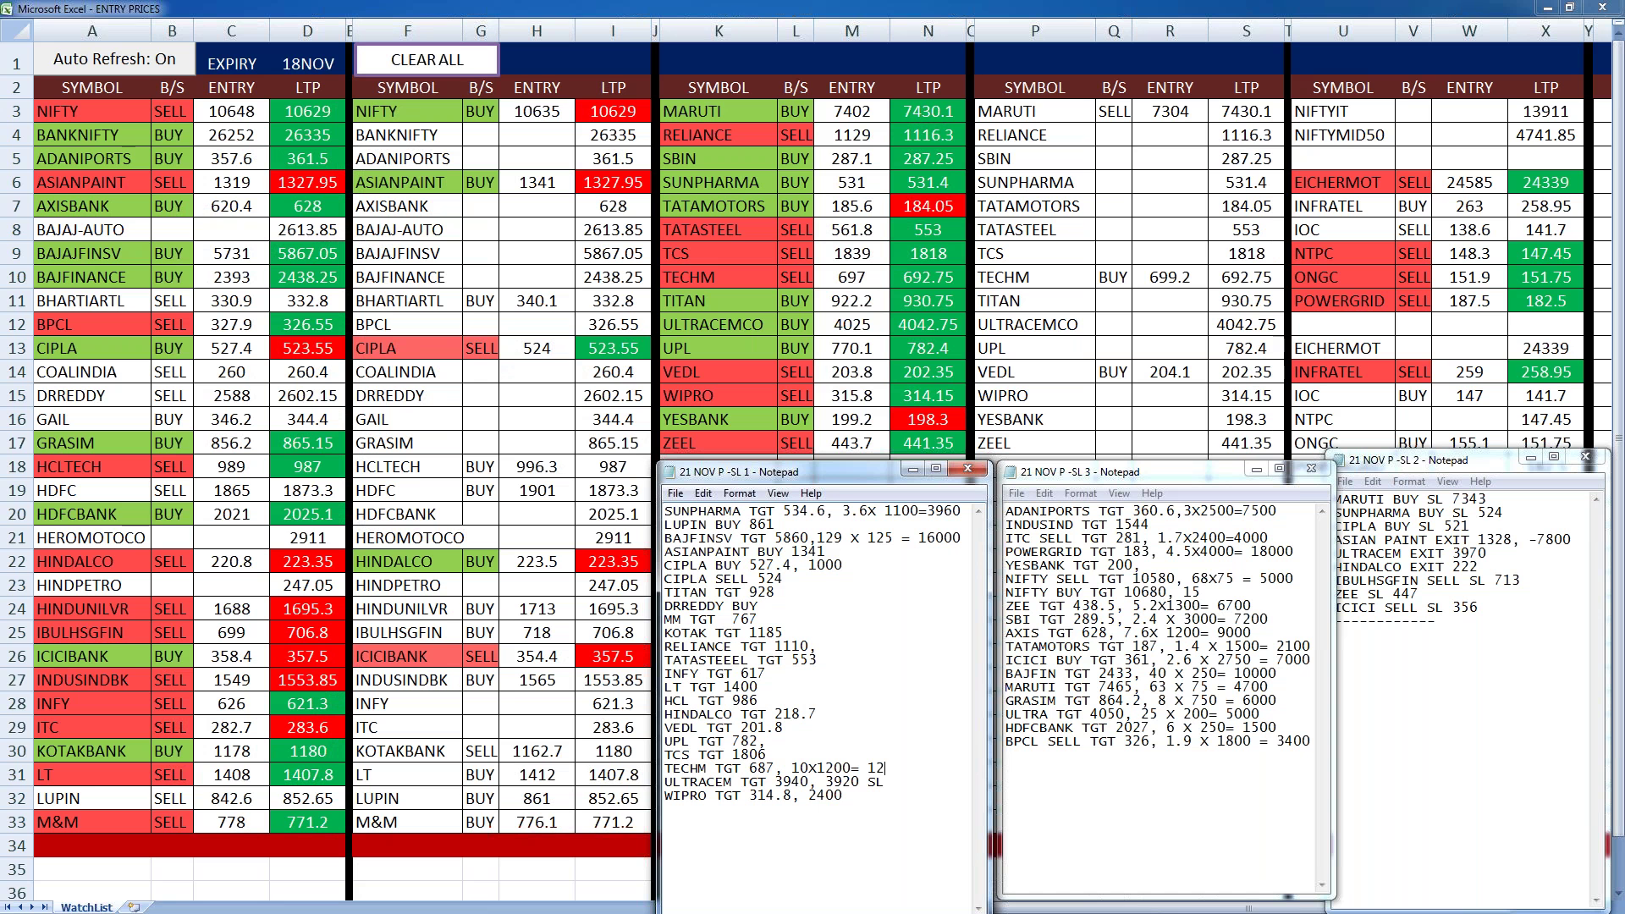
text(00)
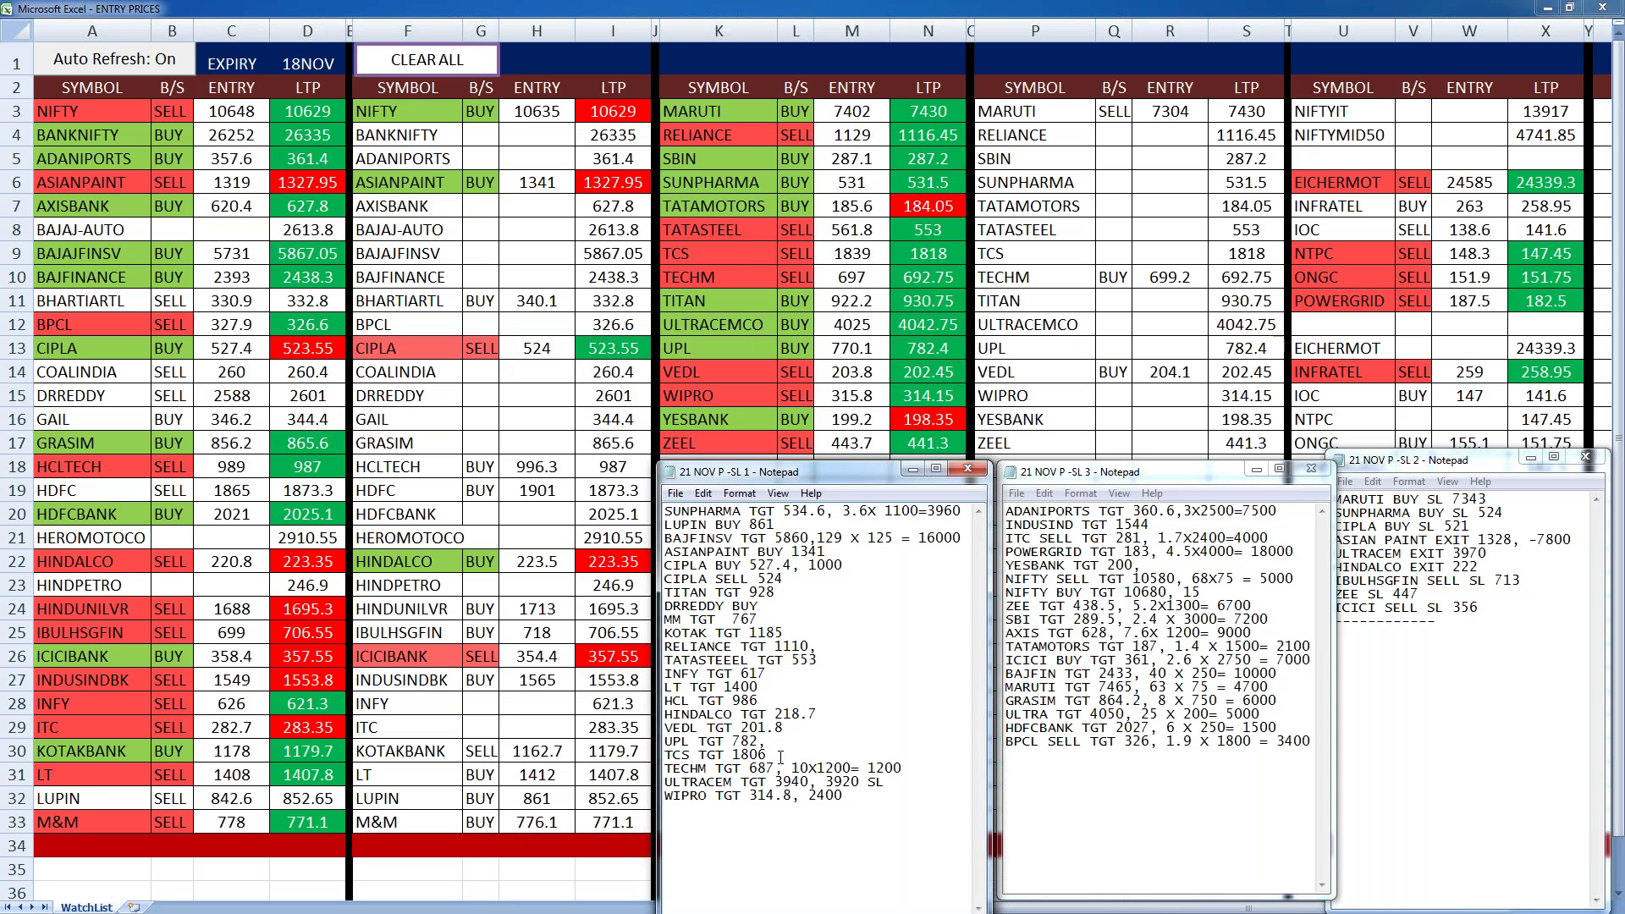
- Append ", 33x250= 8200" to the TCS target line in 21 NOV P -SL 1
click(780, 756)
text(,)
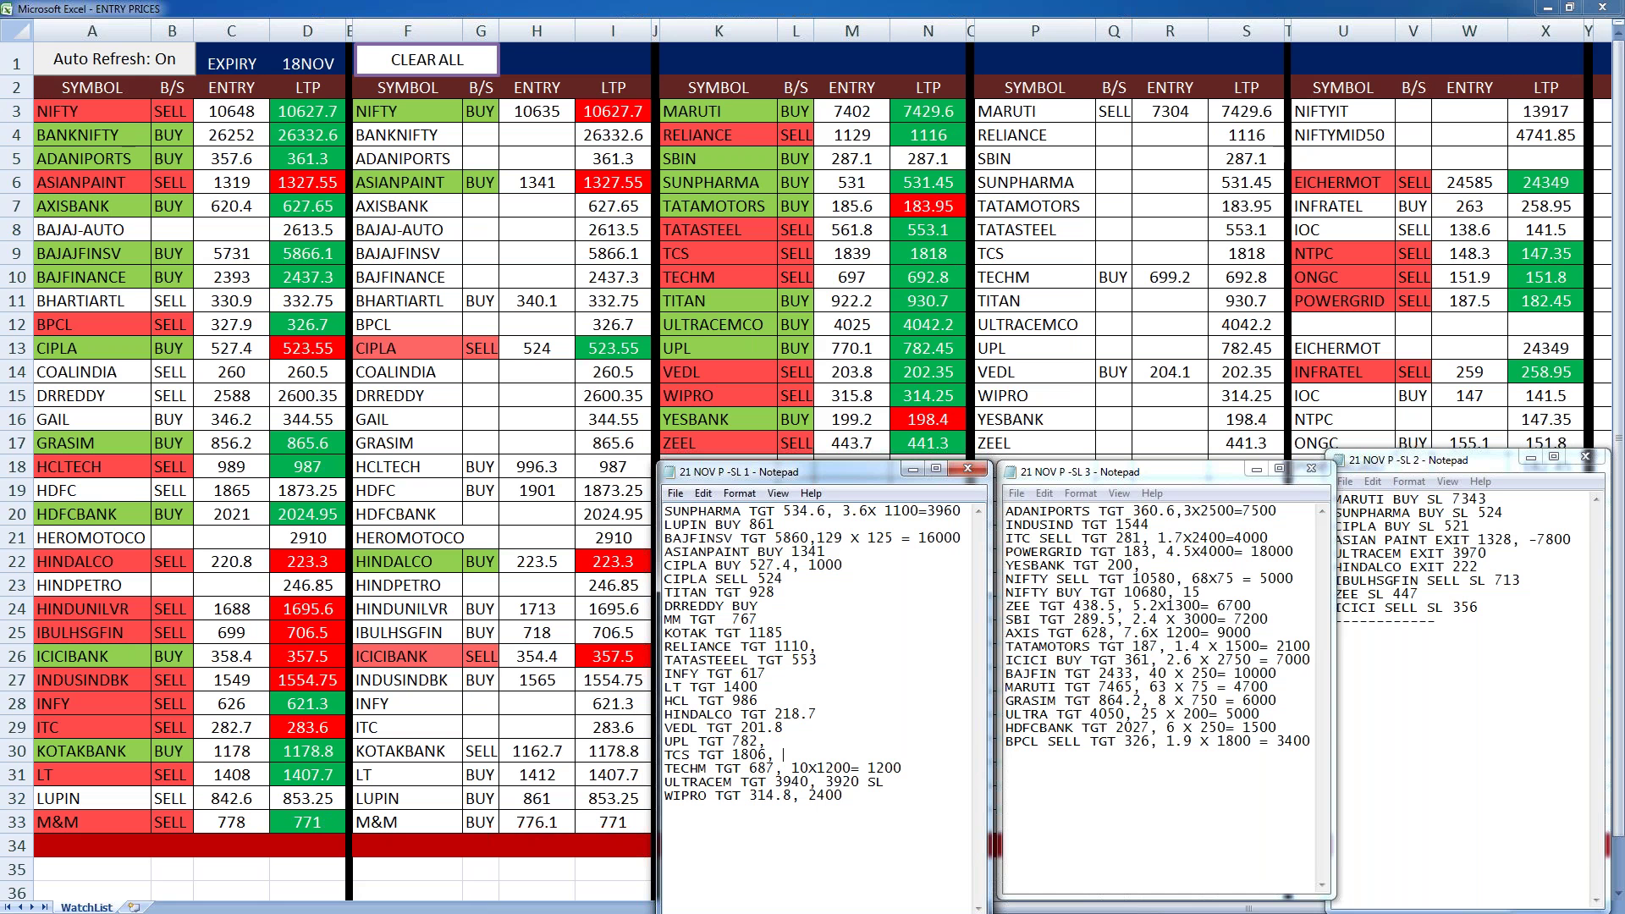
text(33x250)
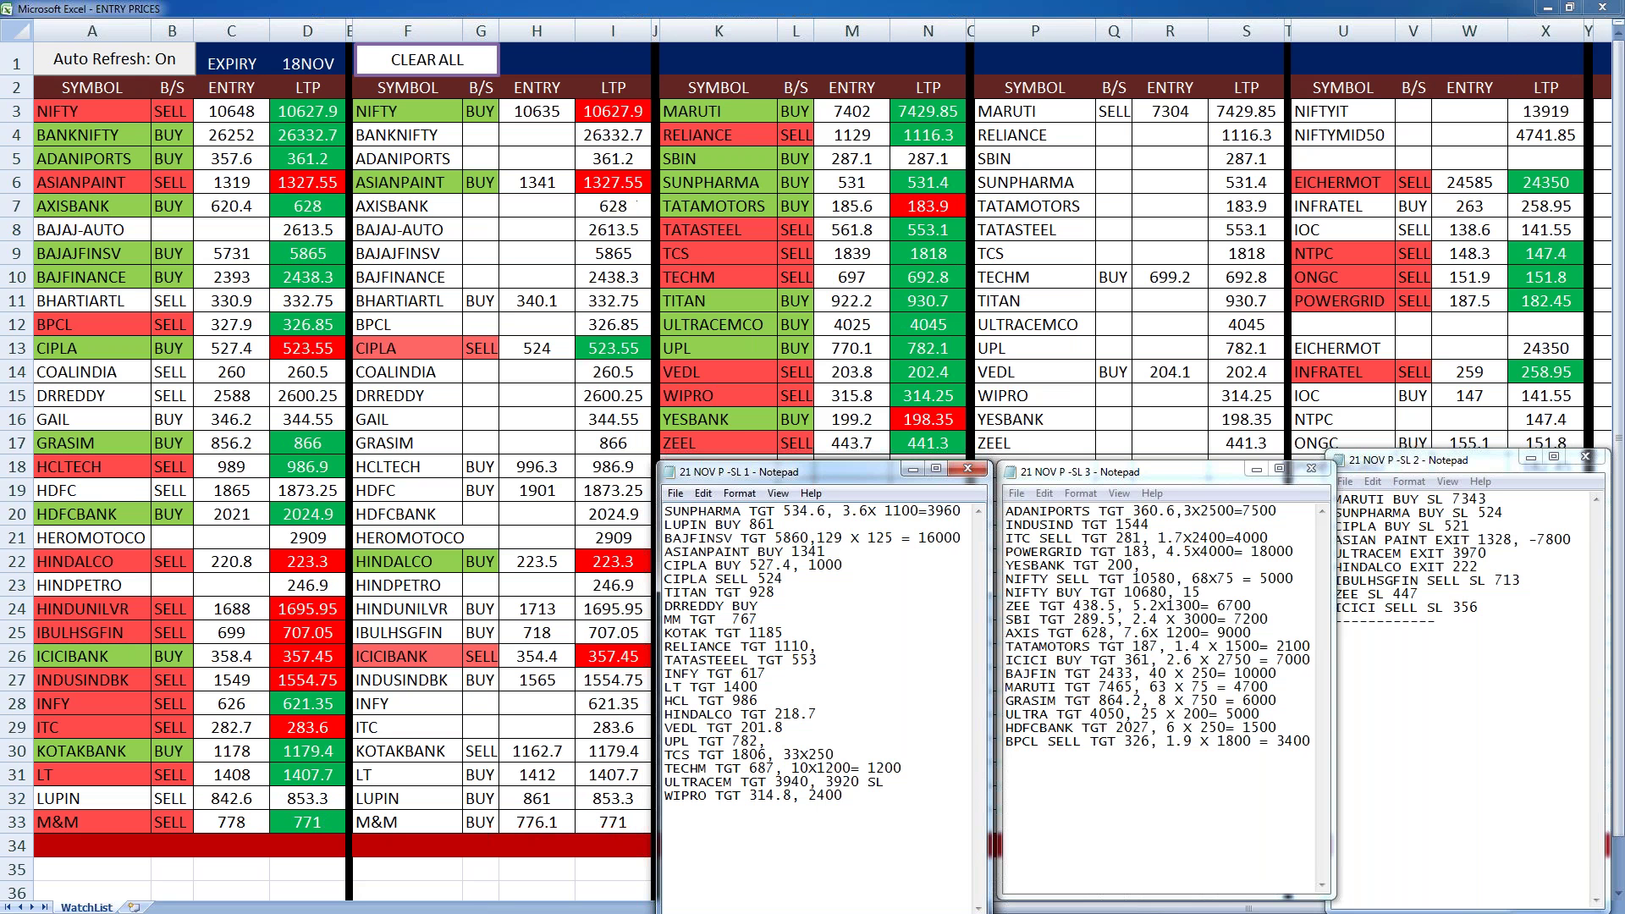
text(=)
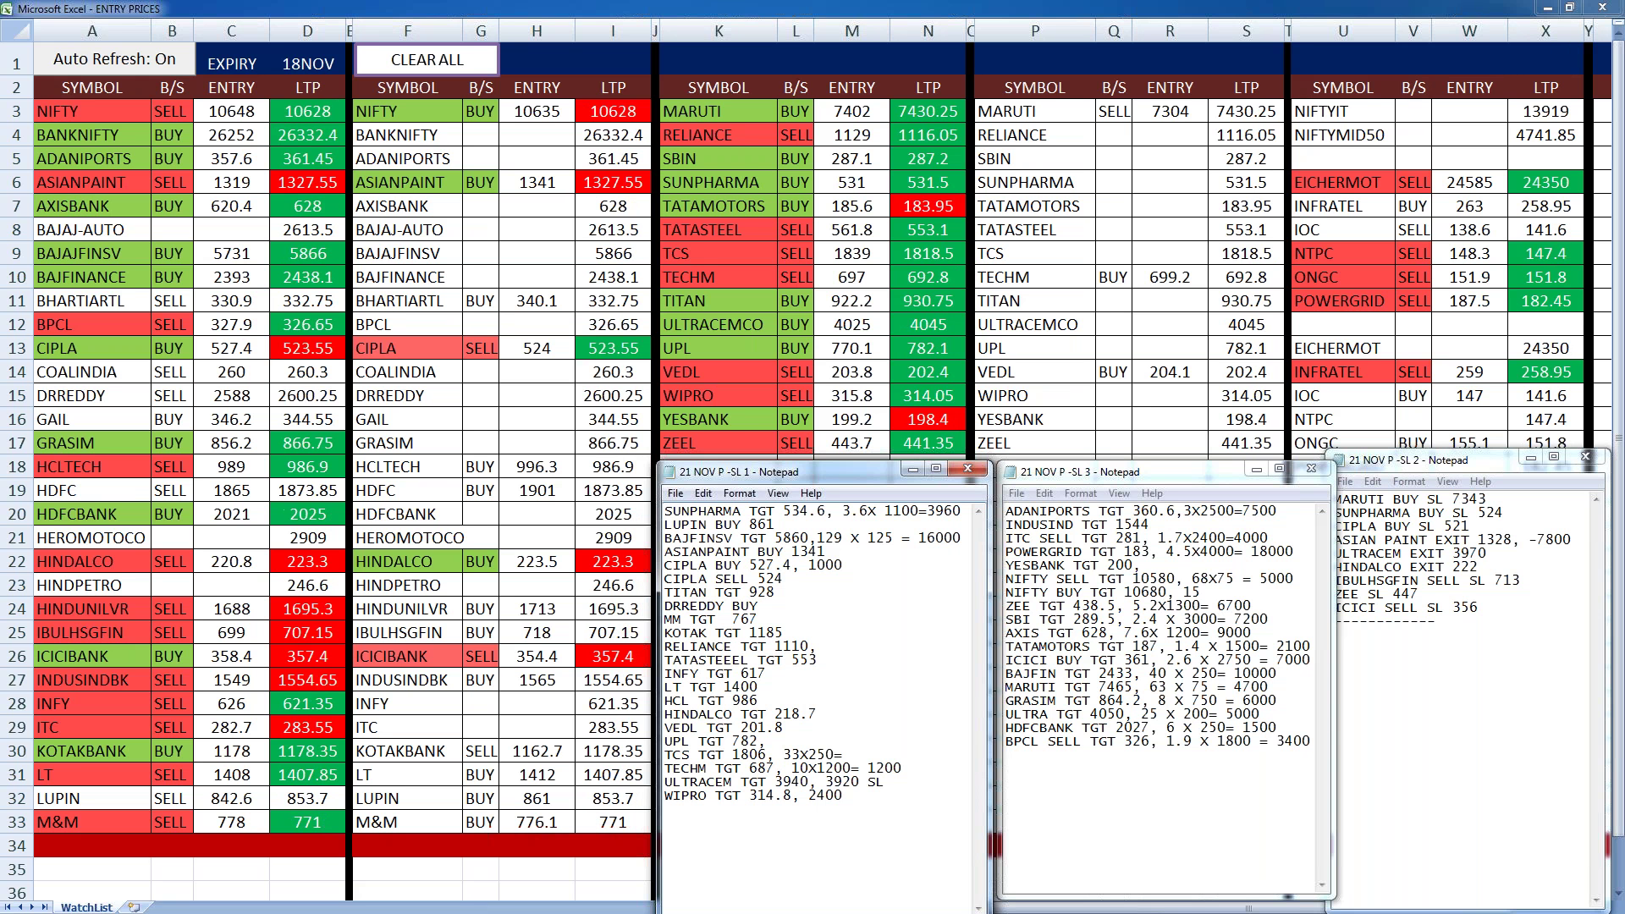
text( 8200)
- Complete the UPL target line in 21 NOV P -SL 1 with "12x 1200= 14400"
click(774, 741)
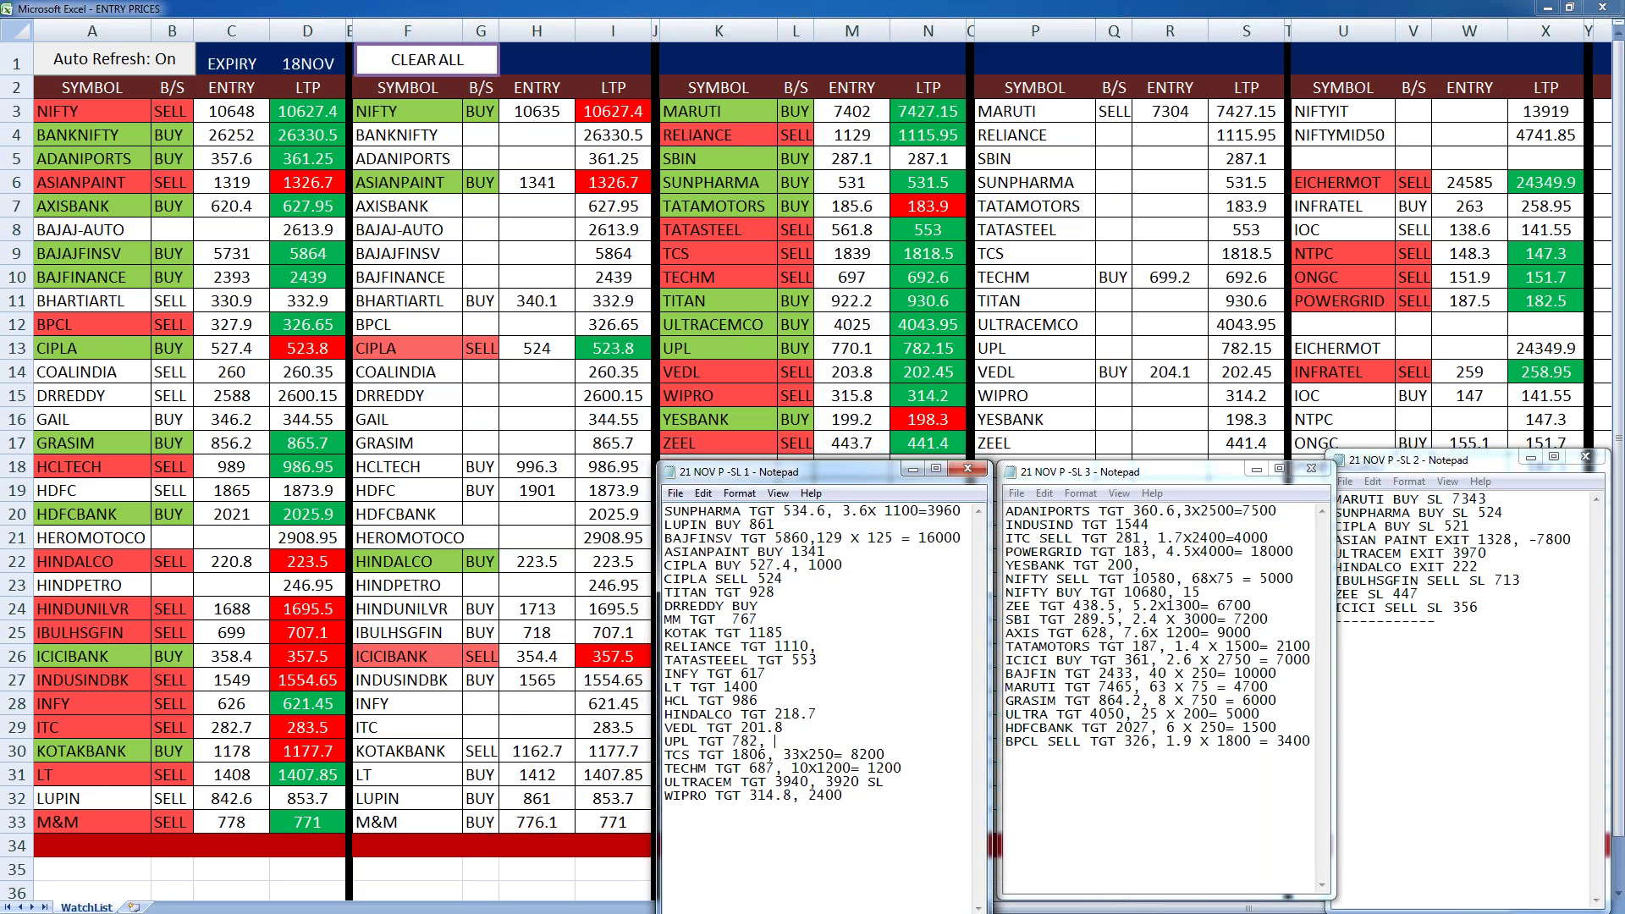
text(12X)
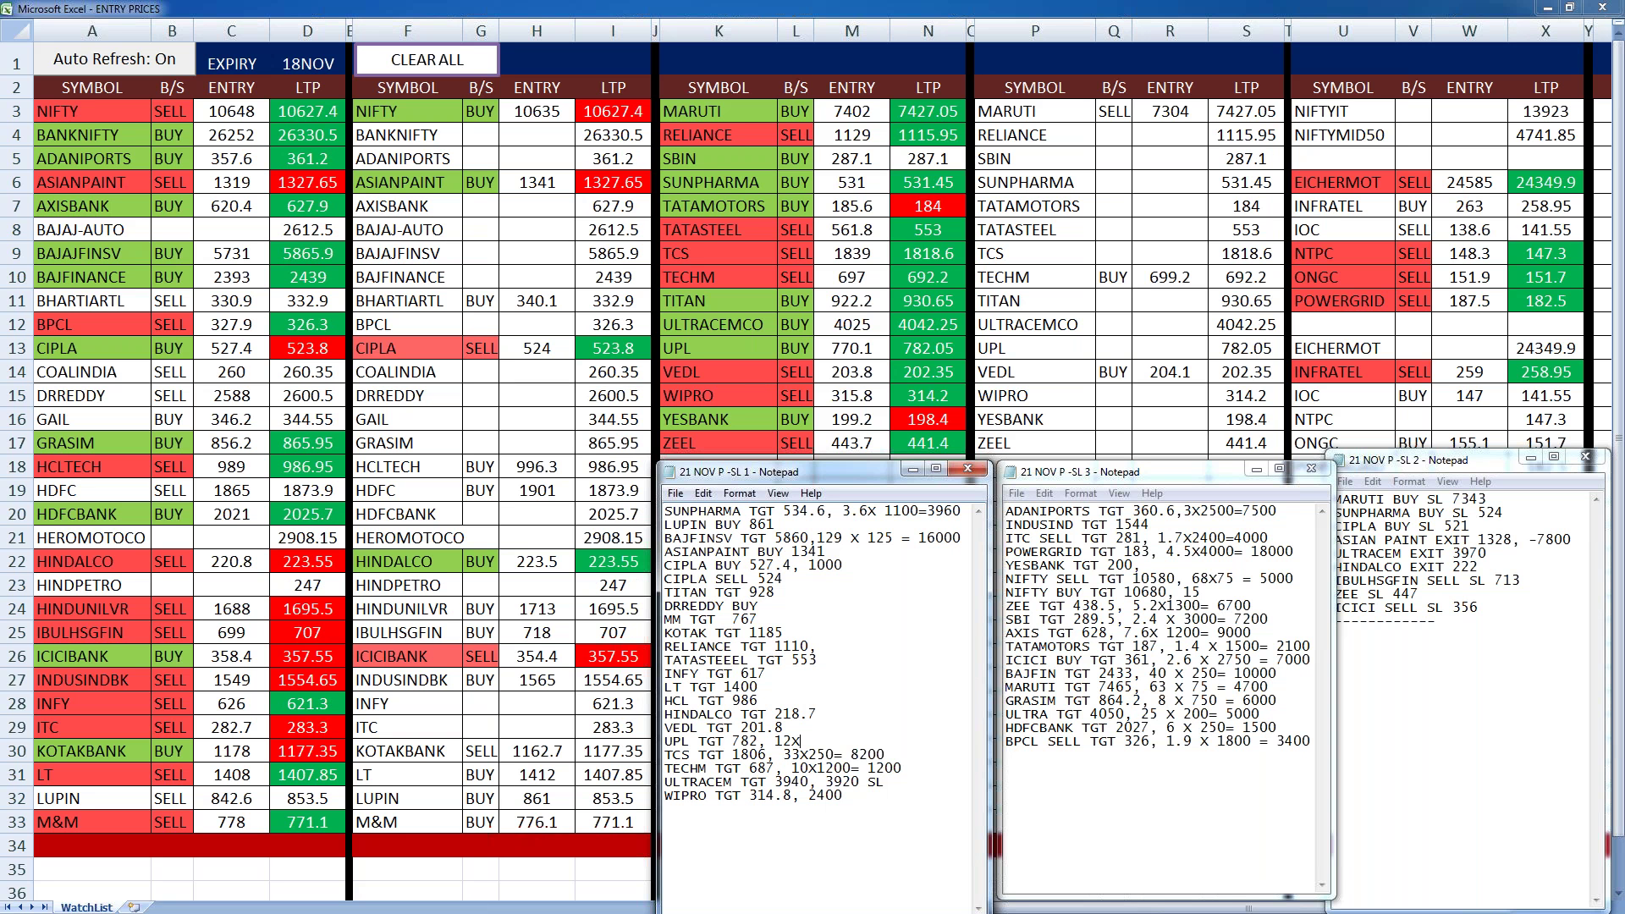
text( 120)
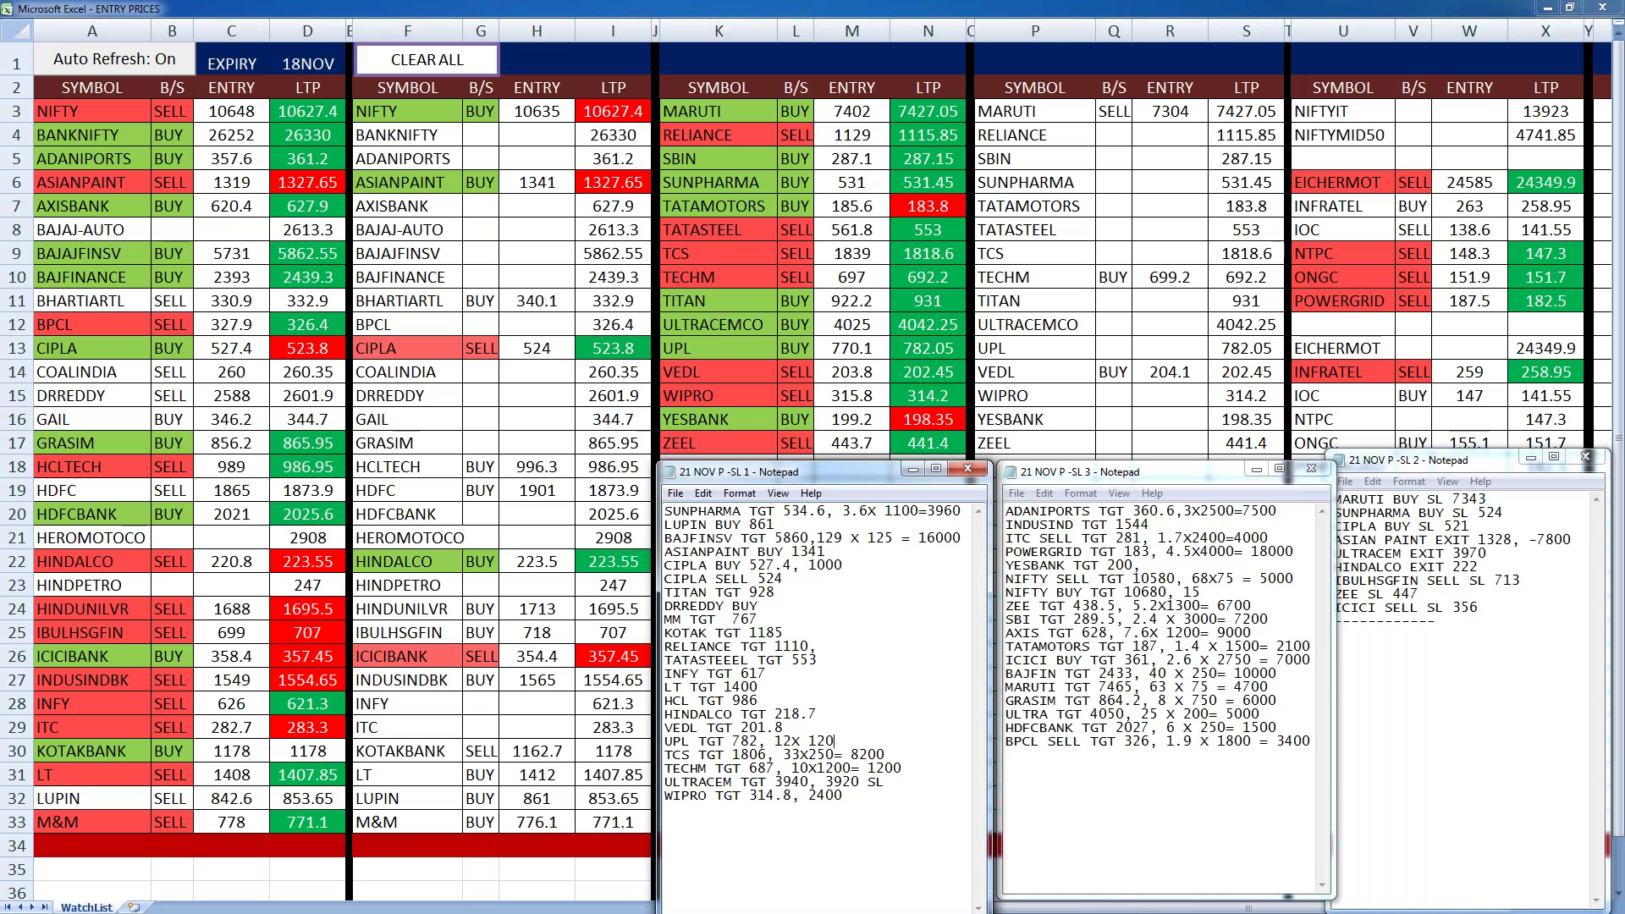
text(0= 1440)
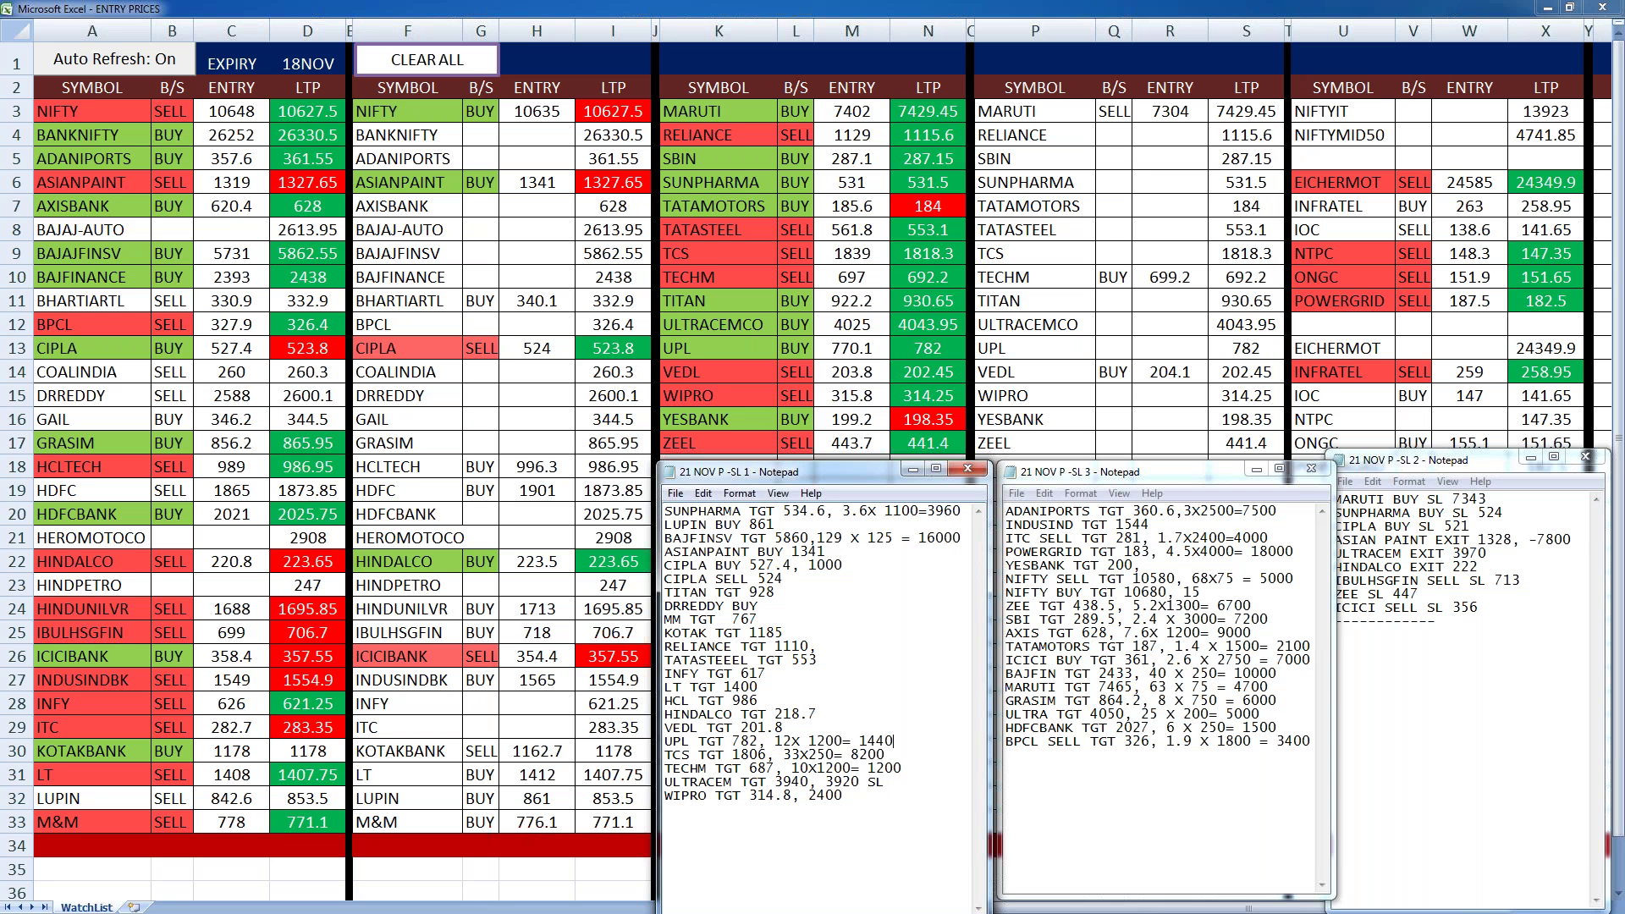
text(0)
- Append ", 2x1750= 3500" to the VEDL target line in 21 NOV P -SL 1
click(800, 727)
text(,)
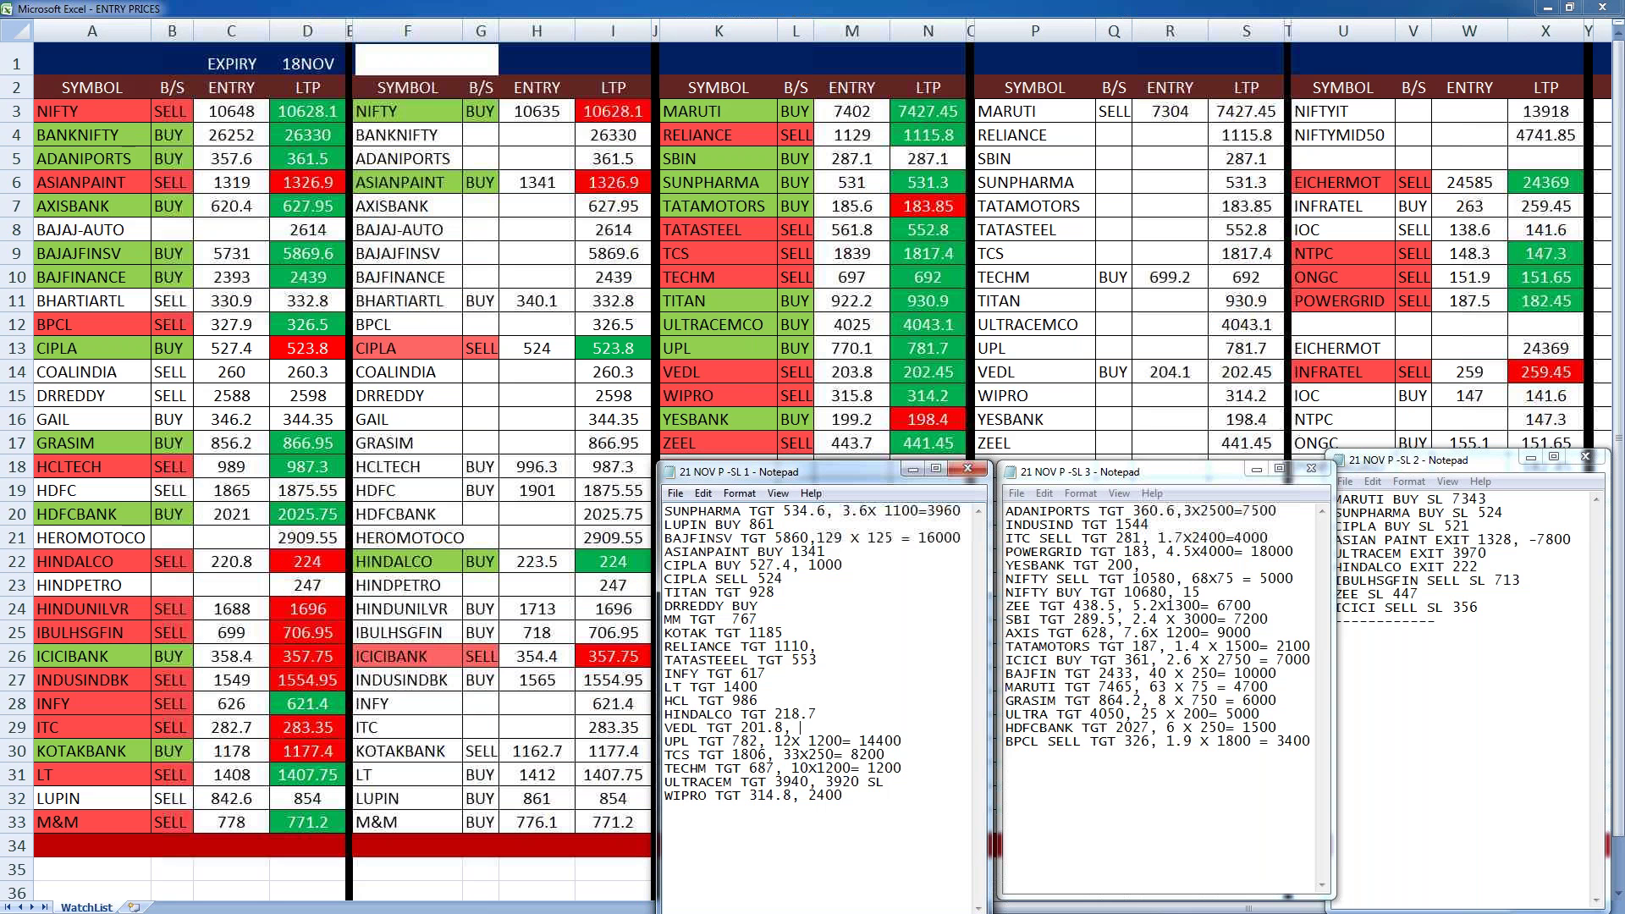
text(2)
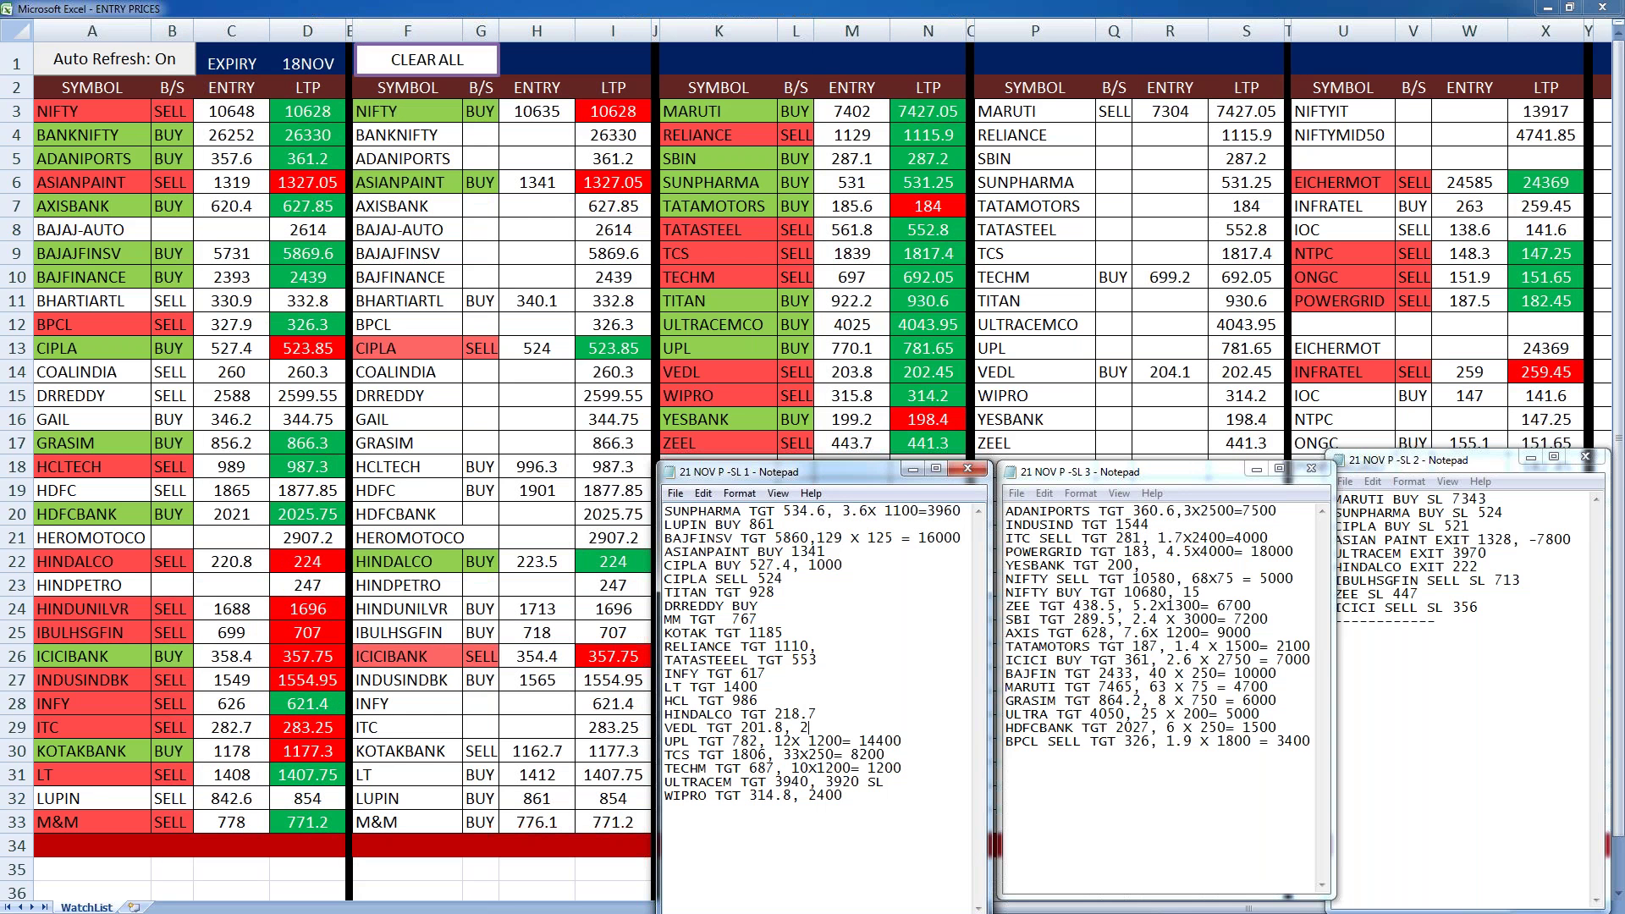
text(x)
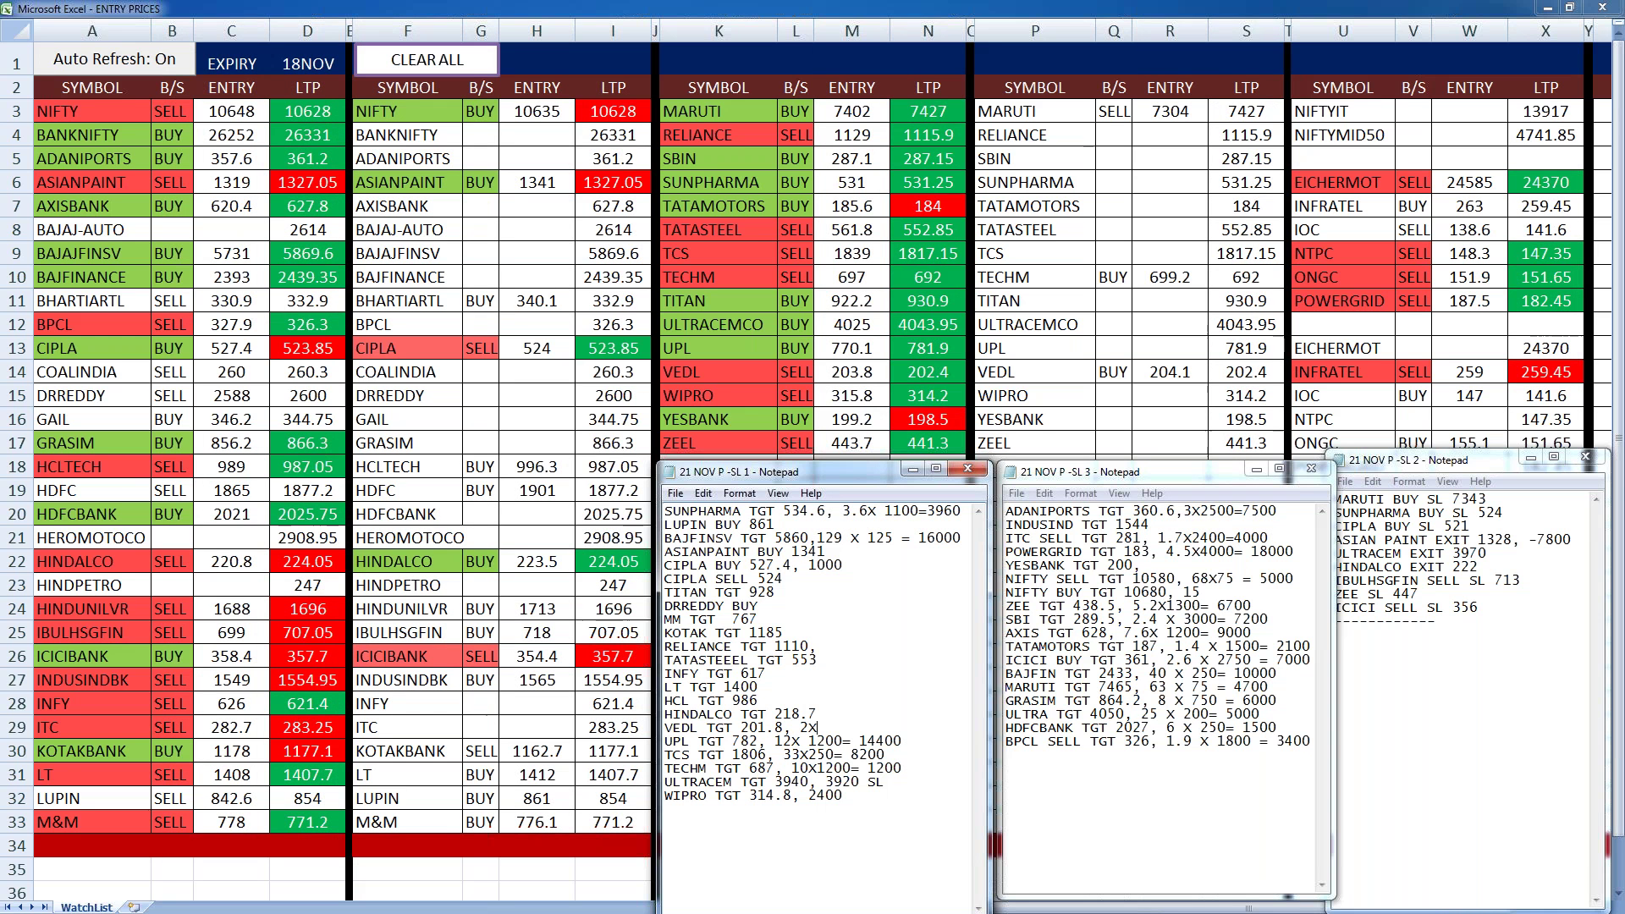
text(1750=)
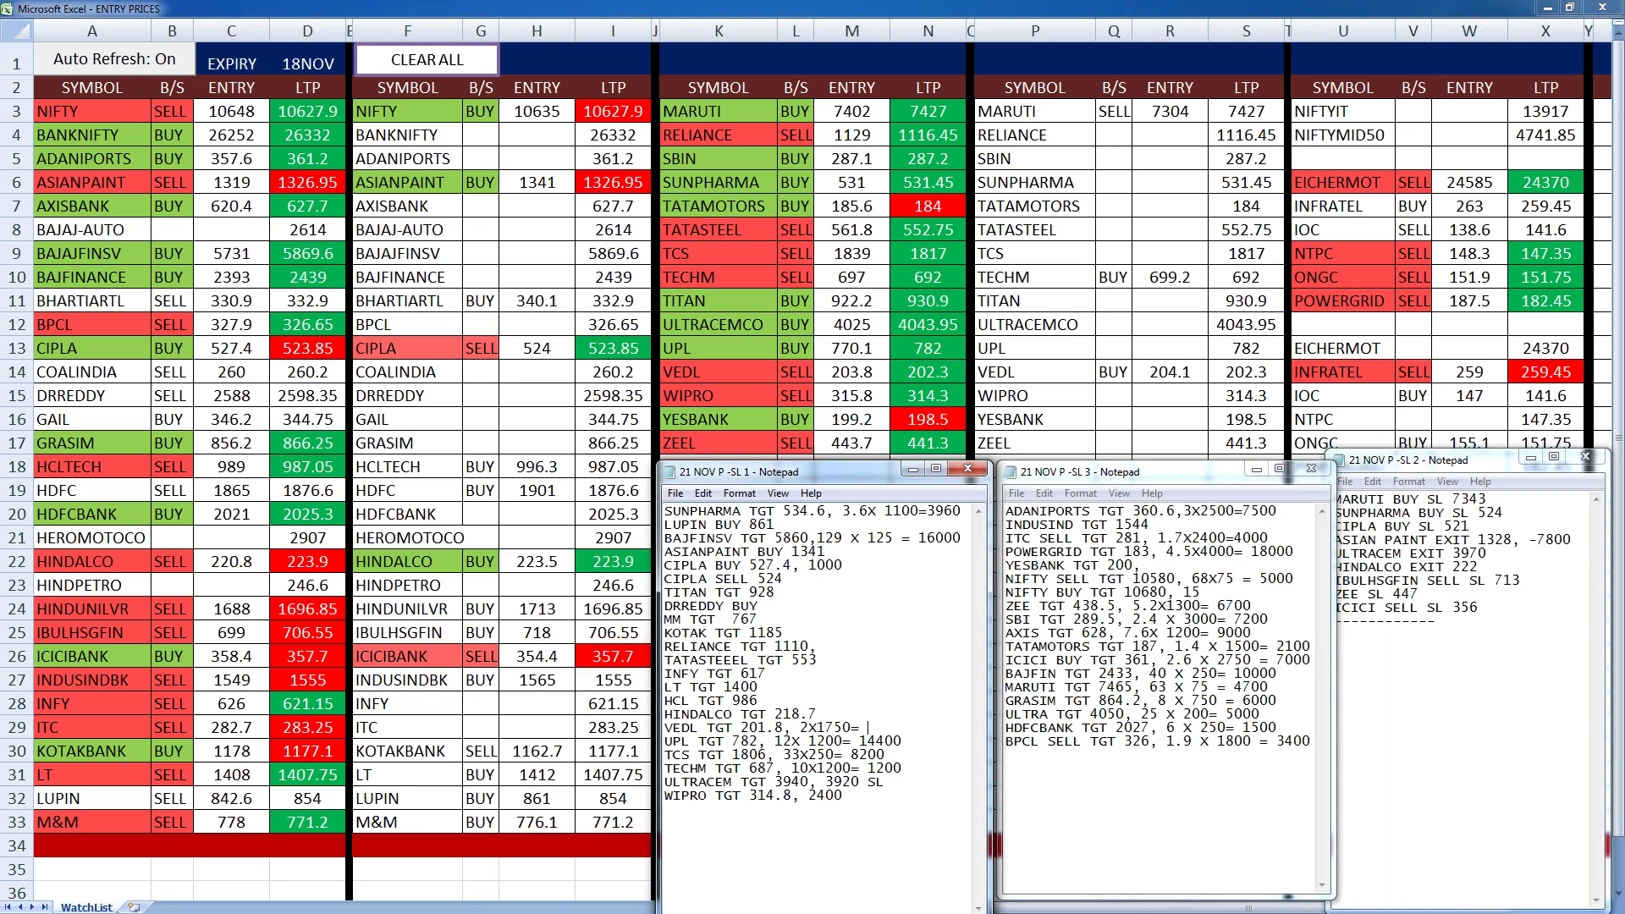
text( 3500)
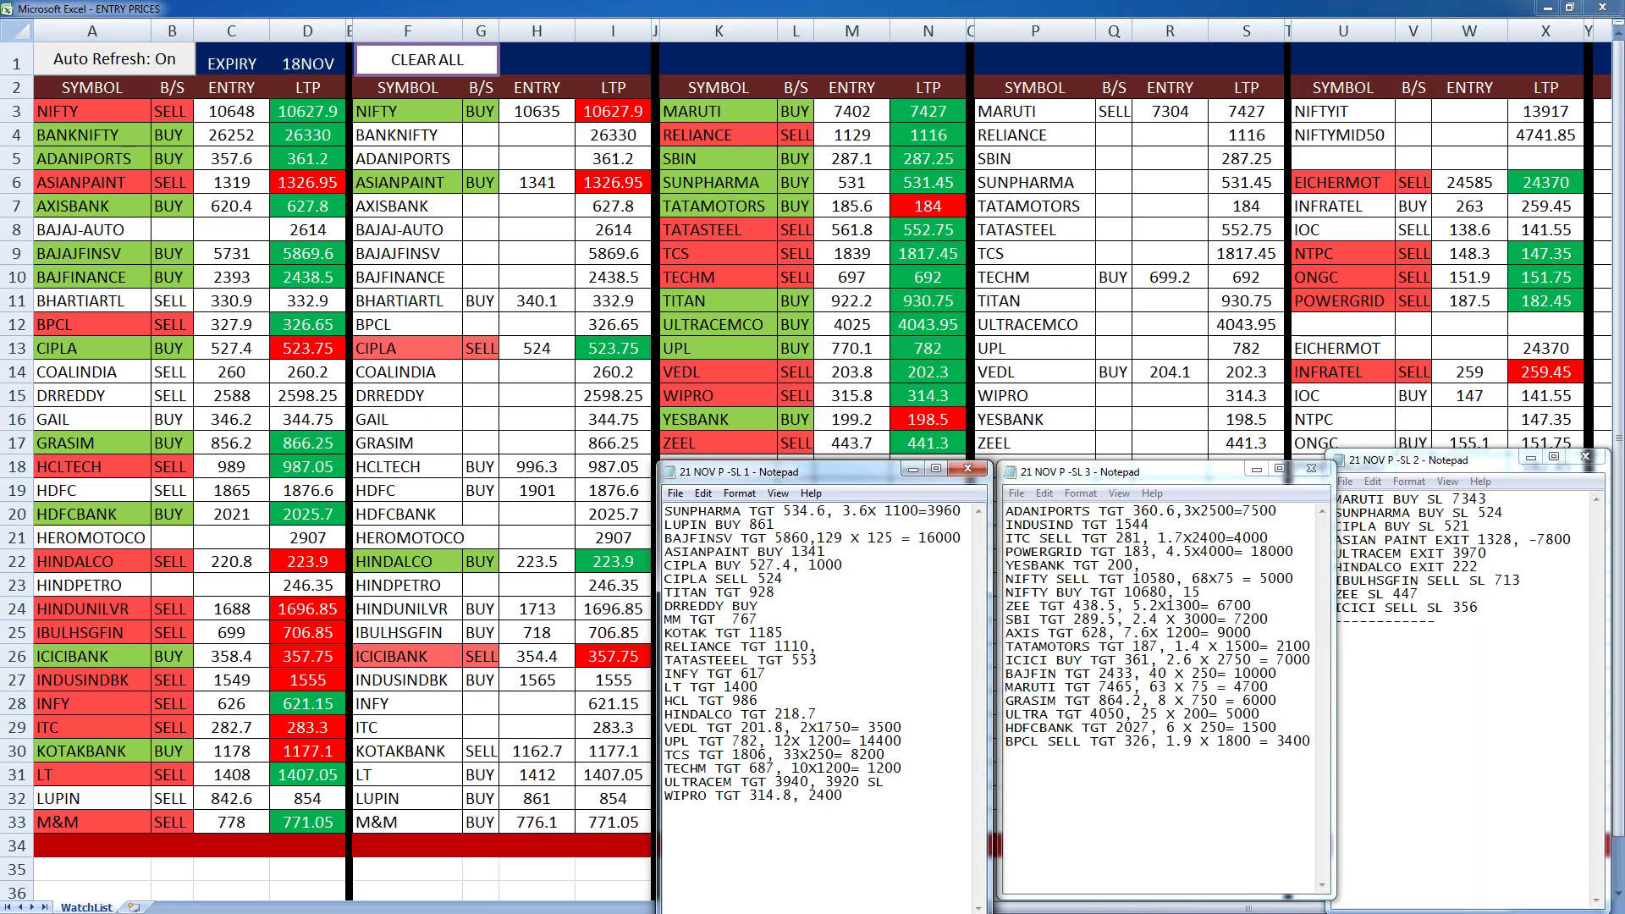
- Append ", 2.1x 3500 = 7300" to the HINDALCO target line in 21 NOV P -SL 1
click(822, 713)
text(,)
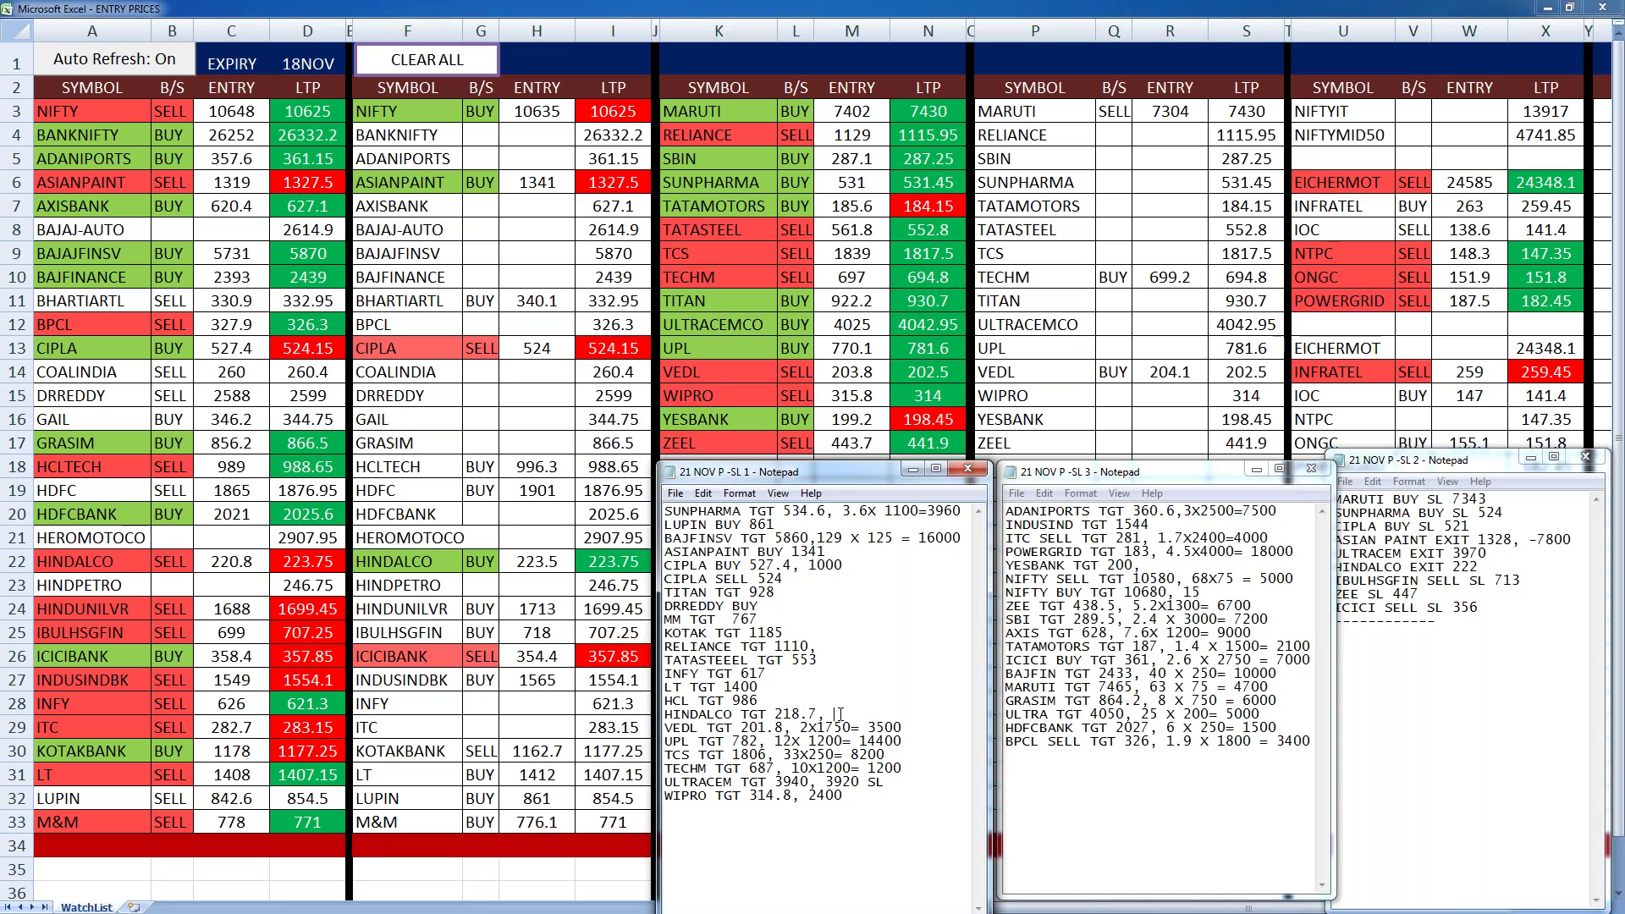
text(2.)
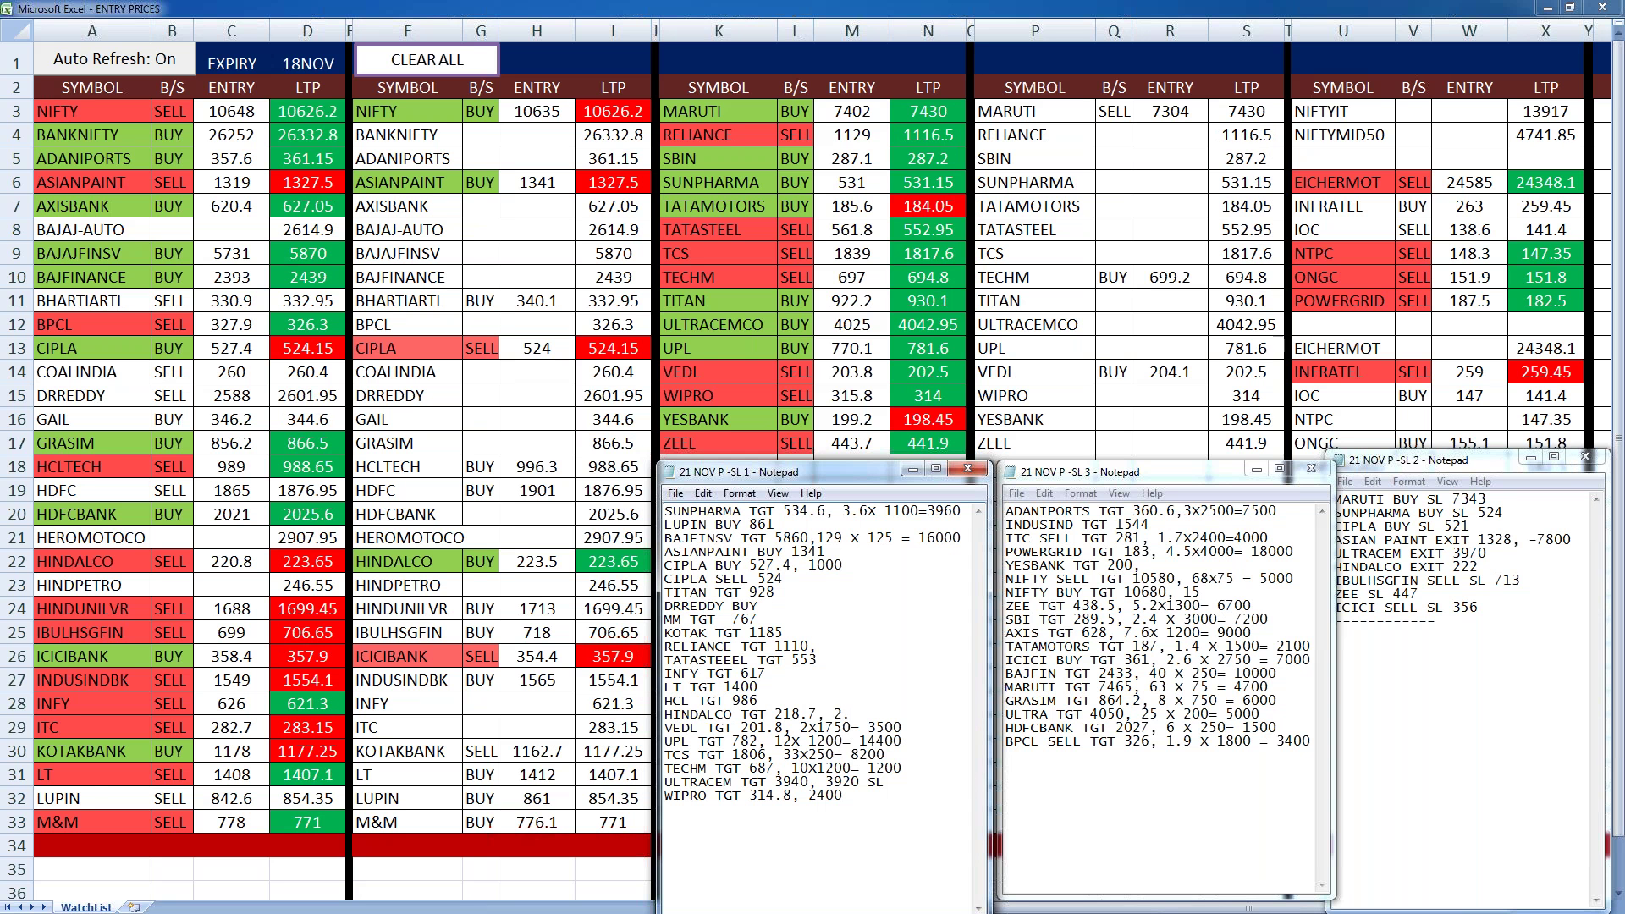
text(1X)
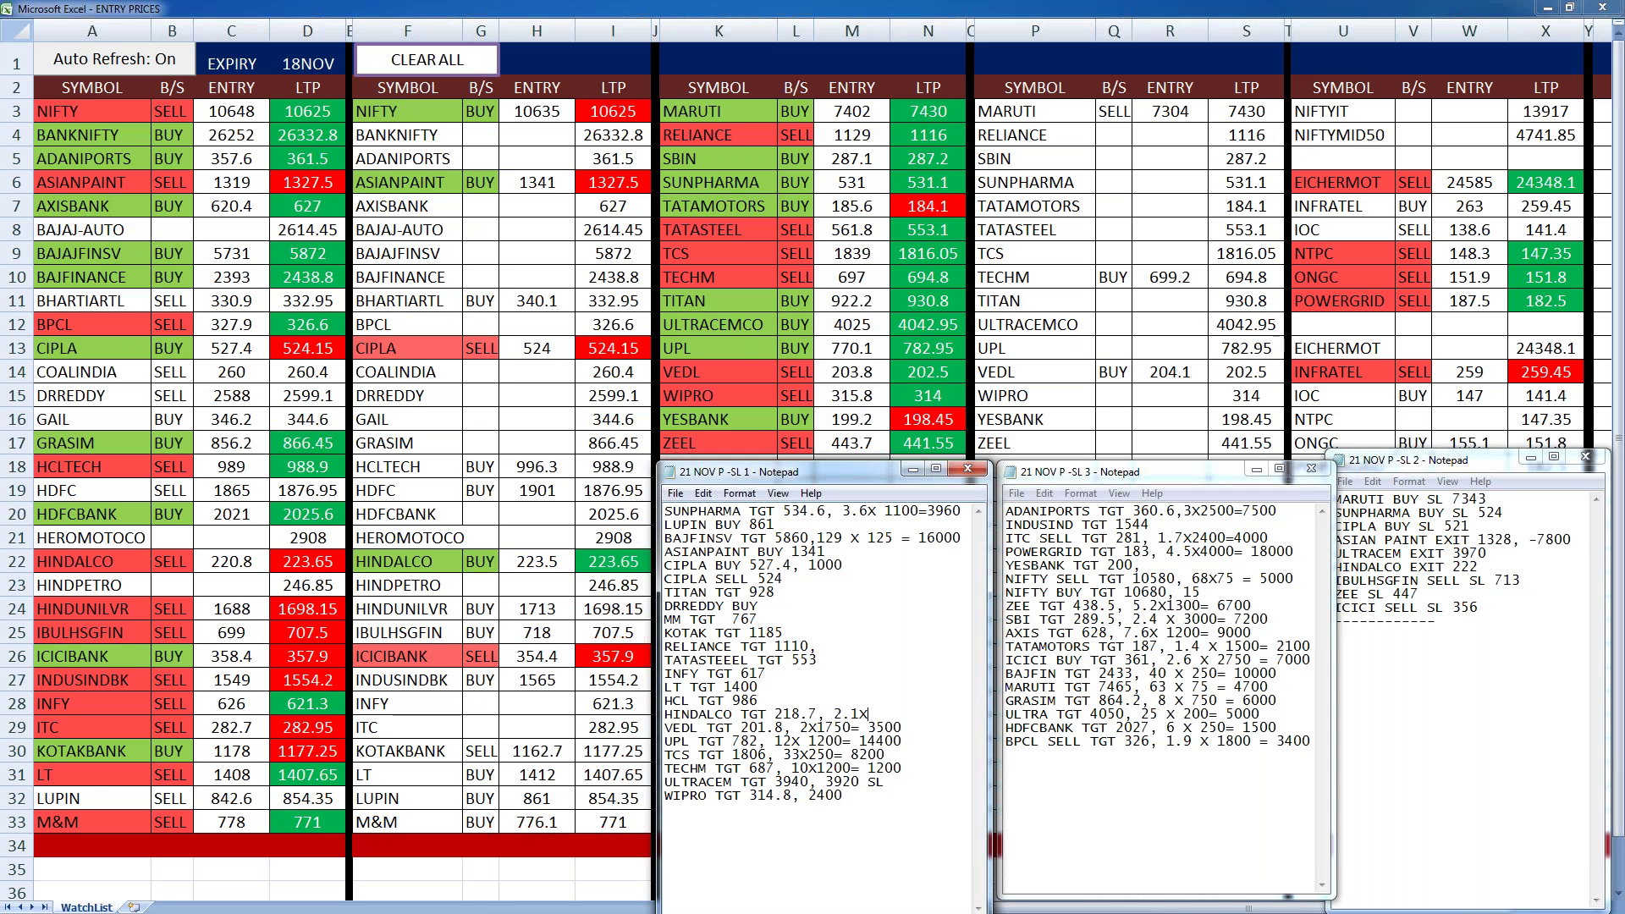
text( 3500)
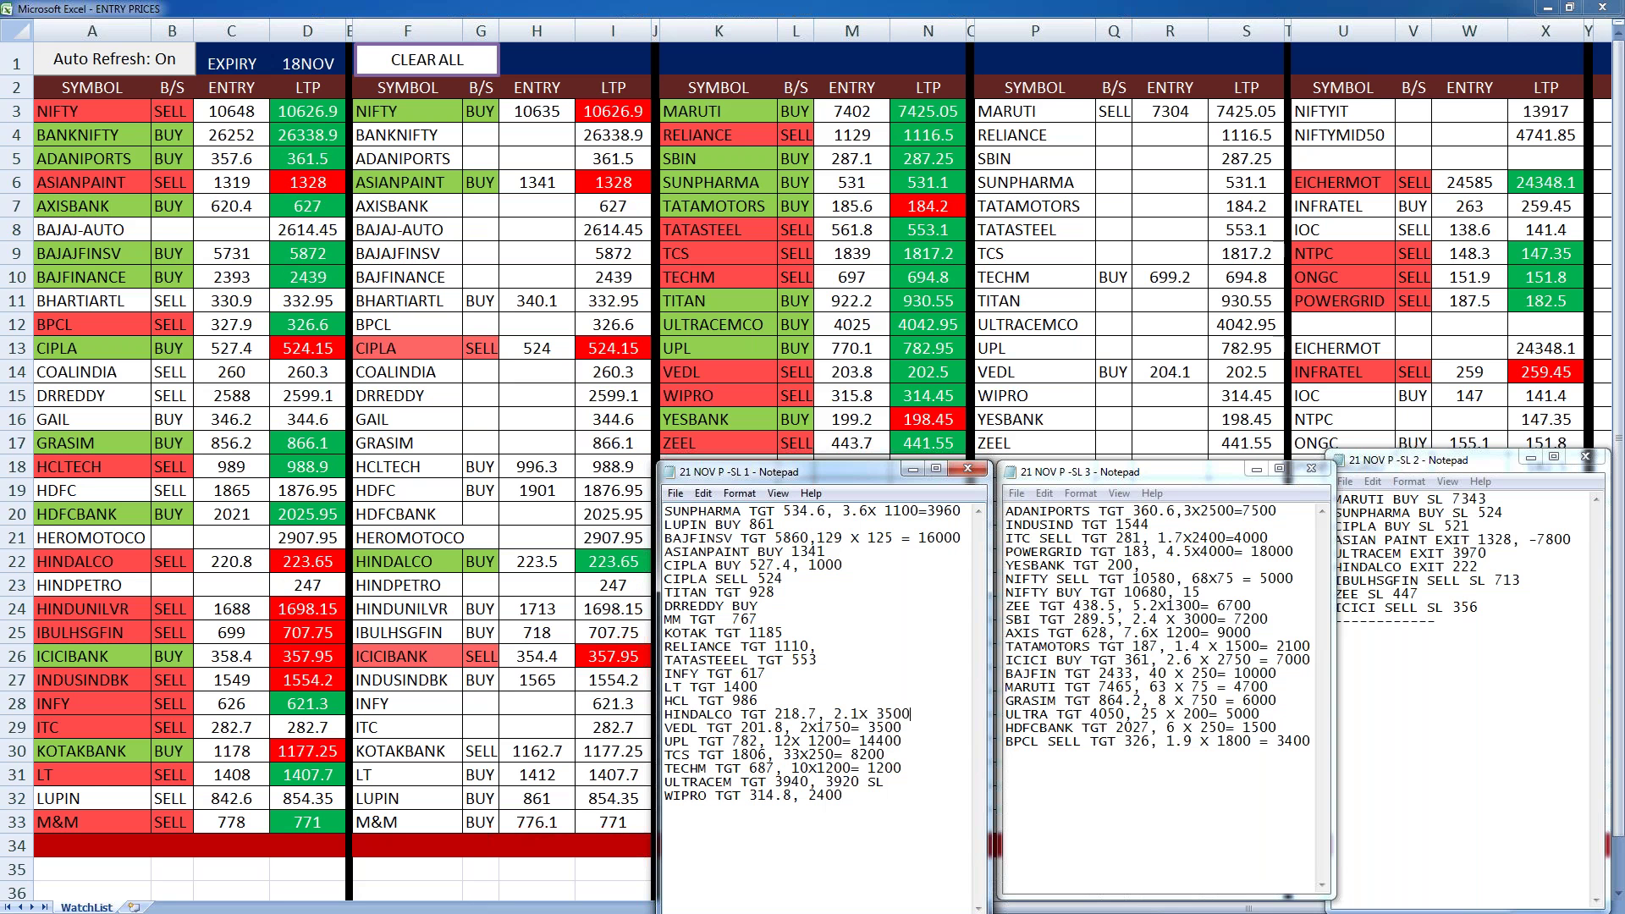
text( = )
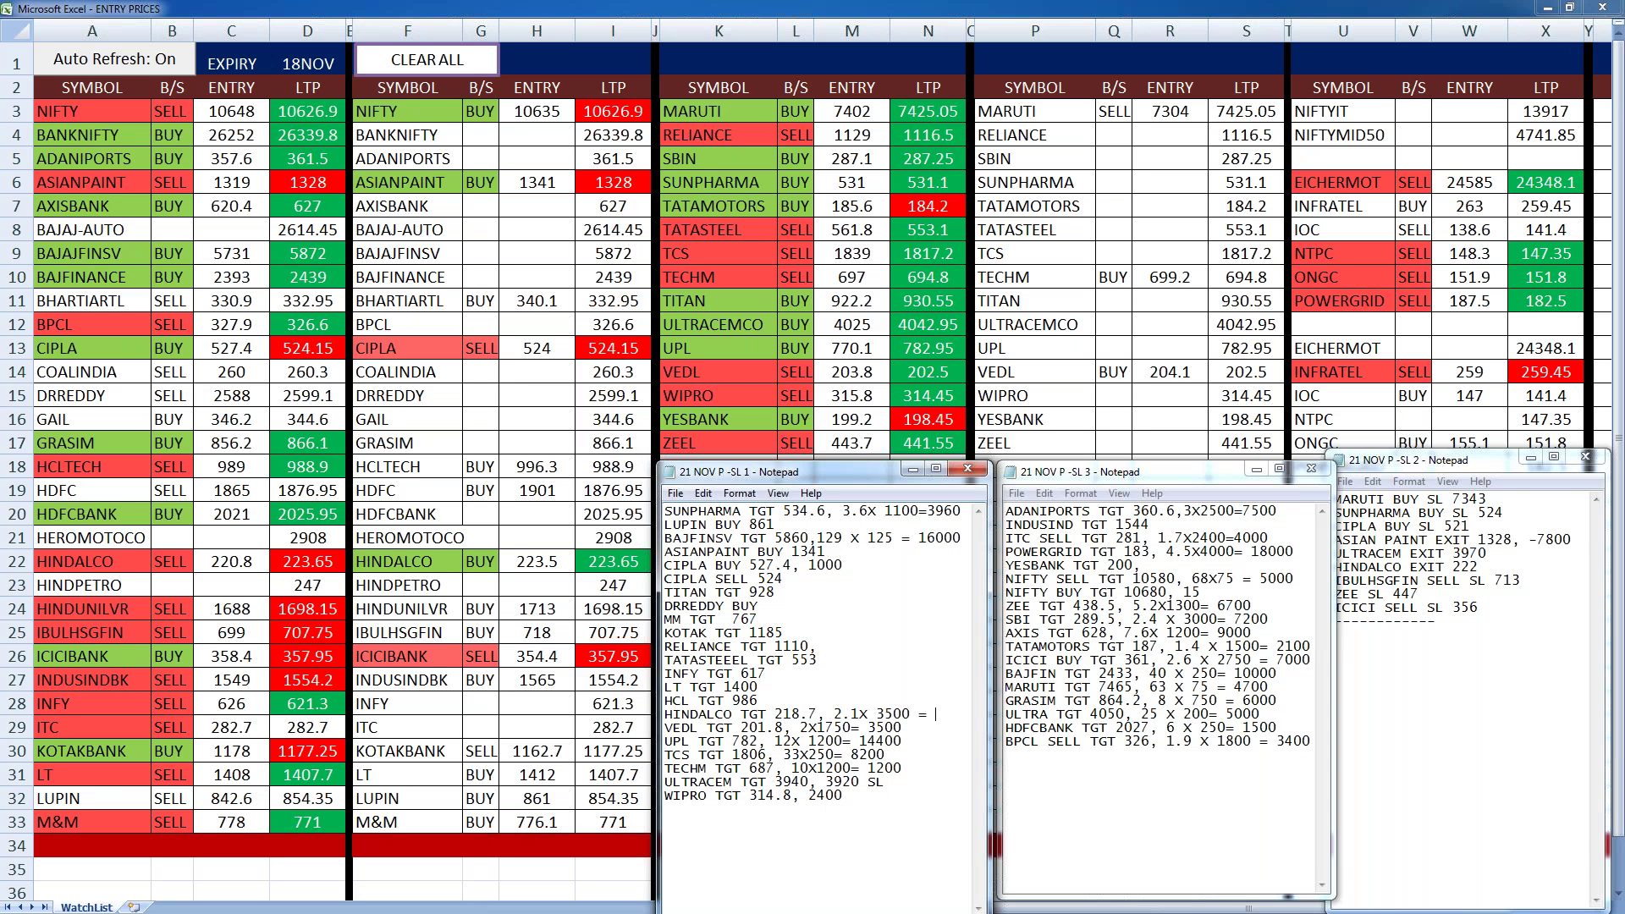
text(7300)
- Append ", 2100" to the HCL target line and ", 3000" to the LT target line in 21 NOV P -SL 1
text(2100)
click(759, 686)
text(,)
text(3000)
- Append ", 9x 1200=10000" to the INFY target line in 21 NOV P -SL 1
click(774, 681)
text(,)
text(9x)
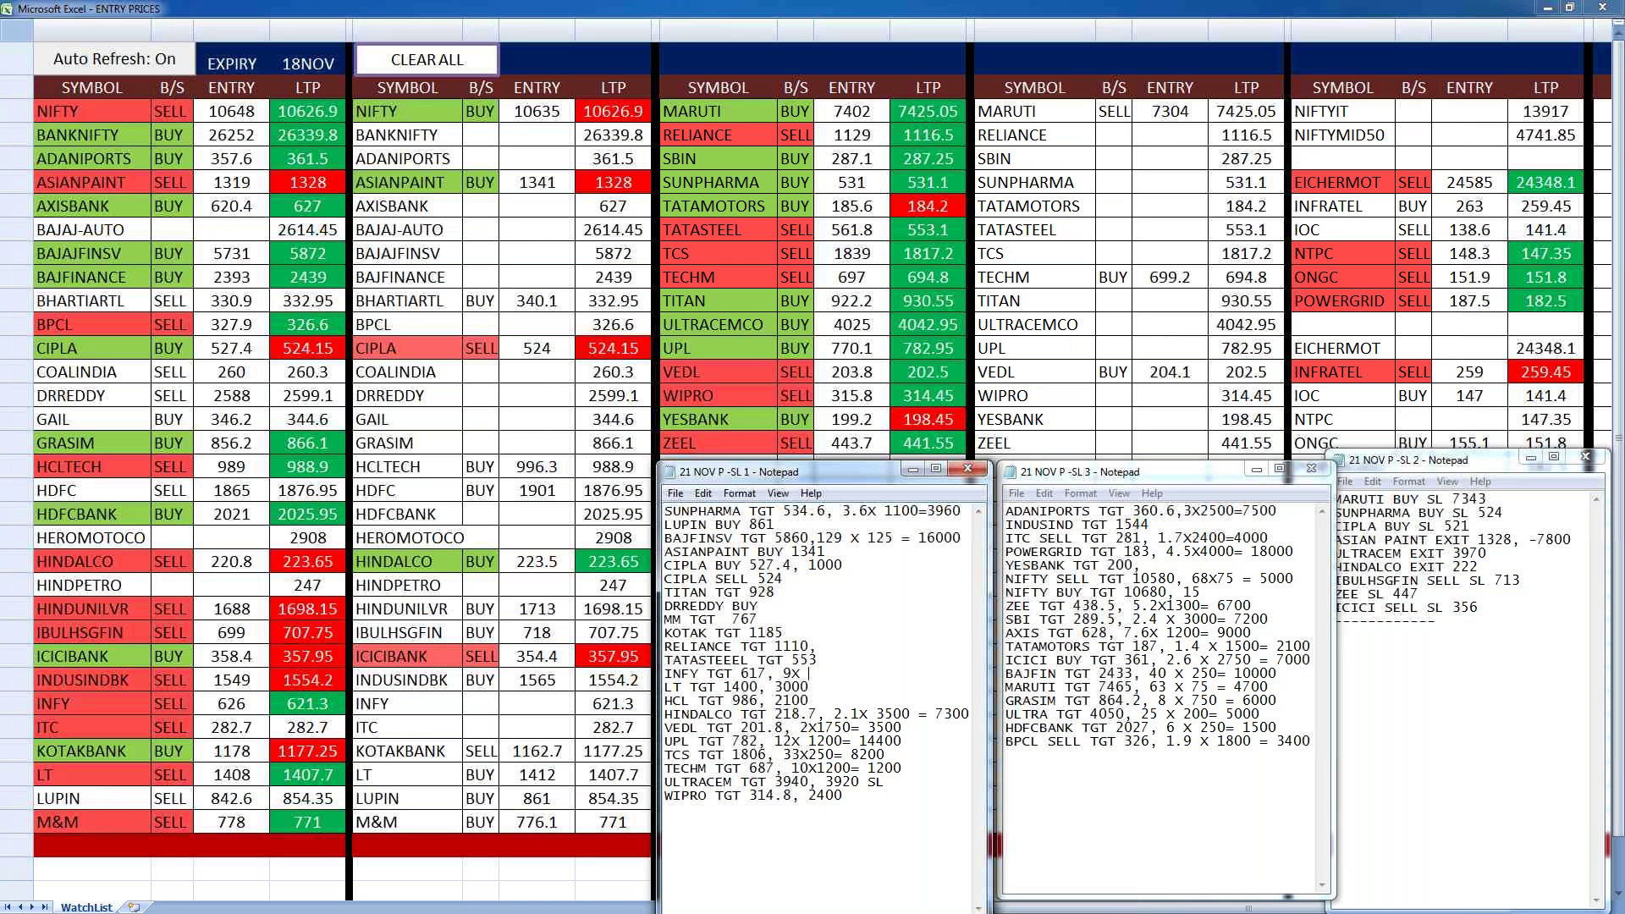
text(1200=)
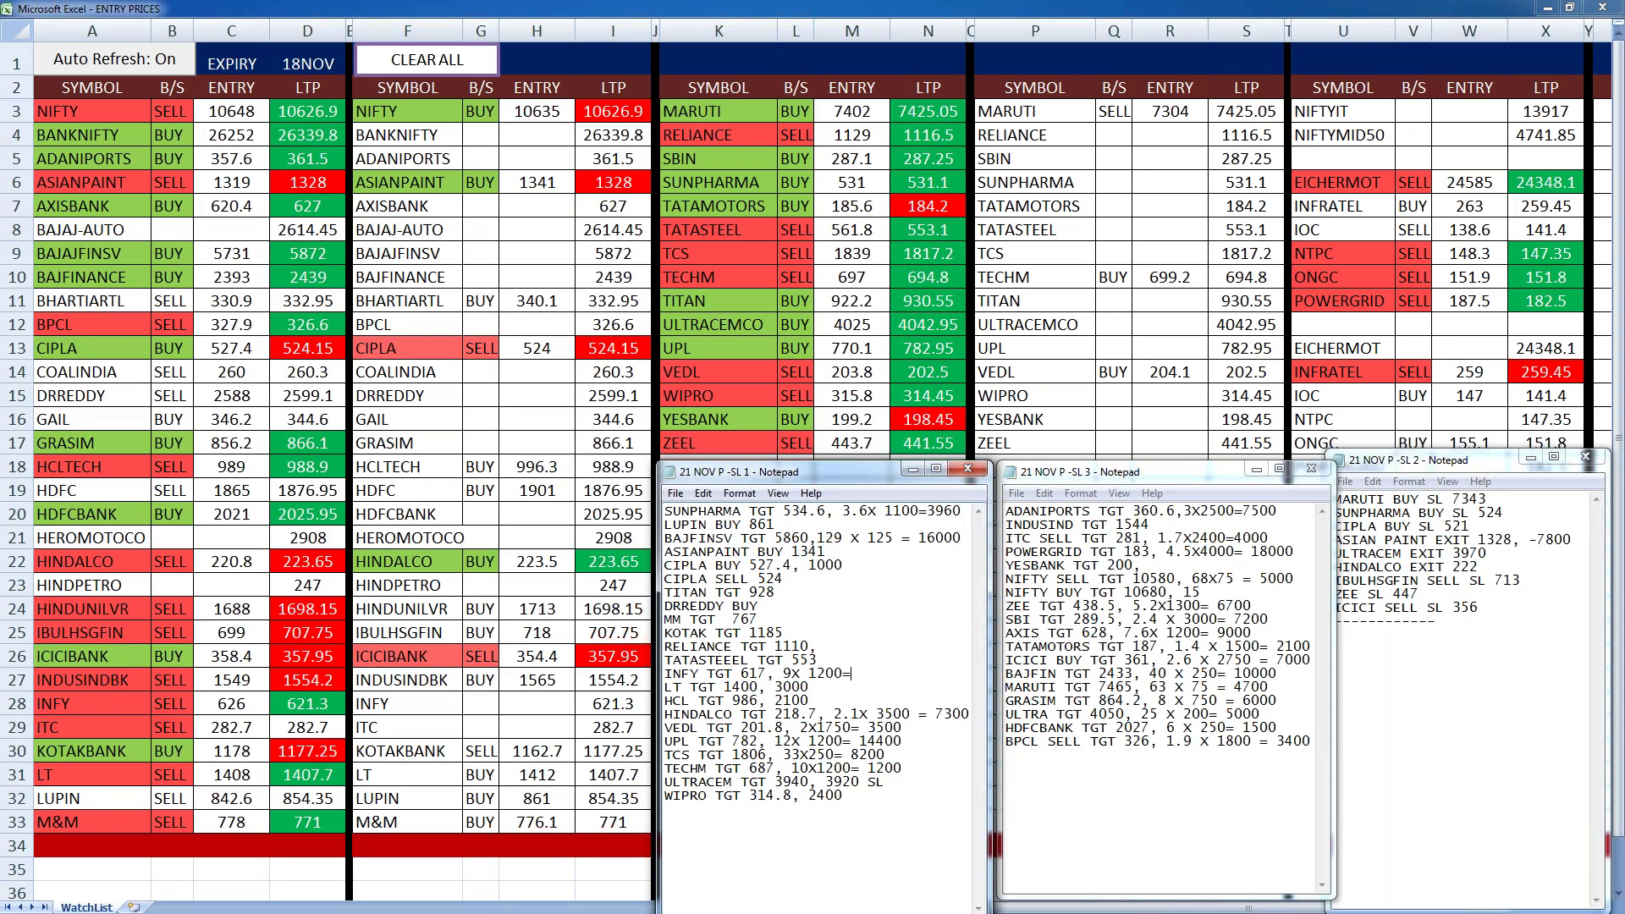
text(10000)
- Append ", 8000" to the Tata Steel target line and "19x500= 9500" to the RELIANCE target line in 21 NOV P -SL 1
click(817, 660)
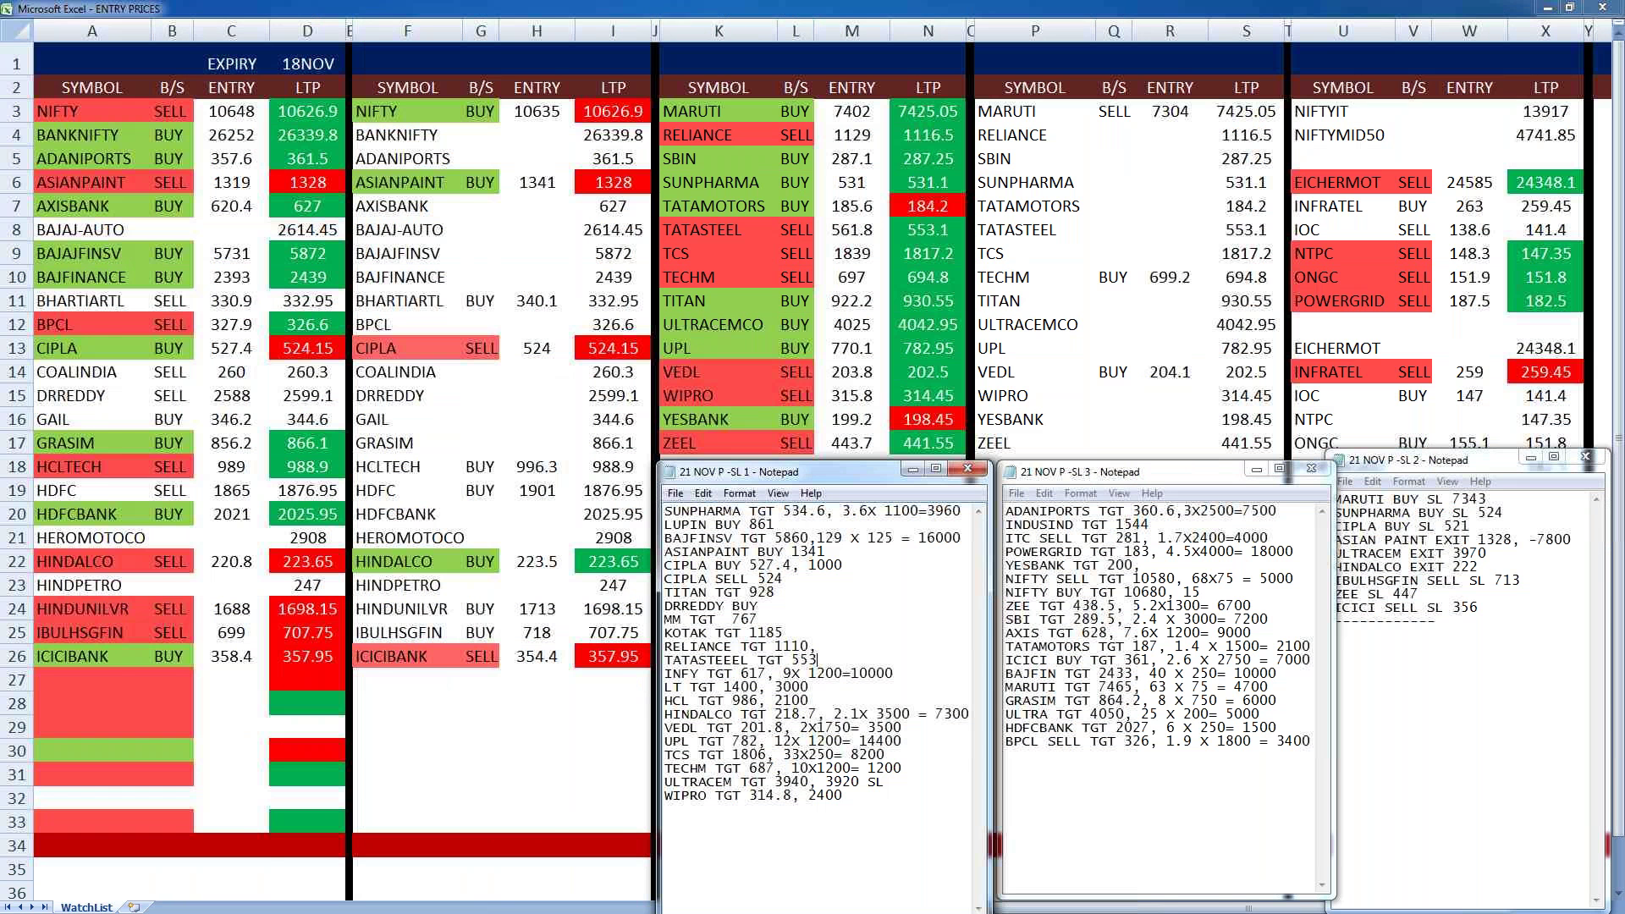
text(, 8000)
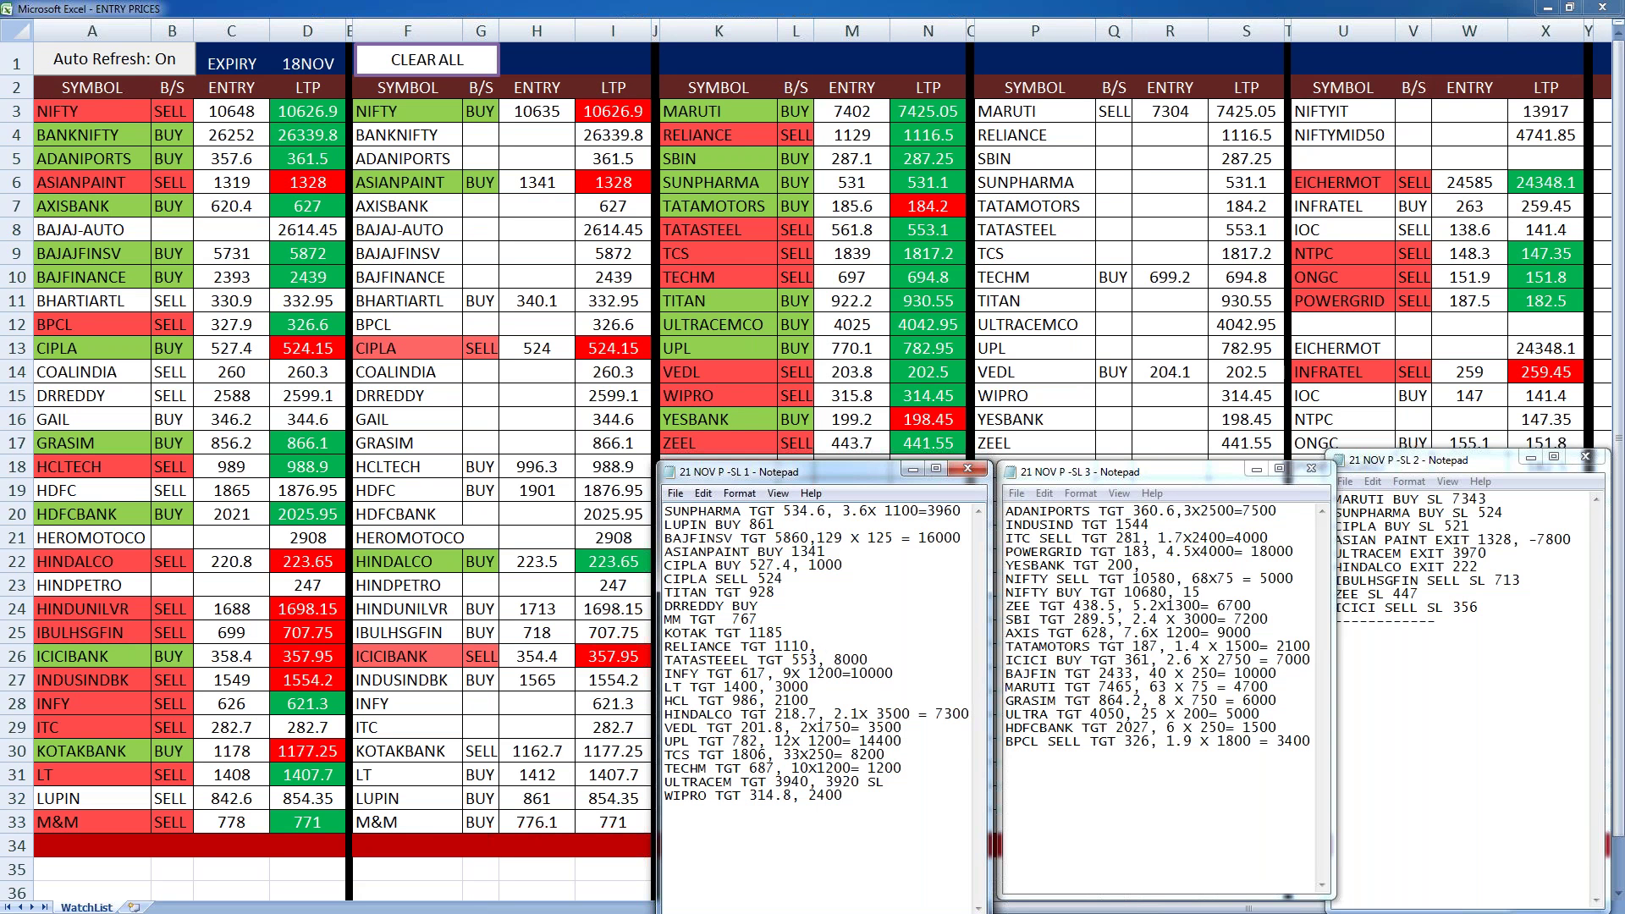
text(19x500=M 9500)
key(BackSpace)
- Append ", 5.8x 750 = 4300" to the TITAN target line in 21 NOV P -SL 1
text(5.8X 750 )
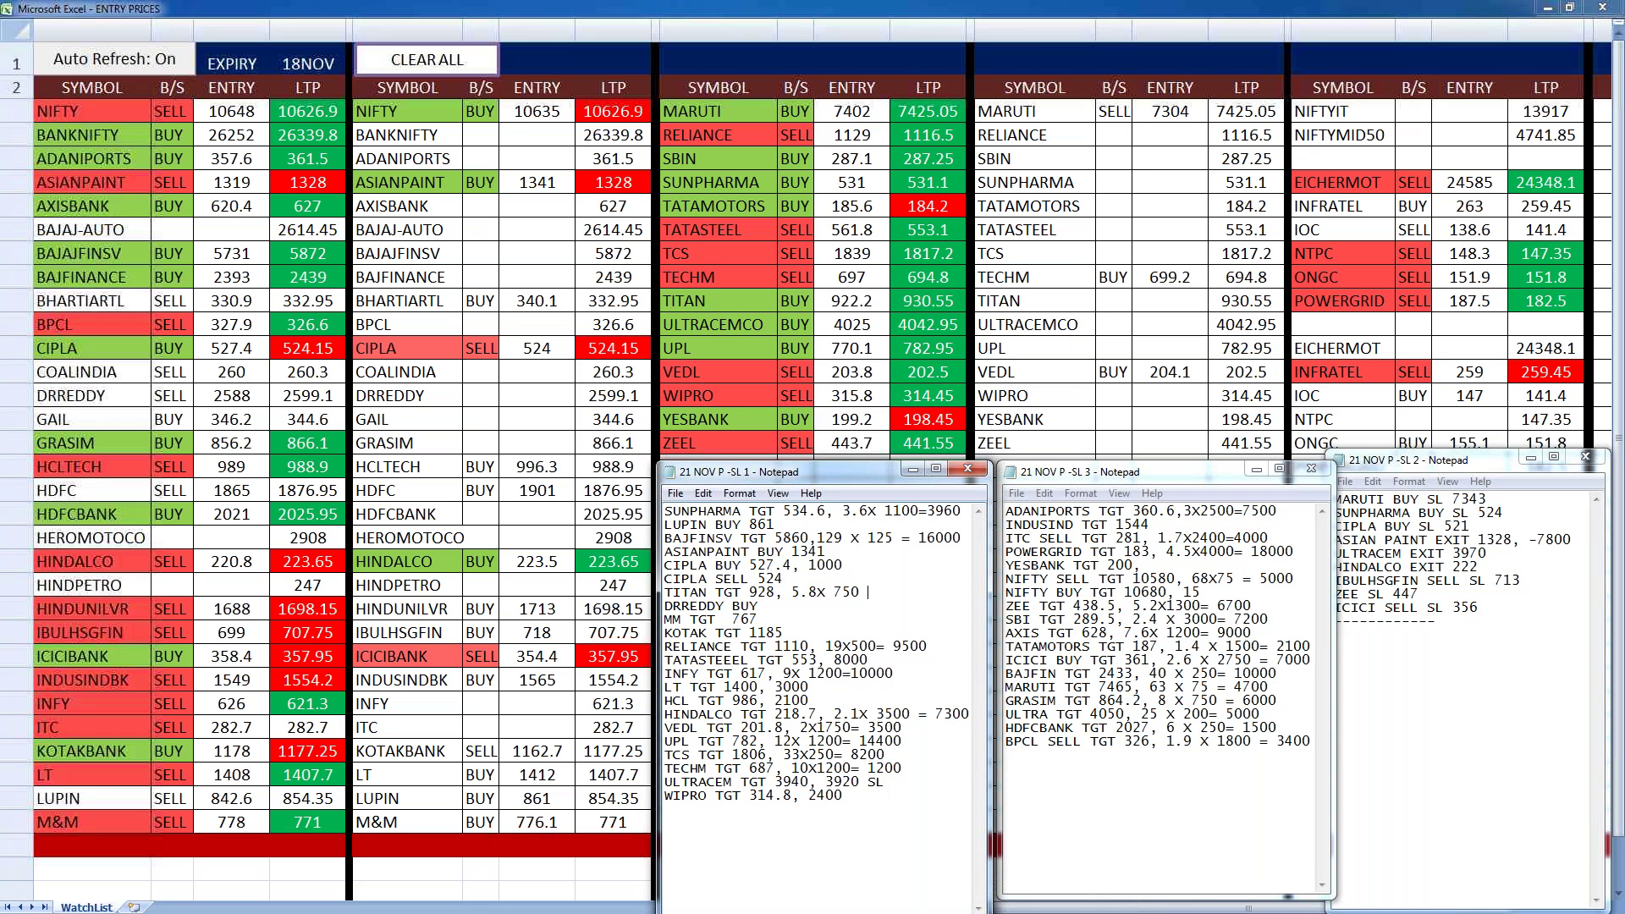
text(= )
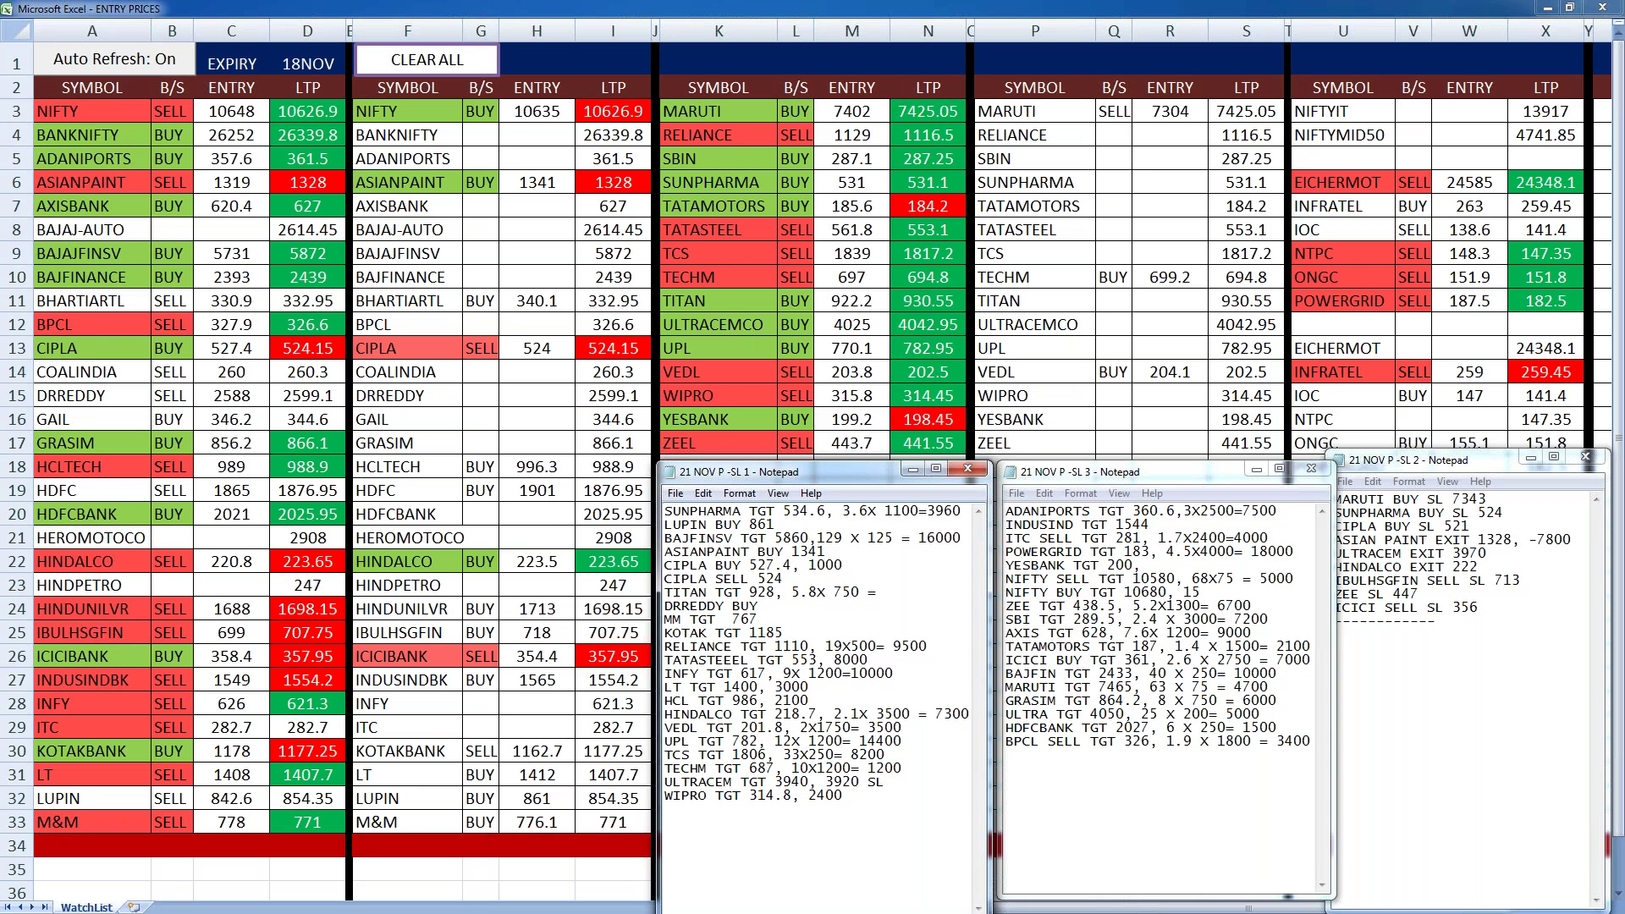
text(4300)
- In 21 NOV P -SL 2, append ", -7000" to the IBULHSGFIN line and ", -3400" to the ULTRACEM exit line
click(1540, 577)
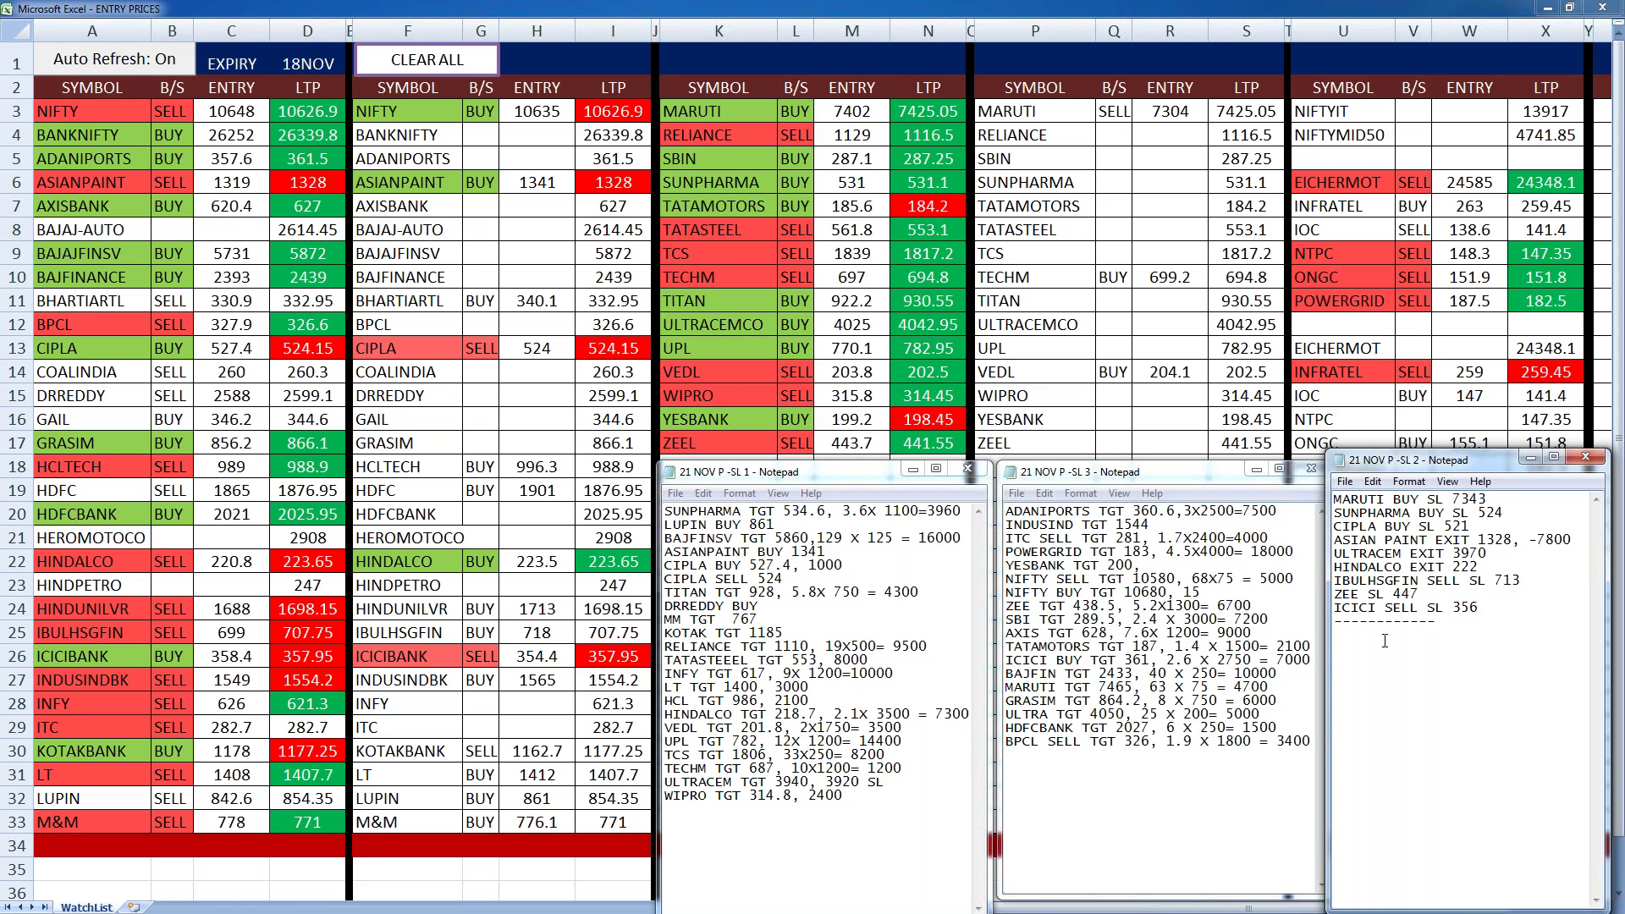
drag(1528, 580, 1492, 580)
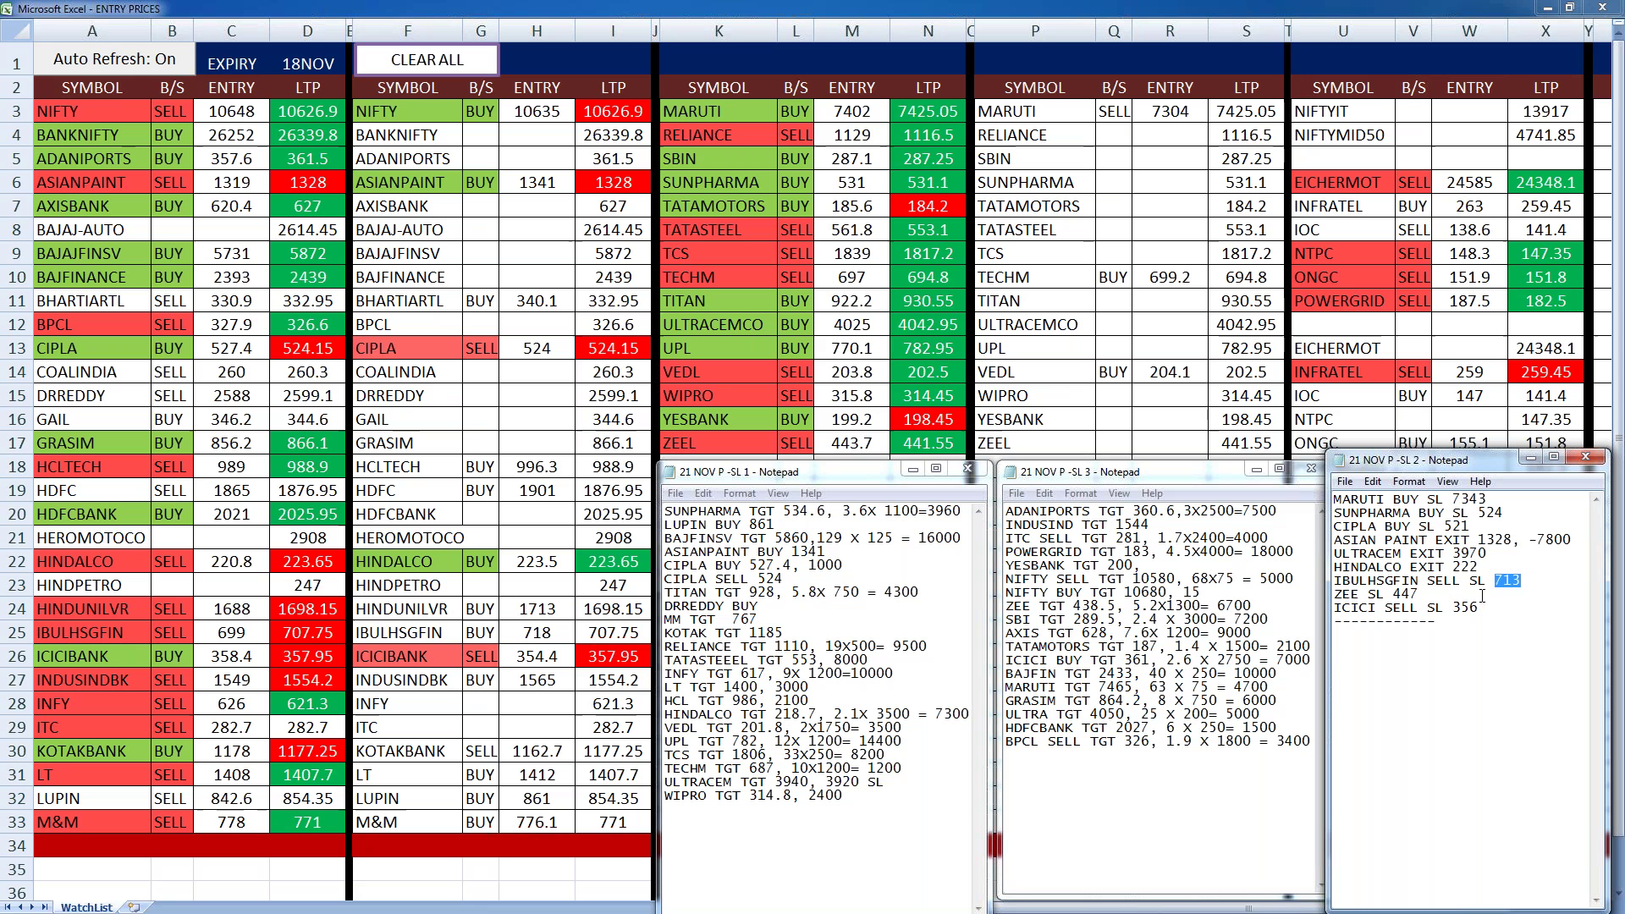
click(1535, 583)
text(, -7000)
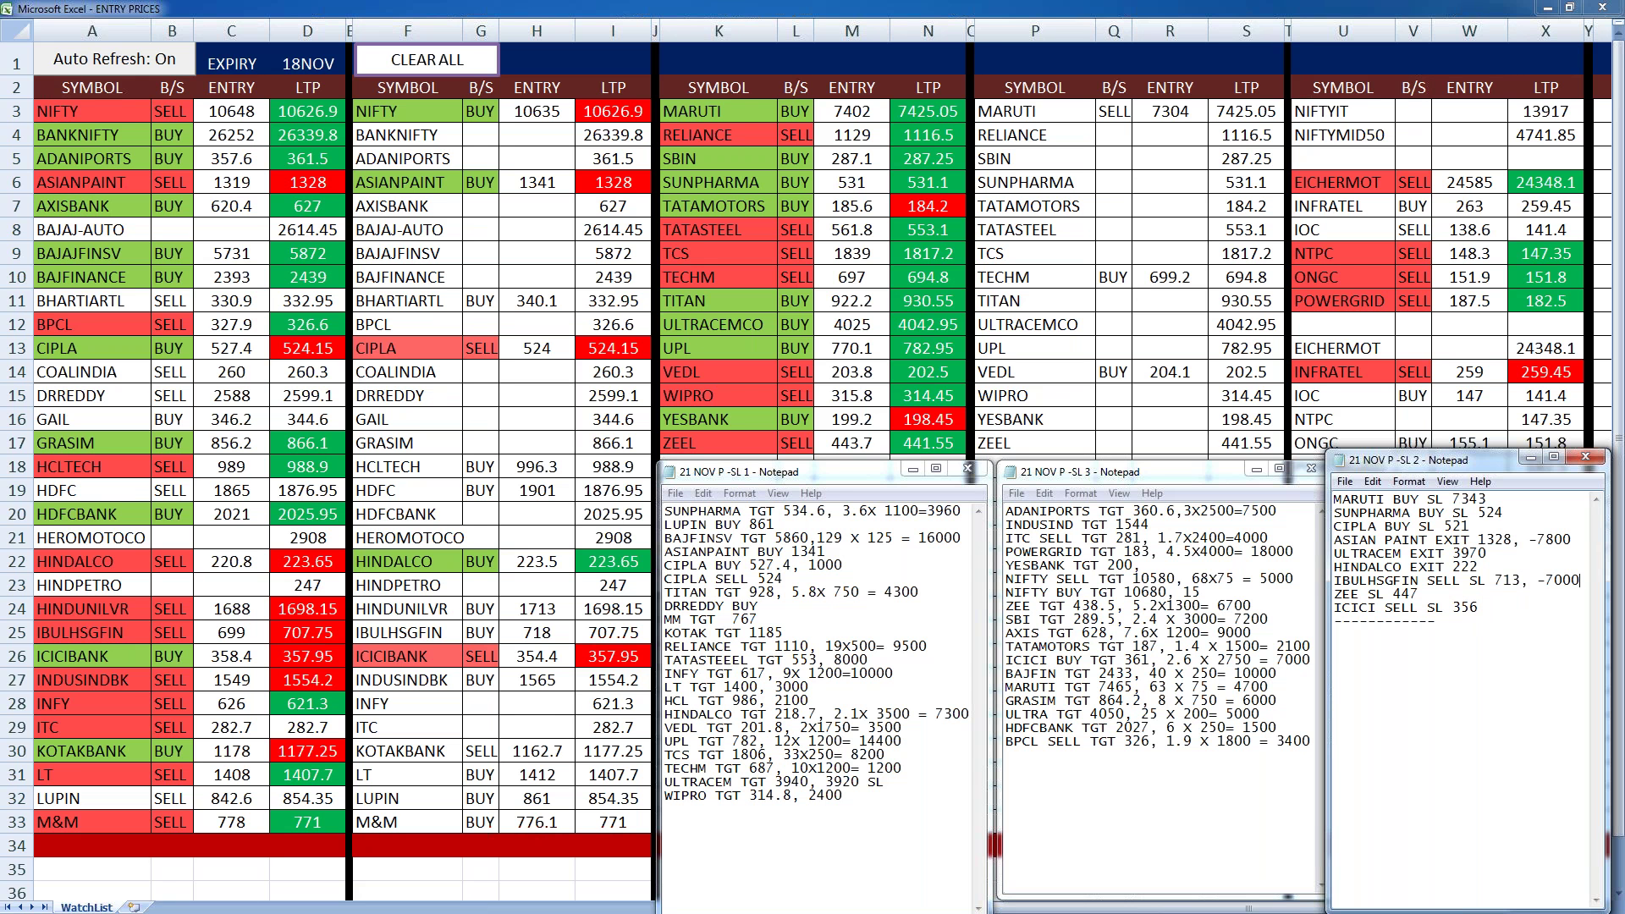
click(1503, 550)
text(-3400)
- Delete the CIPLA, SUNPHARMA and MARUTI buy stop-loss lines from 21 NOV P -SL 2
drag(1498, 525, 1333, 525)
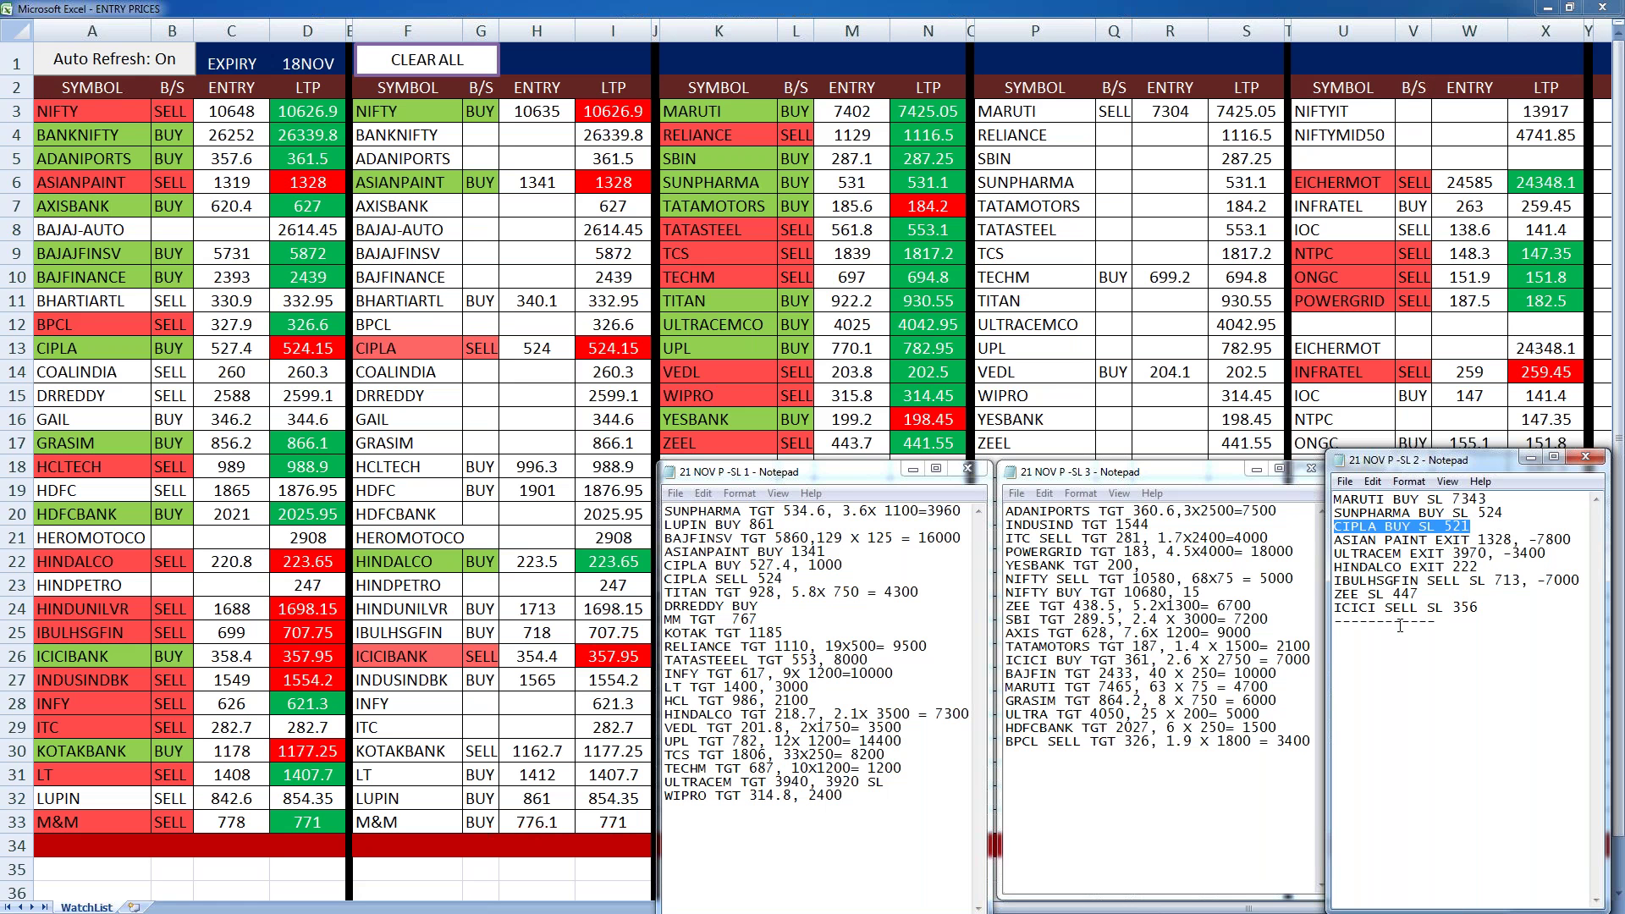
key(Delete)
key(Delete)
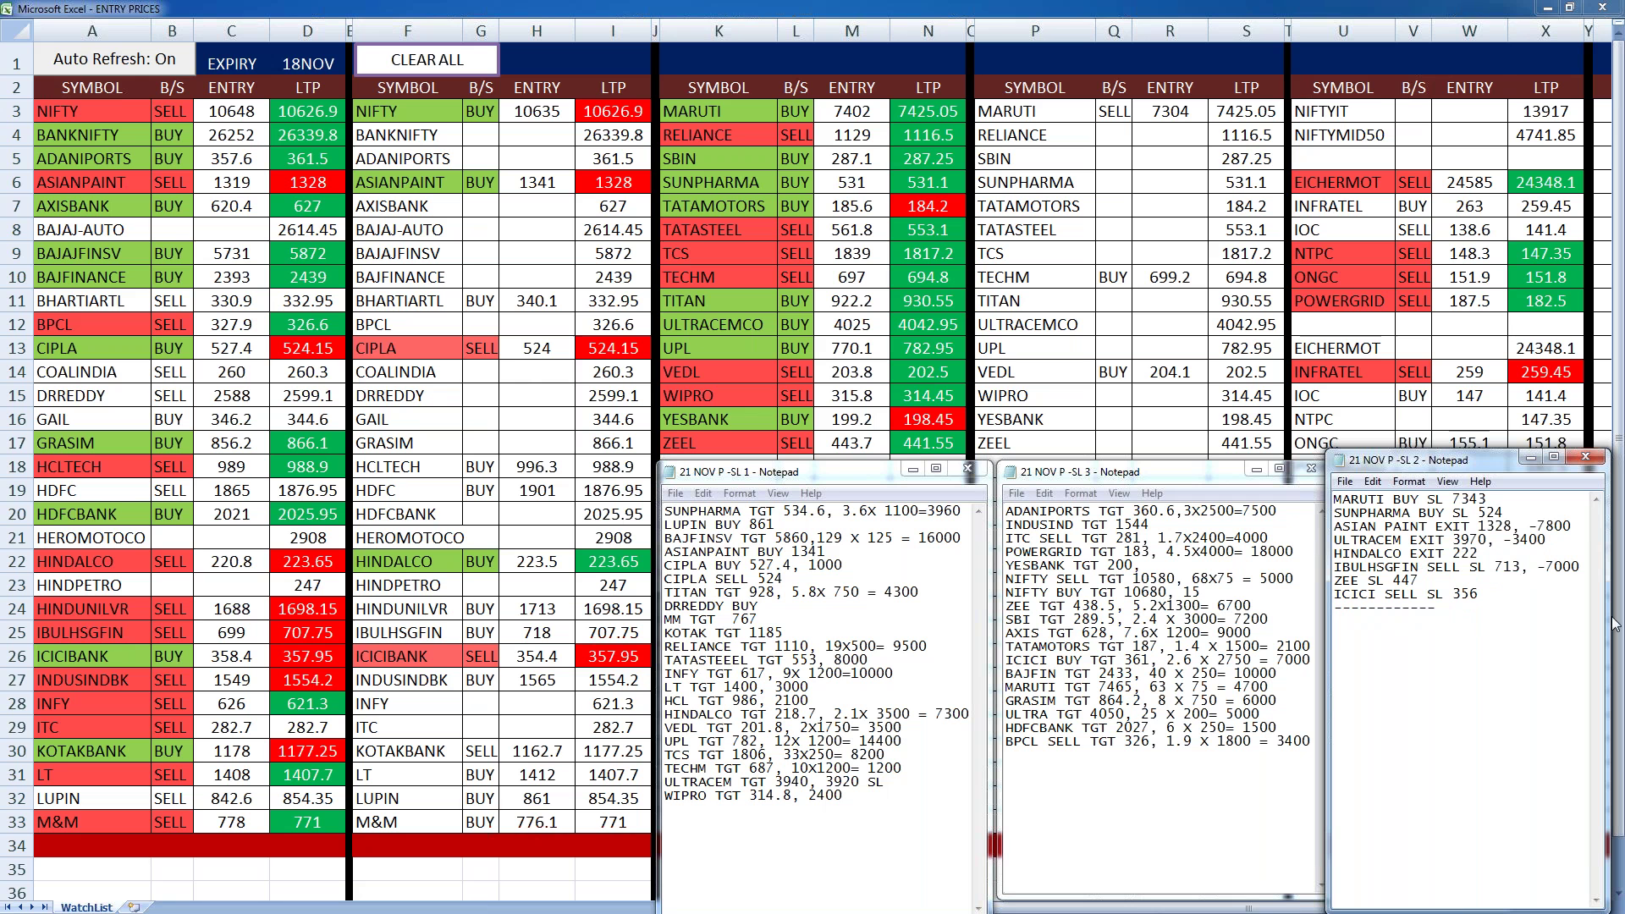
drag(1505, 510, 1329, 505)
key(Delete)
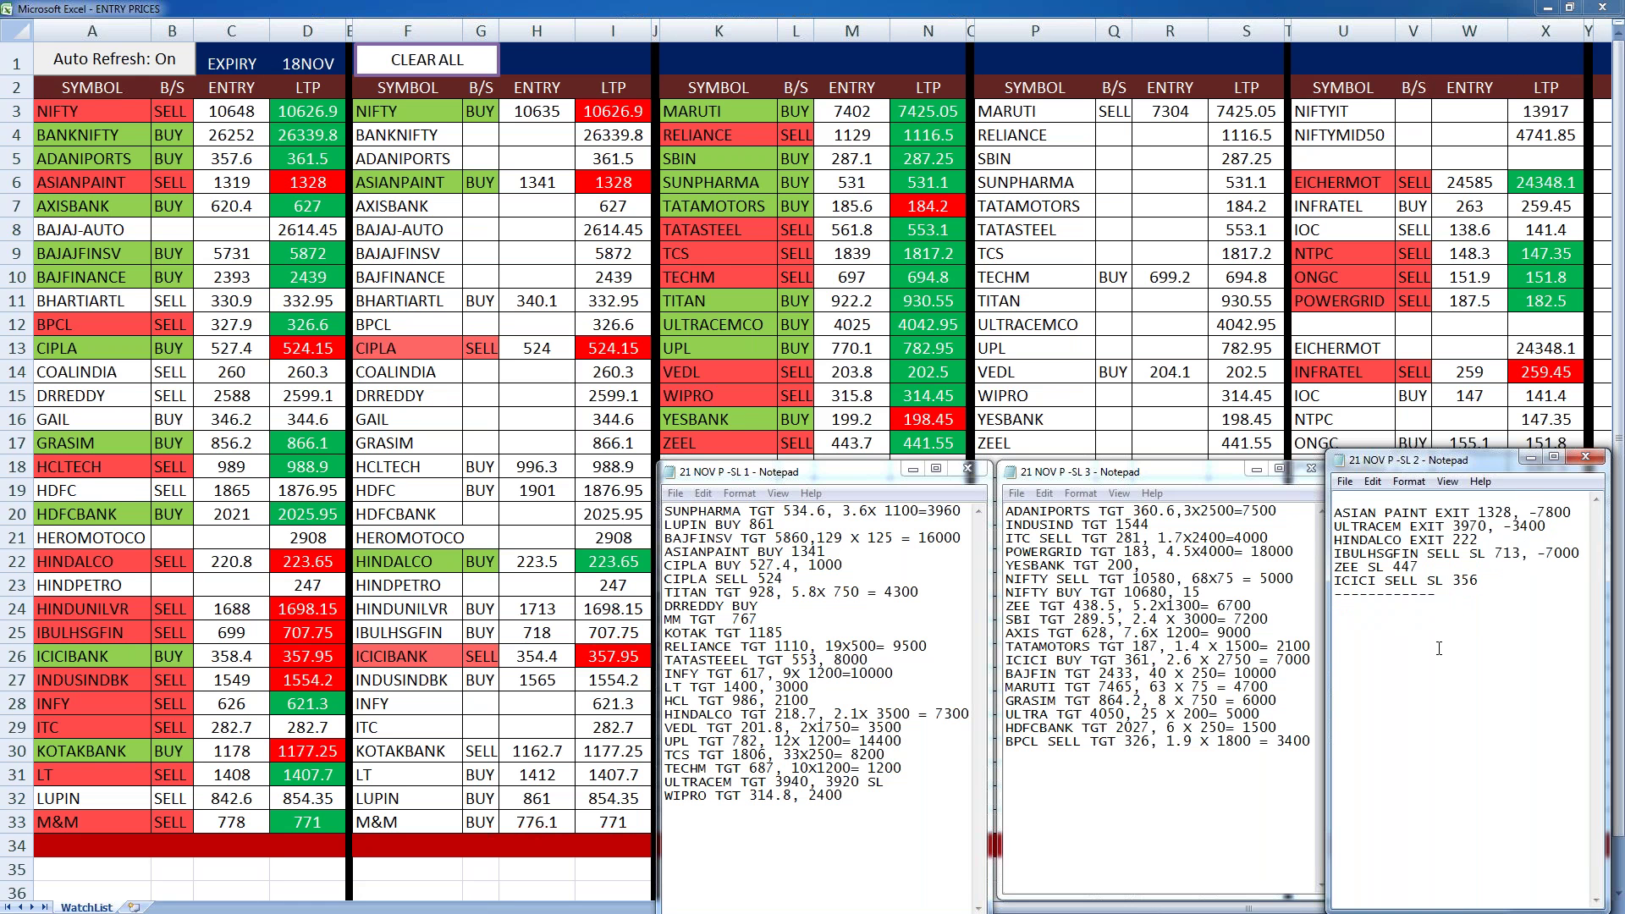
key(Delete)
- Append " - -4400" to the ICICI sell stop-loss line in 21 NOV P -SL 2
click(1500, 569)
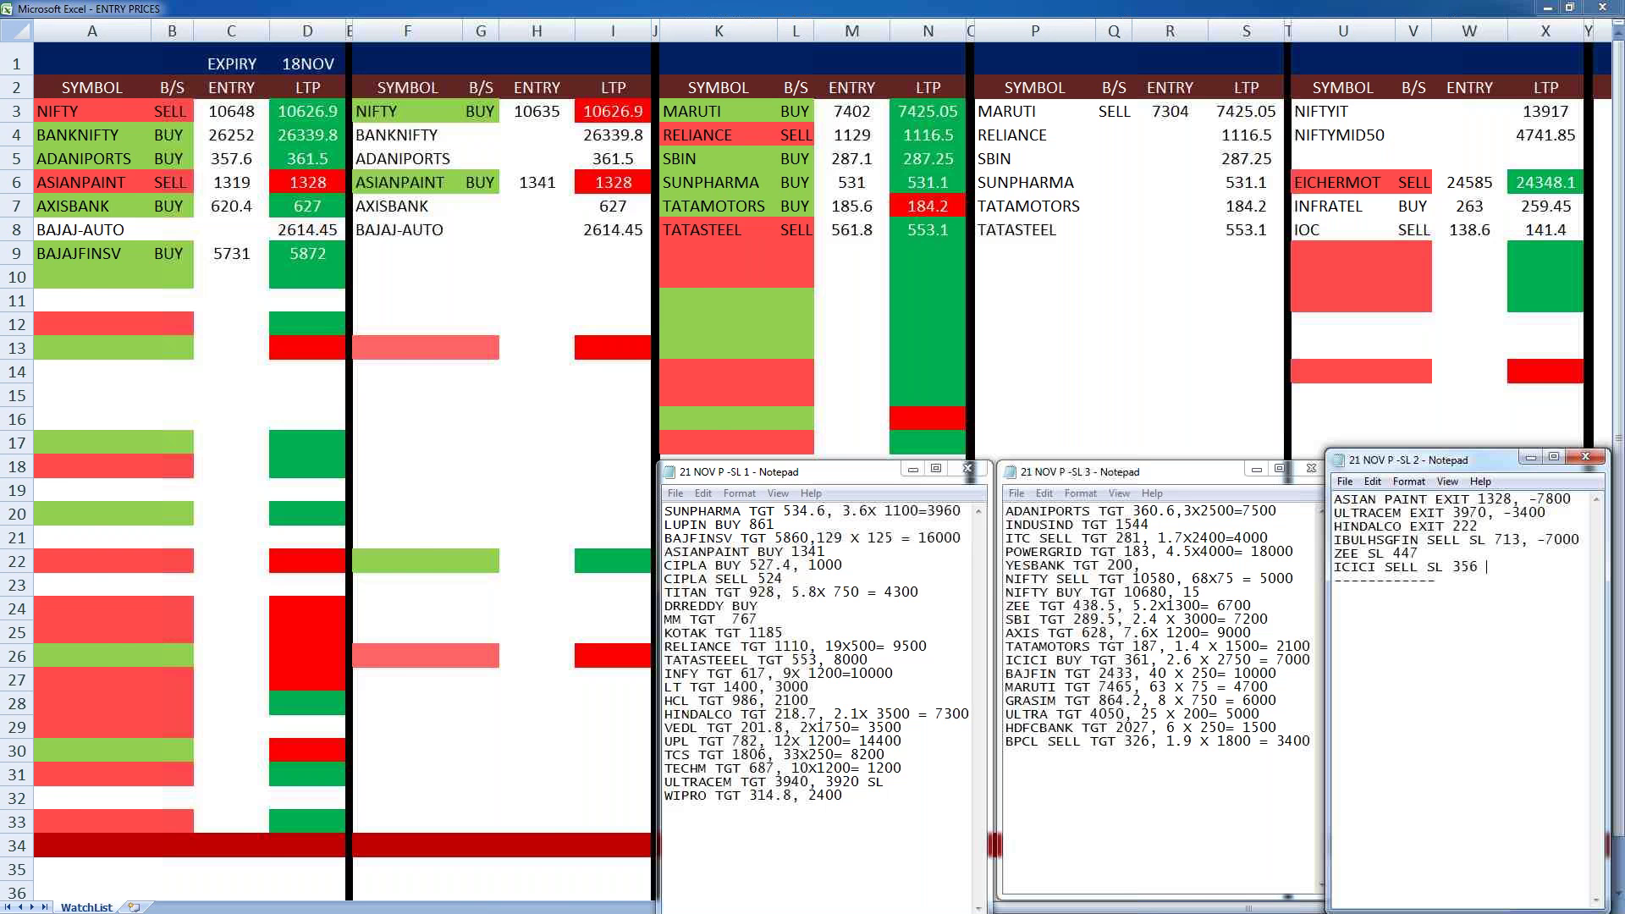
text(-)
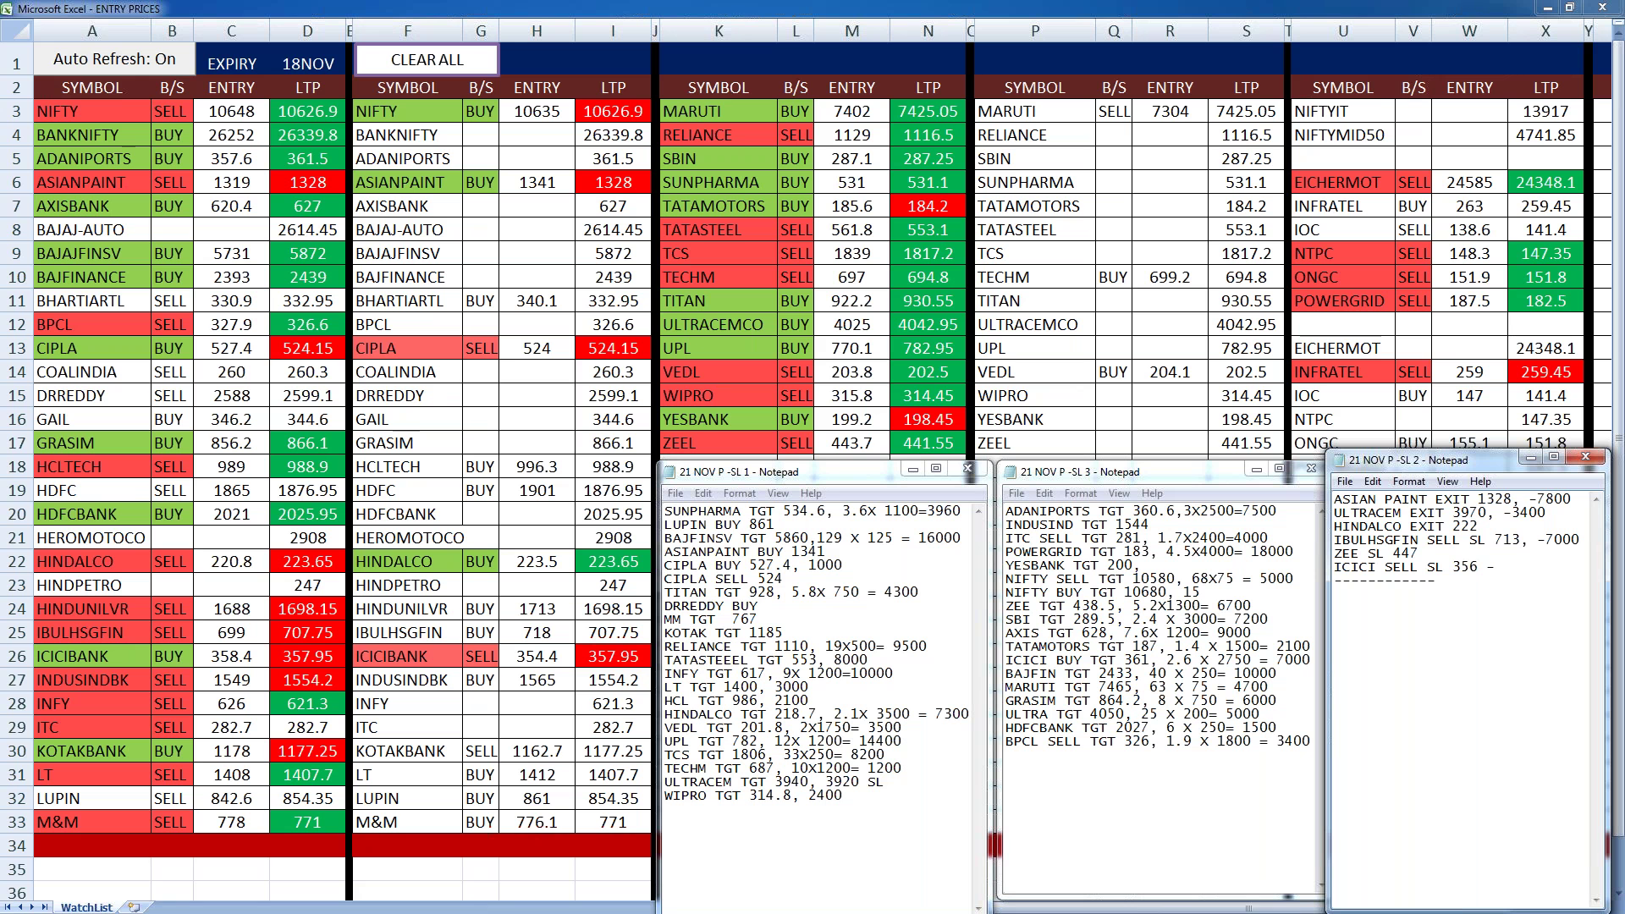
text(-4400)
- Delete the ZEE stop-loss line from 21 NOV P -SL 2
drag(1427, 554, 1324, 552)
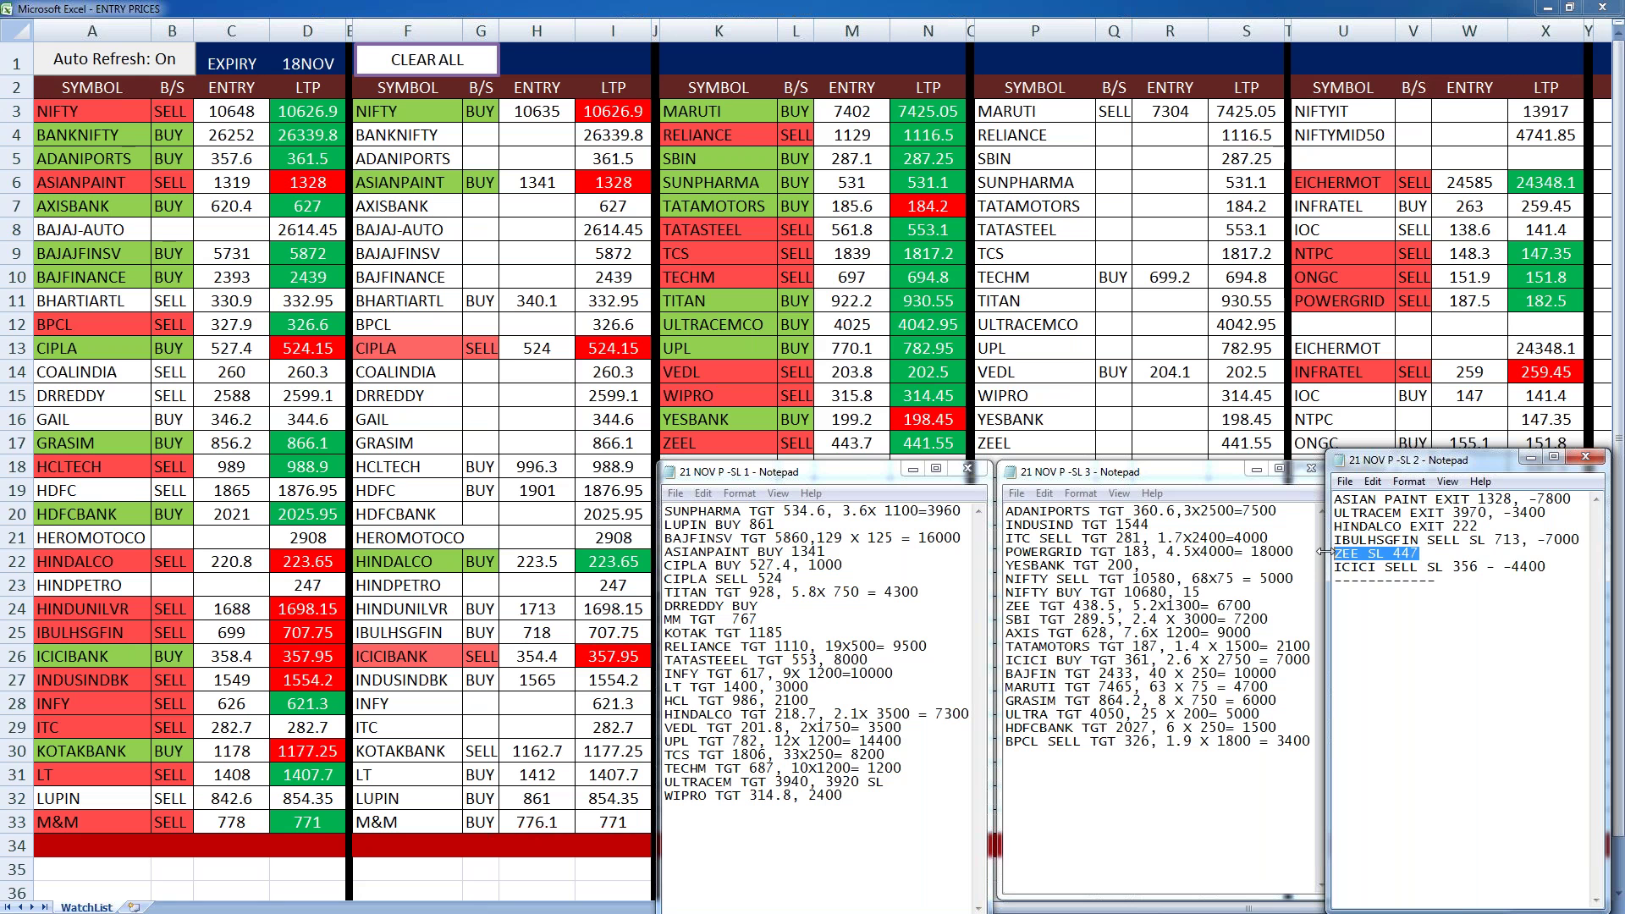
key(Delete)
key(Delete)
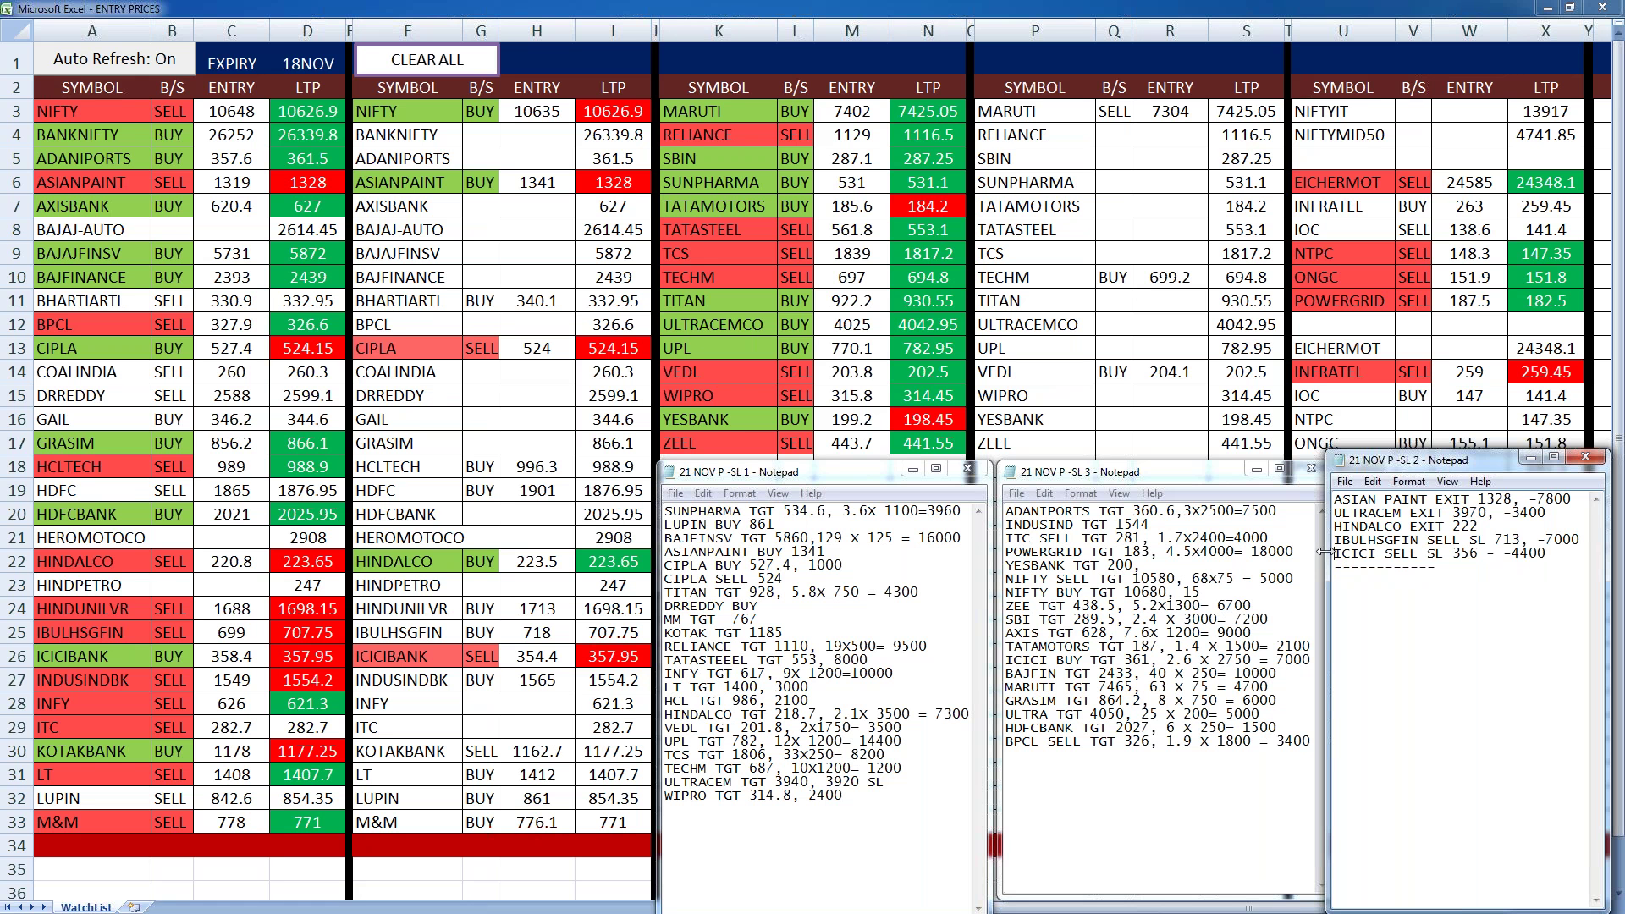
- Add a "BPCL -12600" line above the dashed line in 21 NOV P -SL 2
drag(1493, 567, 1336, 499)
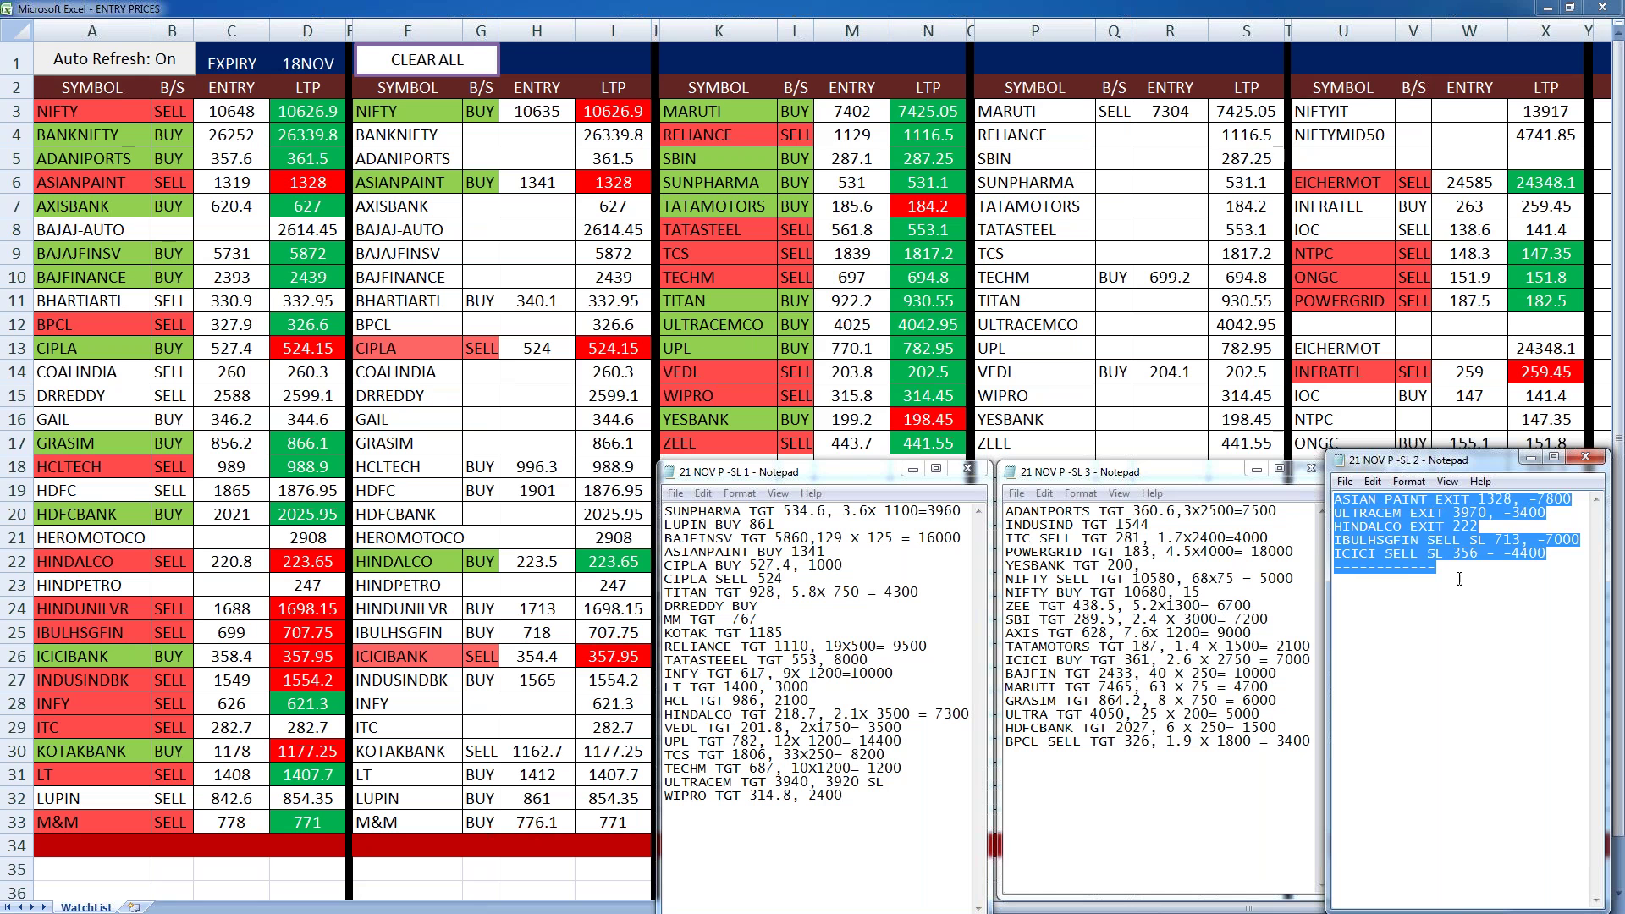
key(ctrl+End)
key(Return)
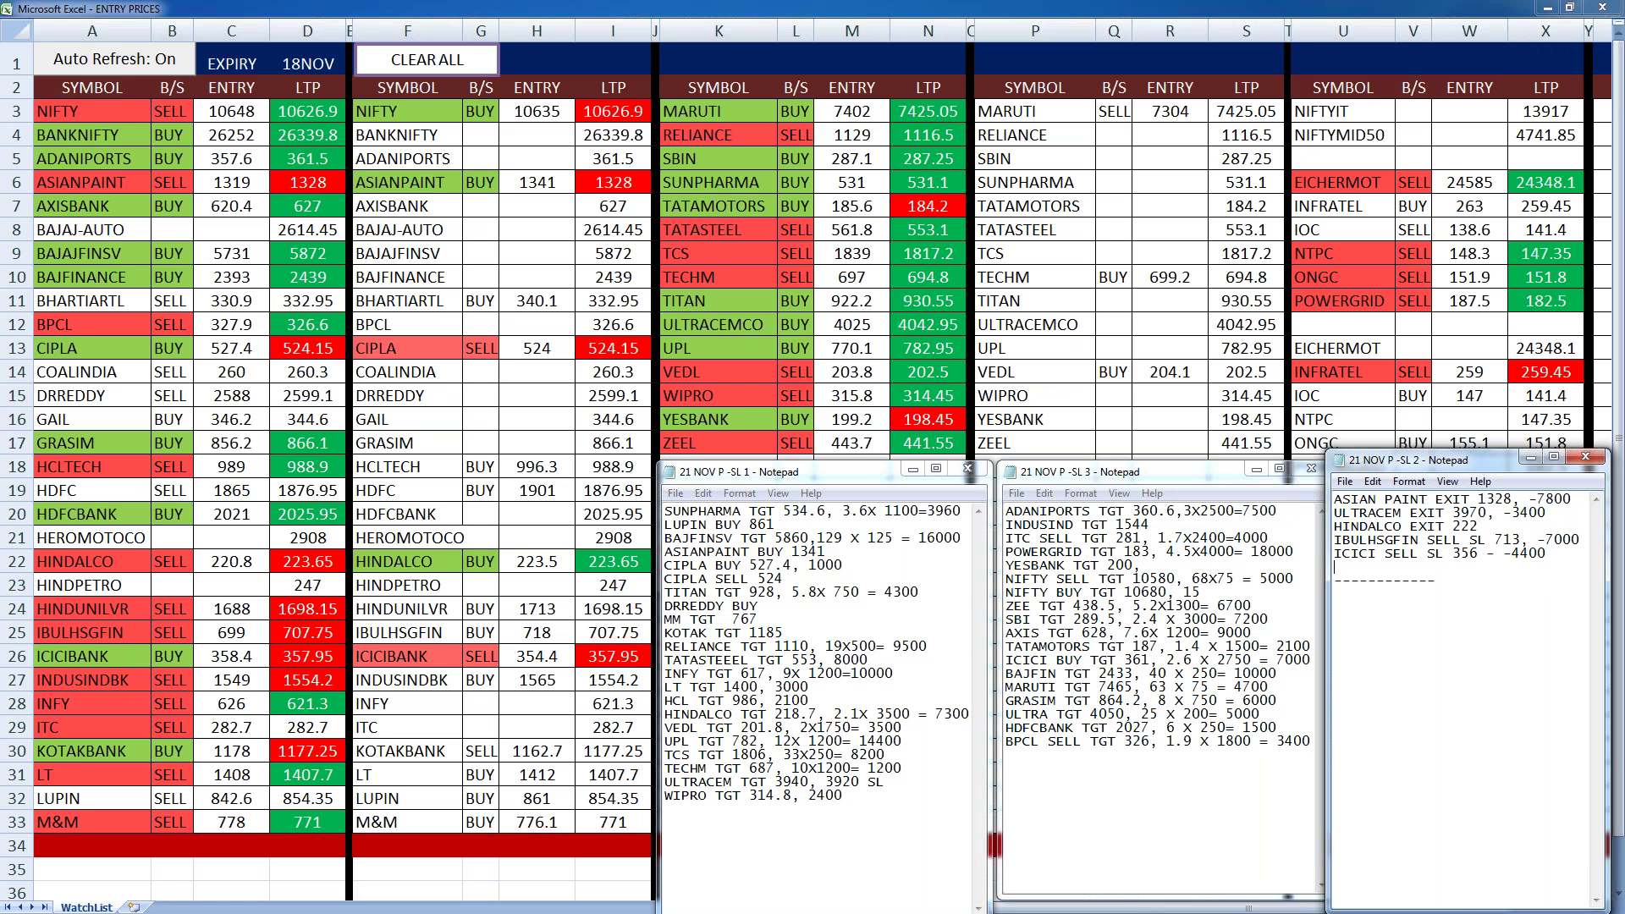
text(BPCL -)
text(12600)
drag(1542, 580, 1335, 500)
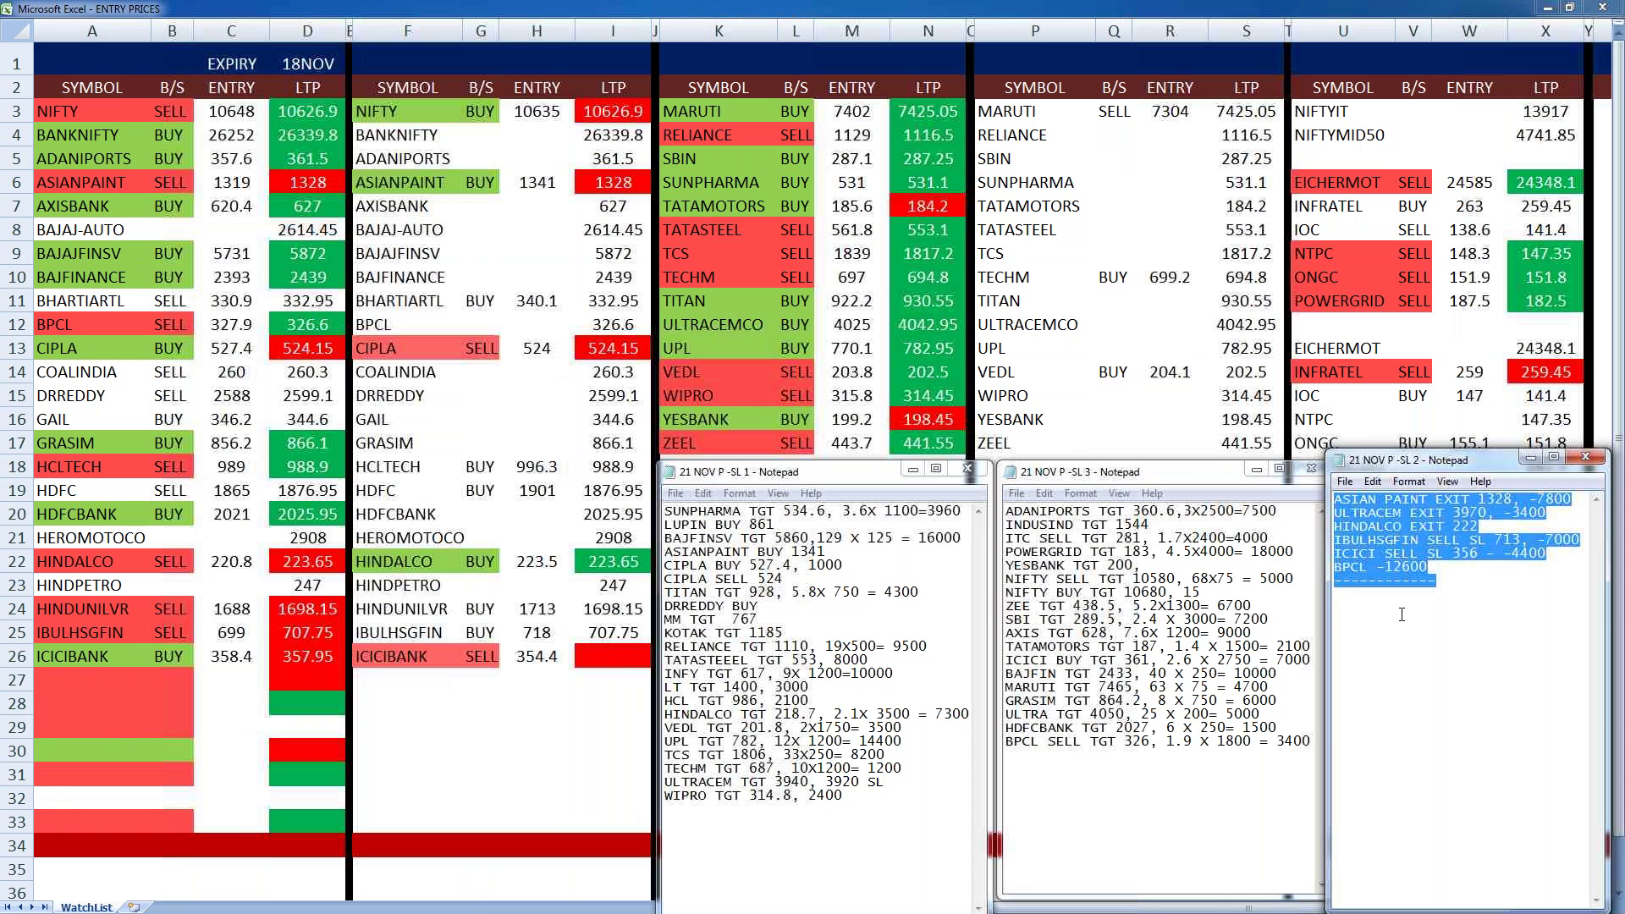
click(1443, 755)
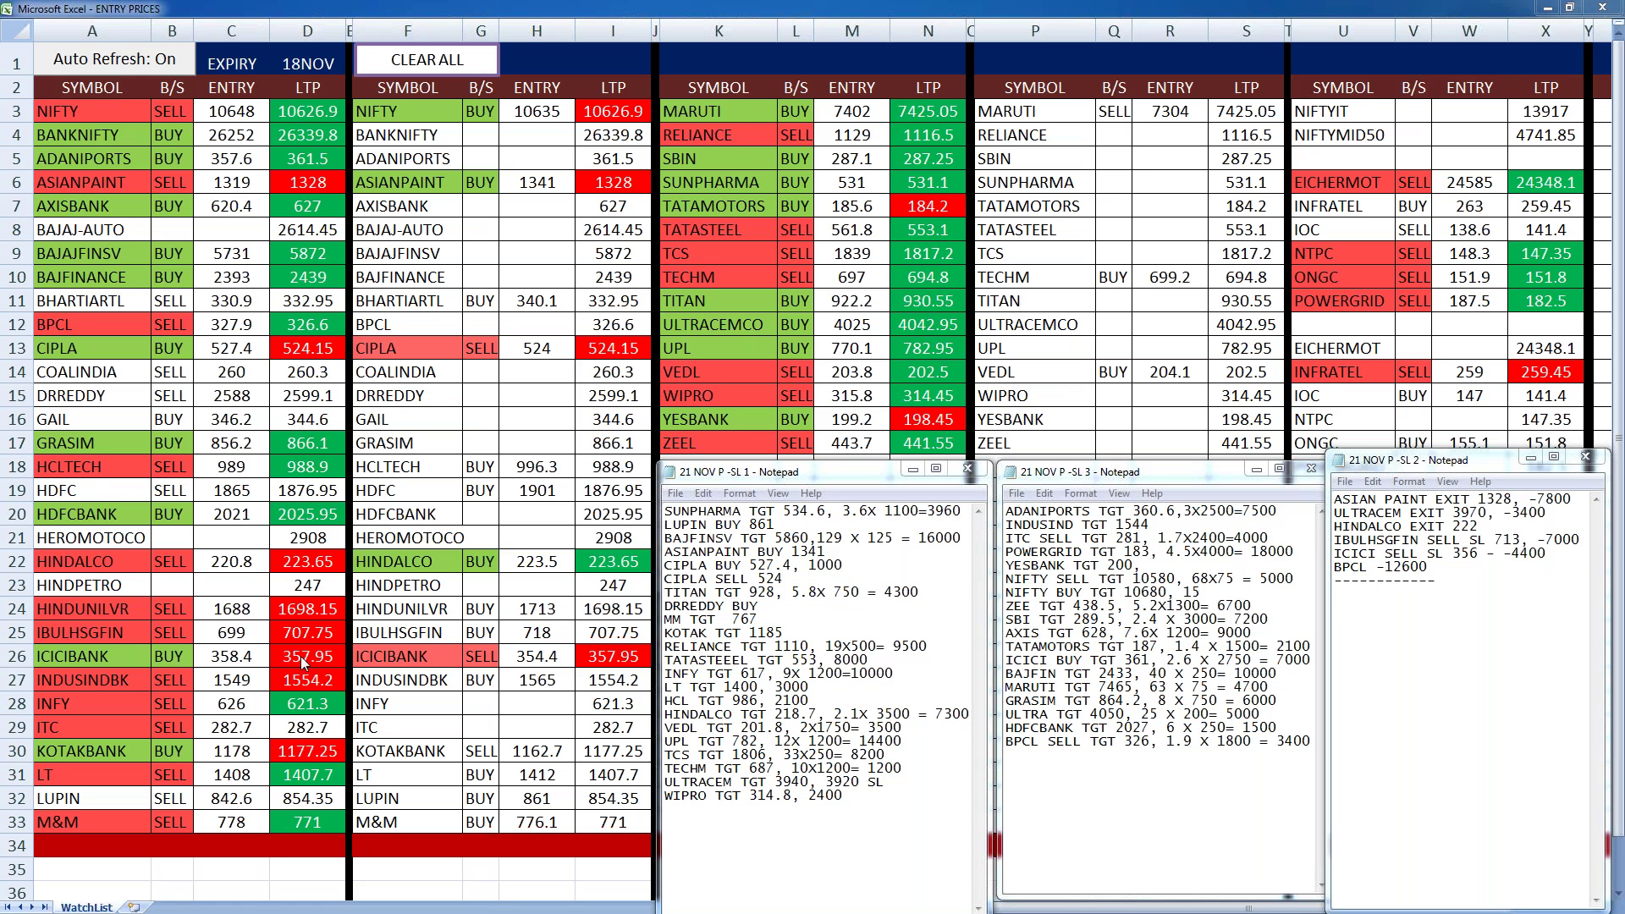
- Add "BANKNIFTY 131PTS" as a new last line in 21 NOV P -SL 3
click(1100, 792)
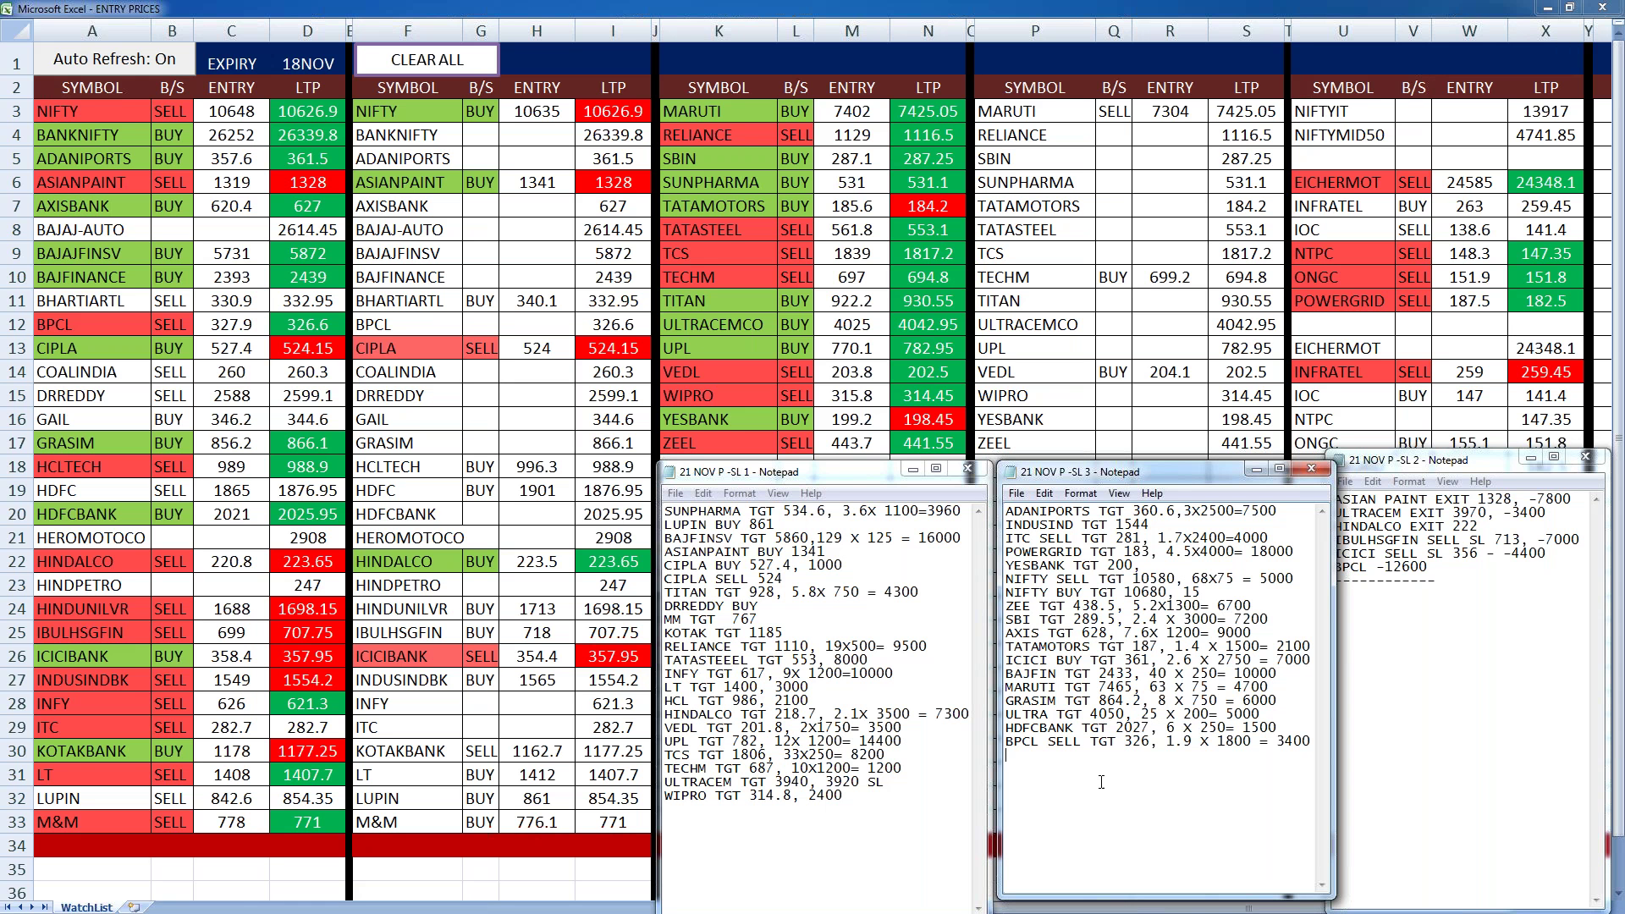
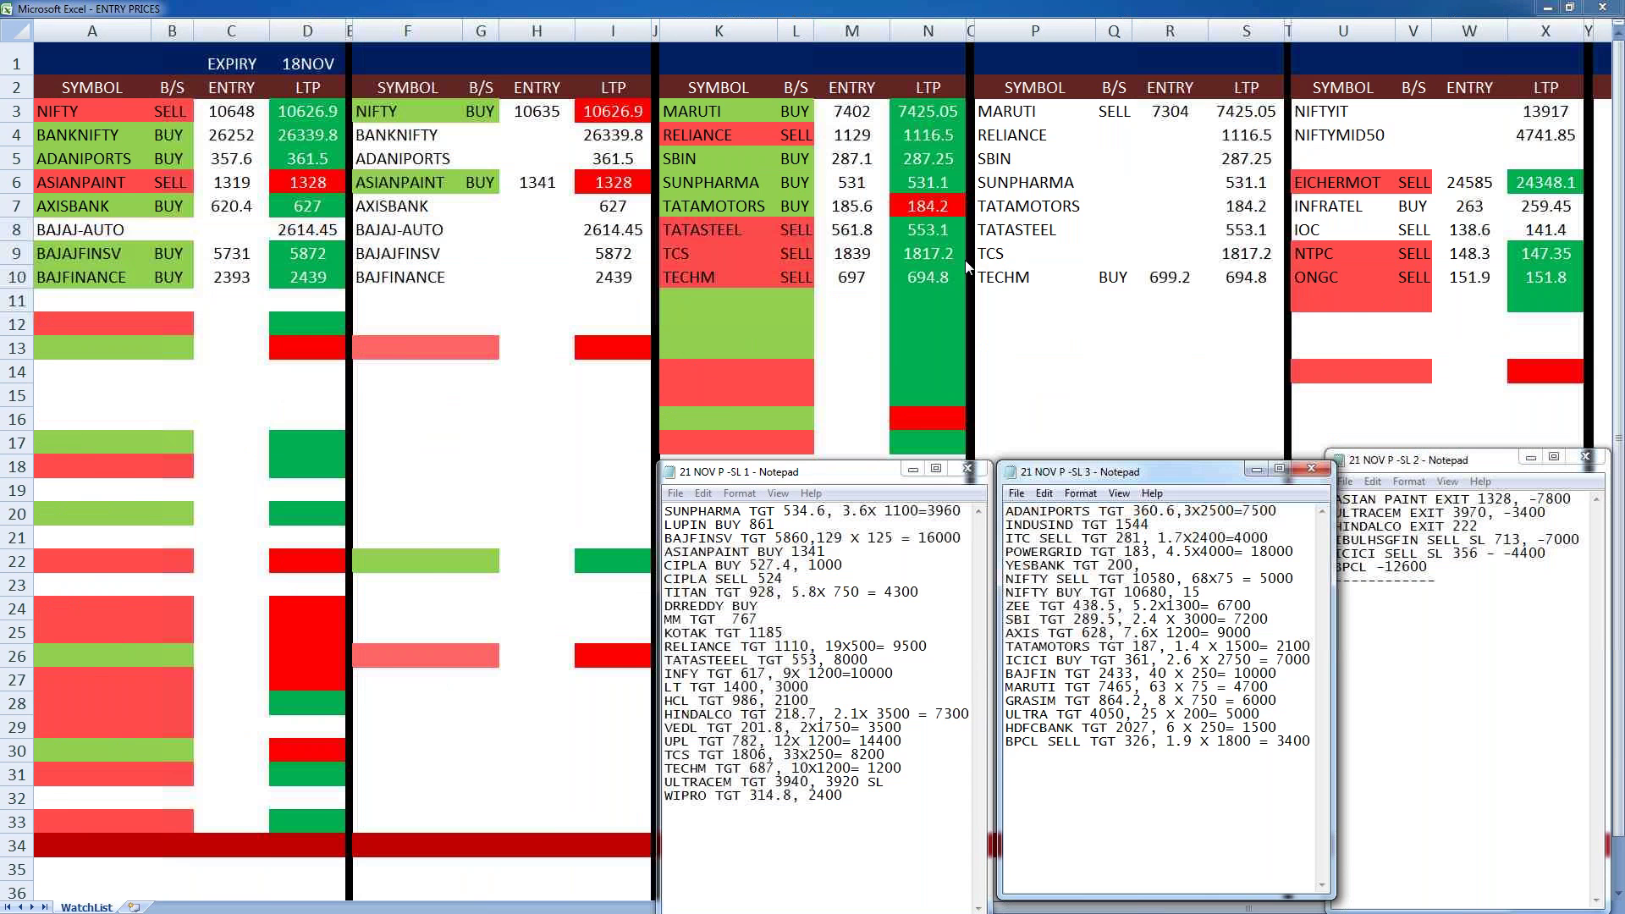
text(BANKNIFTY)
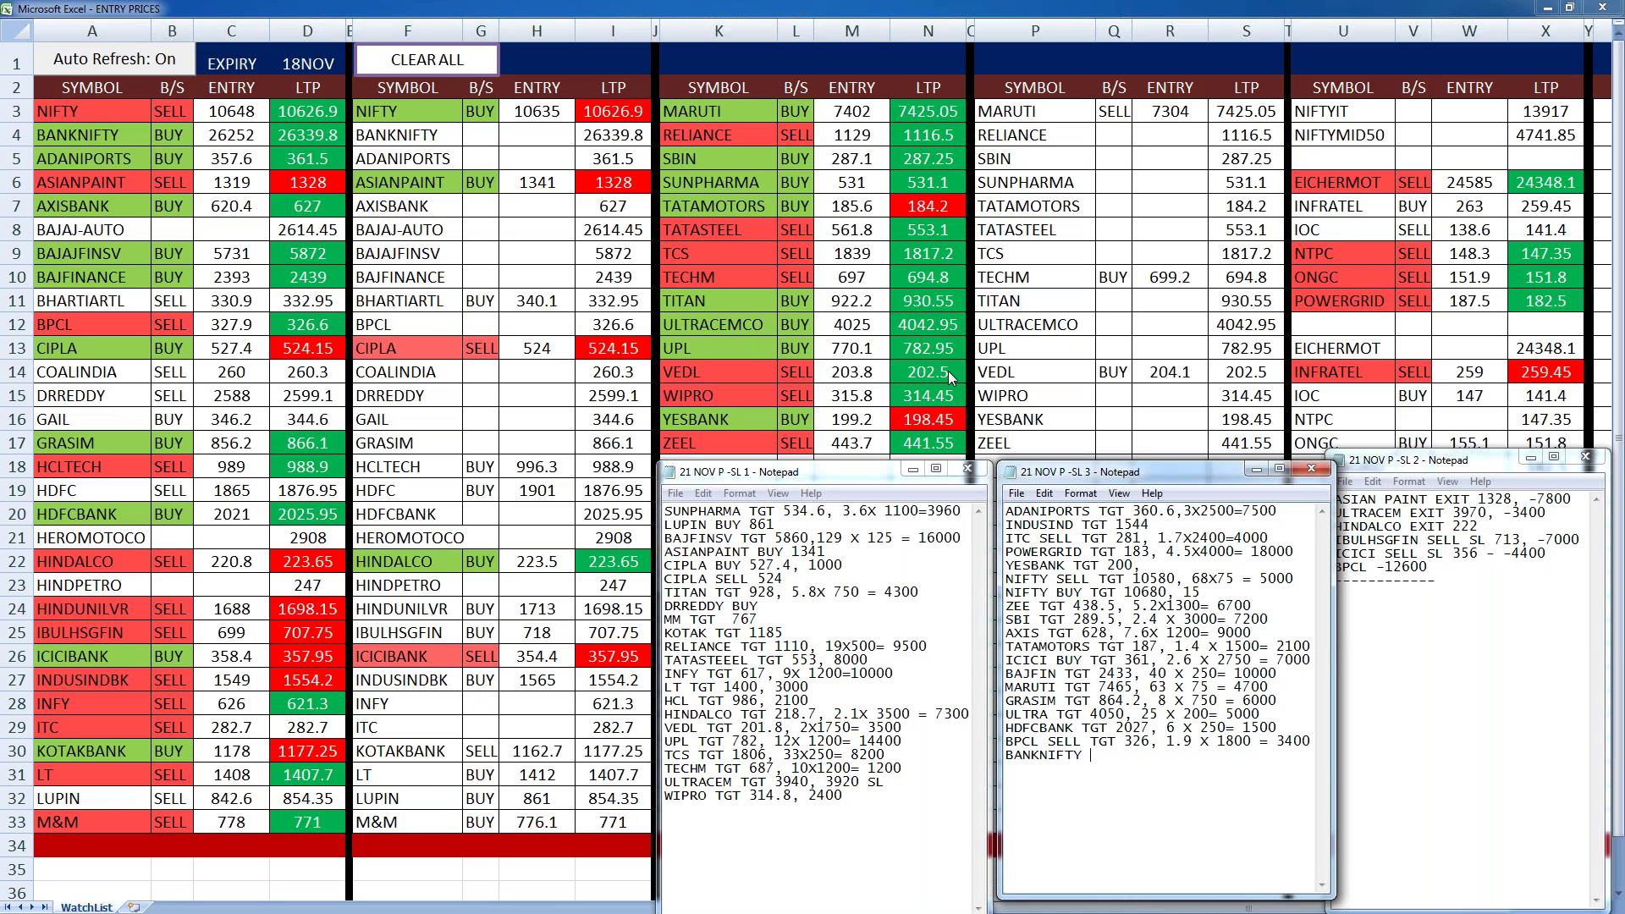
text(131PTS)
click(268, 593)
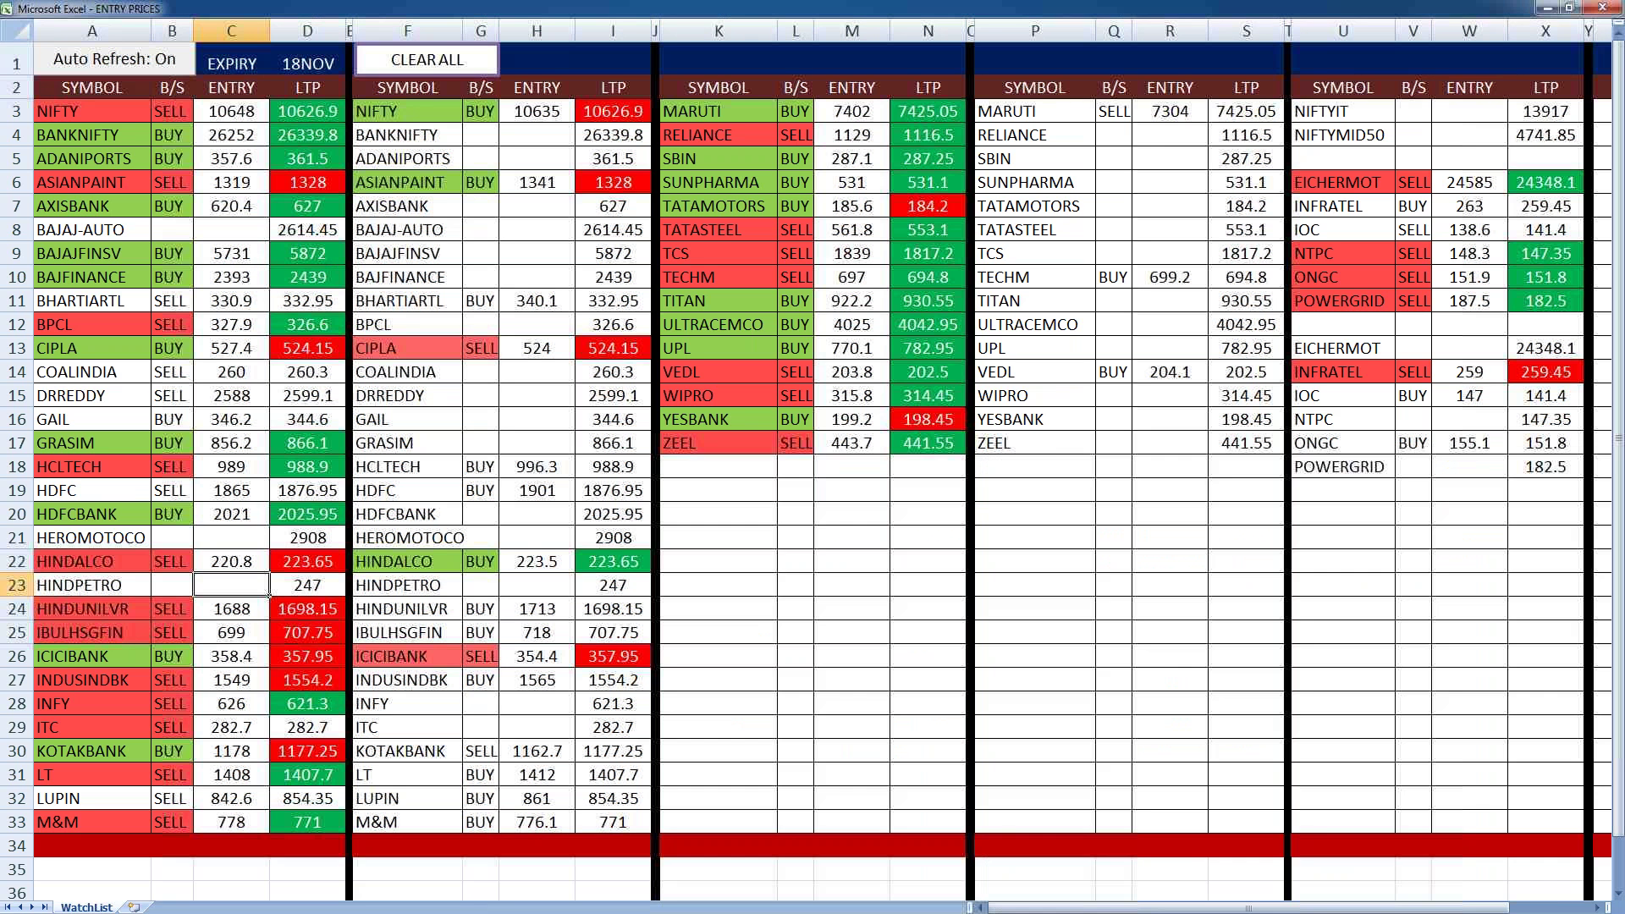
key(alt+Tab)
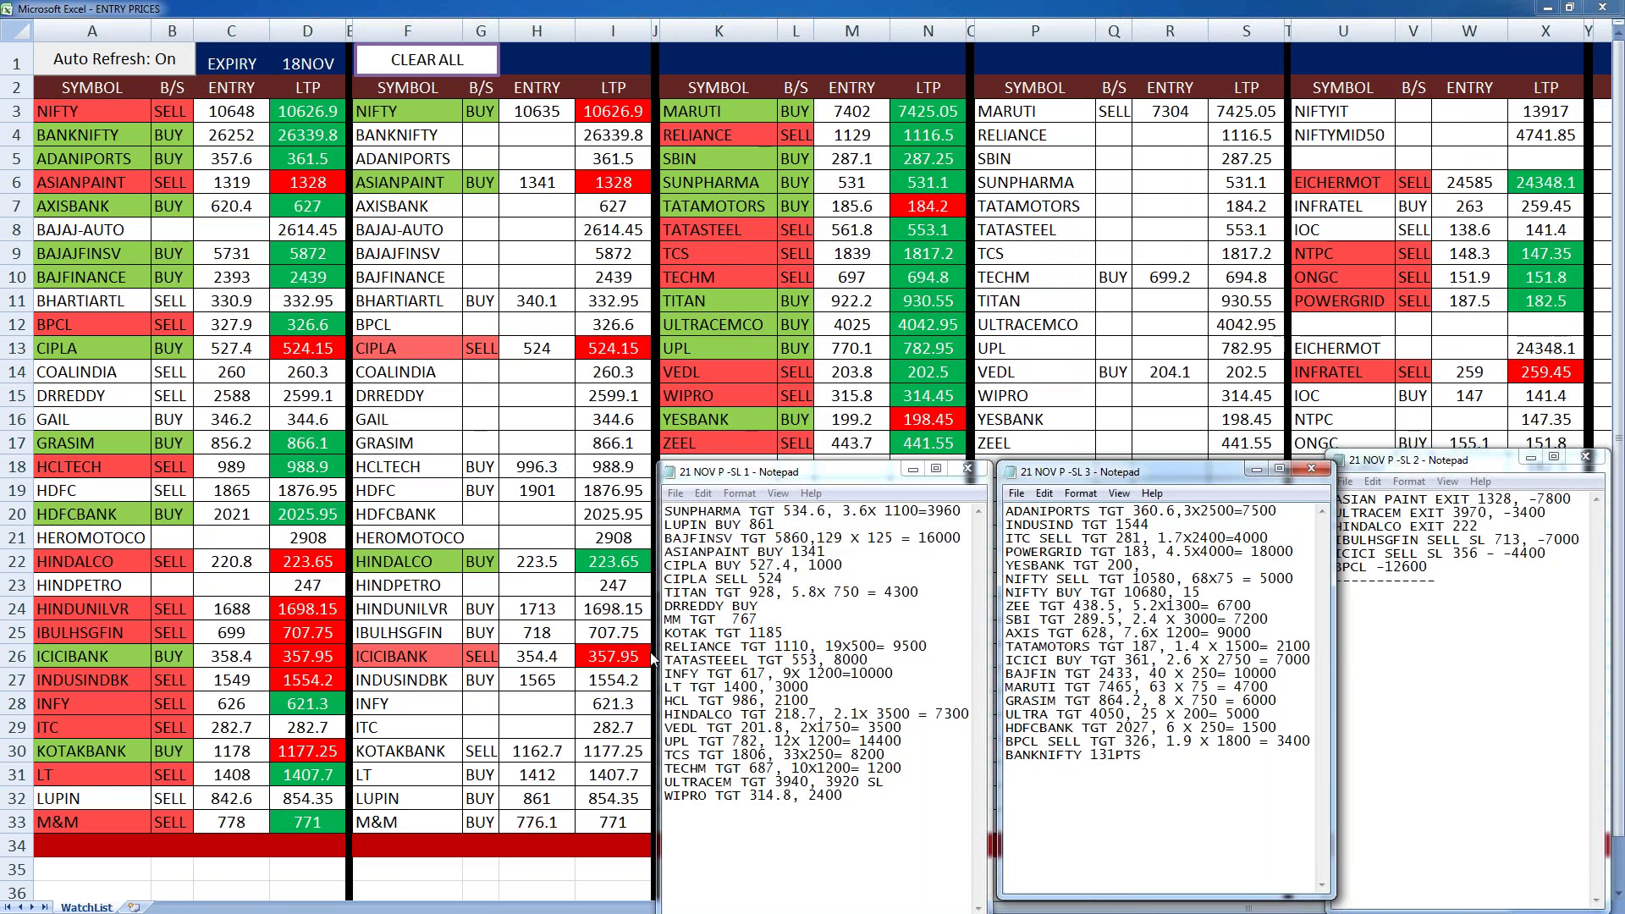
- Append ", 11x 1000 = 11000" to the MM target line in 21 NOV P -SL 1
click(752, 687)
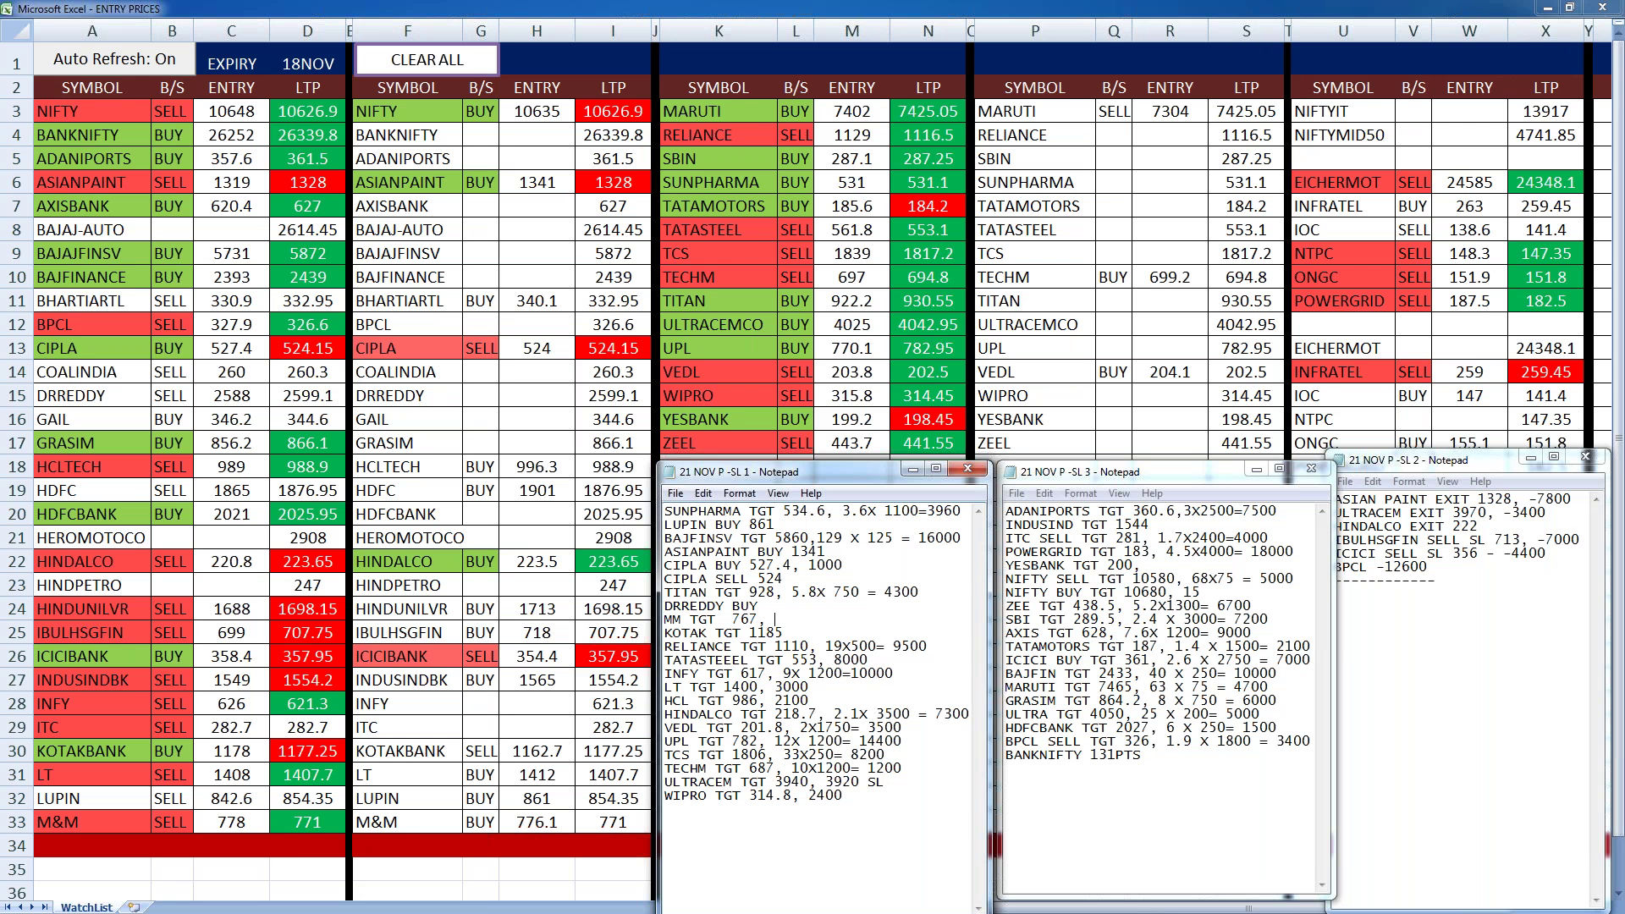
text(11x 1000 = 10000)
key(BackSpace)
key(BackSpace)
key(BackSpace)
key(BackSpace)
text(1000)
drag(762, 606, 663, 607)
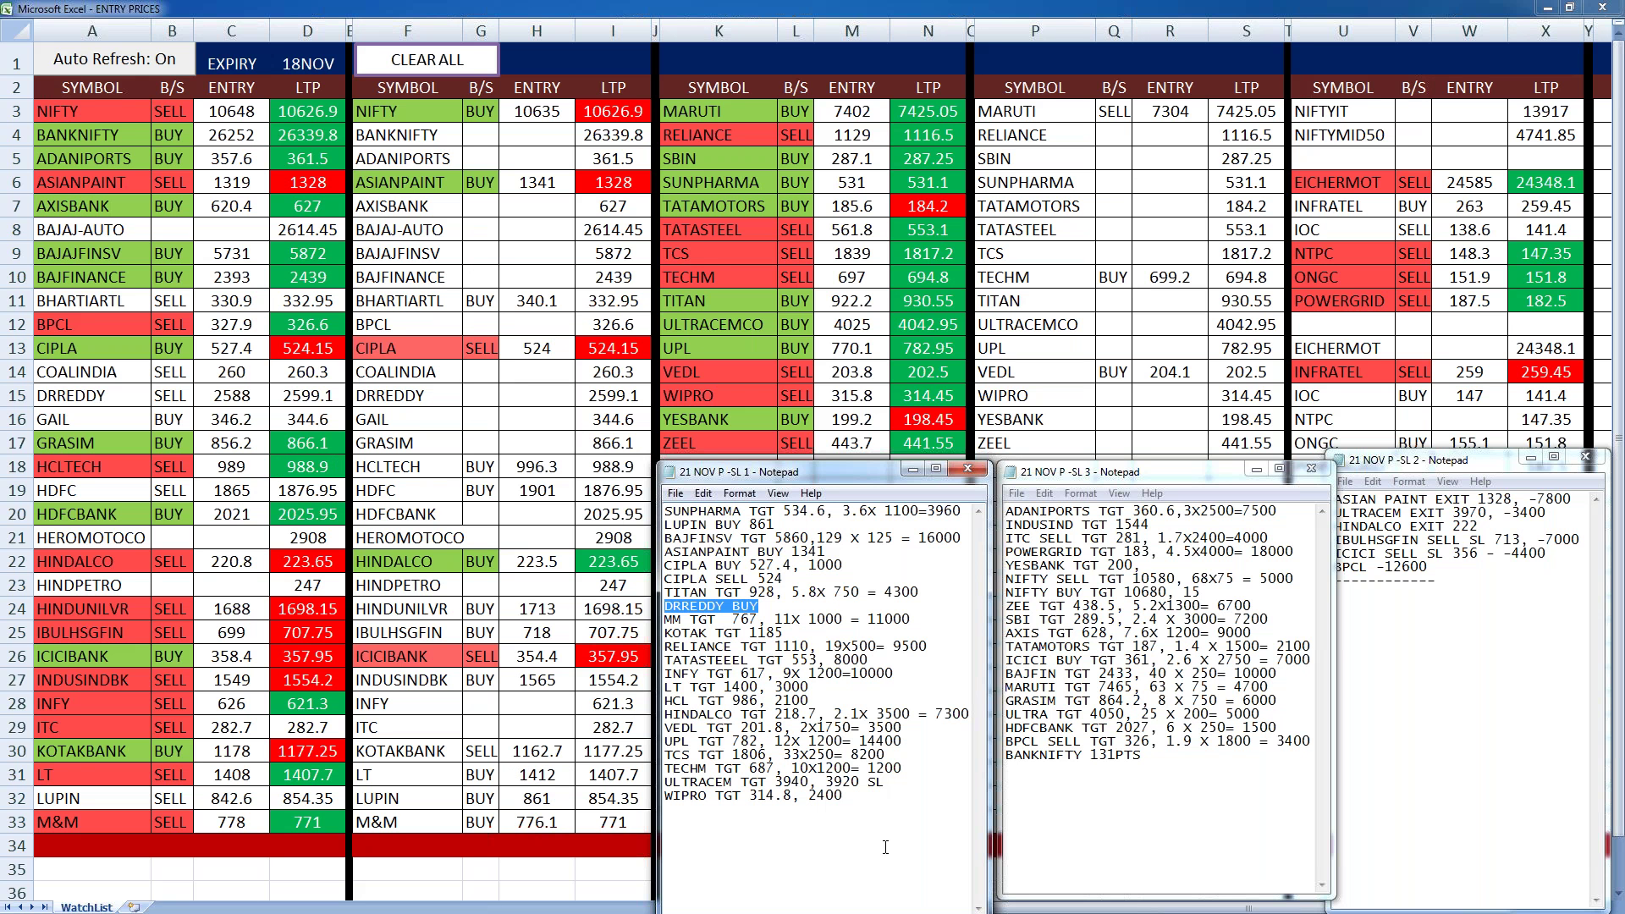
click(1085, 826)
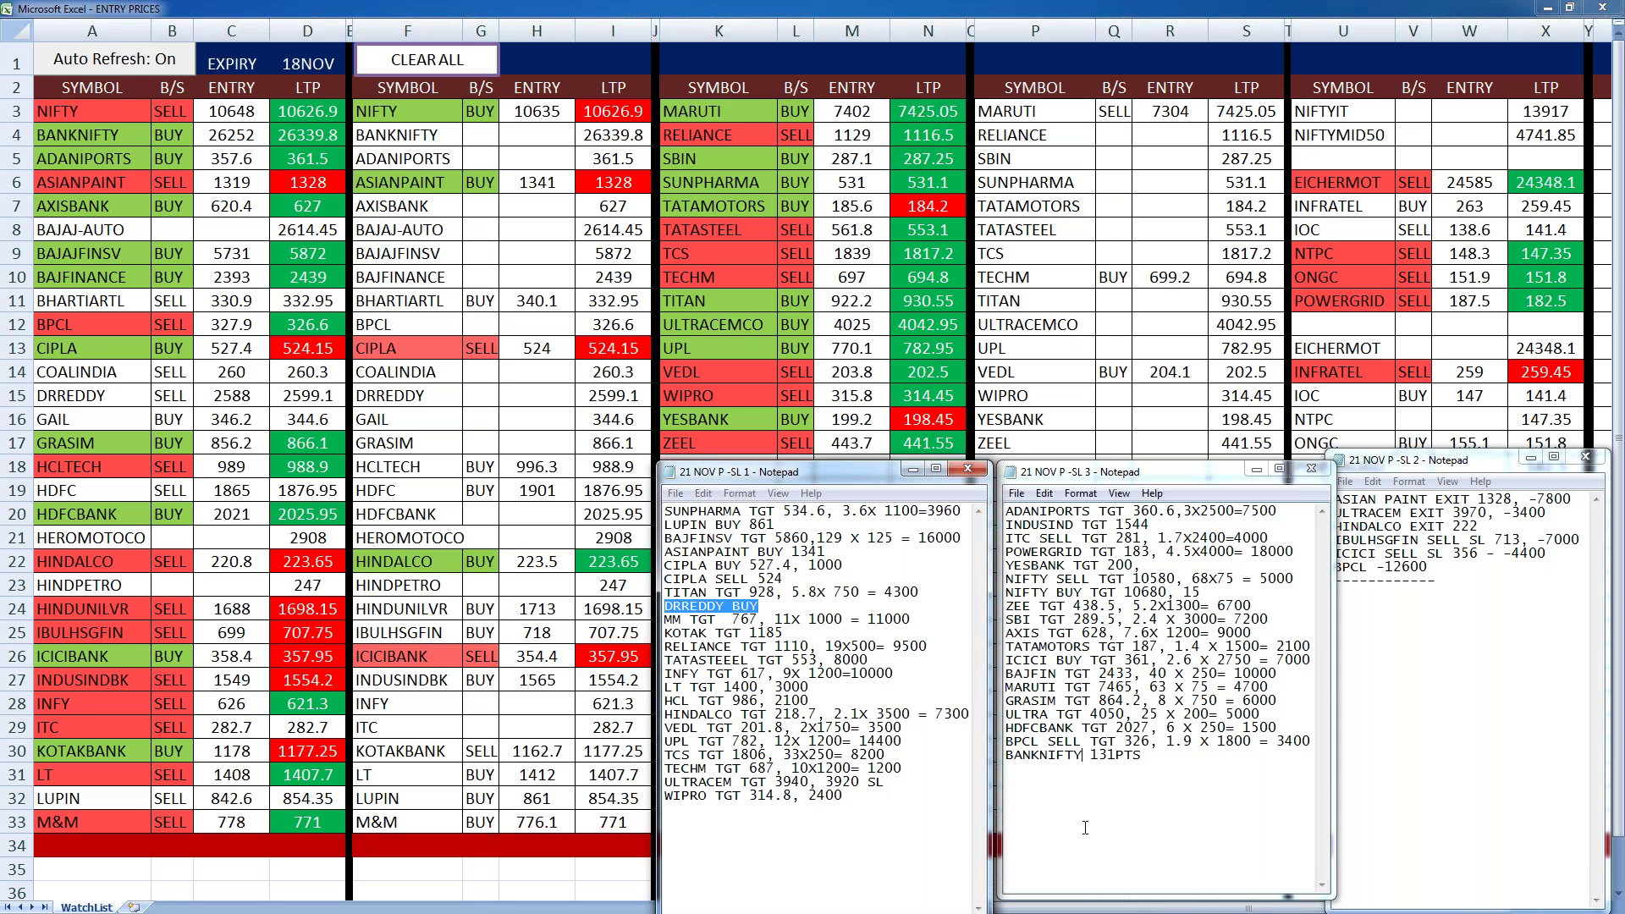
click(1455, 677)
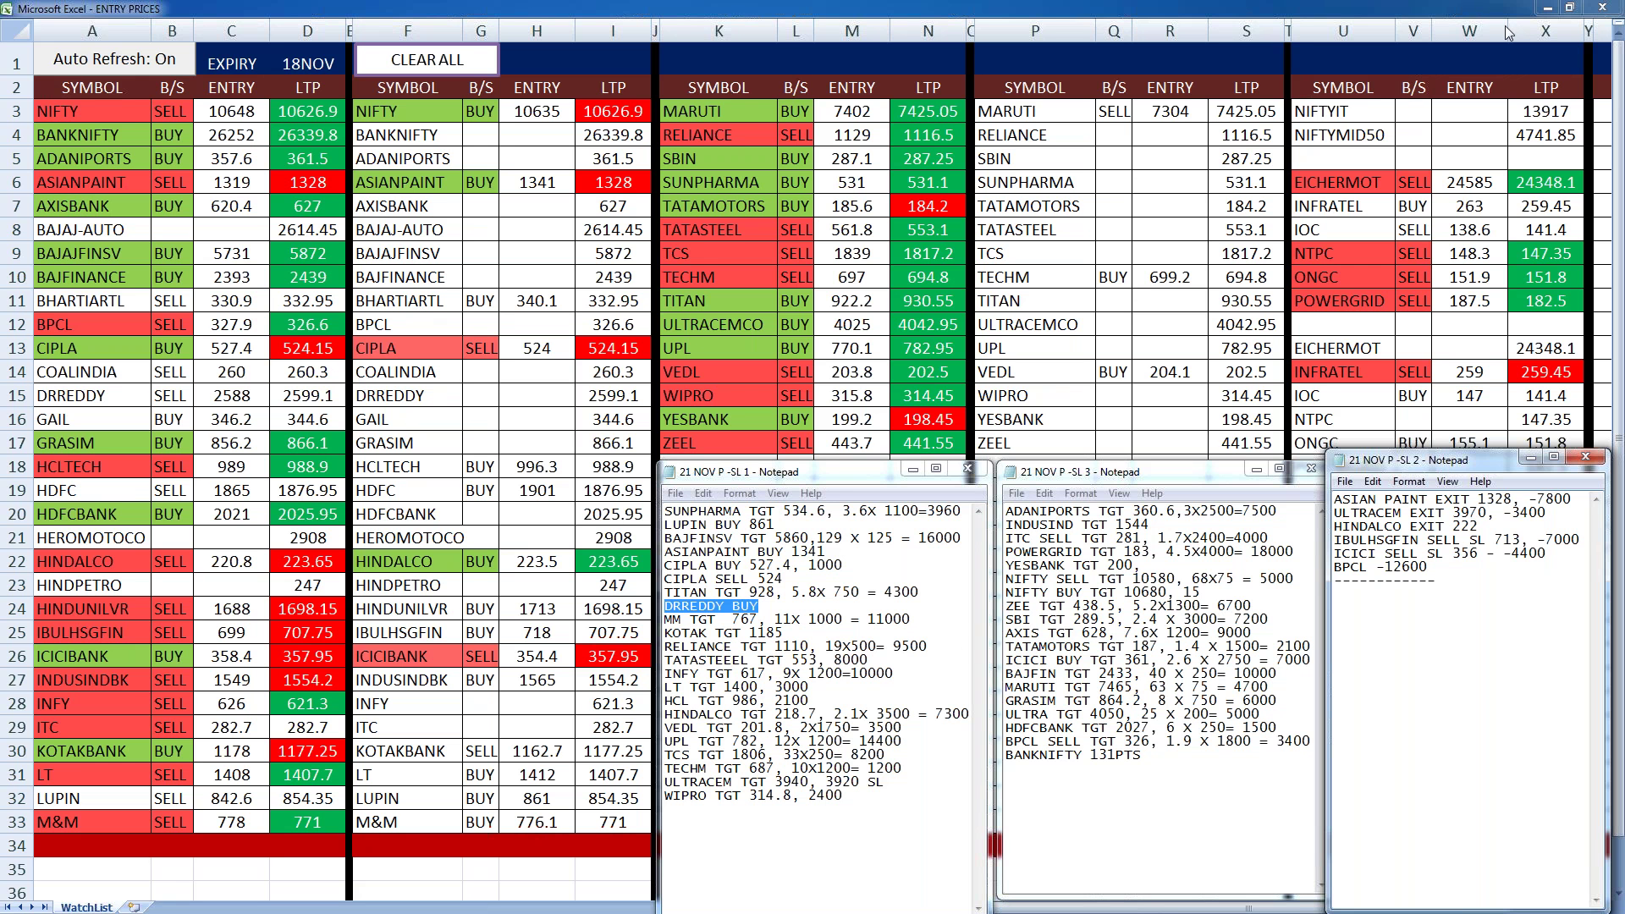
- Save the three notes files 21 NOV P -SL 1, 21 NOV P -SL 3 and 21 NOV P -SL 2
click(674, 495)
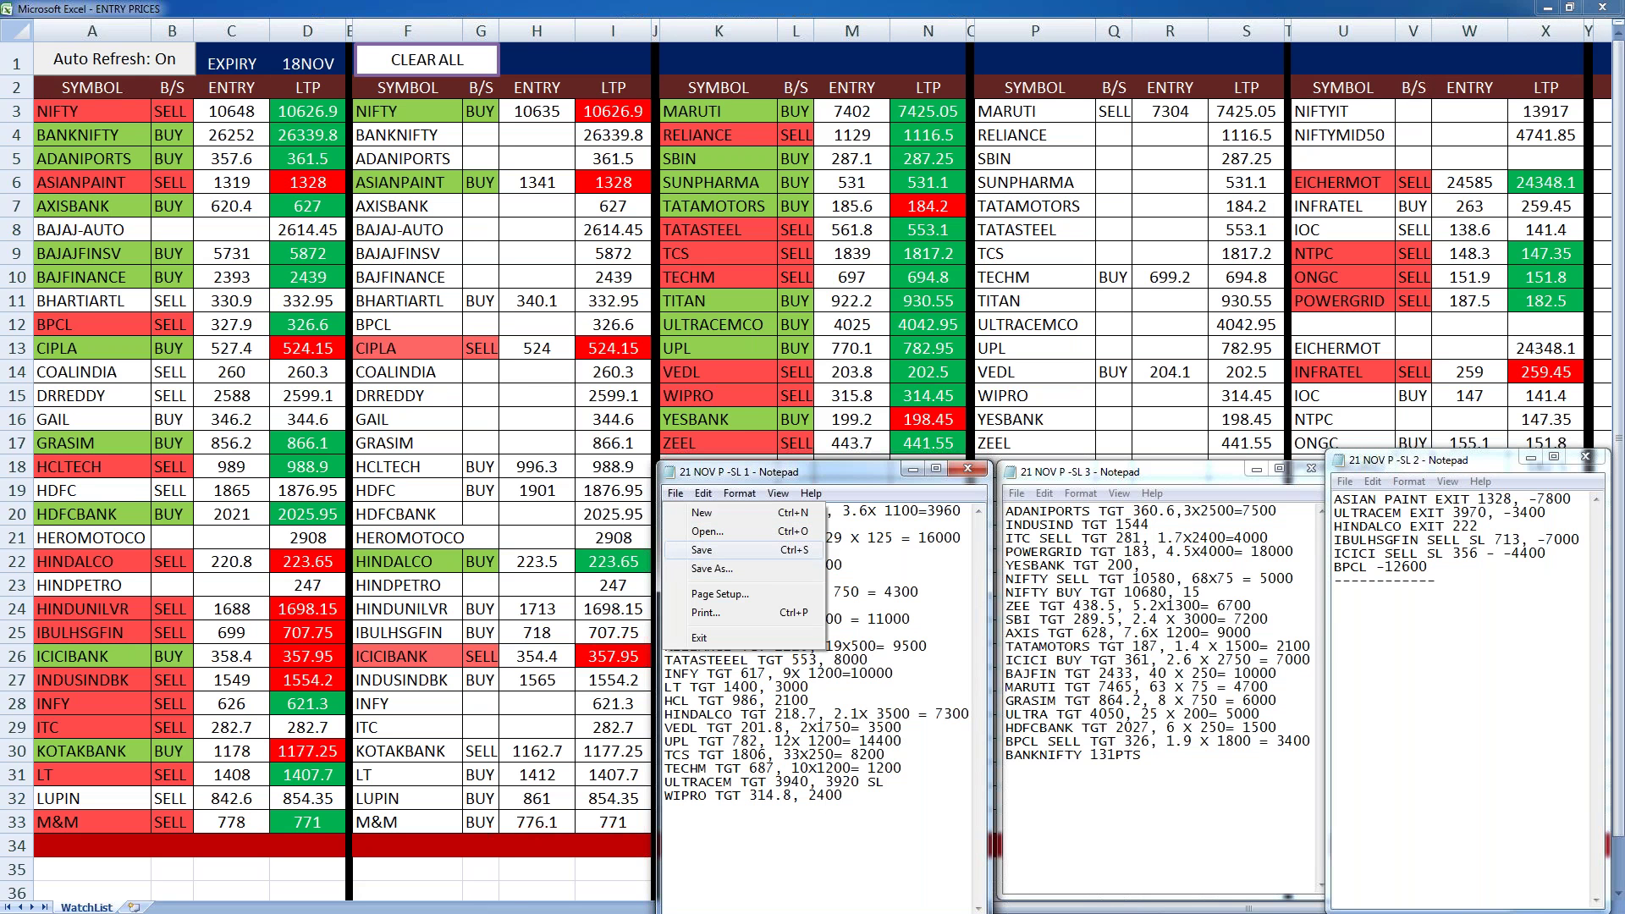
key(Escape)
click(1022, 501)
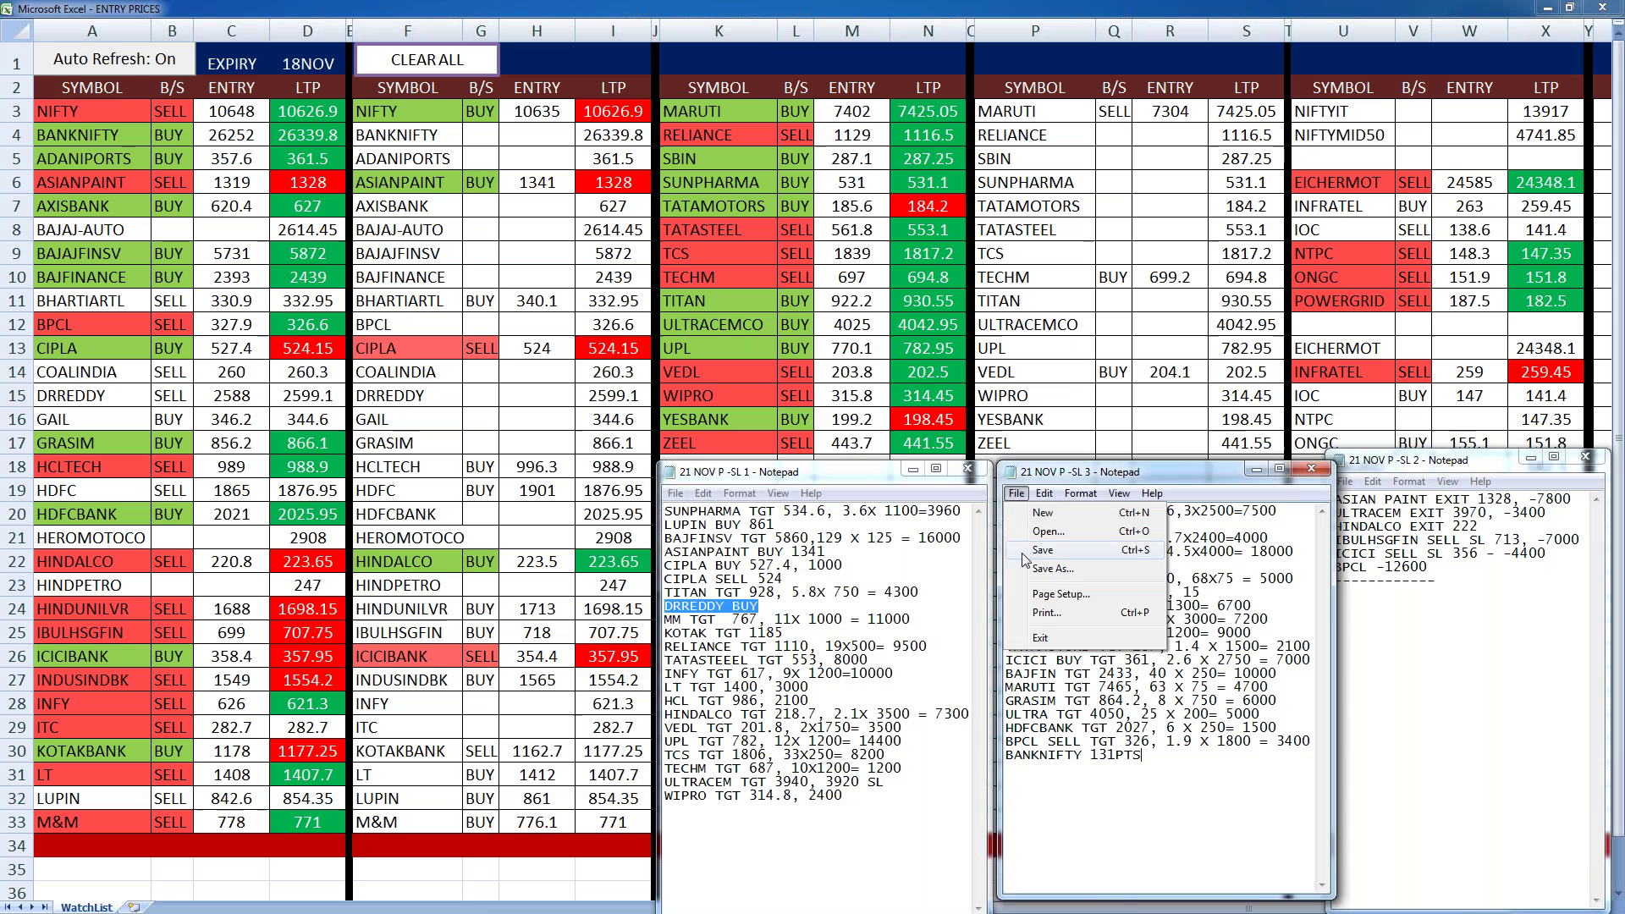
key(Escape)
click(1447, 468)
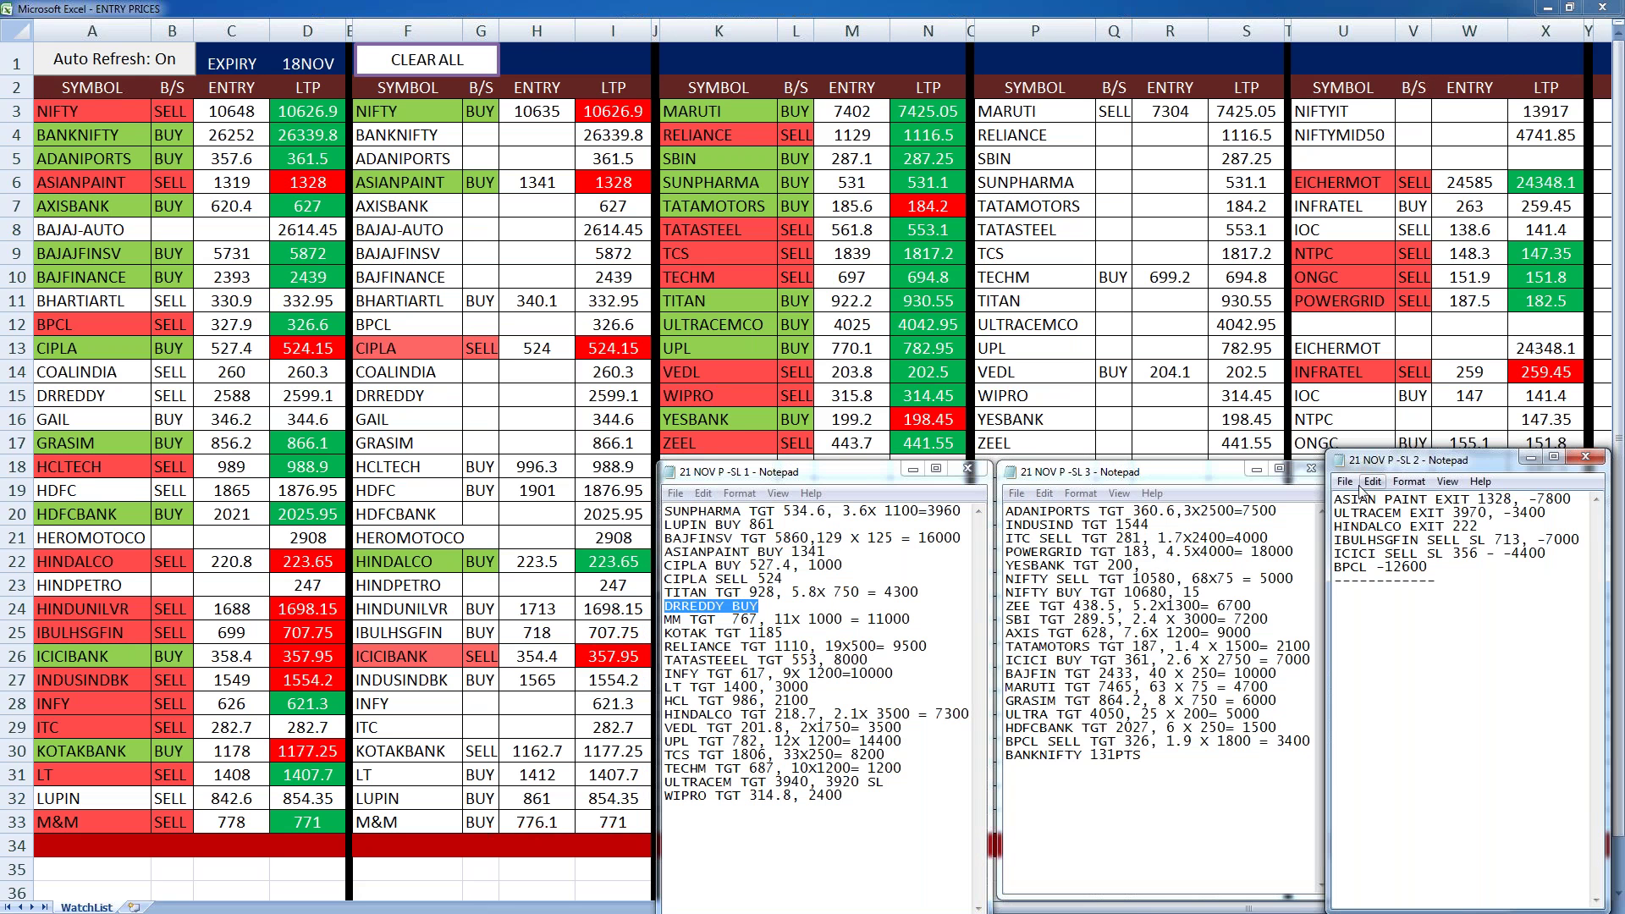
click(1344, 482)
click(1371, 538)
click(1406, 666)
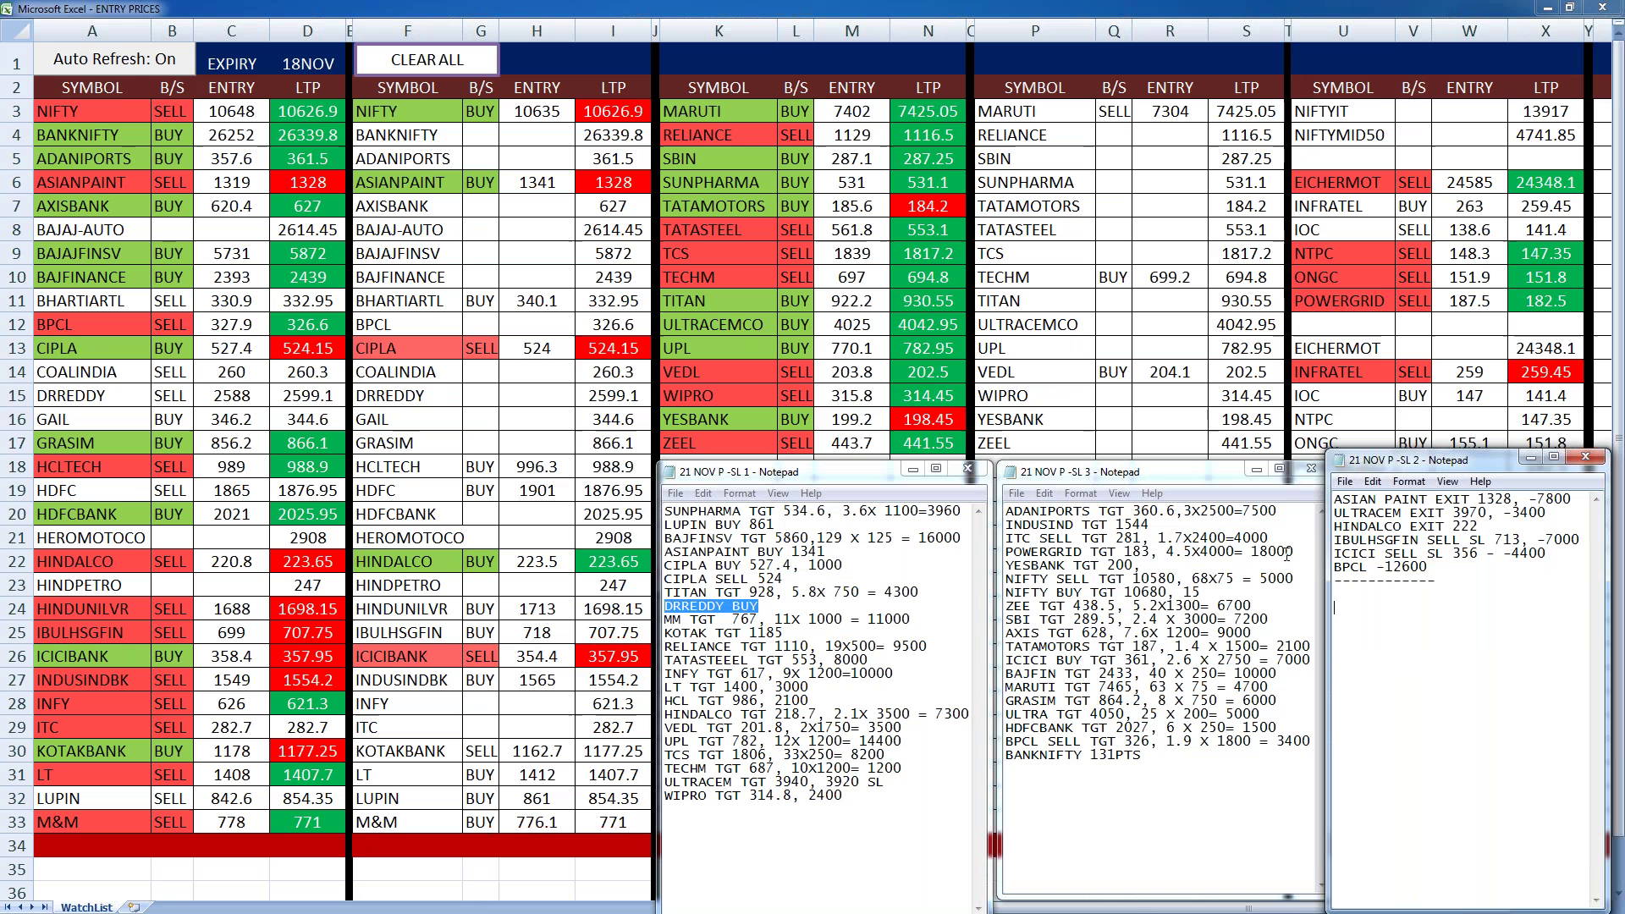